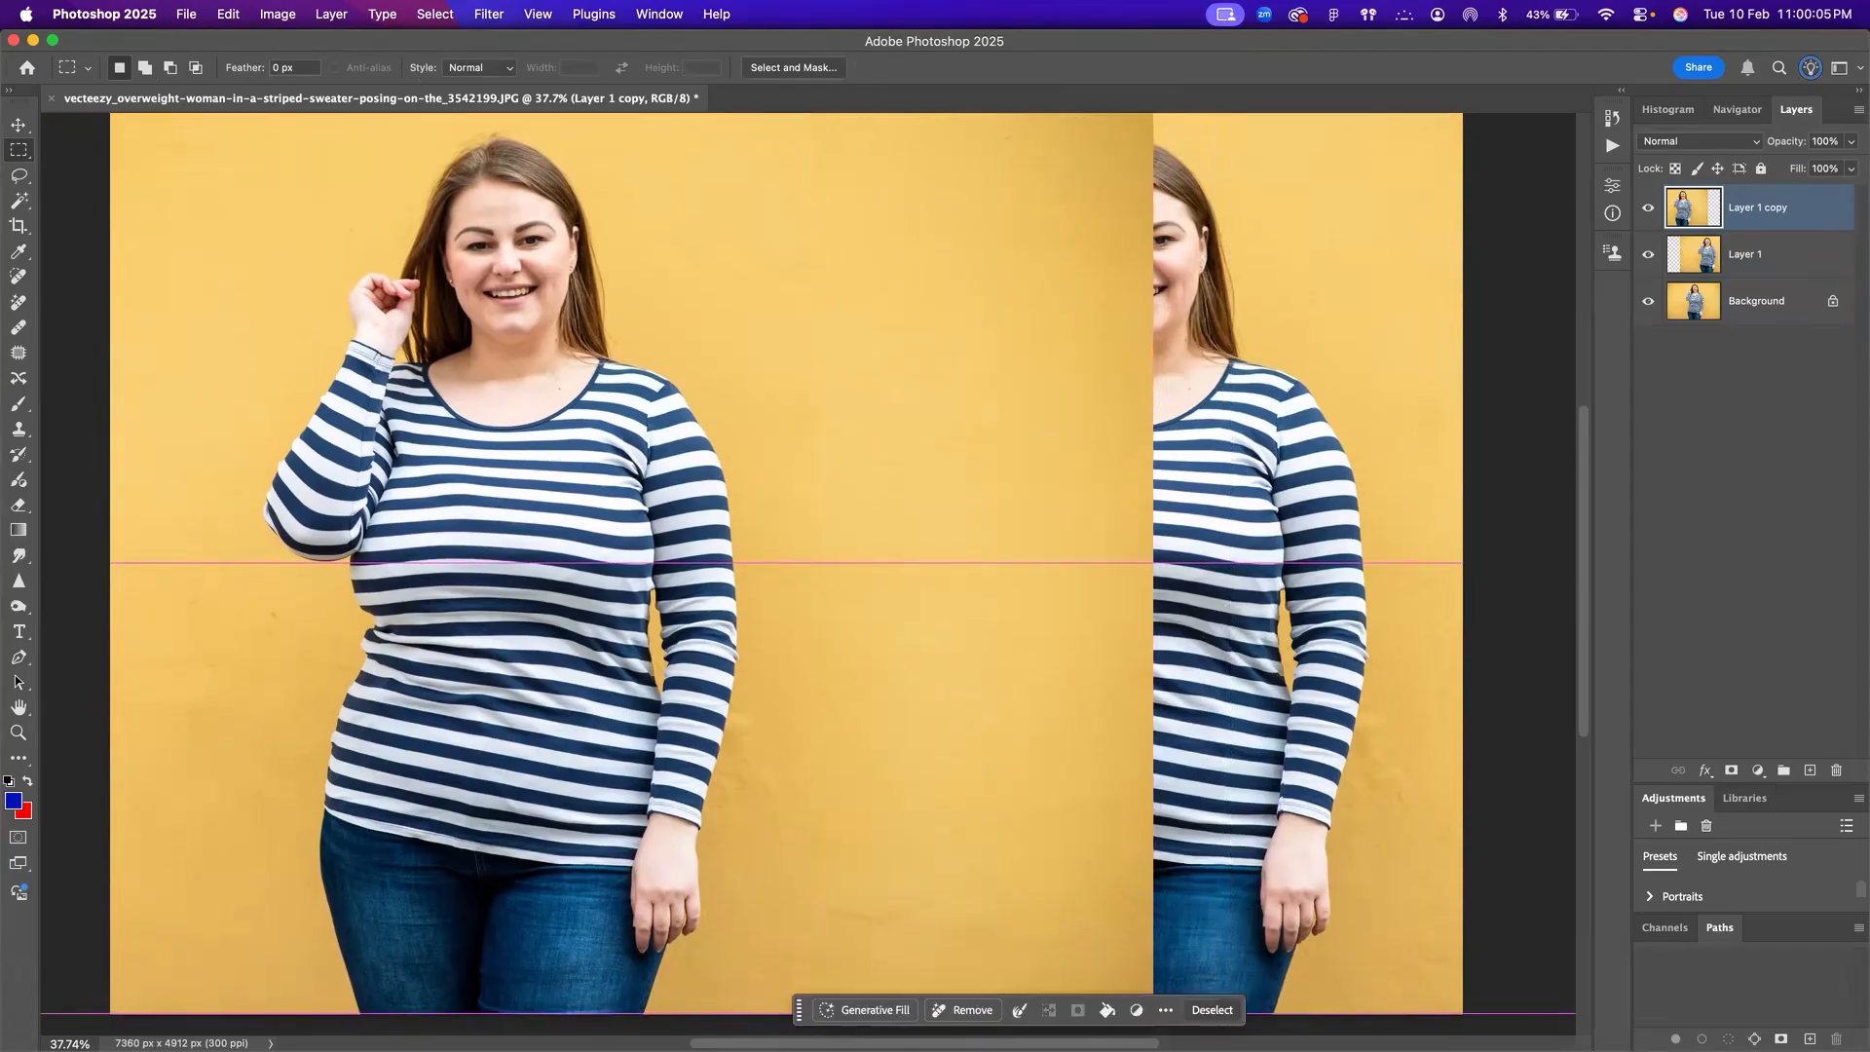
Step: Delete the selected part of Layer 1 copy that covers the second figure and clear the selection
key(BackSpace)
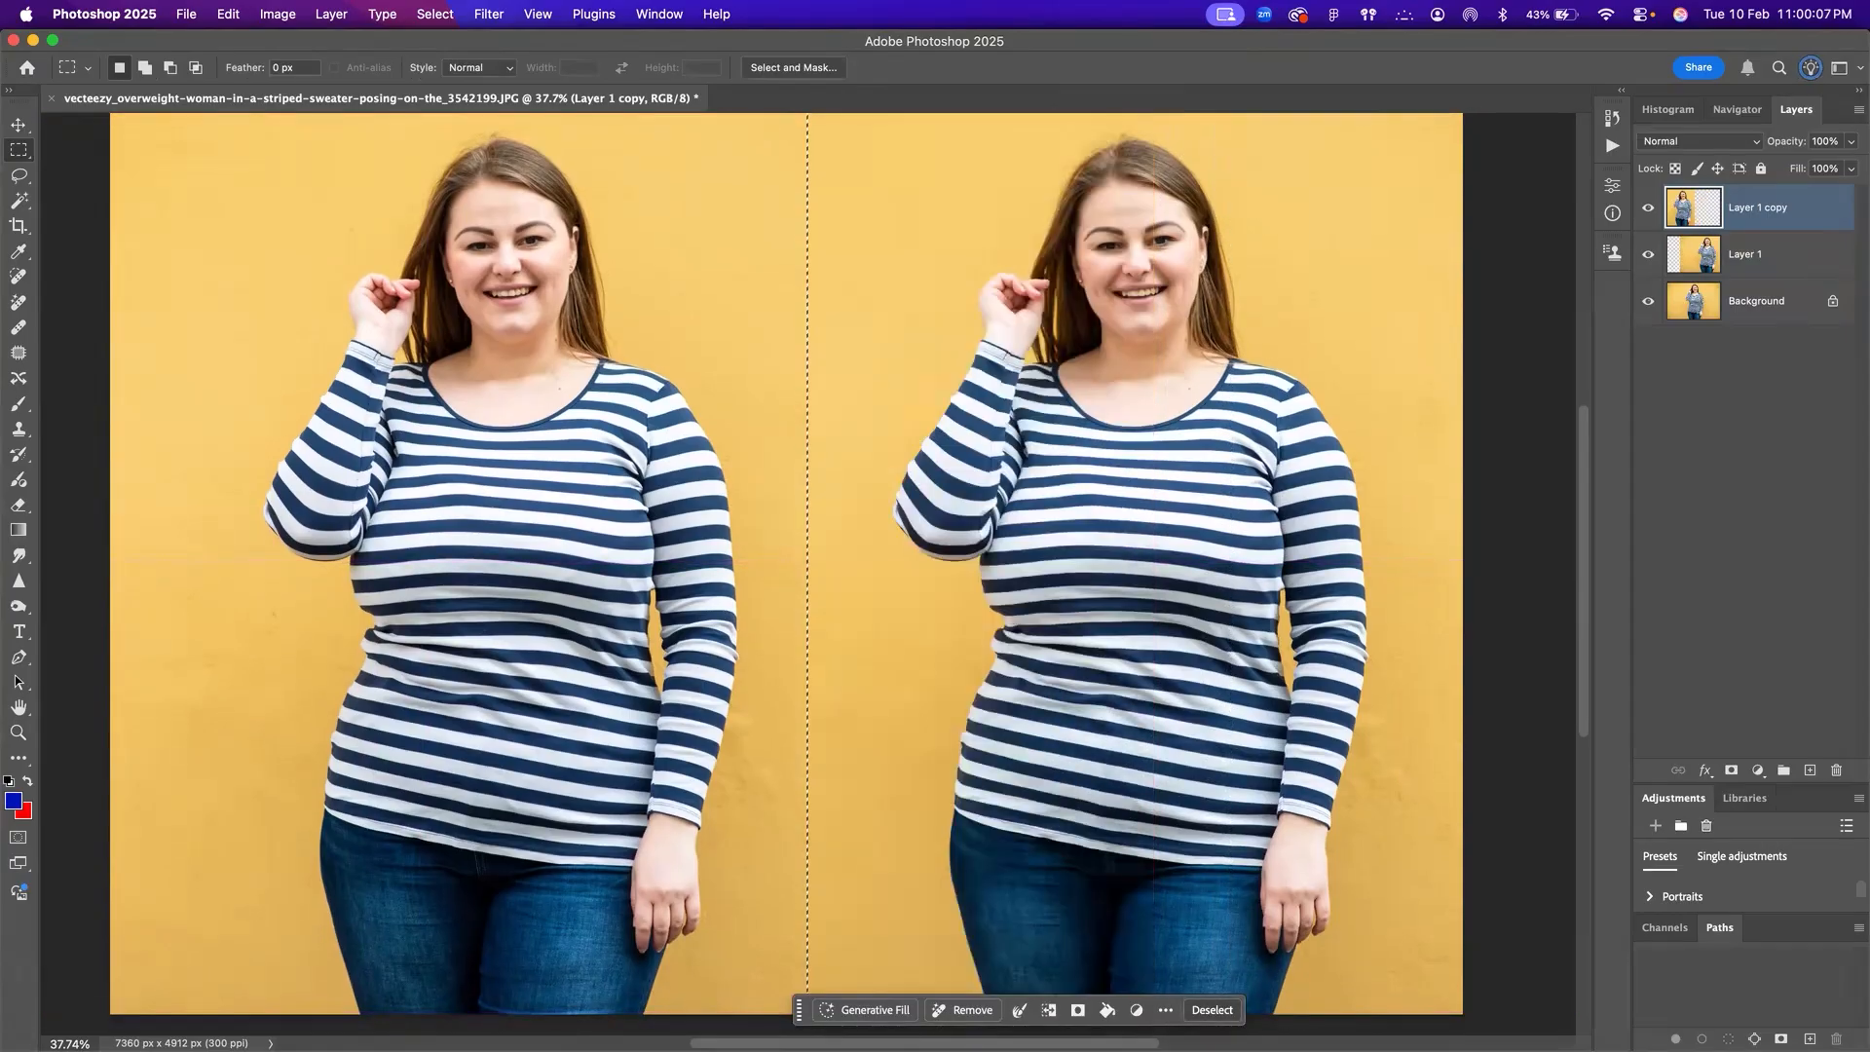
key(super+d)
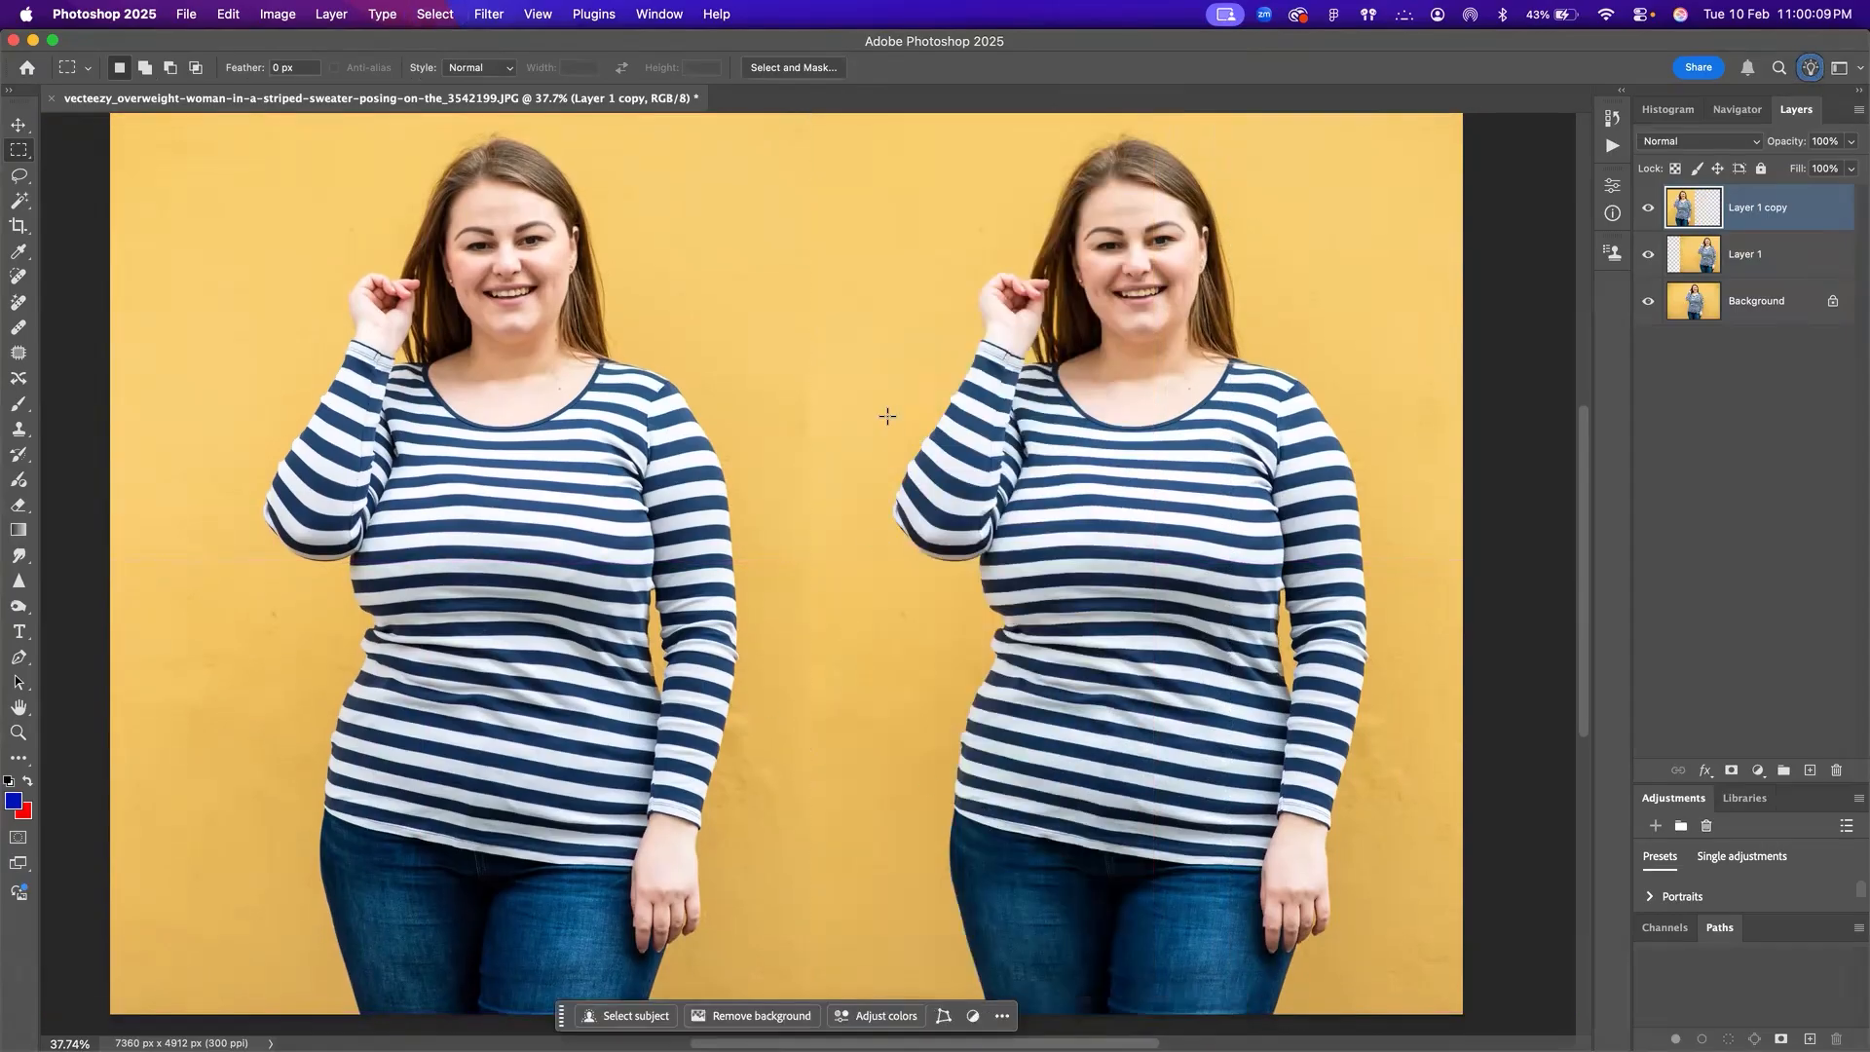
right_click(858, 215)
click(823, 231)
Step: Set the Eraser to a 700 px brush with 0% hardness for softening the seam between the two figures
key(e)
right_click(834, 229)
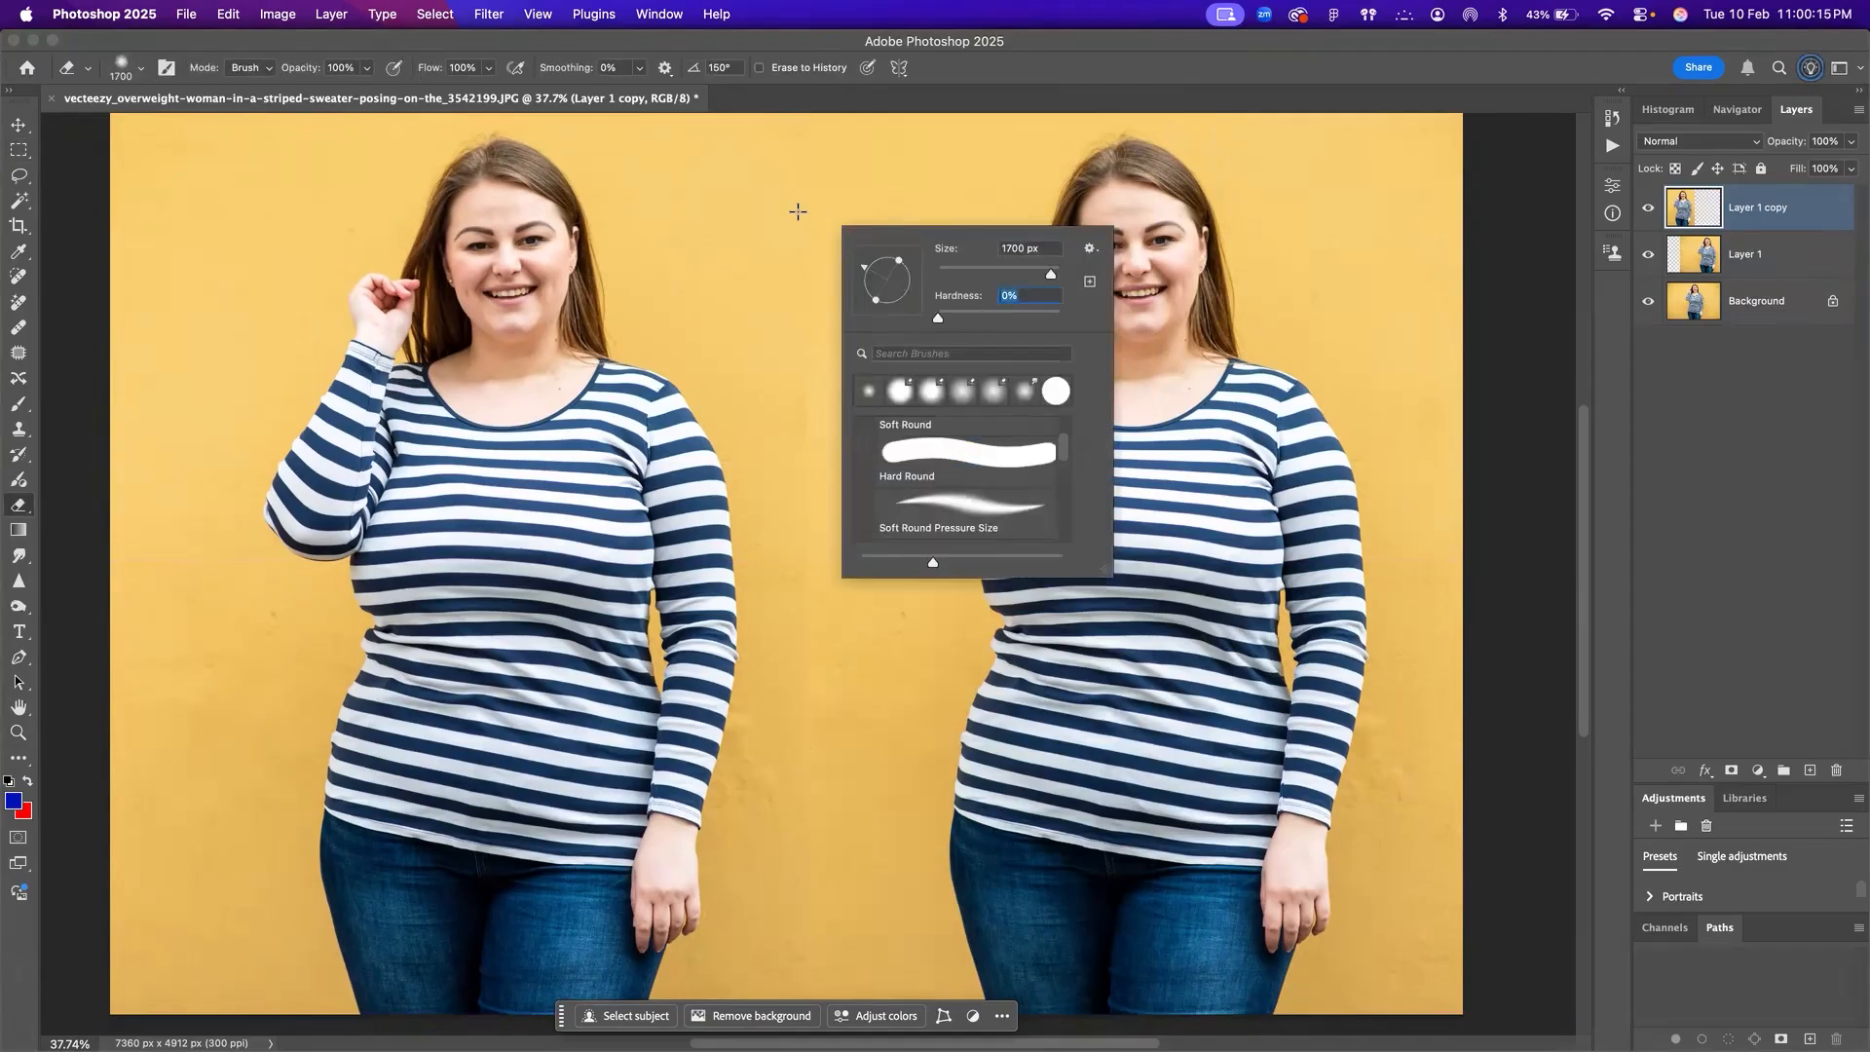
key(BackSpace)
key(Return)
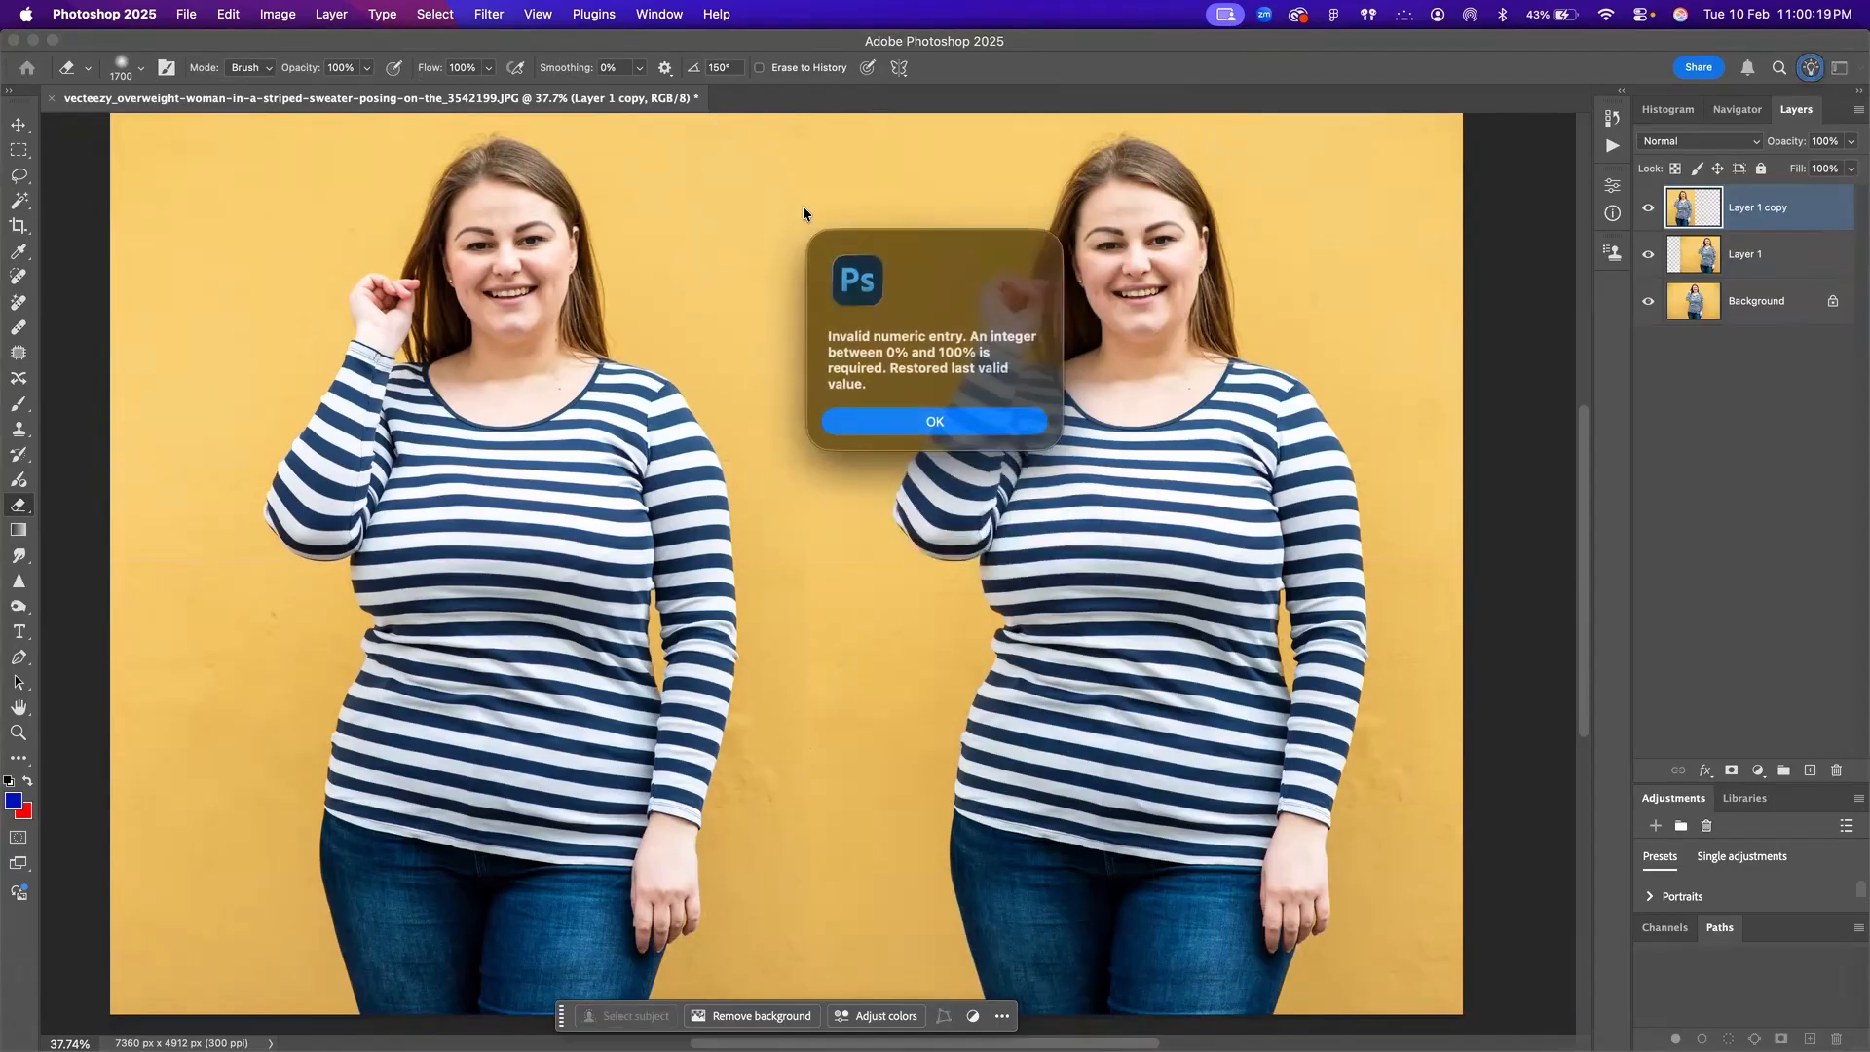
key(Return)
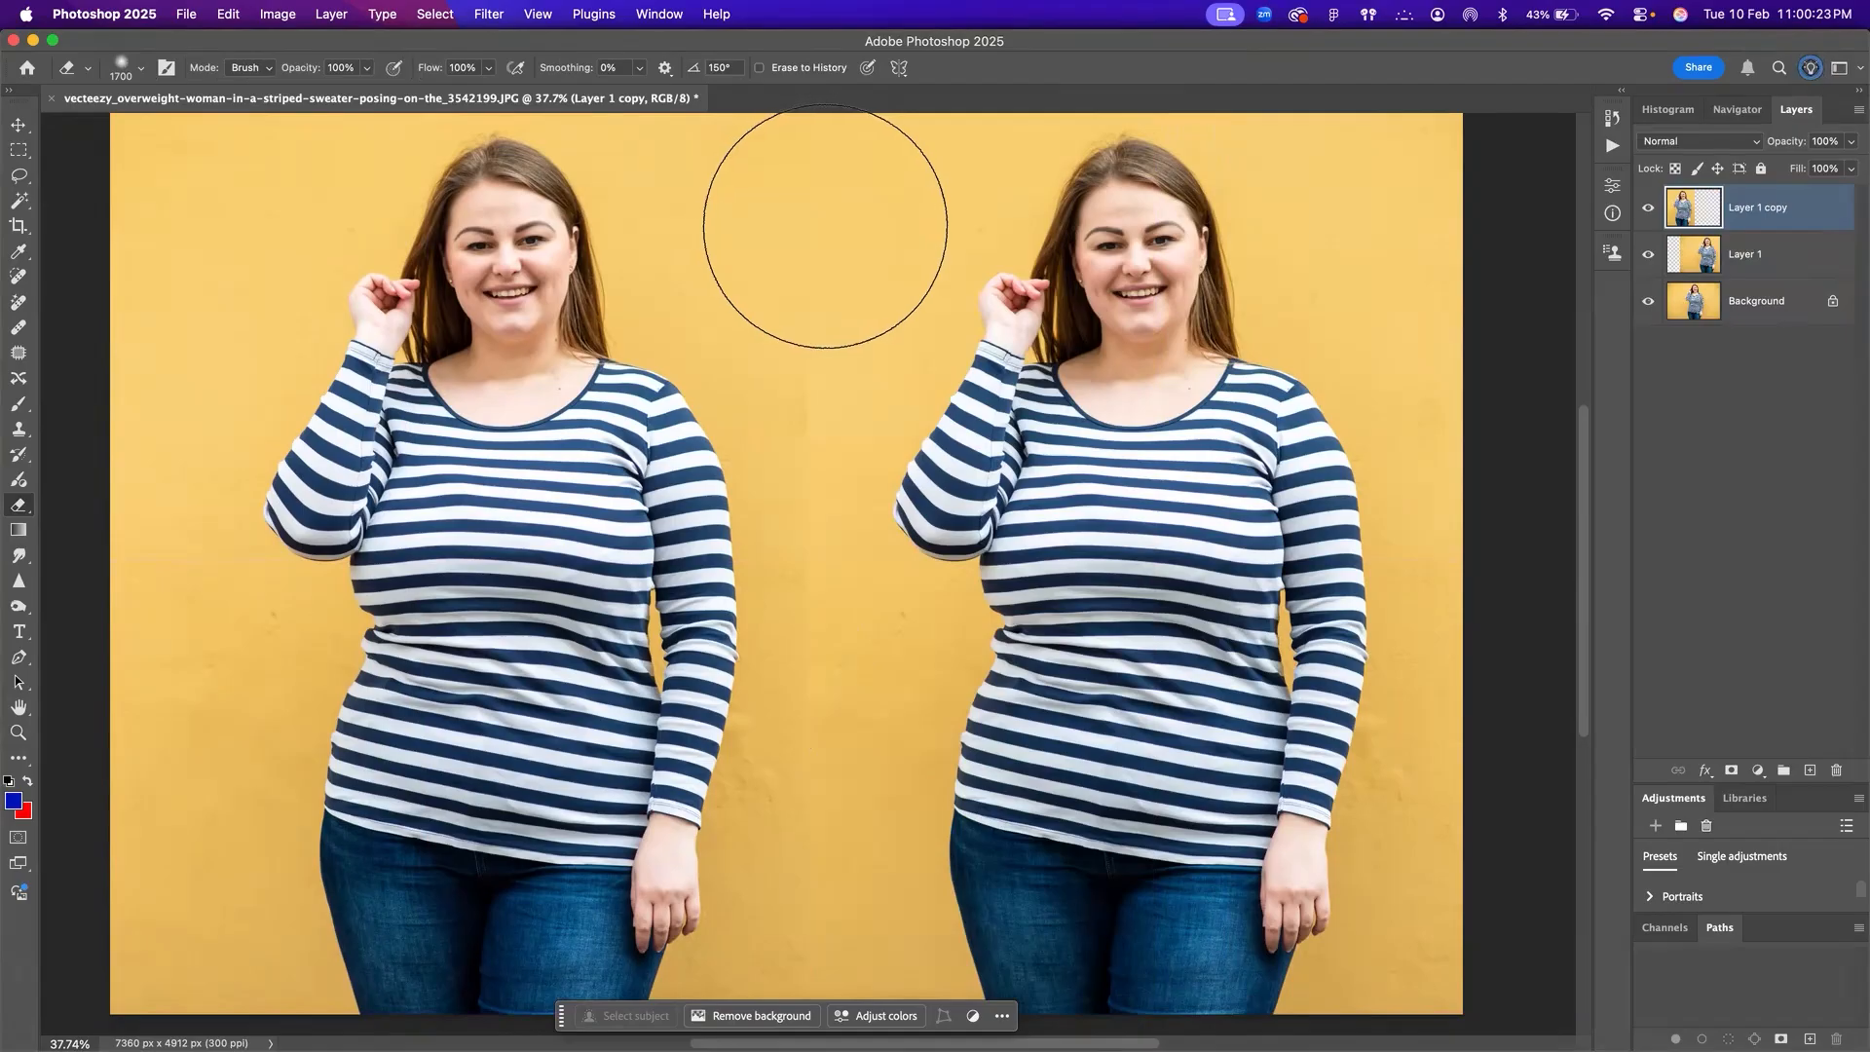
right_click(818, 230)
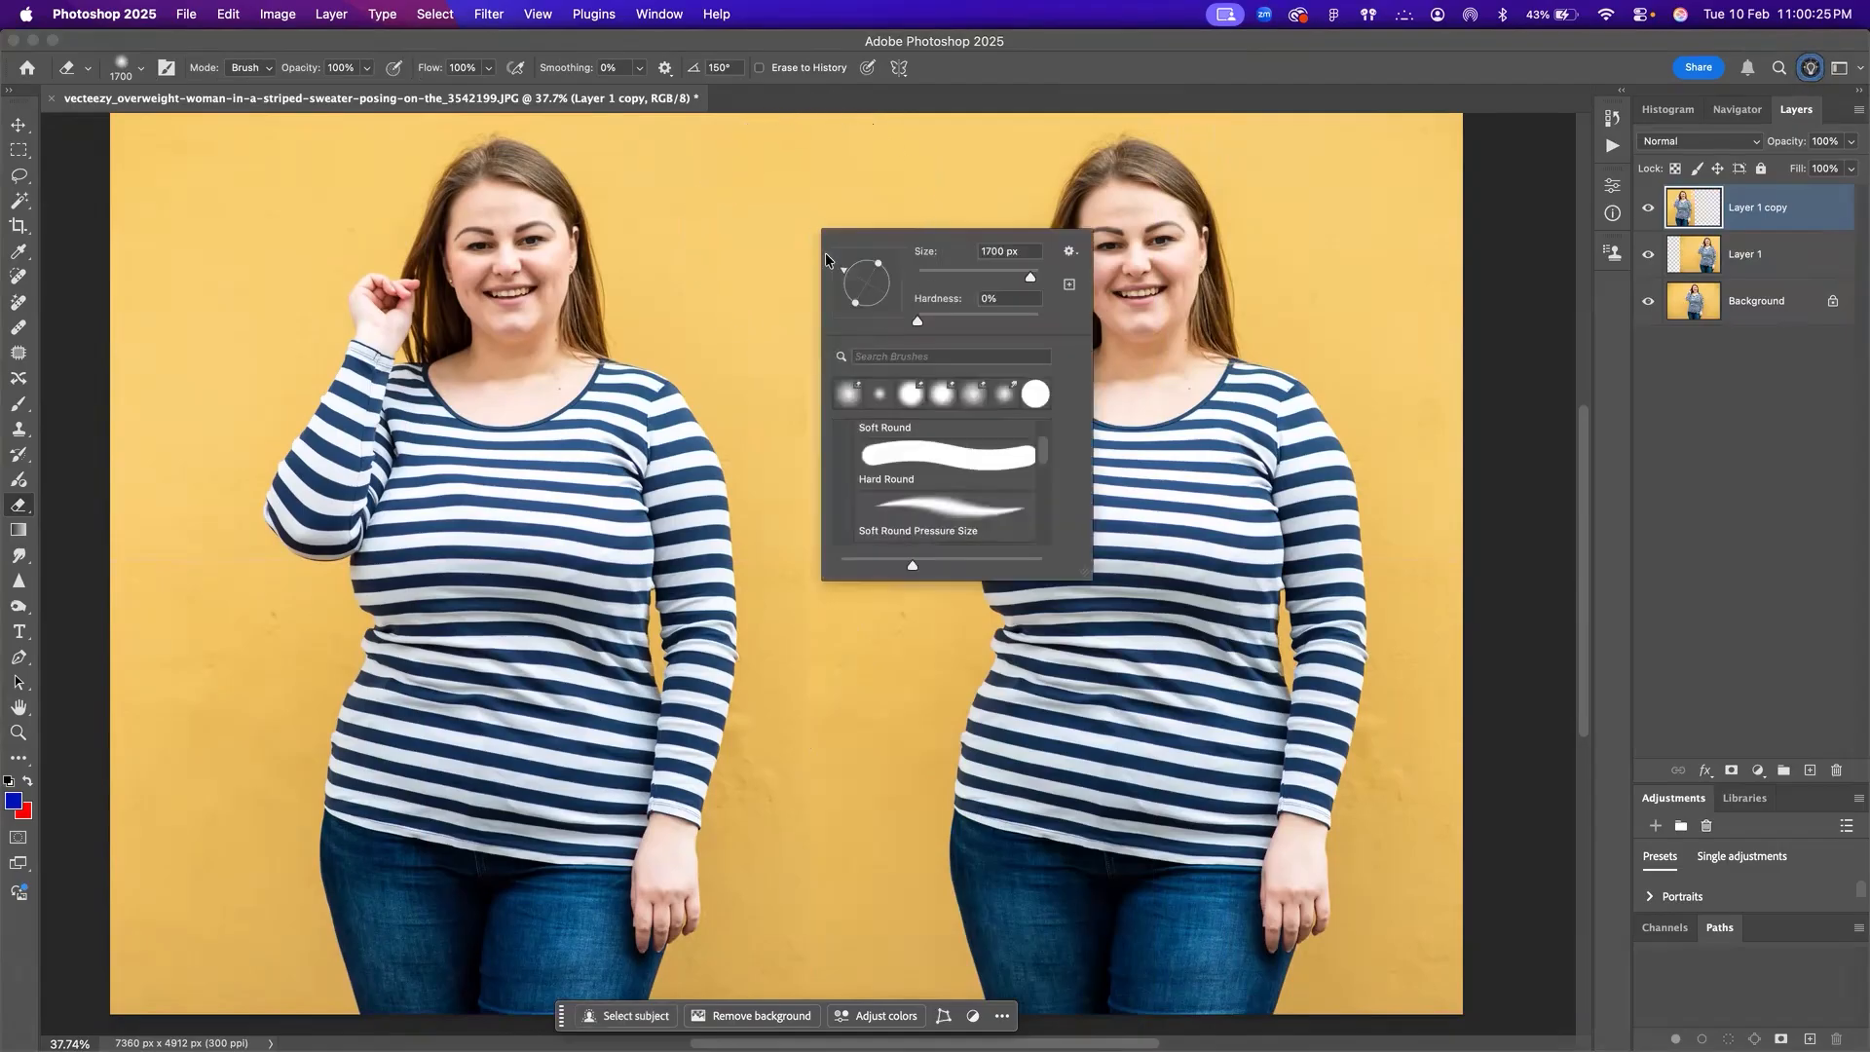
key(Return)
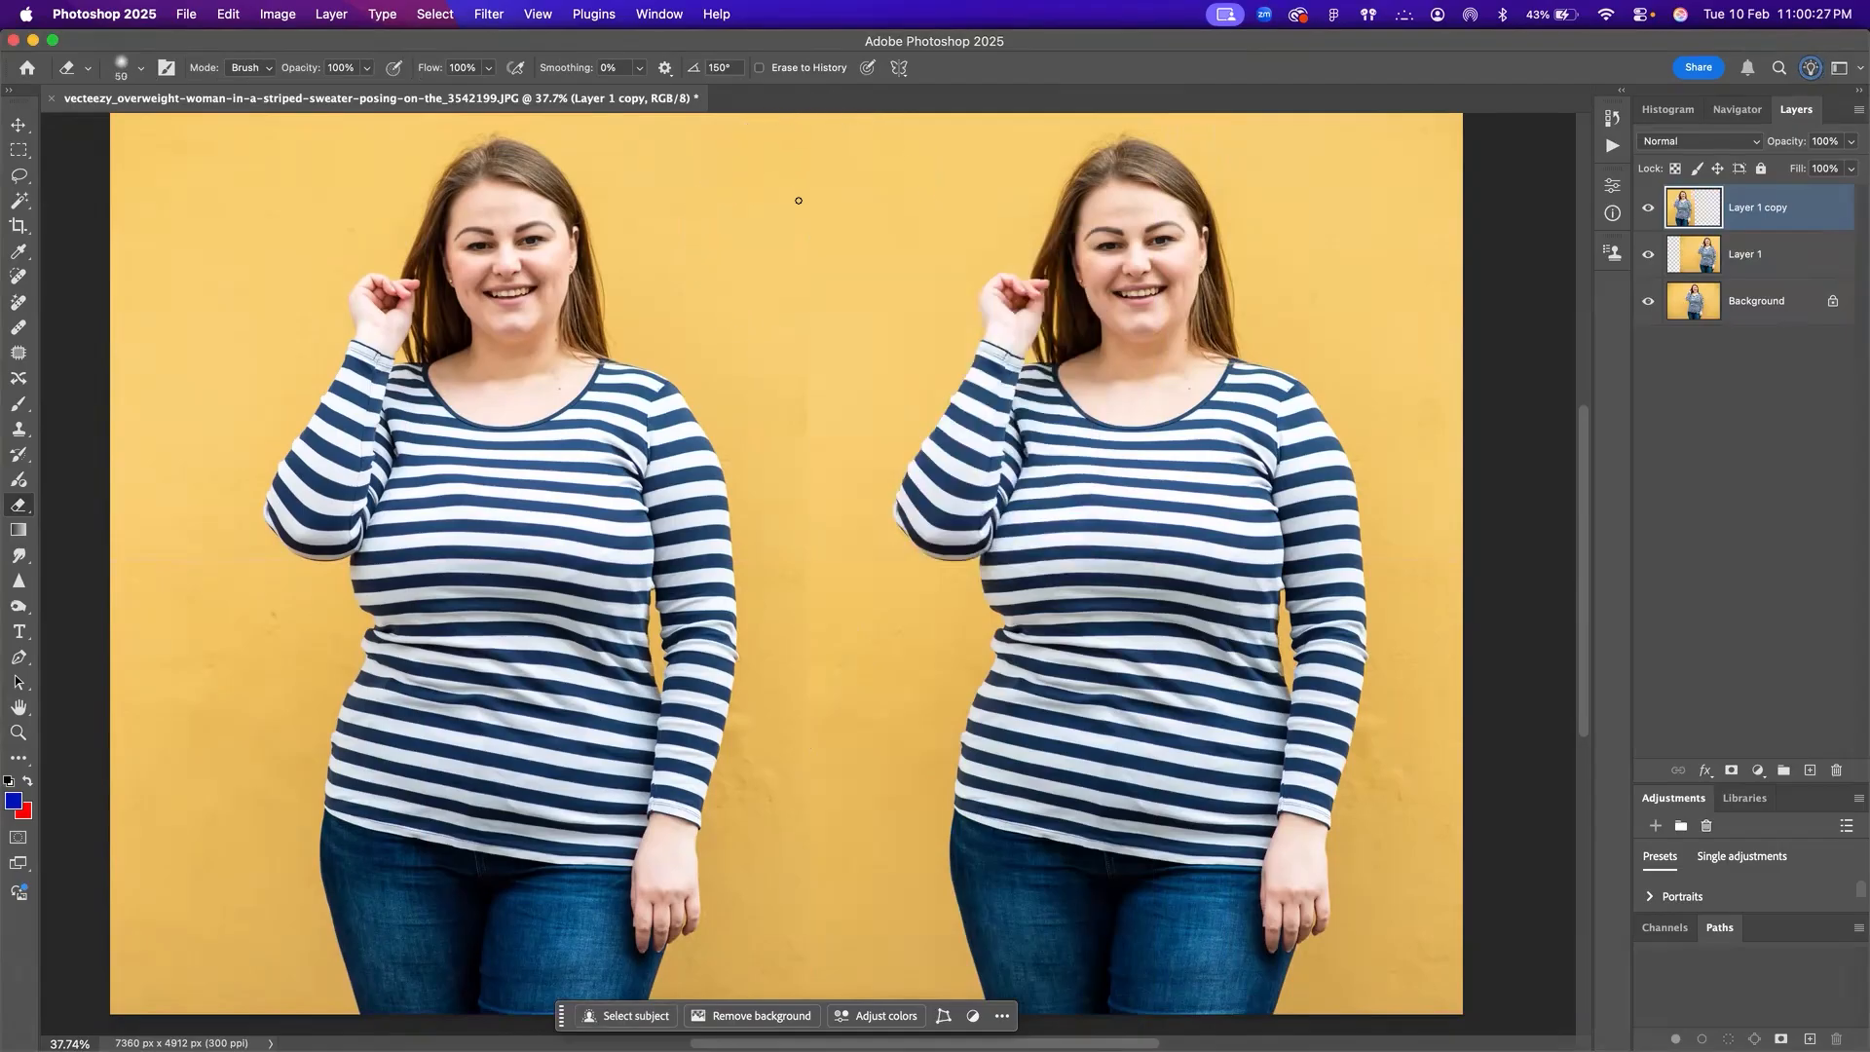
key(bracketright)
Step: Merge Layer 1 and Layer 1 copy into a single layer above the Background
shift+click(1739, 259)
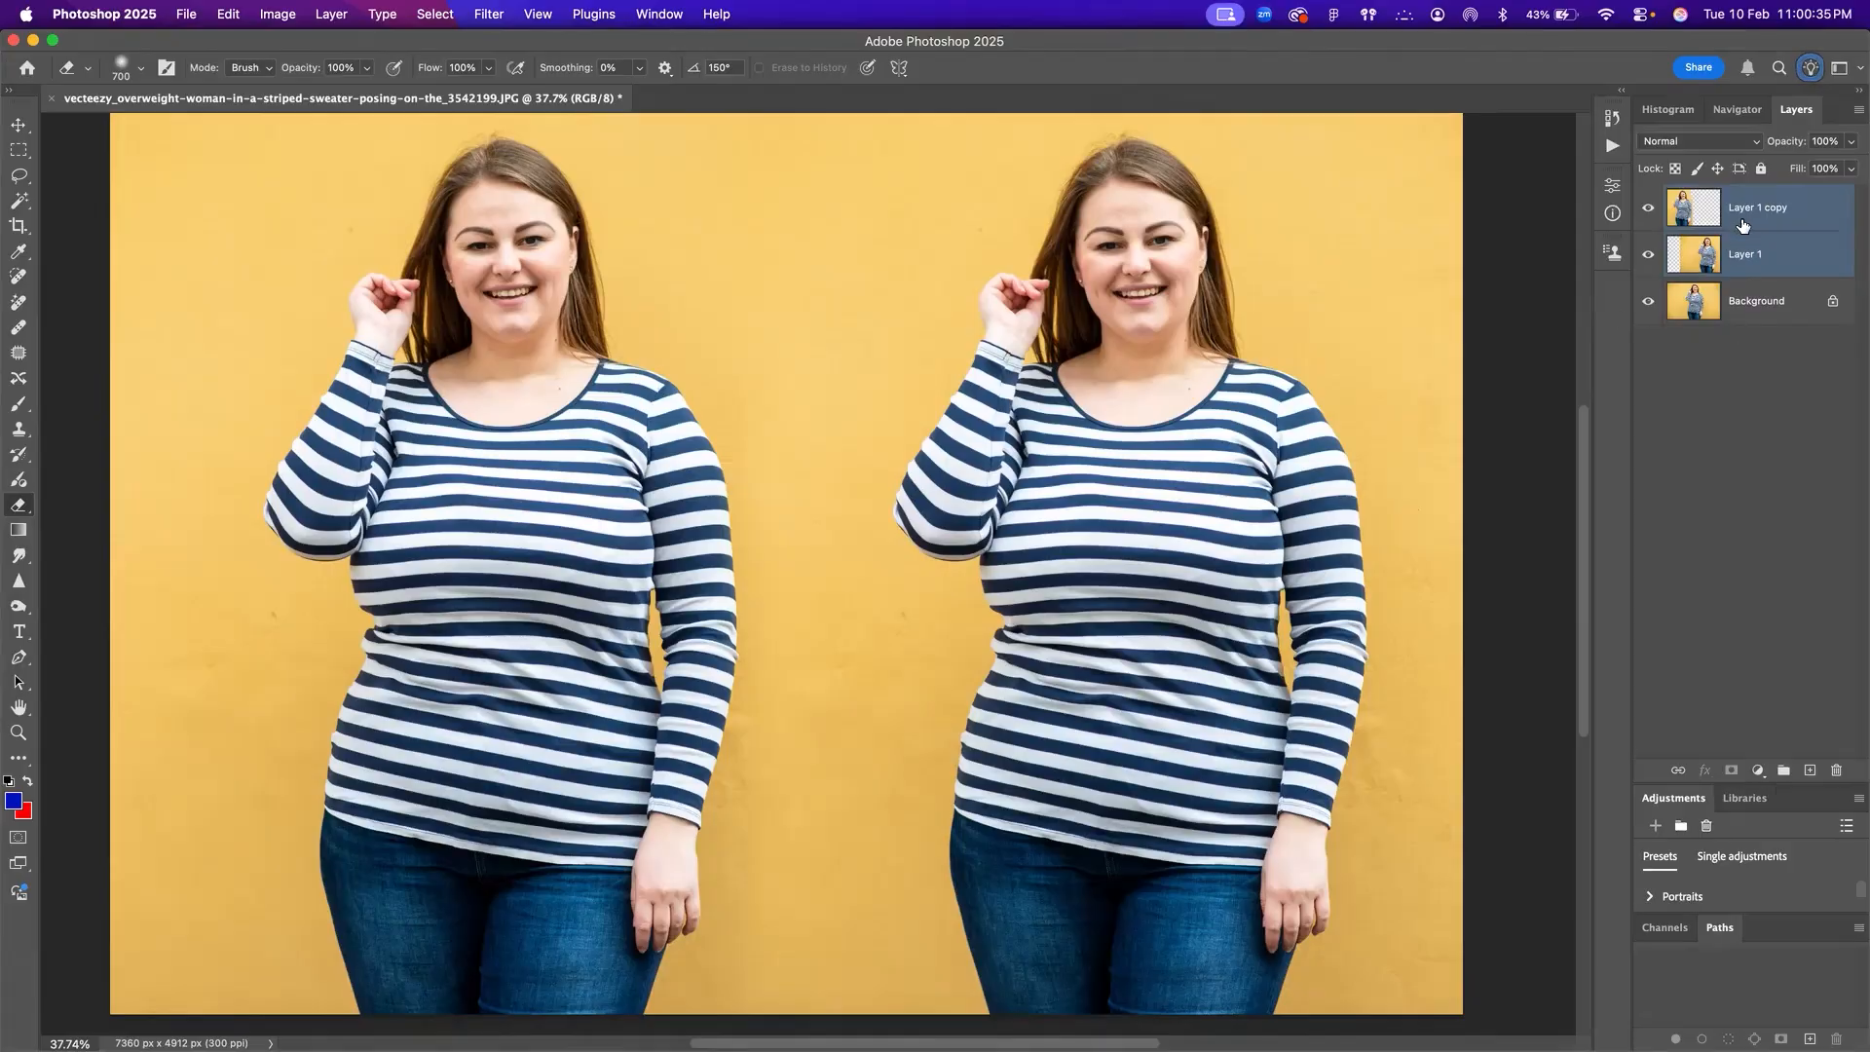
click(1756, 249)
key(super+bracketright)
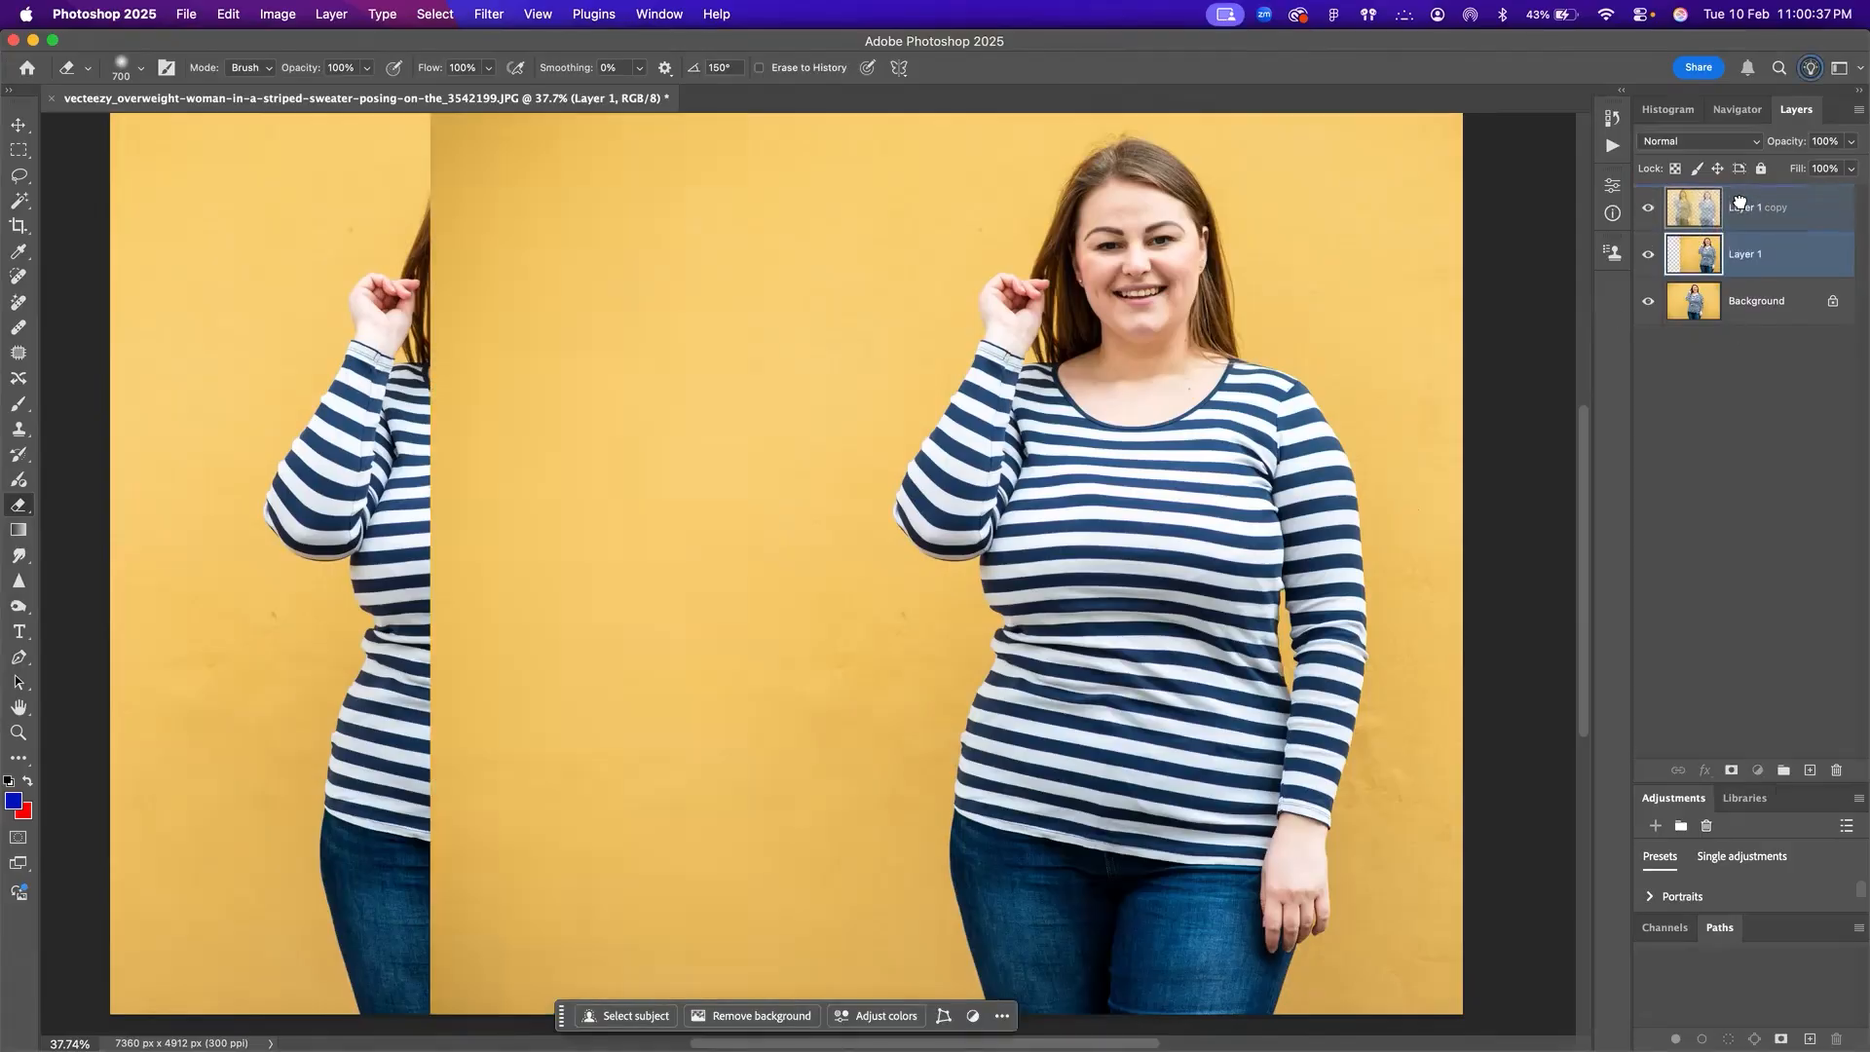
key(super+bracketleft)
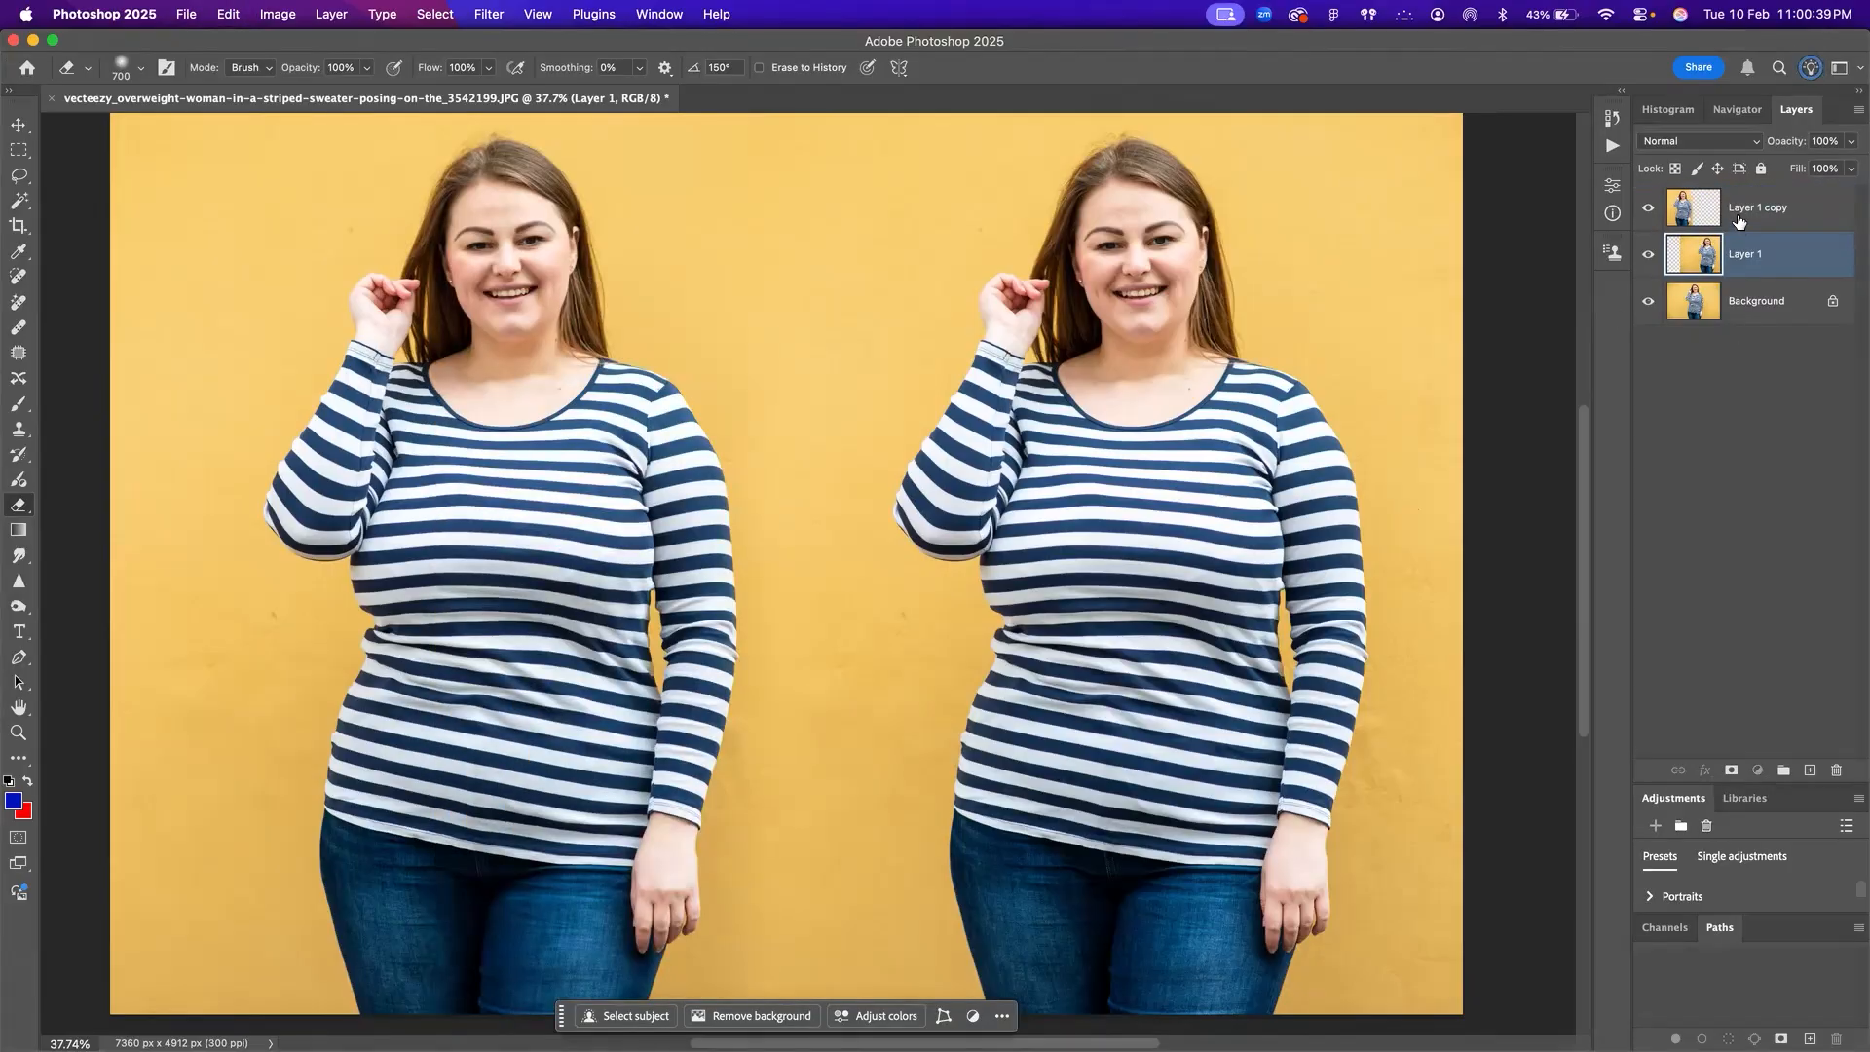
shift+click(1739, 220)
key(super+e)
scroll(930, 396, right, 2)
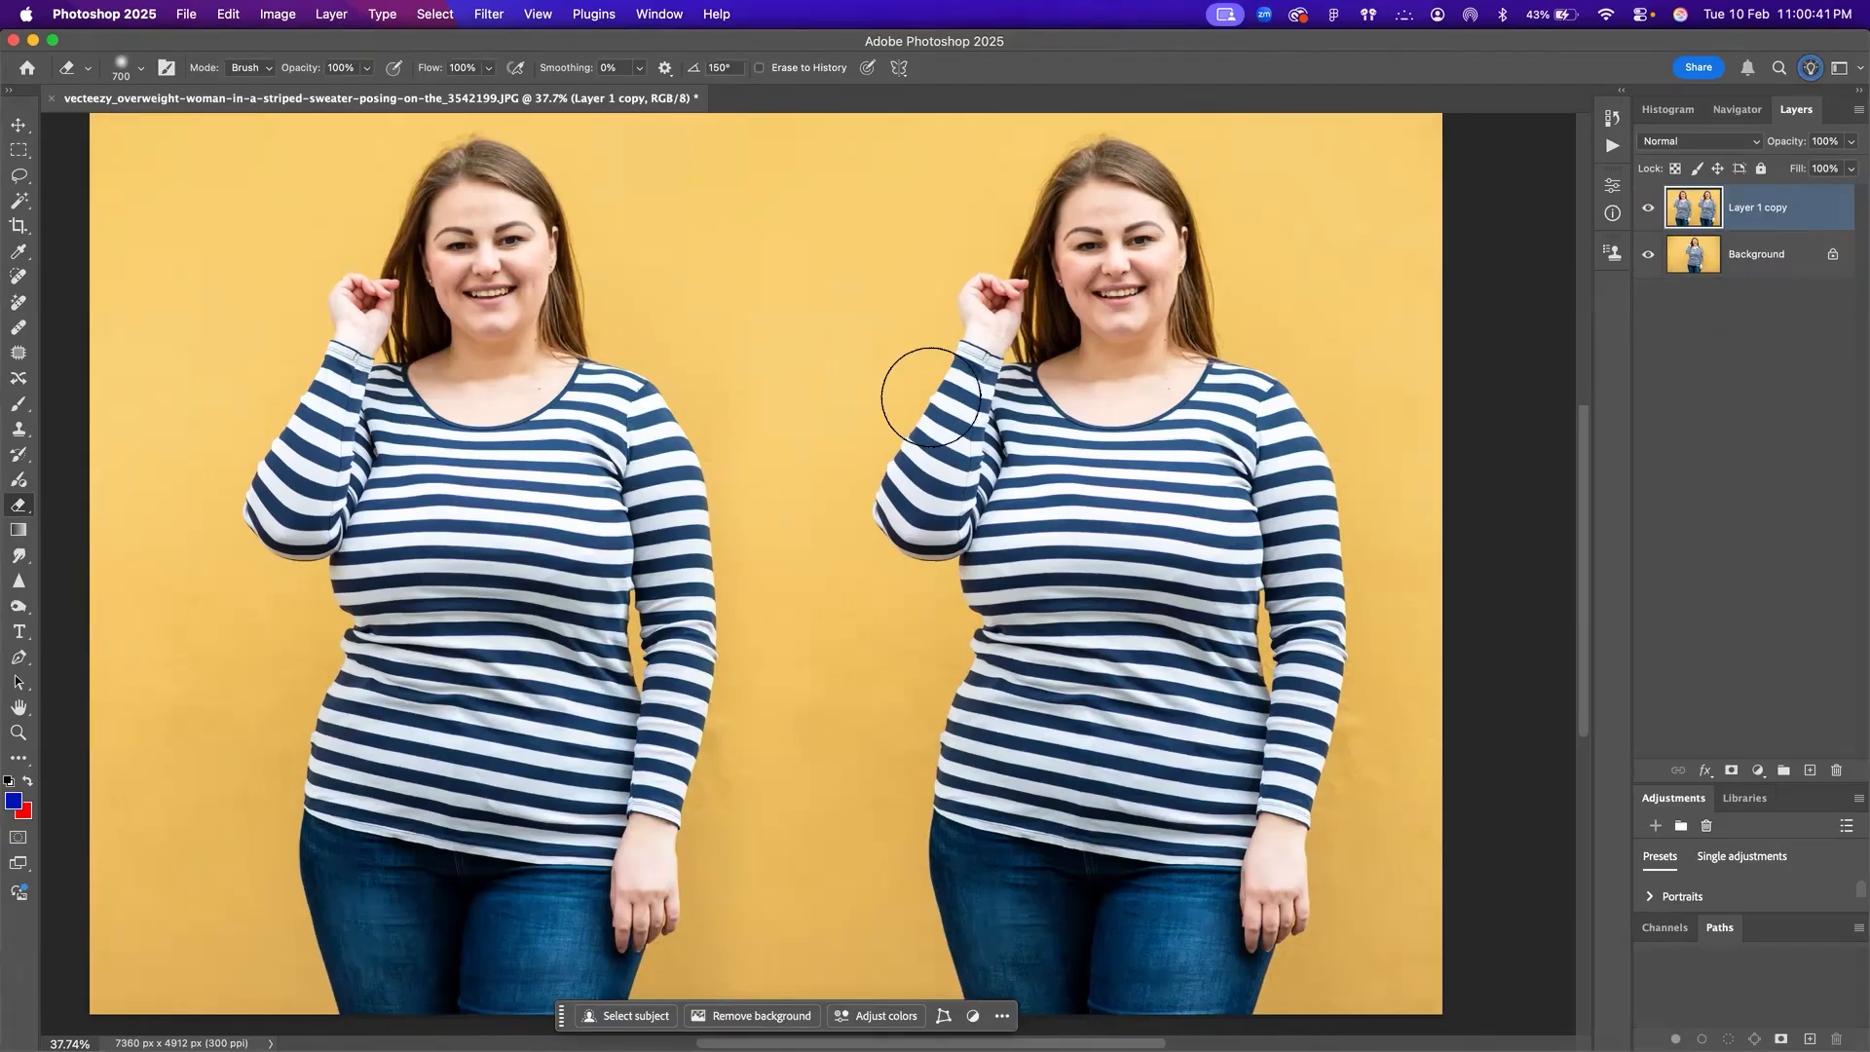
scroll(889, 397, left, 3)
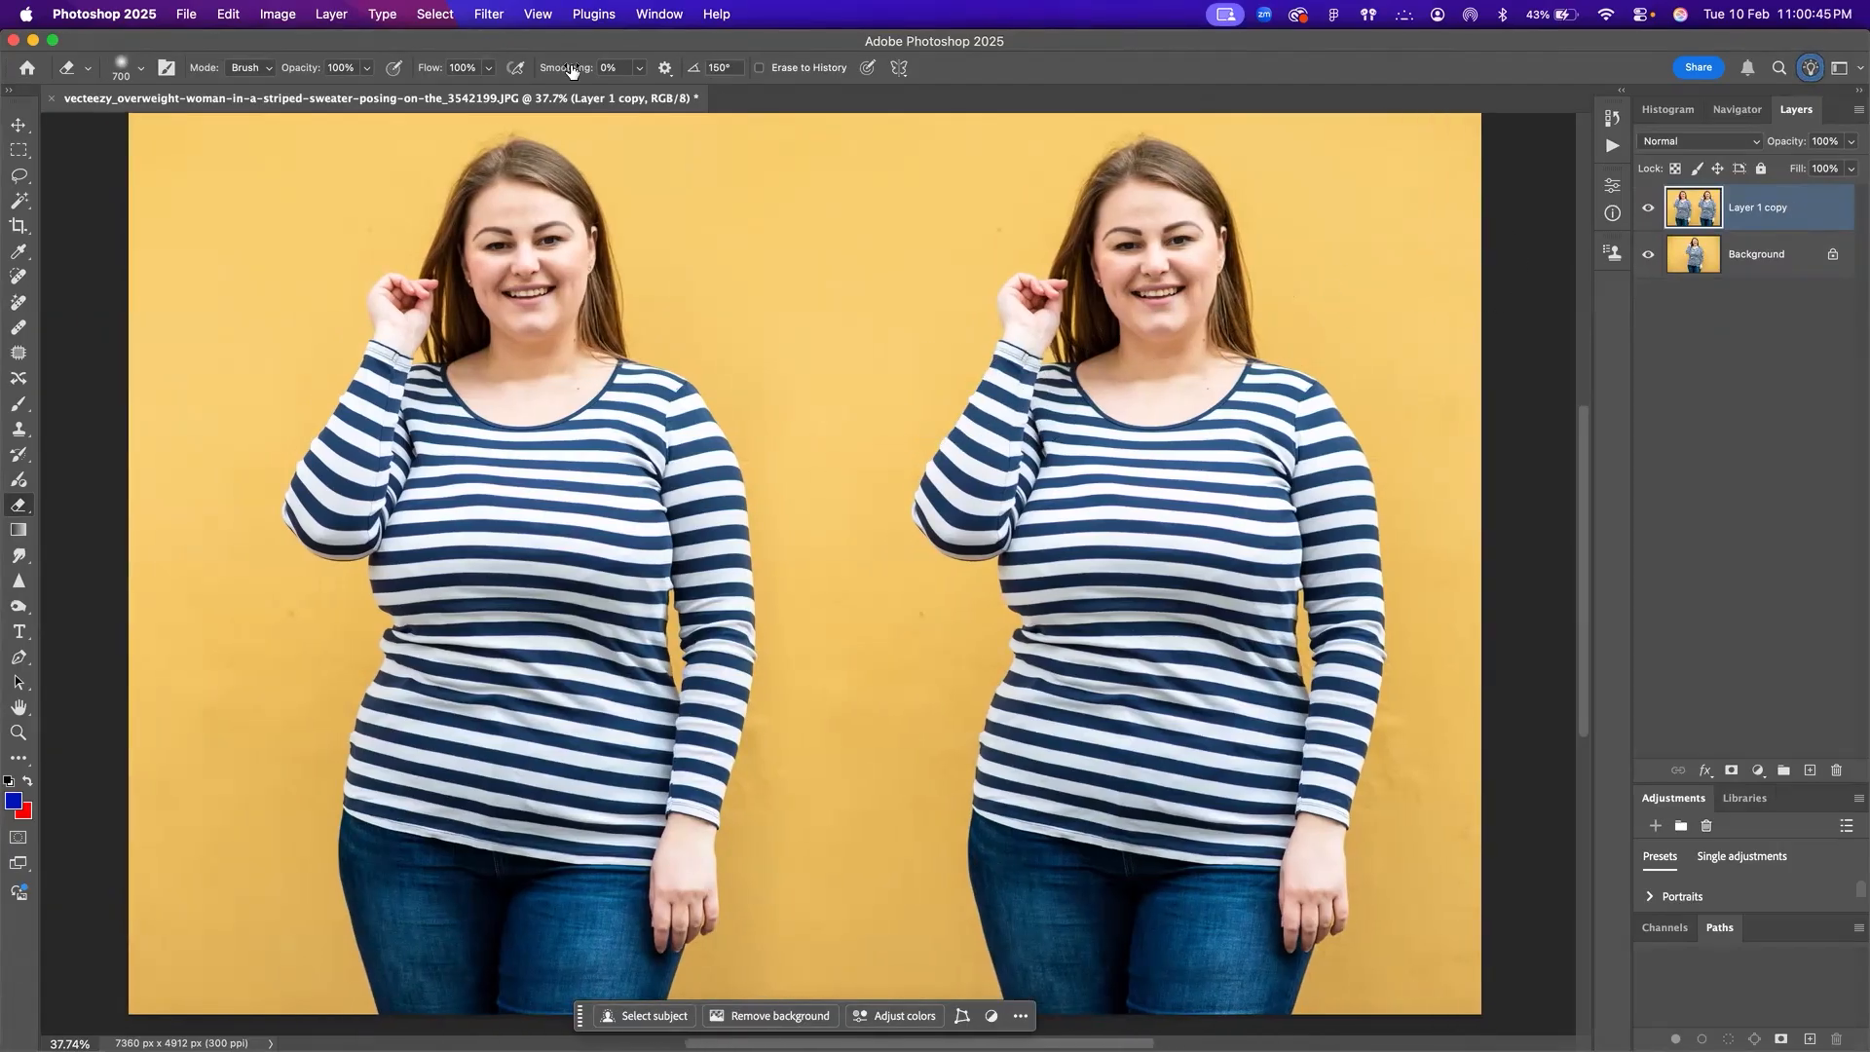
click(490, 17)
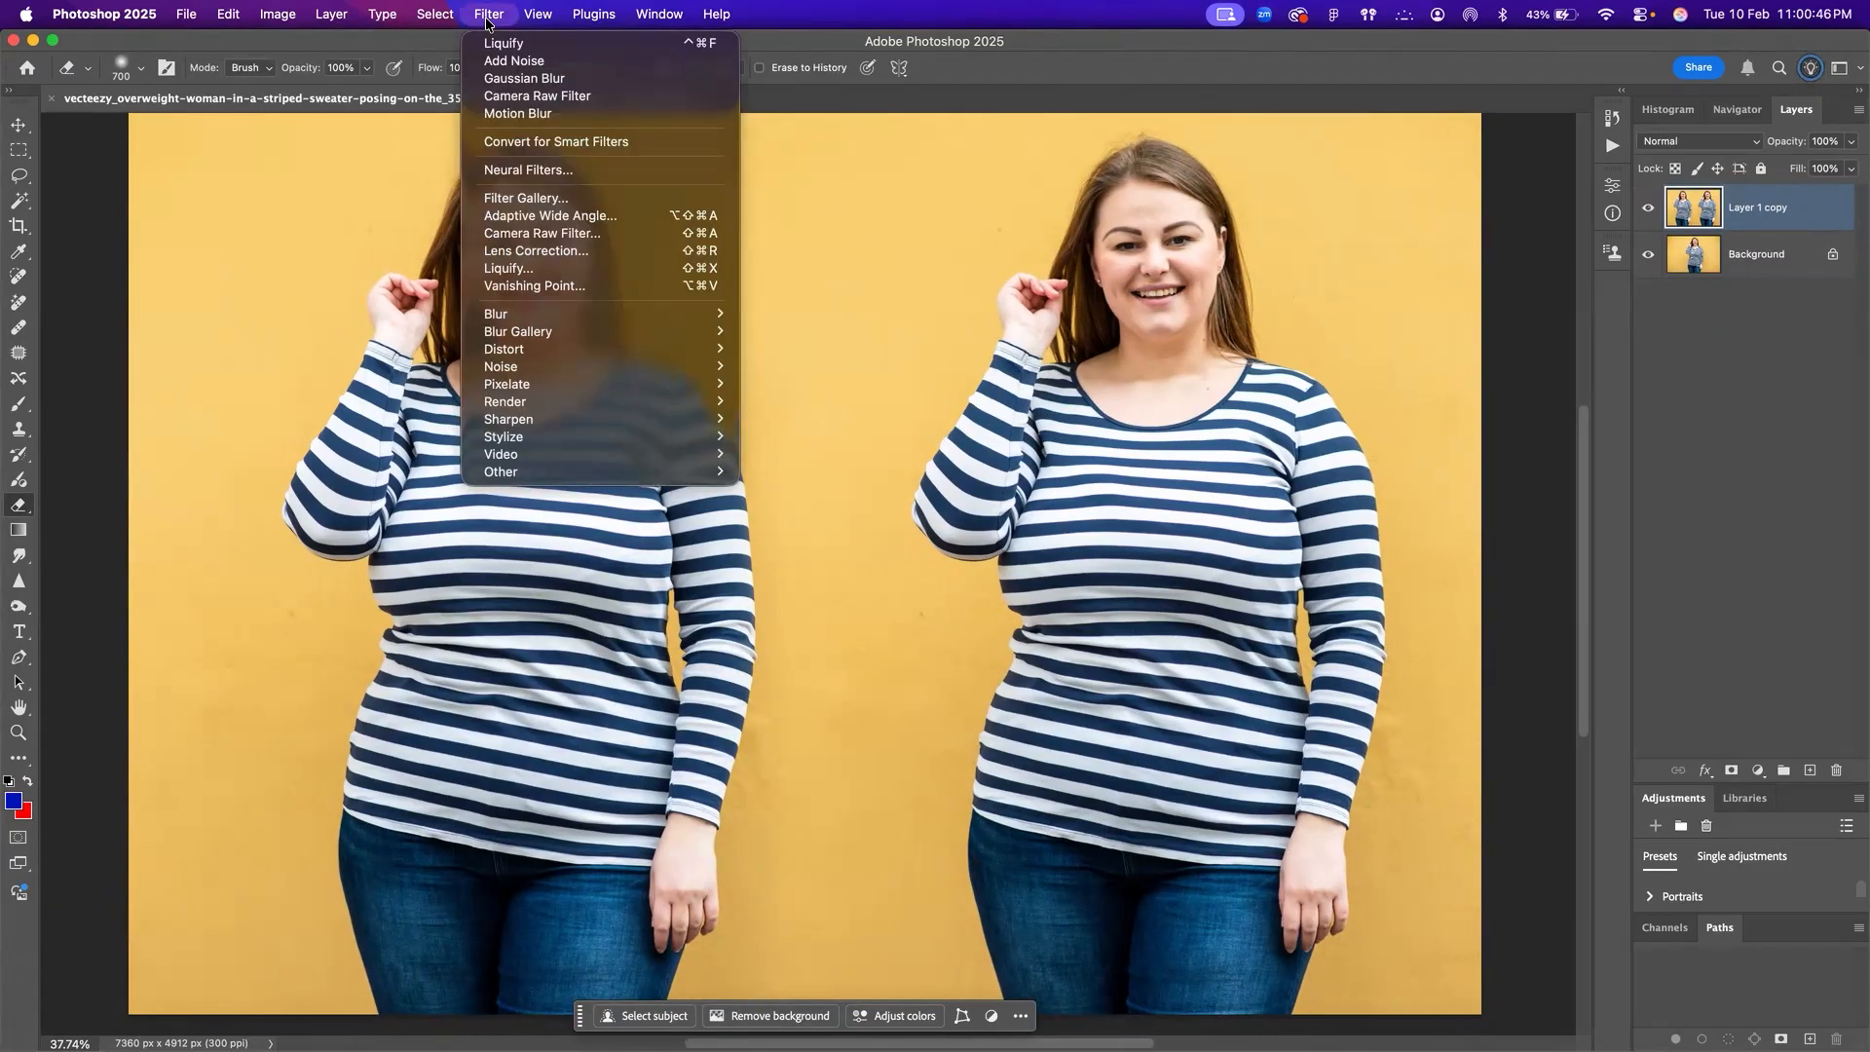
click(571, 269)
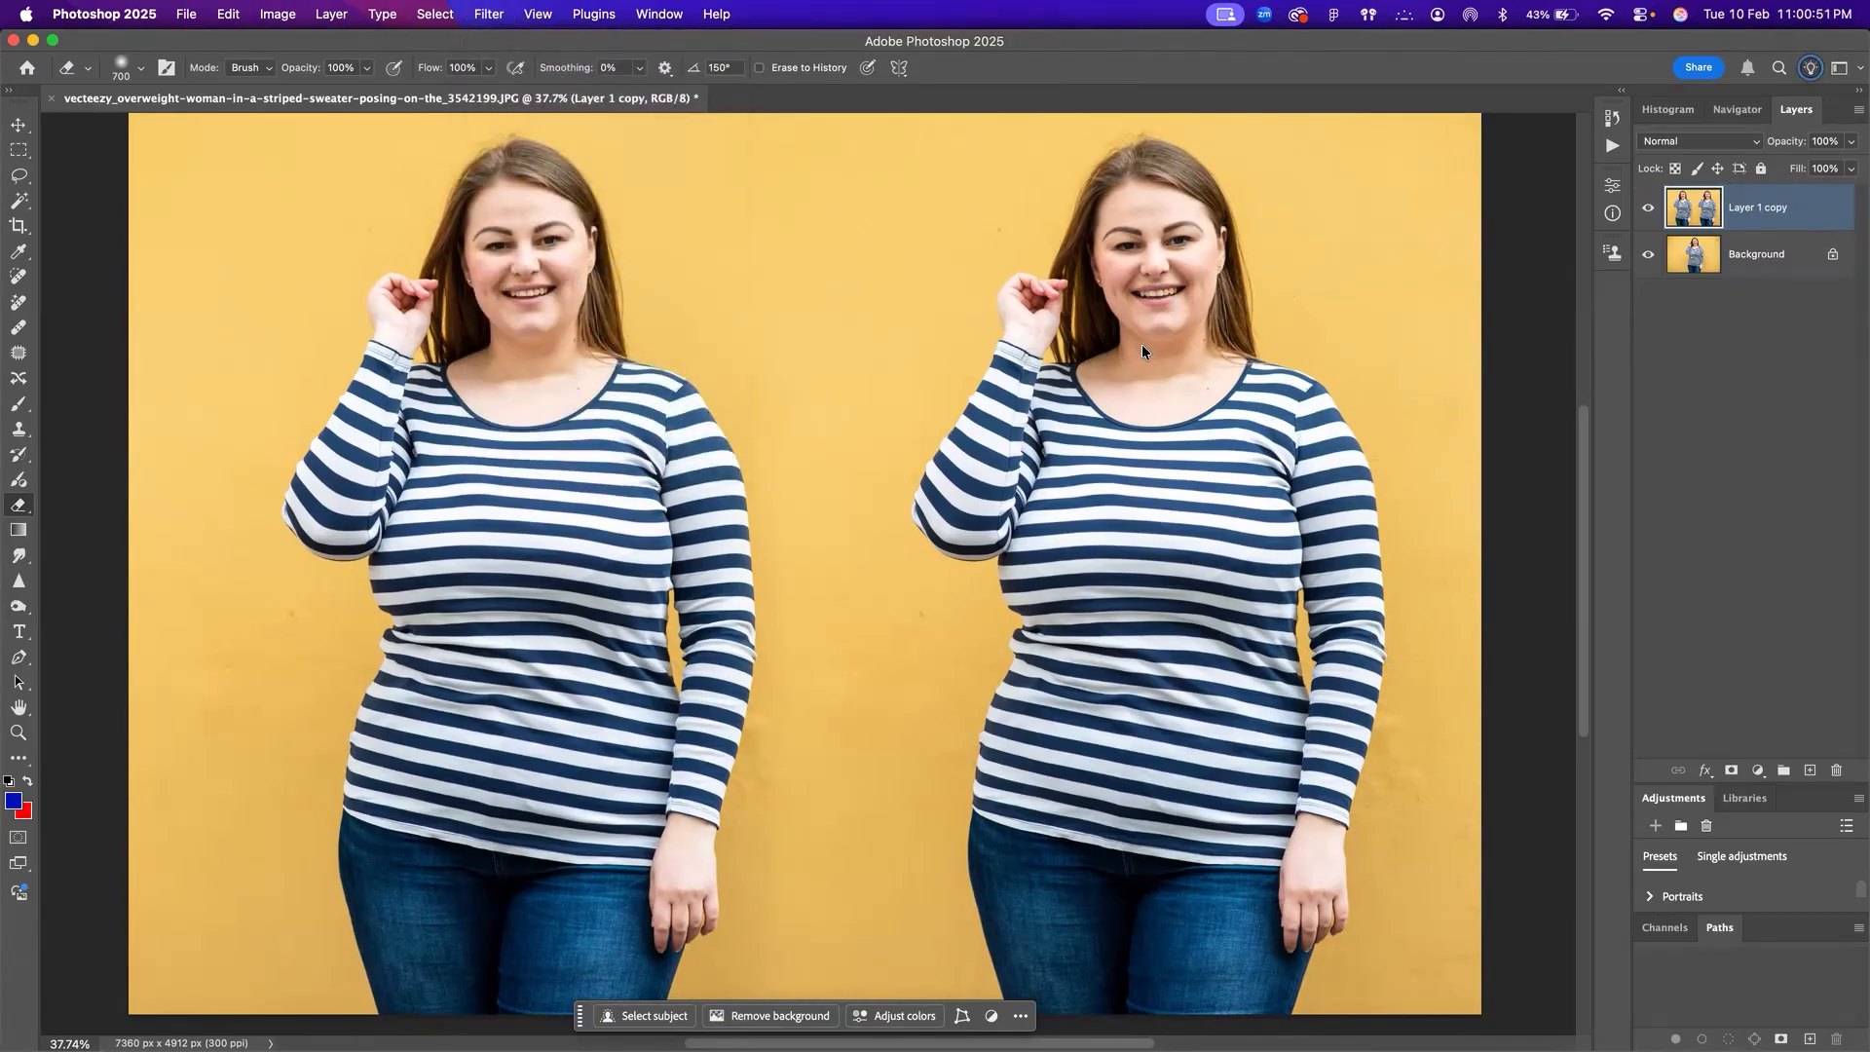
key(Escape)
Step: Duplicate the merged two-figure layer and open the copy in the Liquify filter
key(super+j)
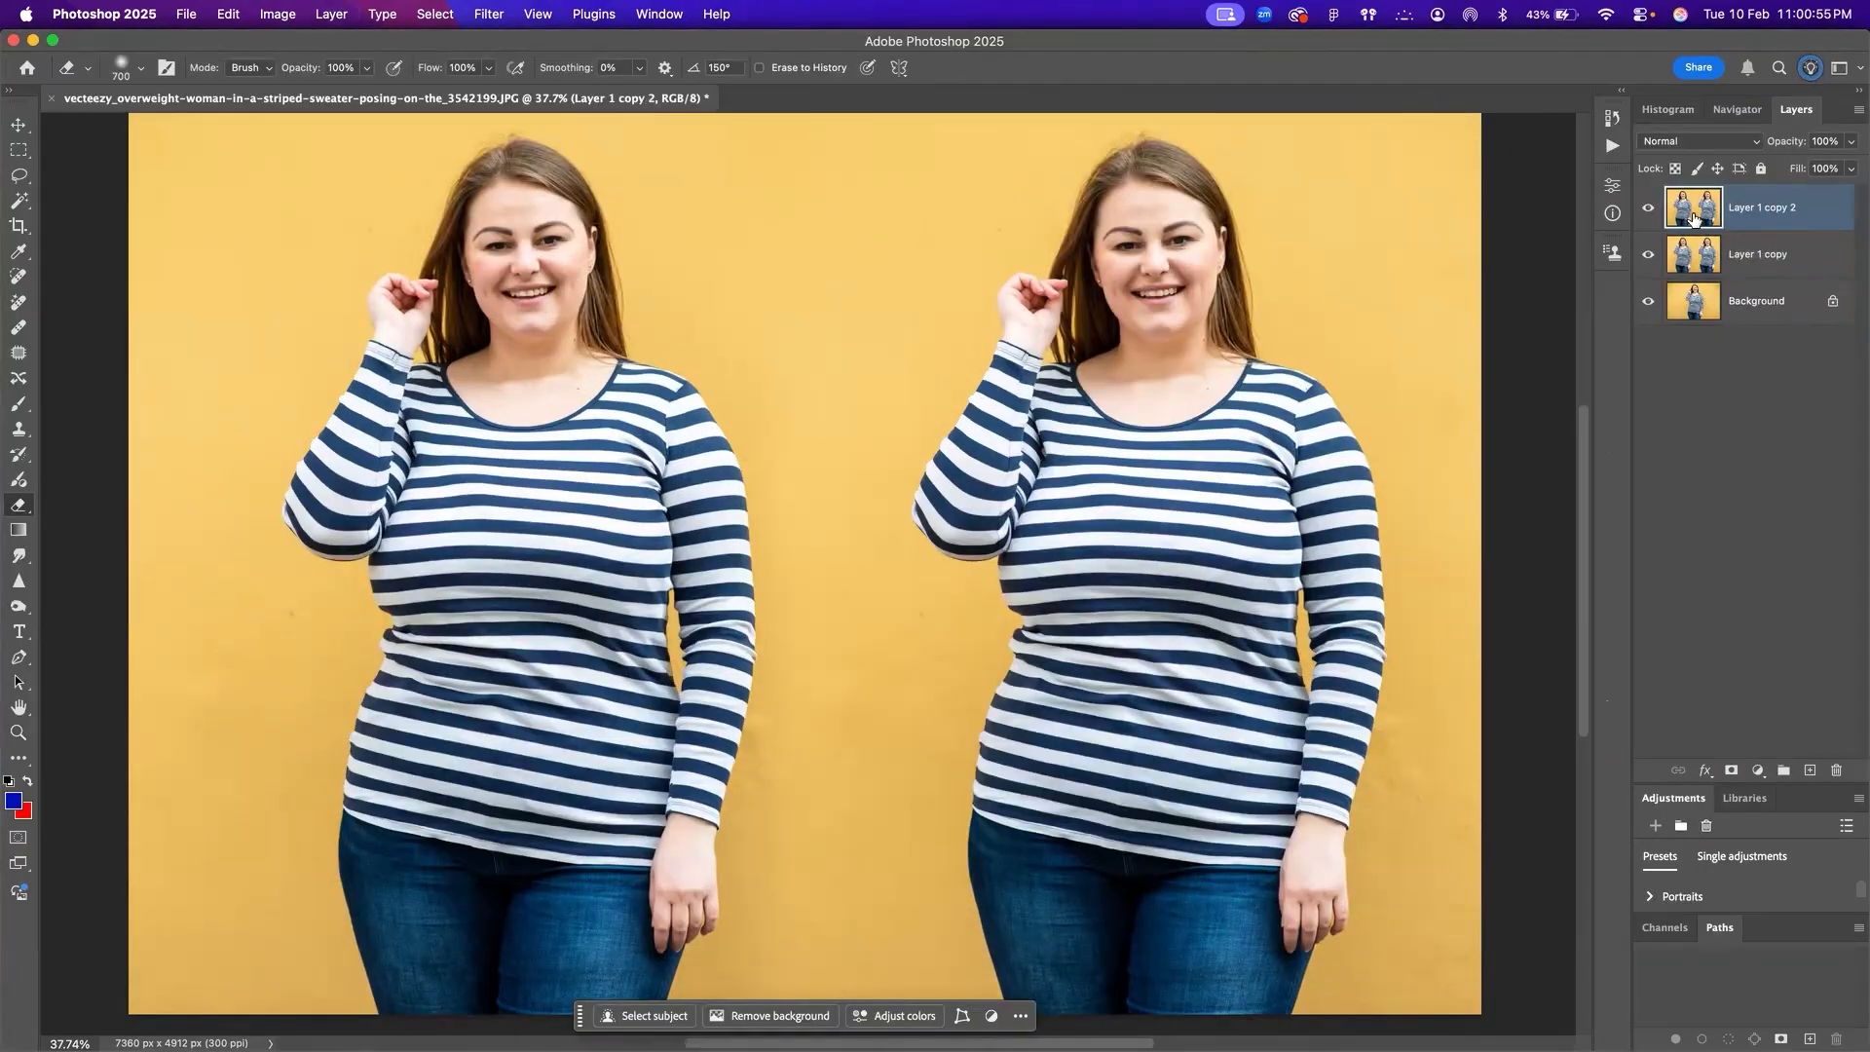
click(490, 15)
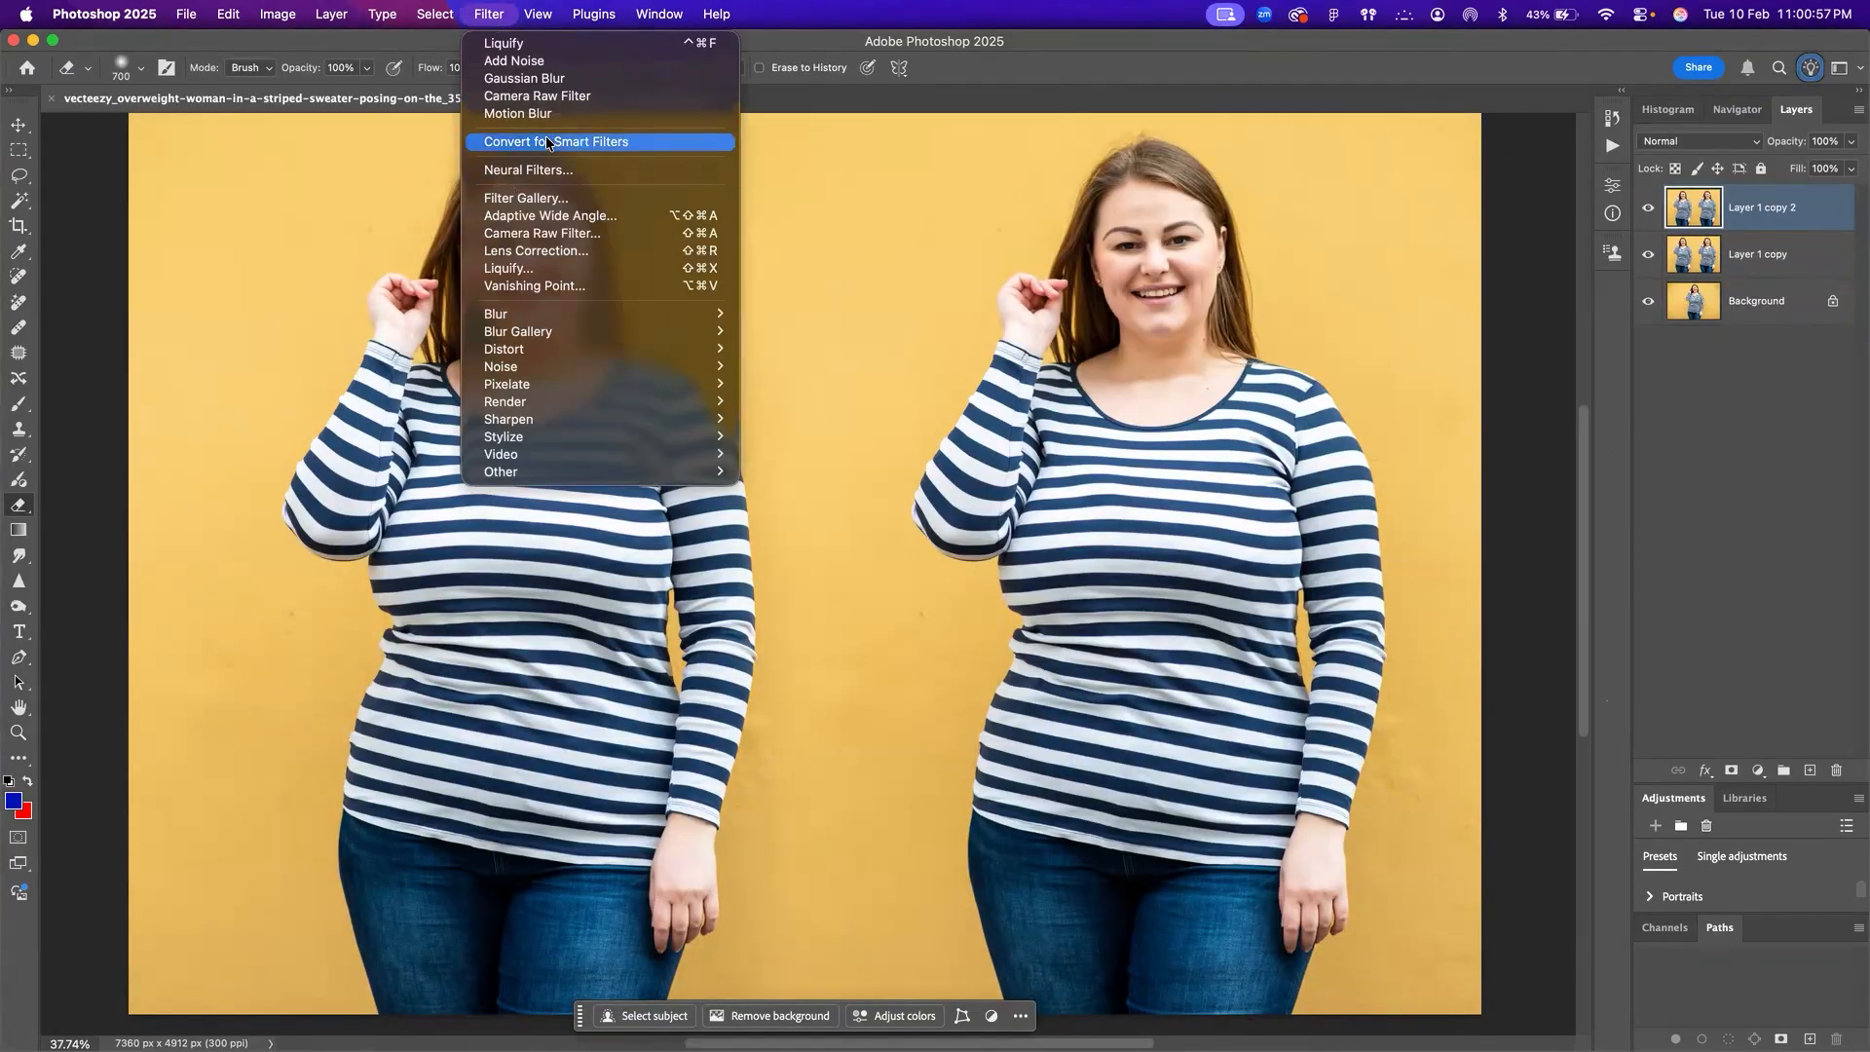
click(539, 269)
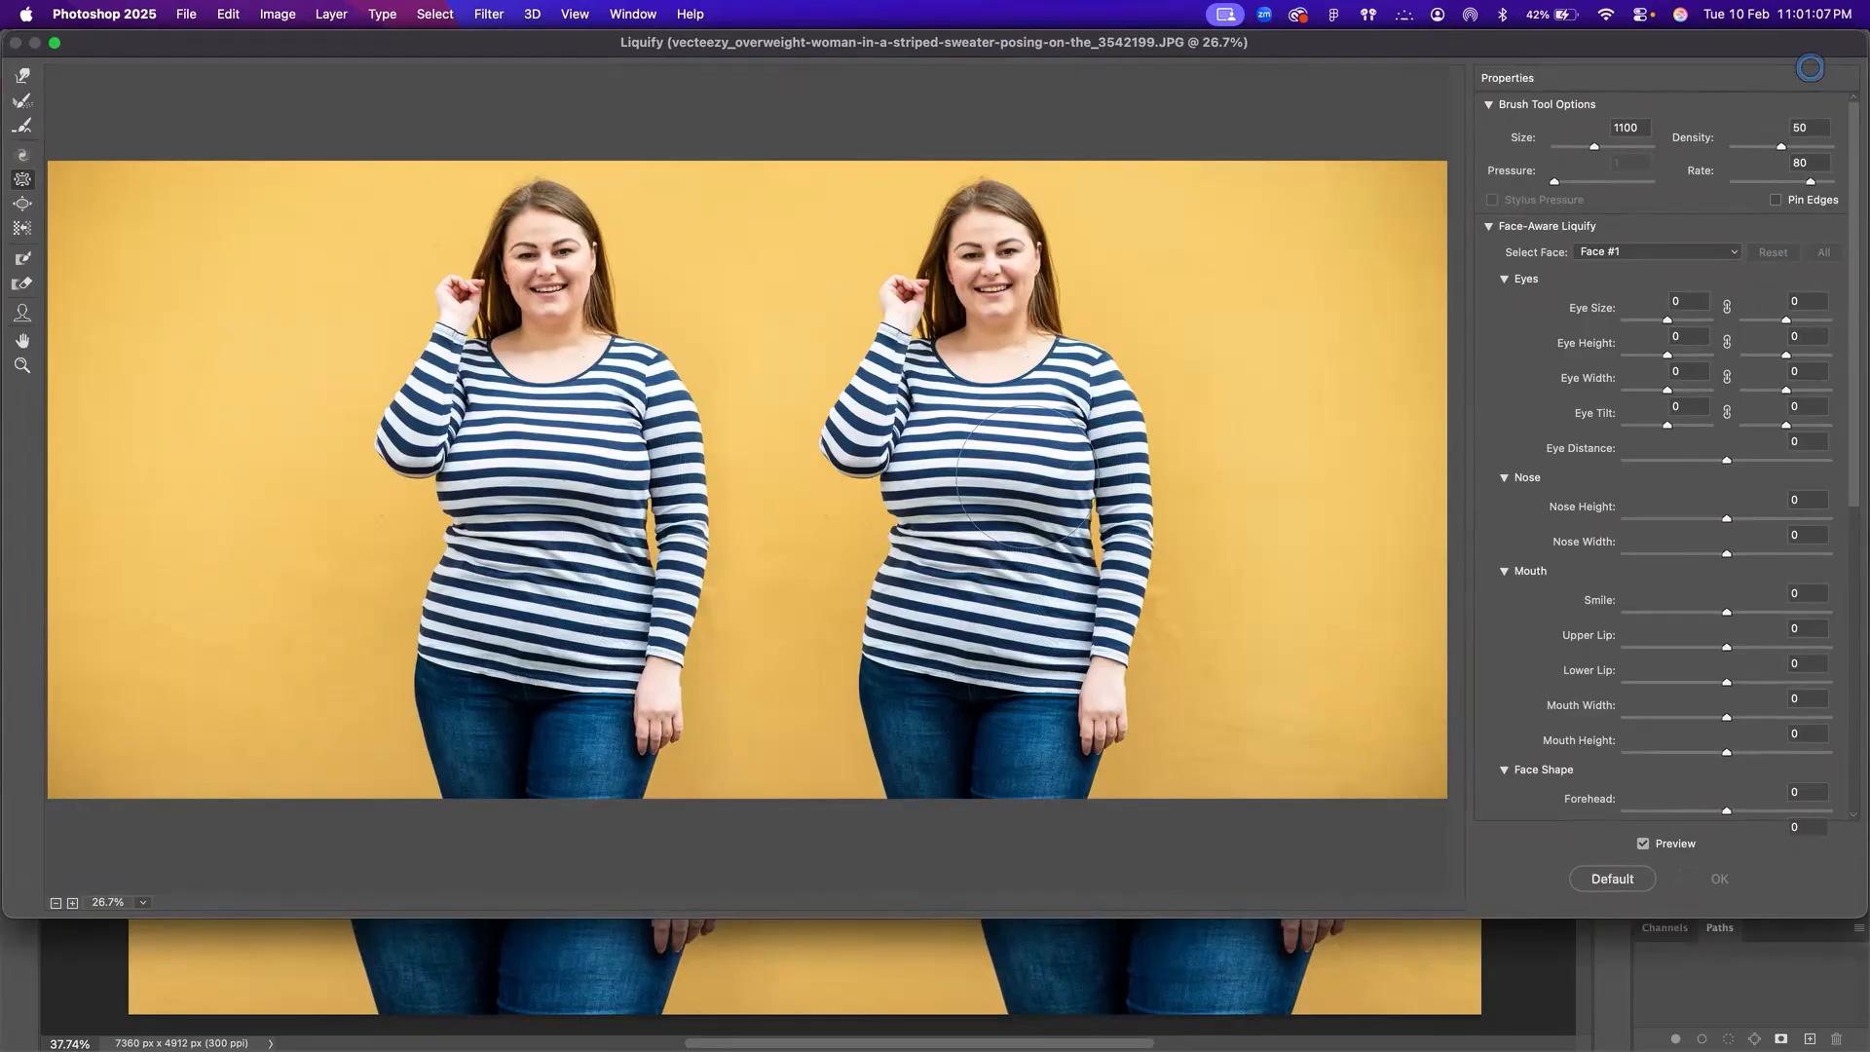
Step: Apply the Pucker tool to the right figure's face at brush size 1100, density 50 and rate 80
key(super+equal)
key(super+equal)
scroll(1107, 382, right, 10)
scroll(1107, 383, up, 4)
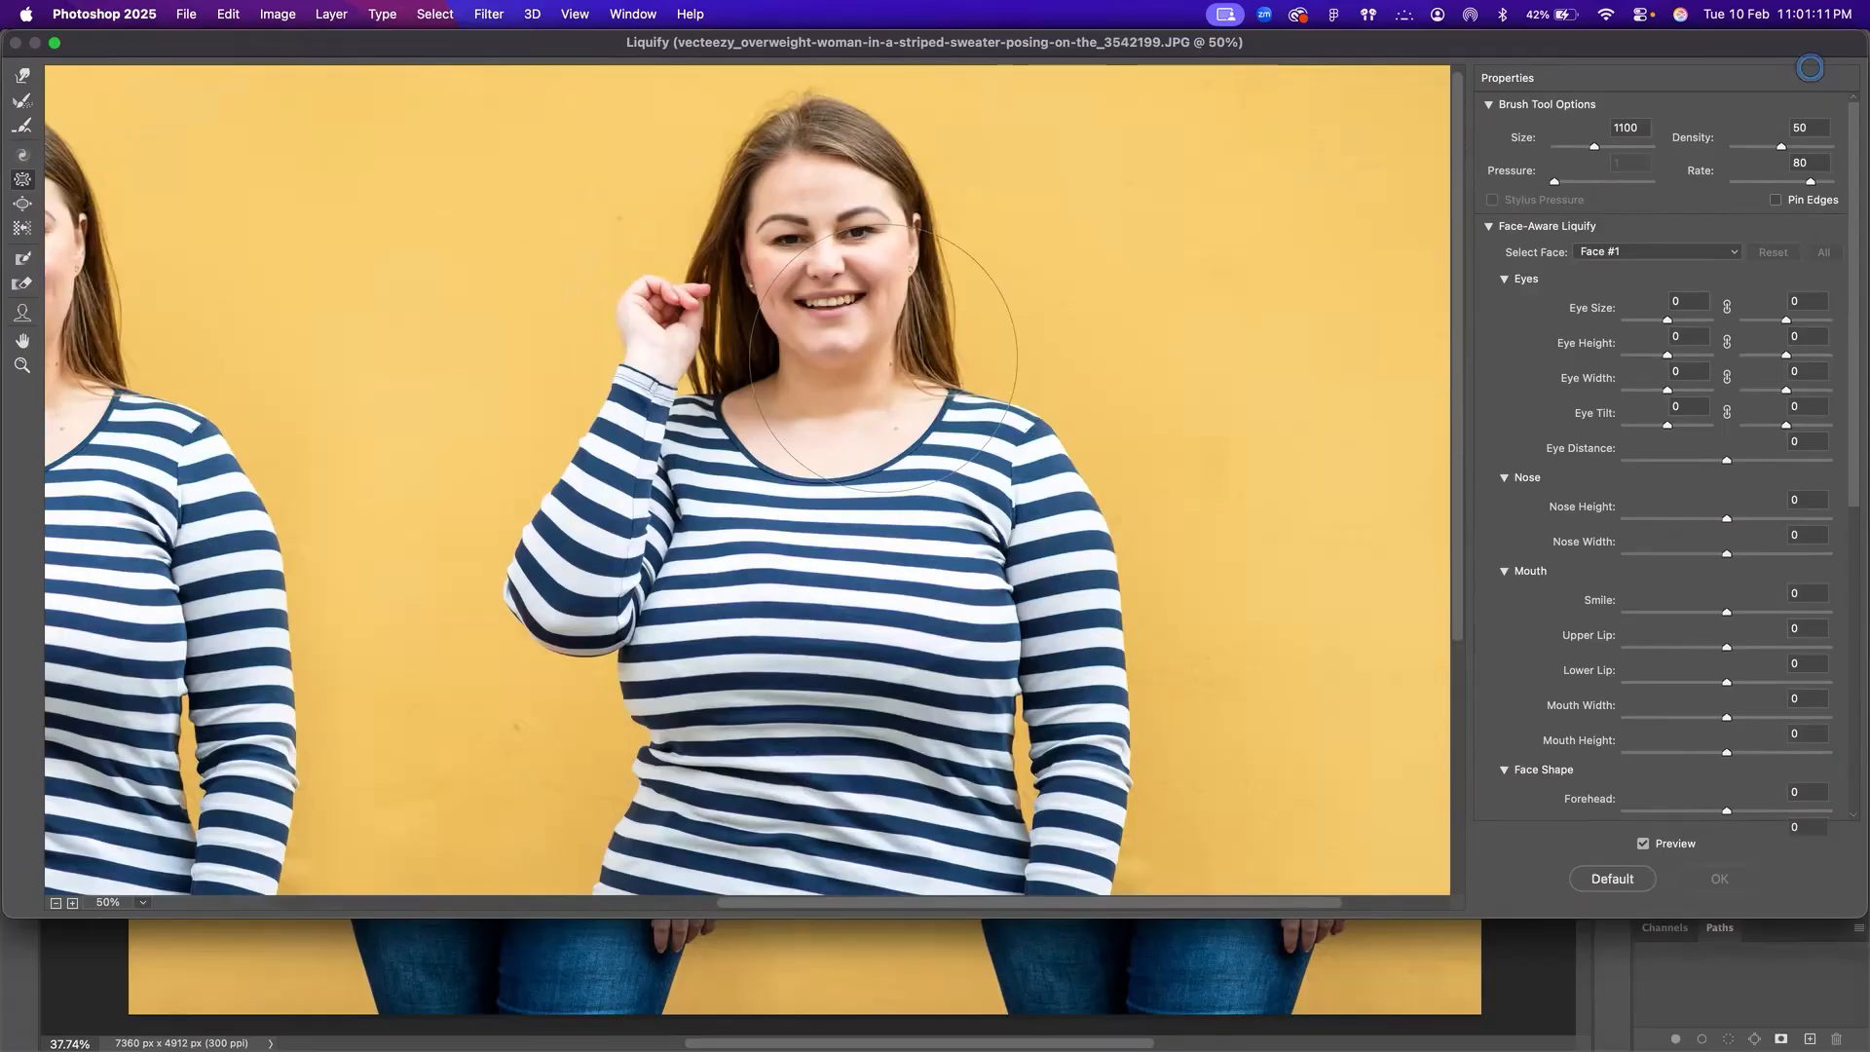
key(super+equal)
scroll(915, 409, left, 3)
scroll(915, 409, up, 4)
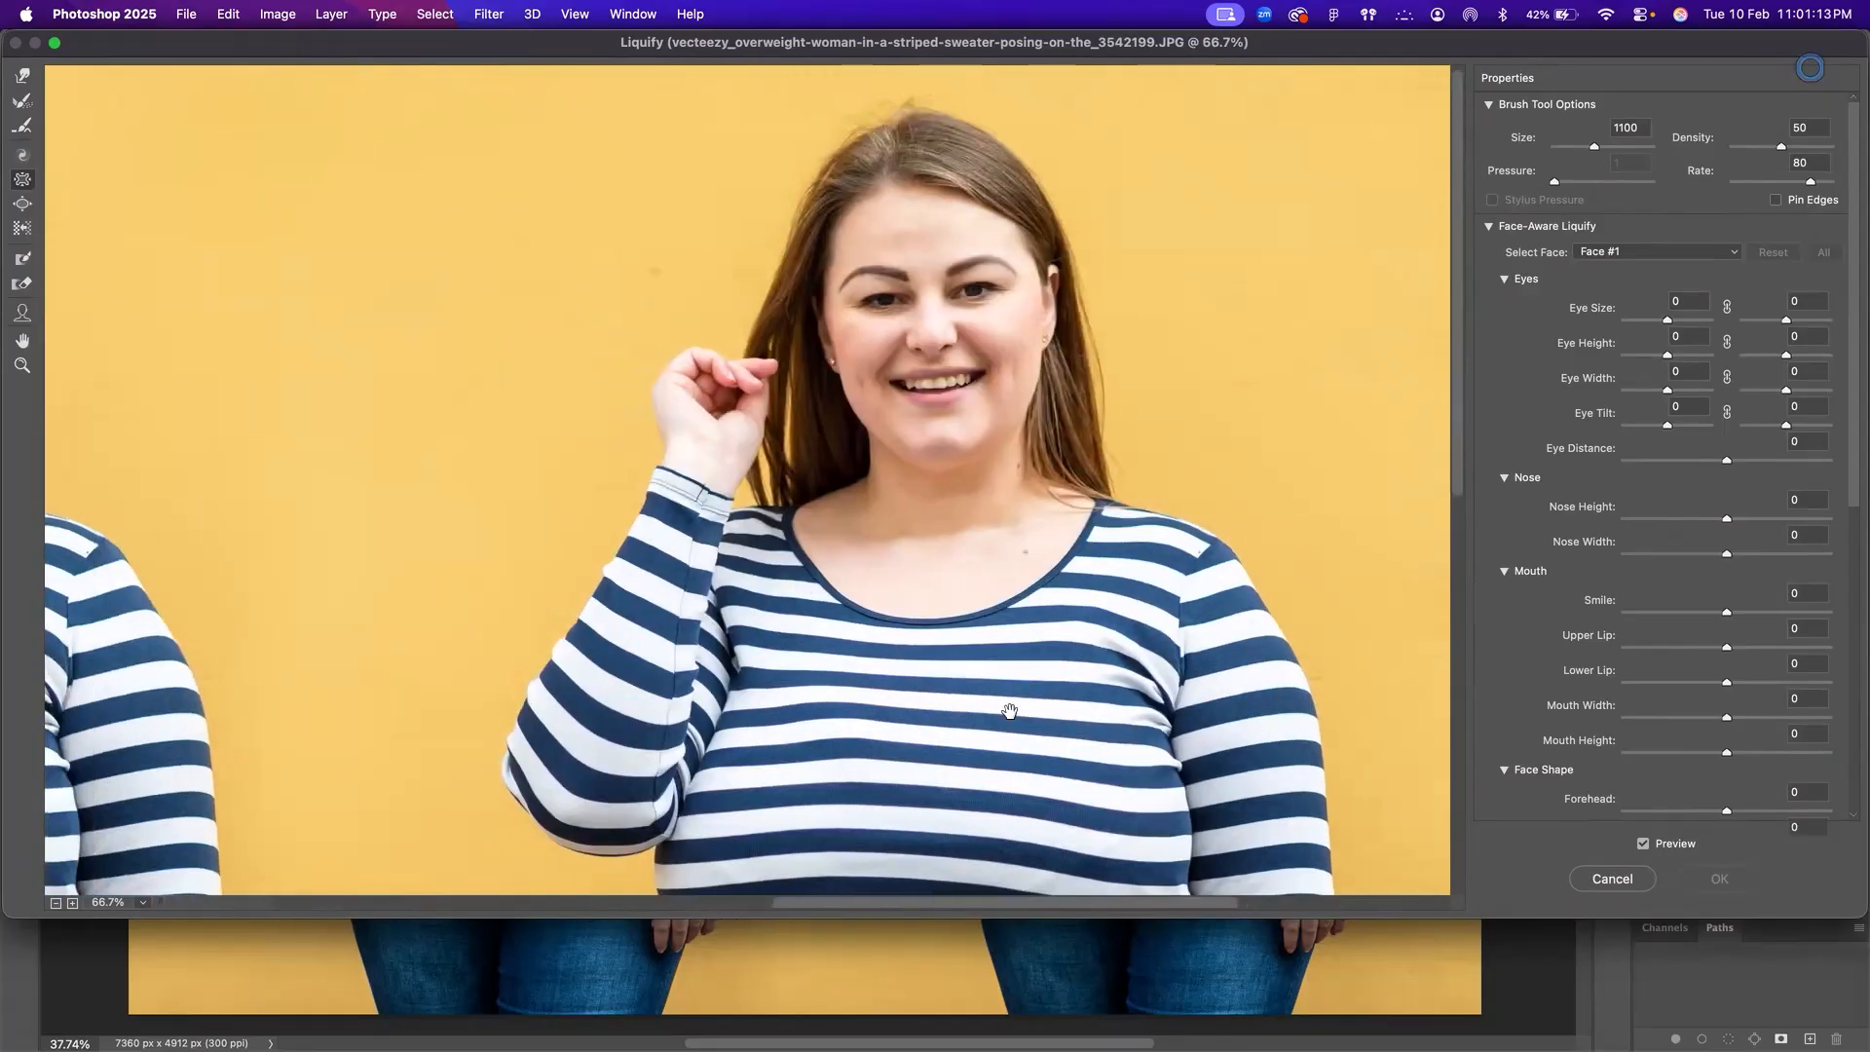
click(26, 183)
click(942, 353)
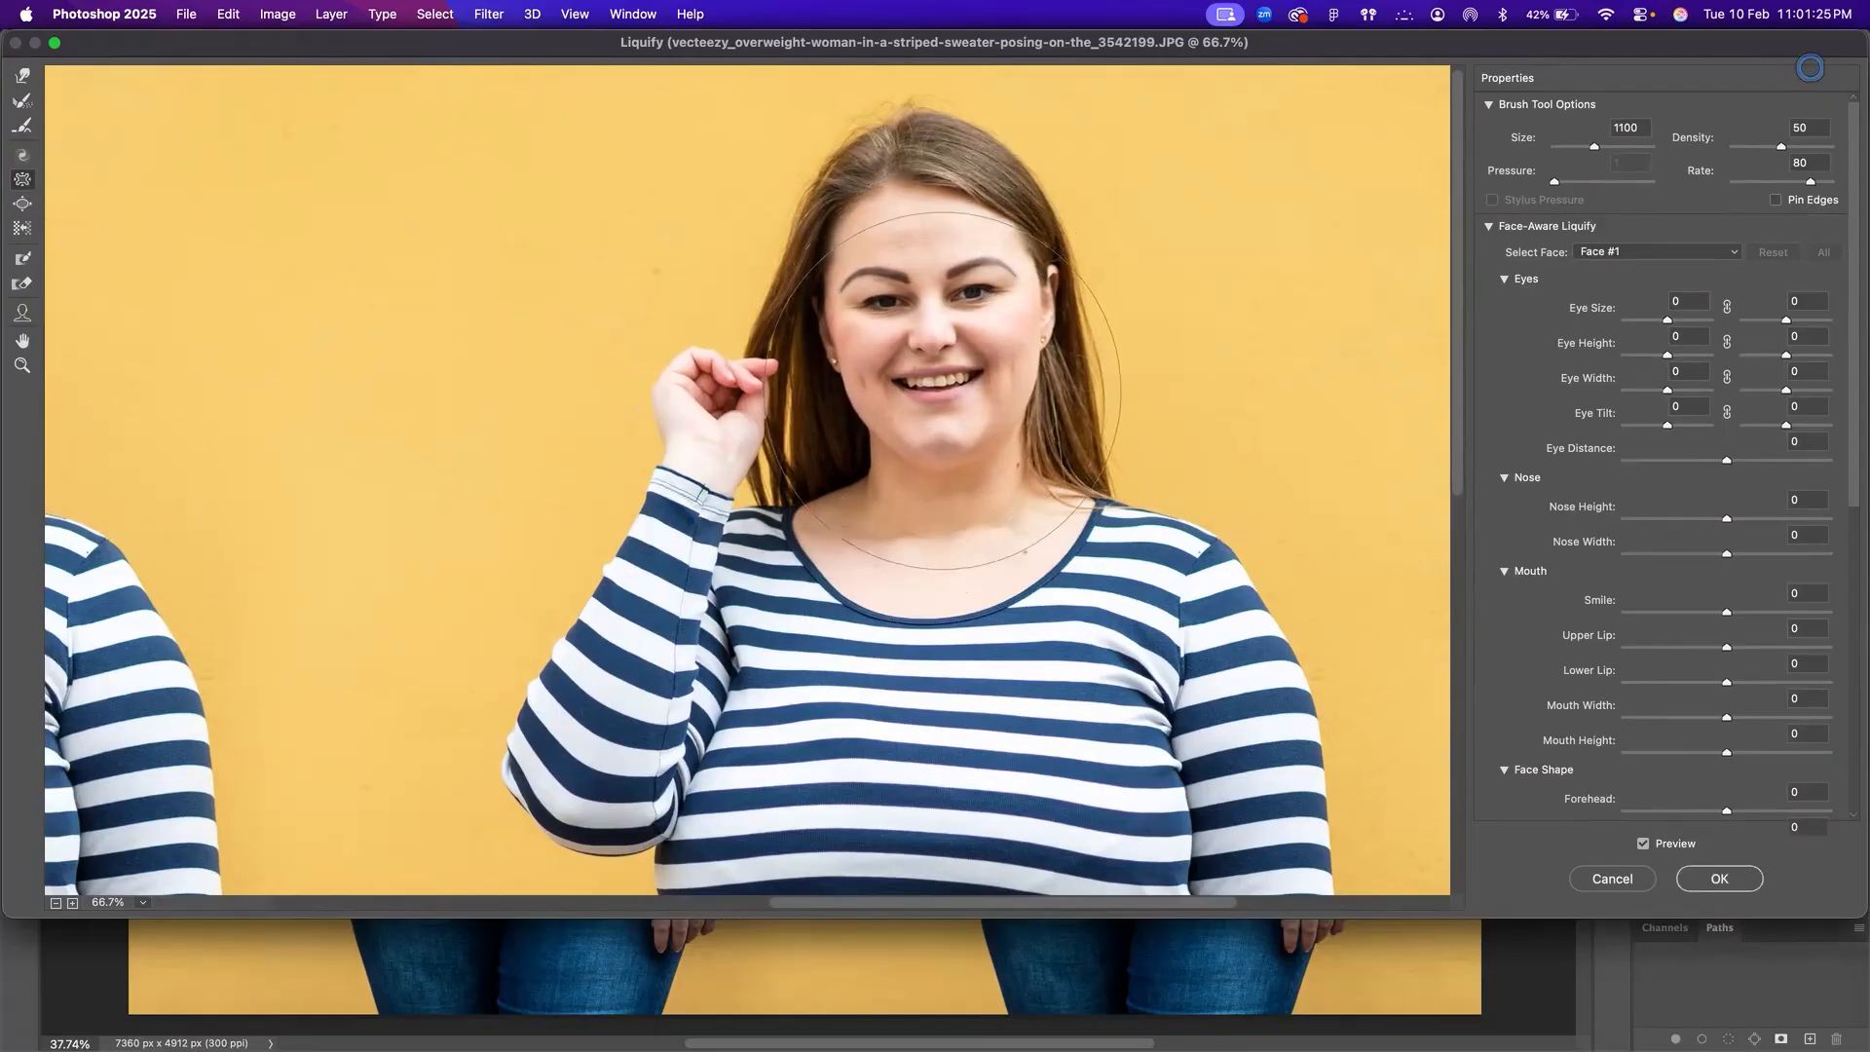
Step: Reduce the Pucker brush to size 300 over the right figure's face and raise it to 600 around the neck
key(bracketleft)
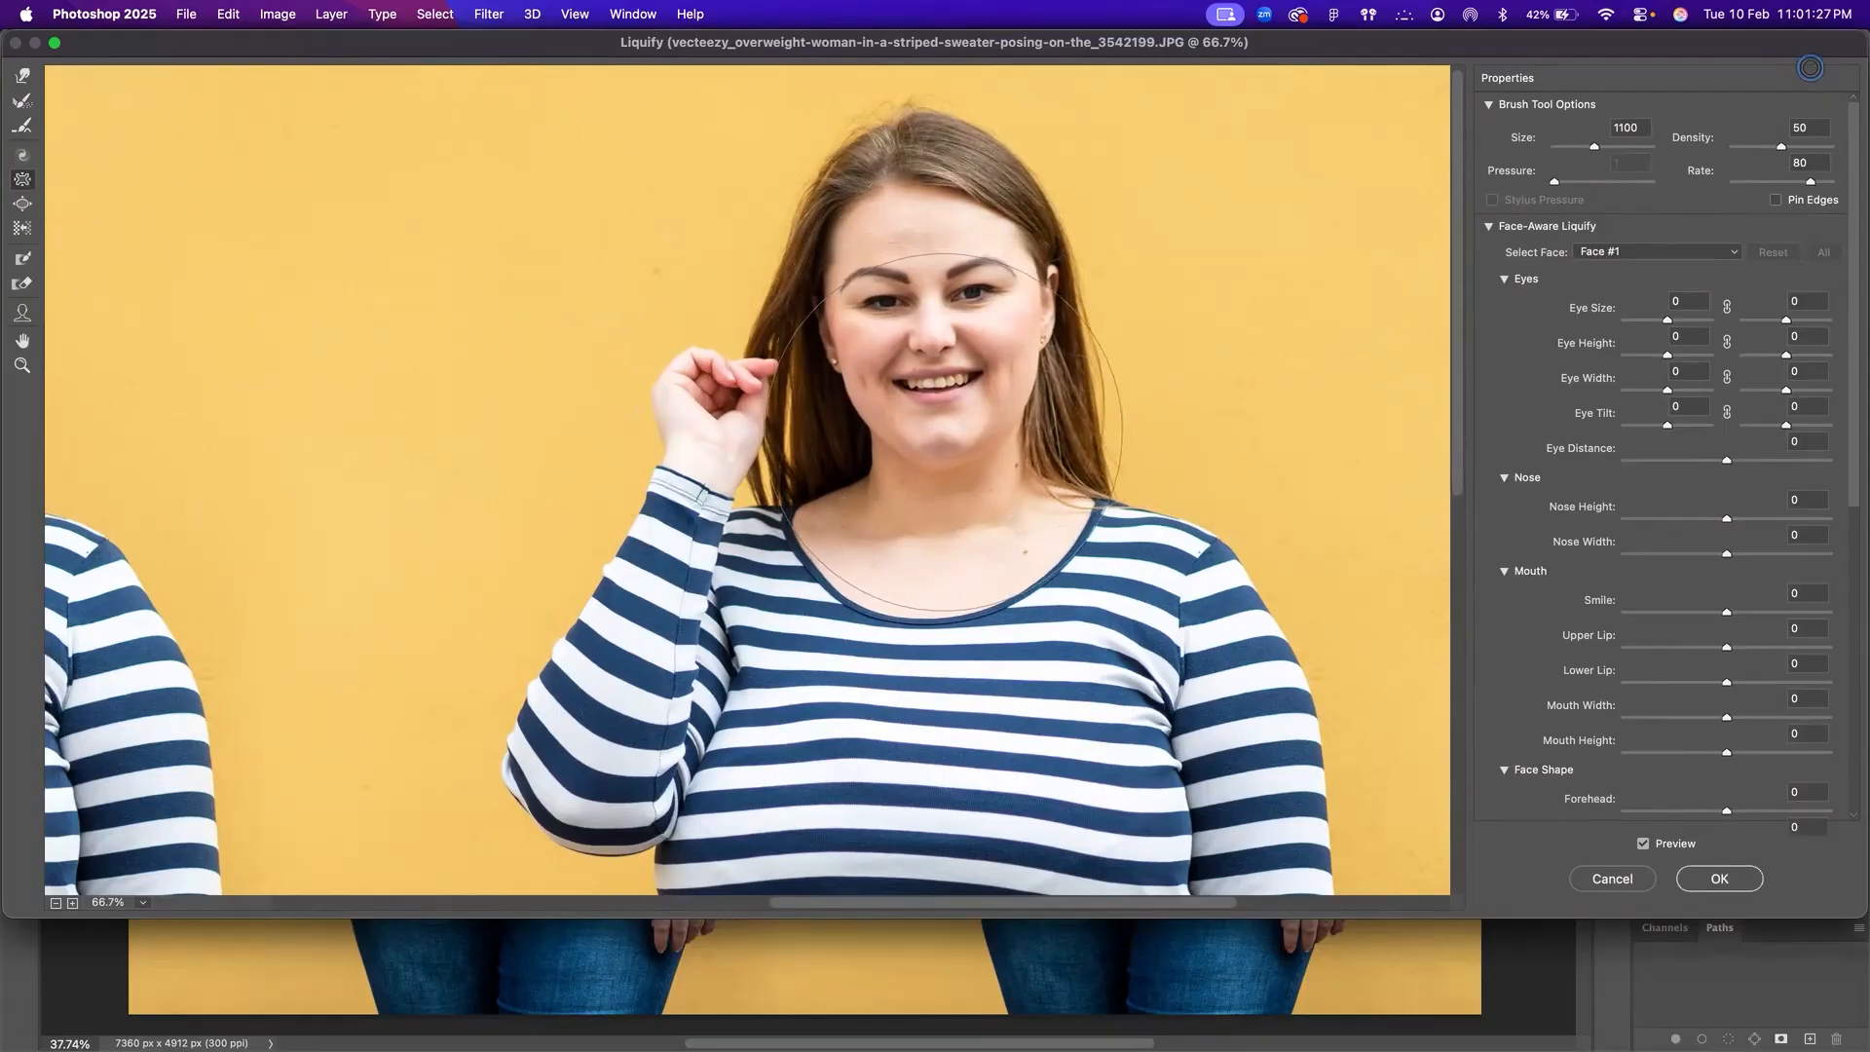
key(bracketleft)
key(bracketleft)
key(bracketleft)
key(bracketleft)
key(bracketleft)
key(bracketleft)
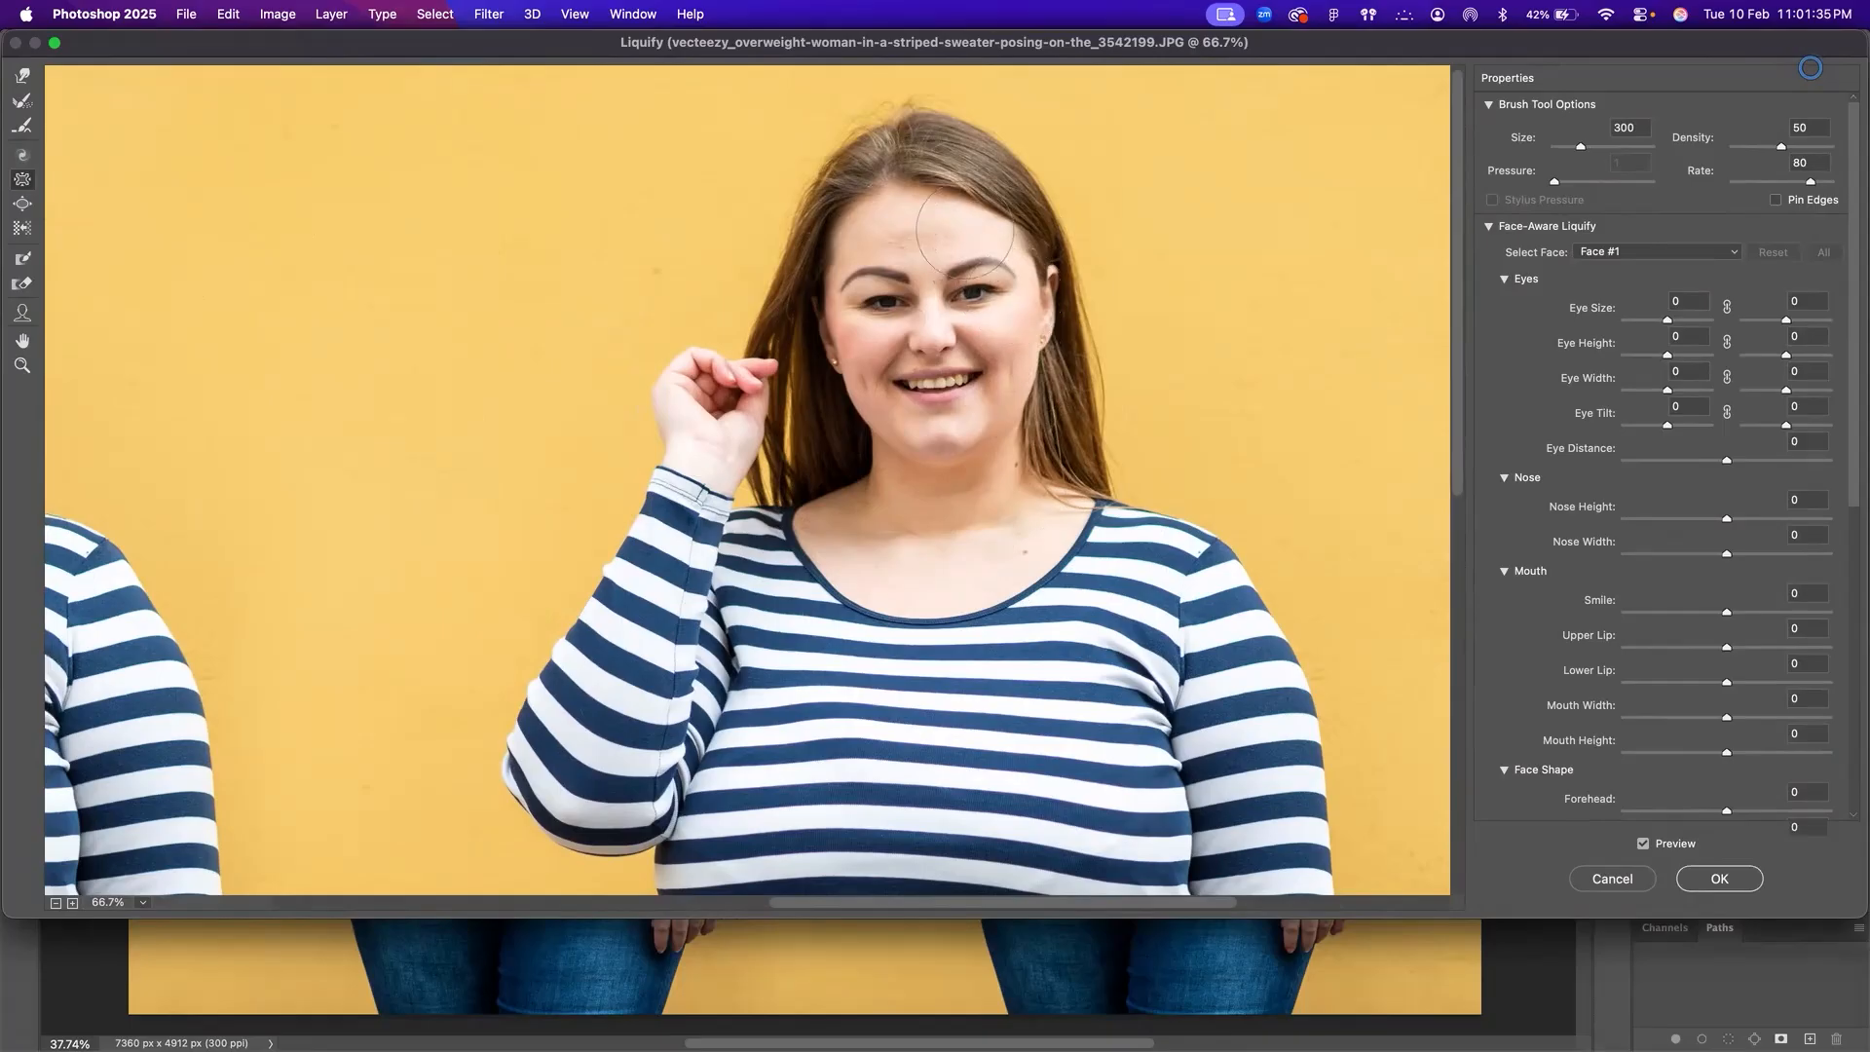
key(bracketright)
key(bracketright)
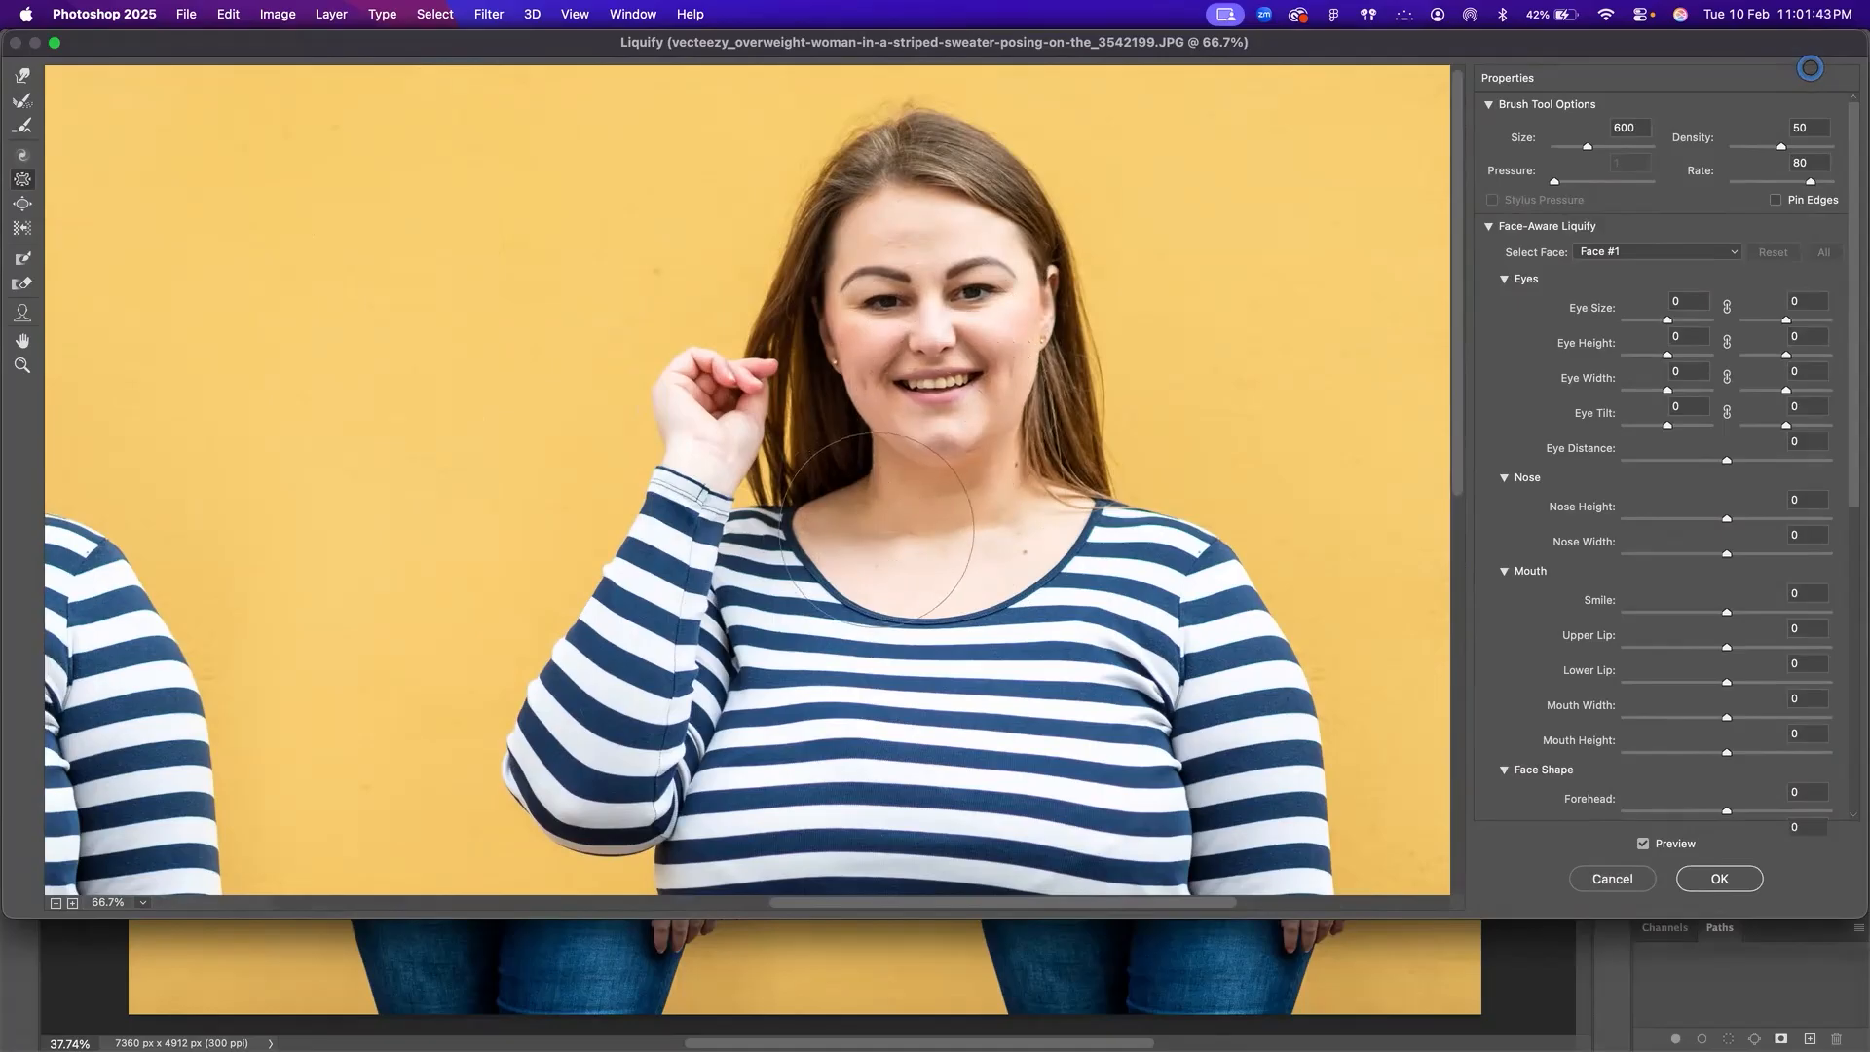
Step: Enlarge the Pucker brush to size 1000 for the right figure's torso
scroll(1072, 516, down, 5)
key(bracketright)
key(bracketright)
key(bracketright)
key(bracketright)
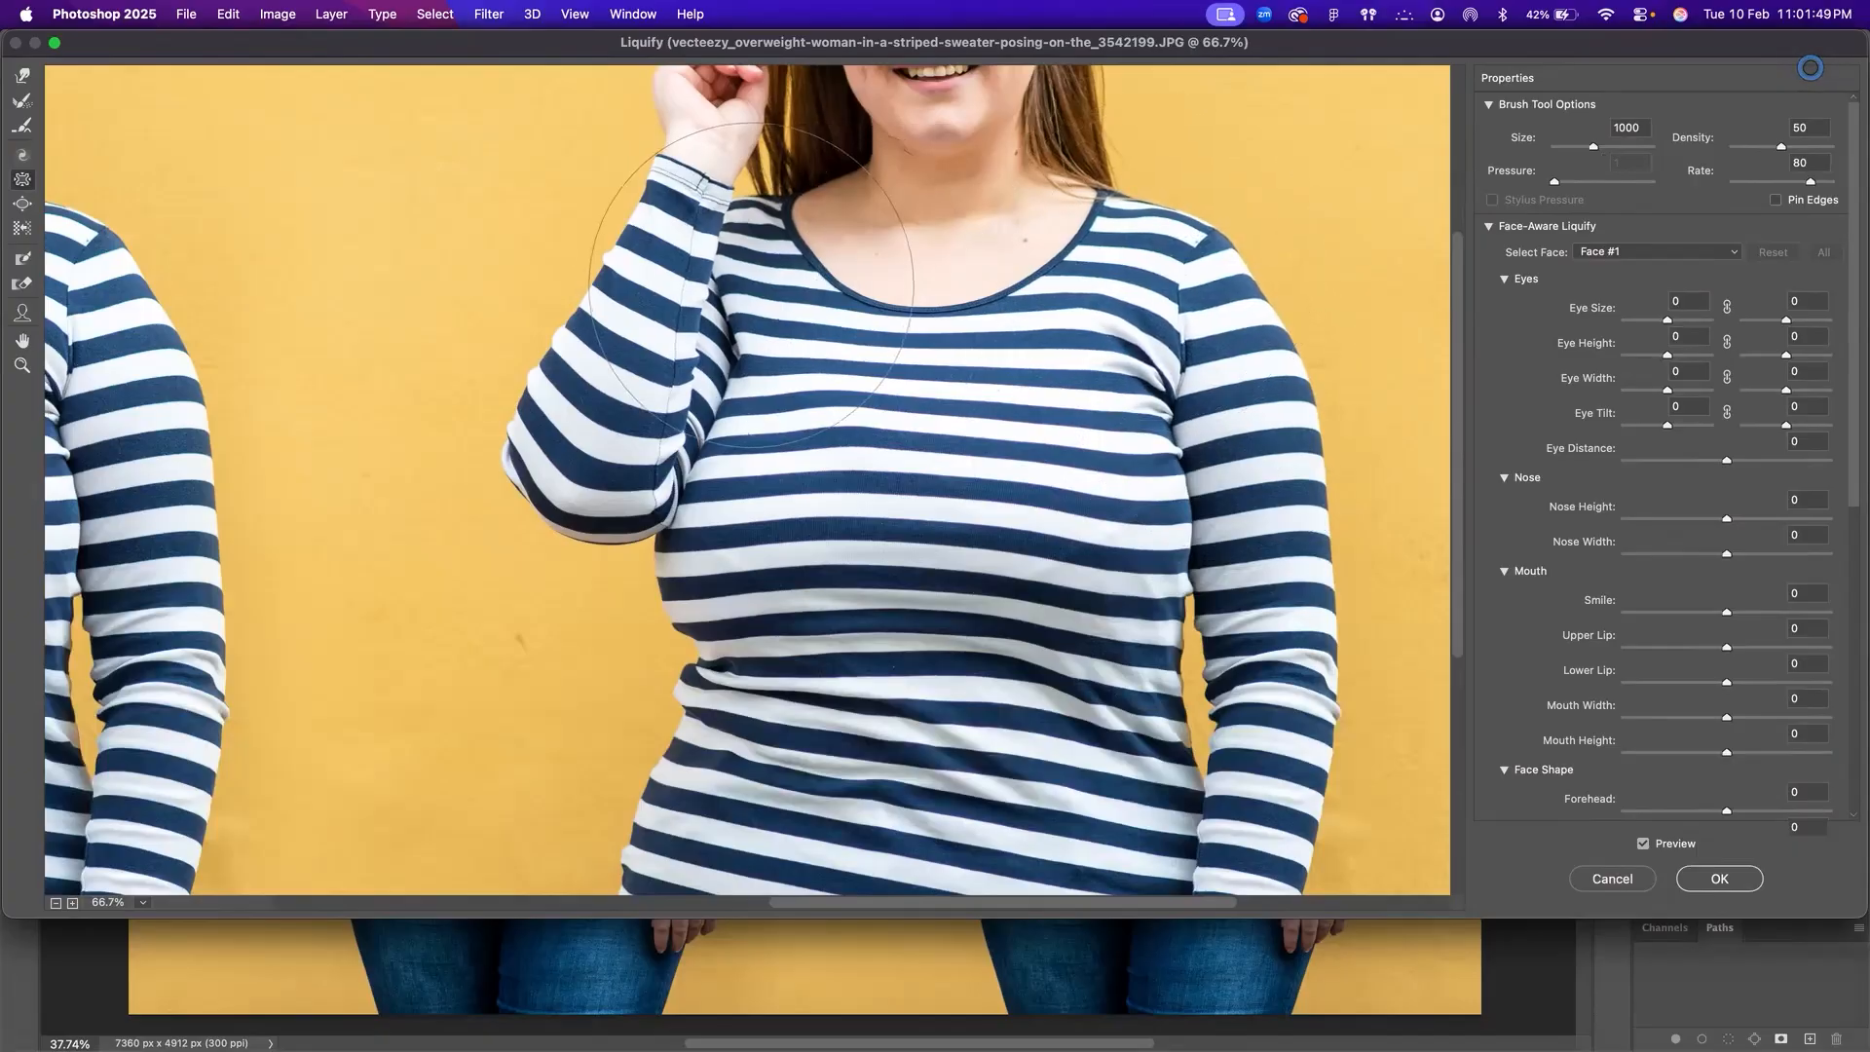
Step: Shrink the Pucker brush to size 400 to match the width of the right figure's lowered arm
key(bracketleft)
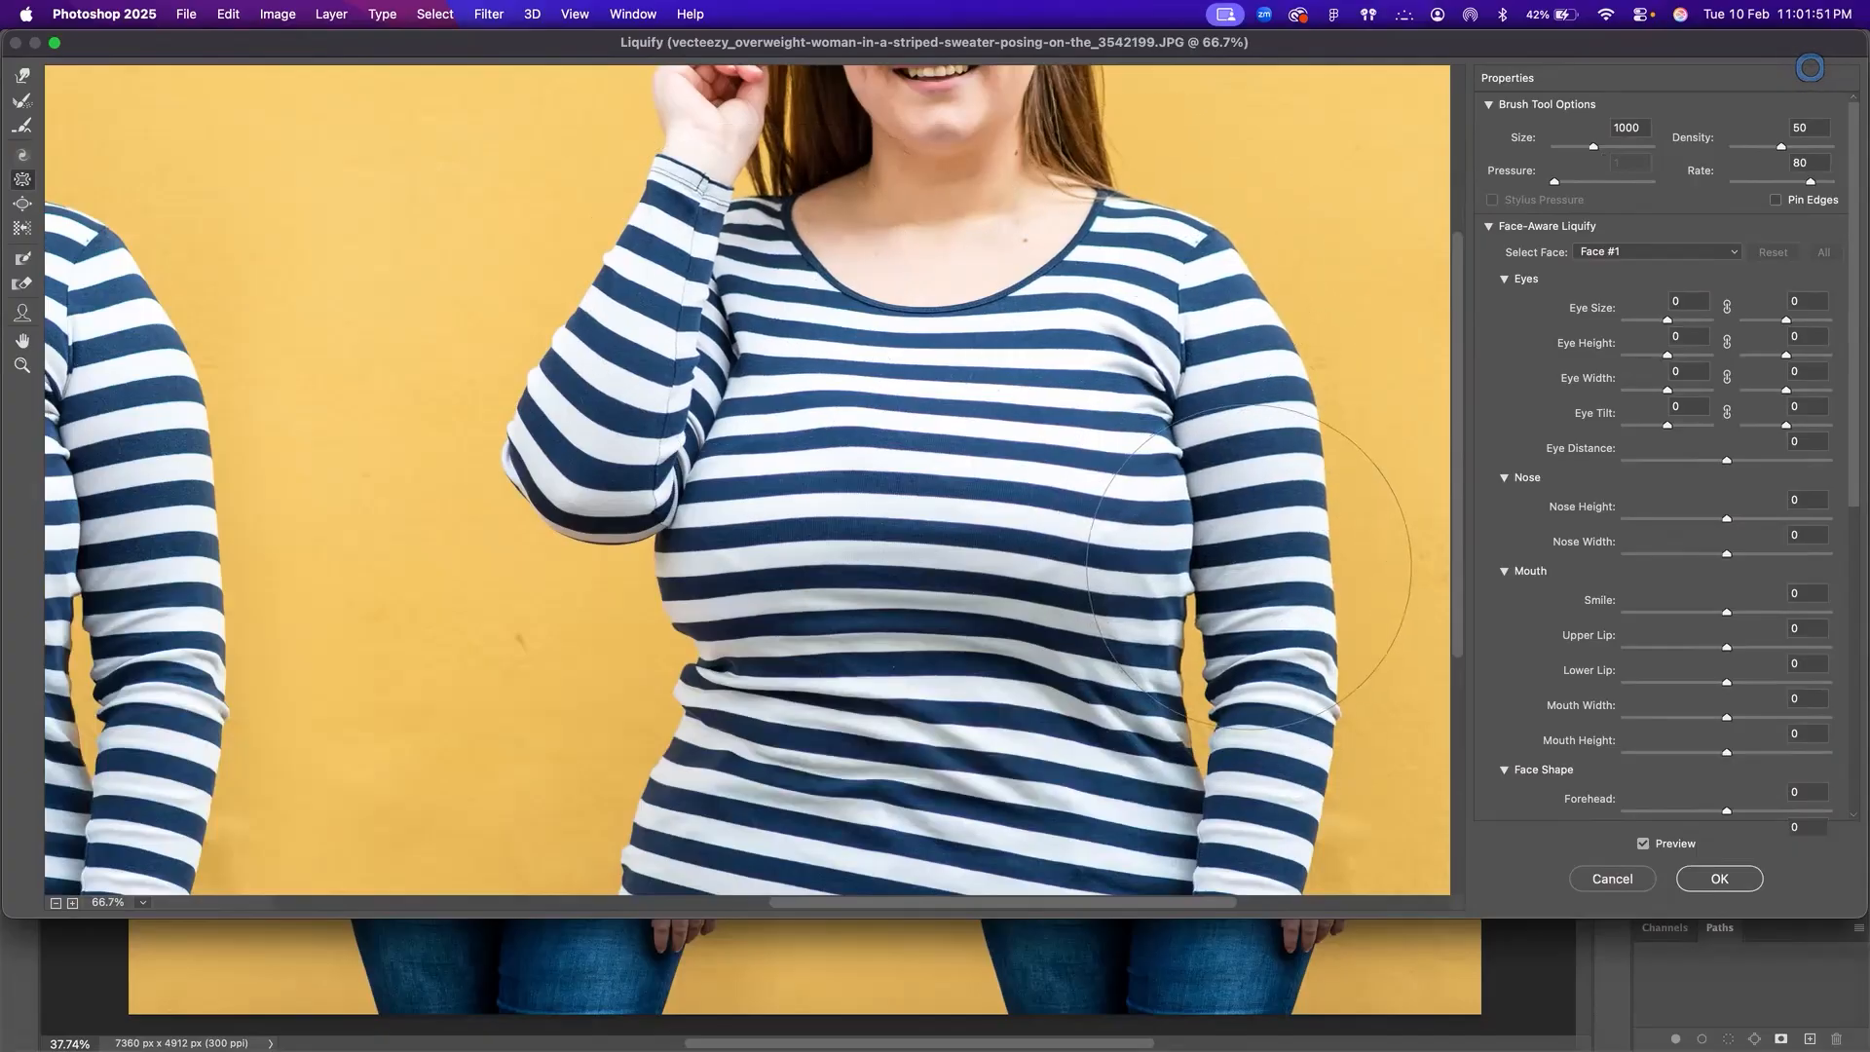
key(bracketleft)
key(bracketleft)
key(bracketleft)
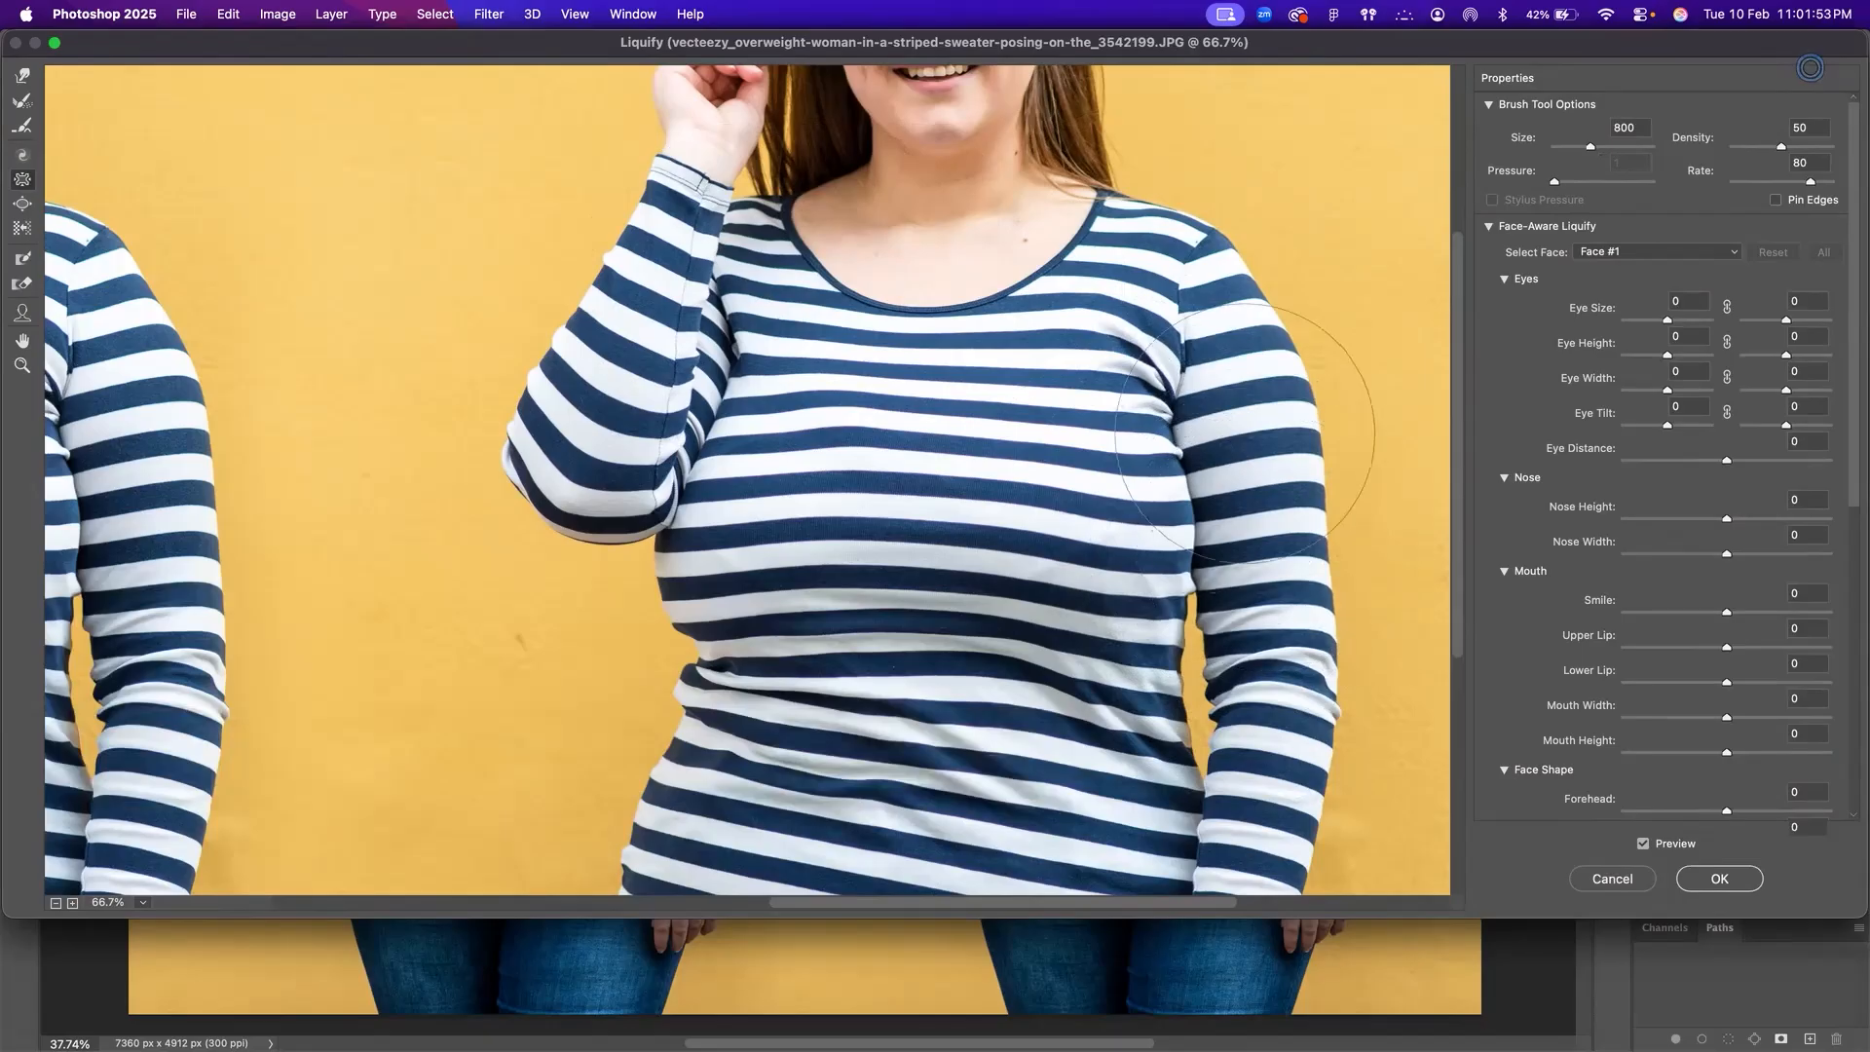
key(bracketleft)
key(bracketleft)
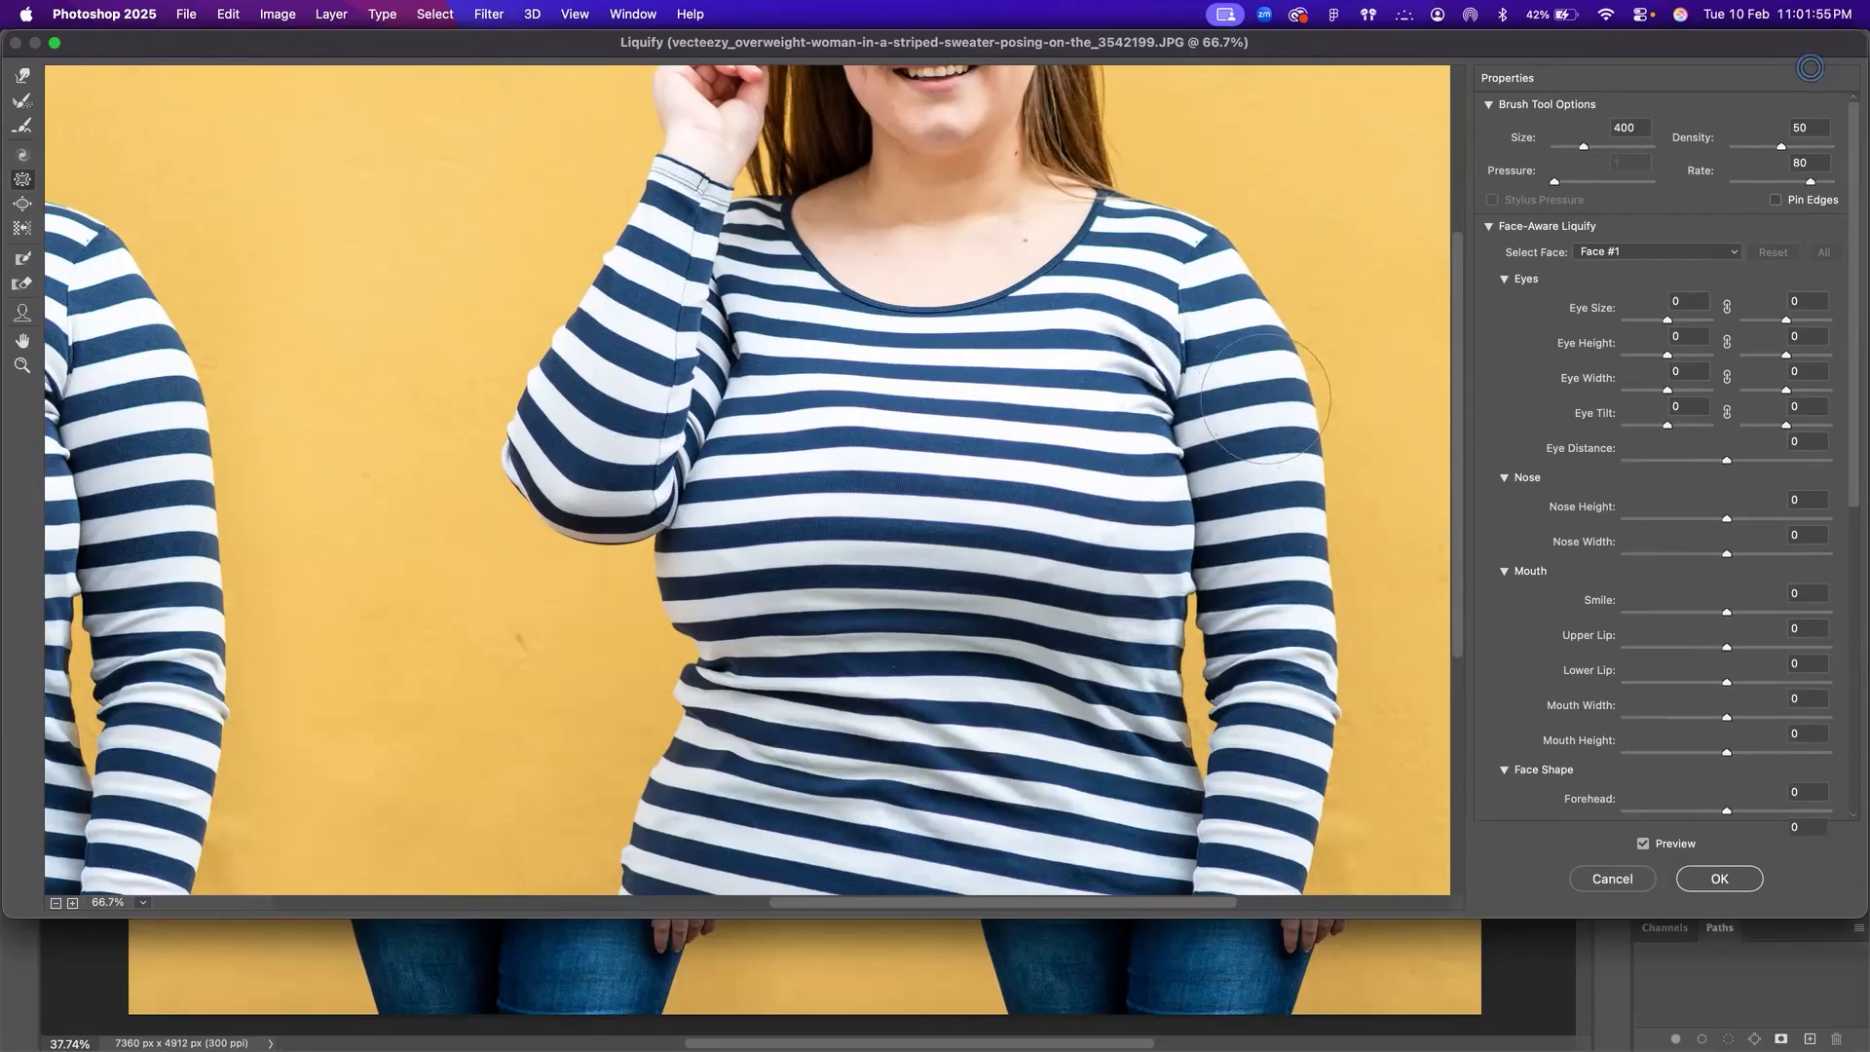
Step: Pucker the right figure's waist, belly and upper thigh with the brush size set to 700
scroll(1248, 536, down, 4)
scroll(1249, 537, up, 8)
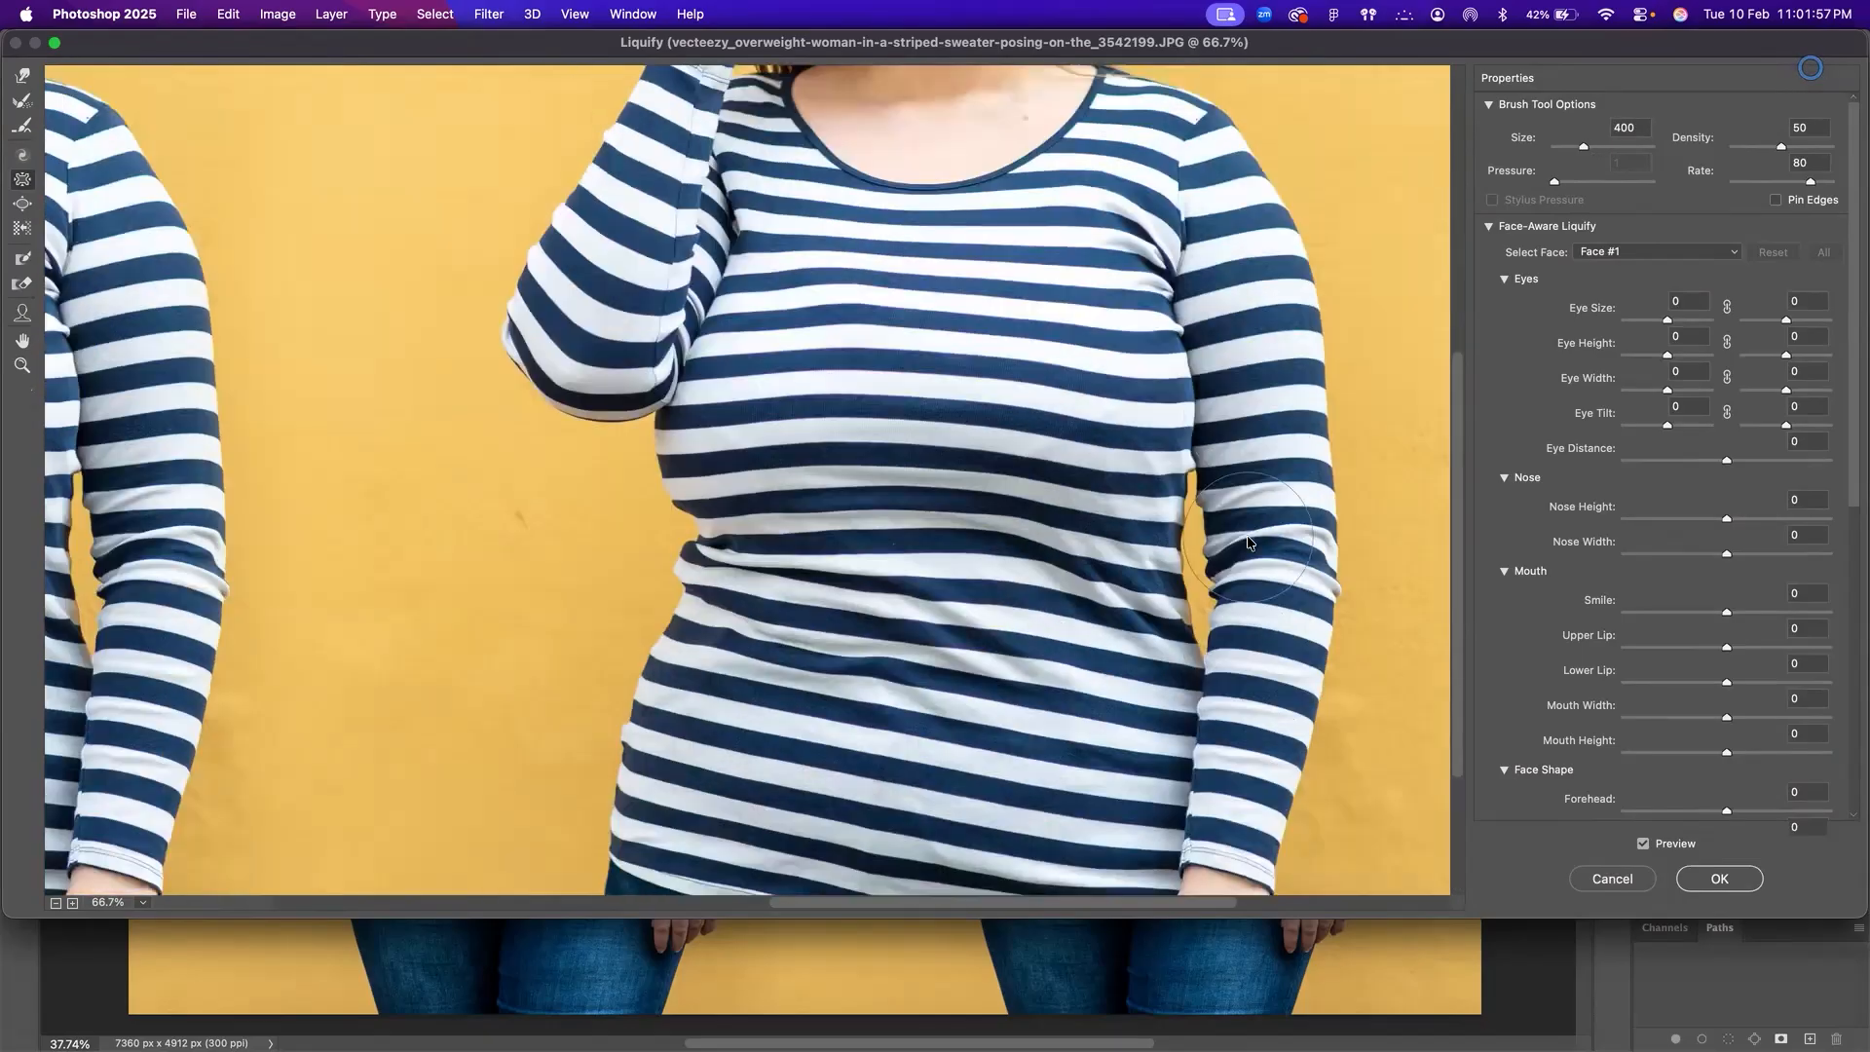
scroll(1249, 538, down, 5)
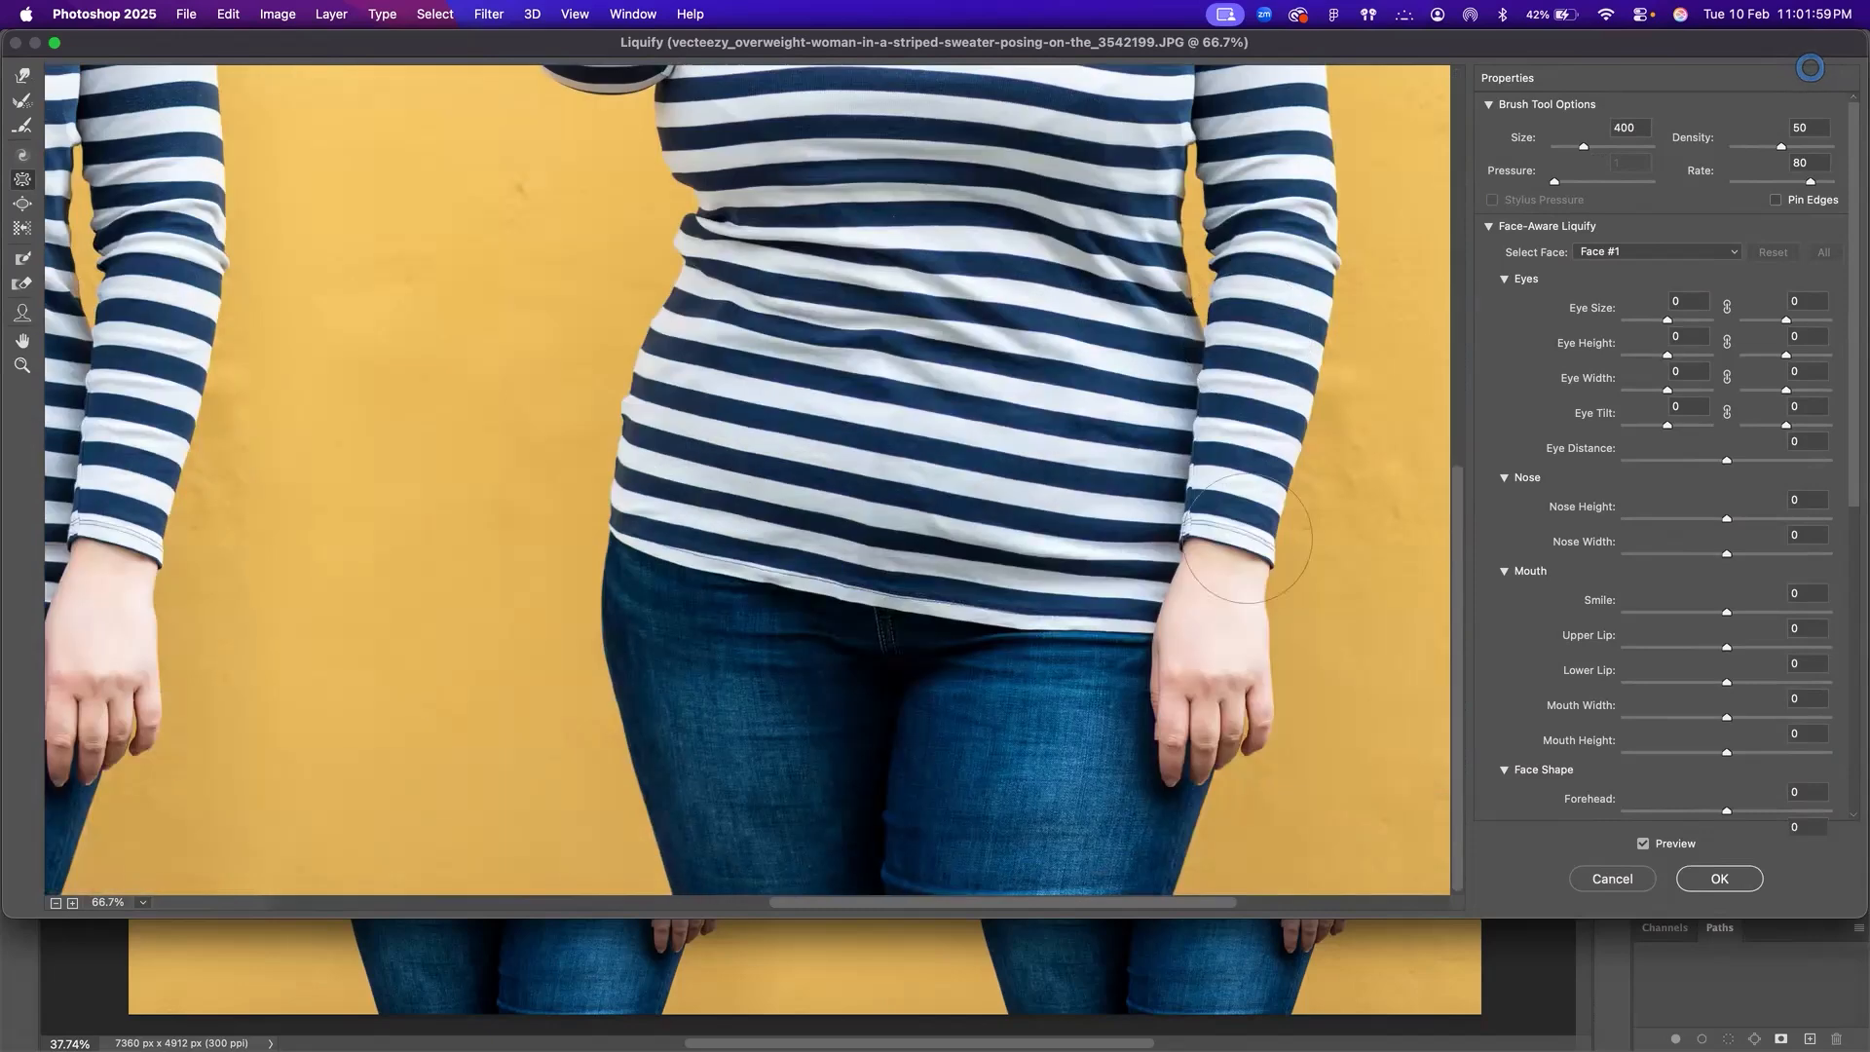
scroll(1119, 447, right, 3)
key(bracketright)
key(bracketright)
scroll(1090, 259, right, 2)
key(bracketright)
scroll(927, 380, left, 8)
mouse_move(1123, 341)
mouse_down()
mouse_move(949, 389)
mouse_move(779, 381)
mouse_move(692, 432)
mouse_move(681, 408)
mouse_move(725, 307)
mouse_move(1049, 327)
mouse_move(1057, 365)
mouse_up()
drag(927, 494, 1010, 269)
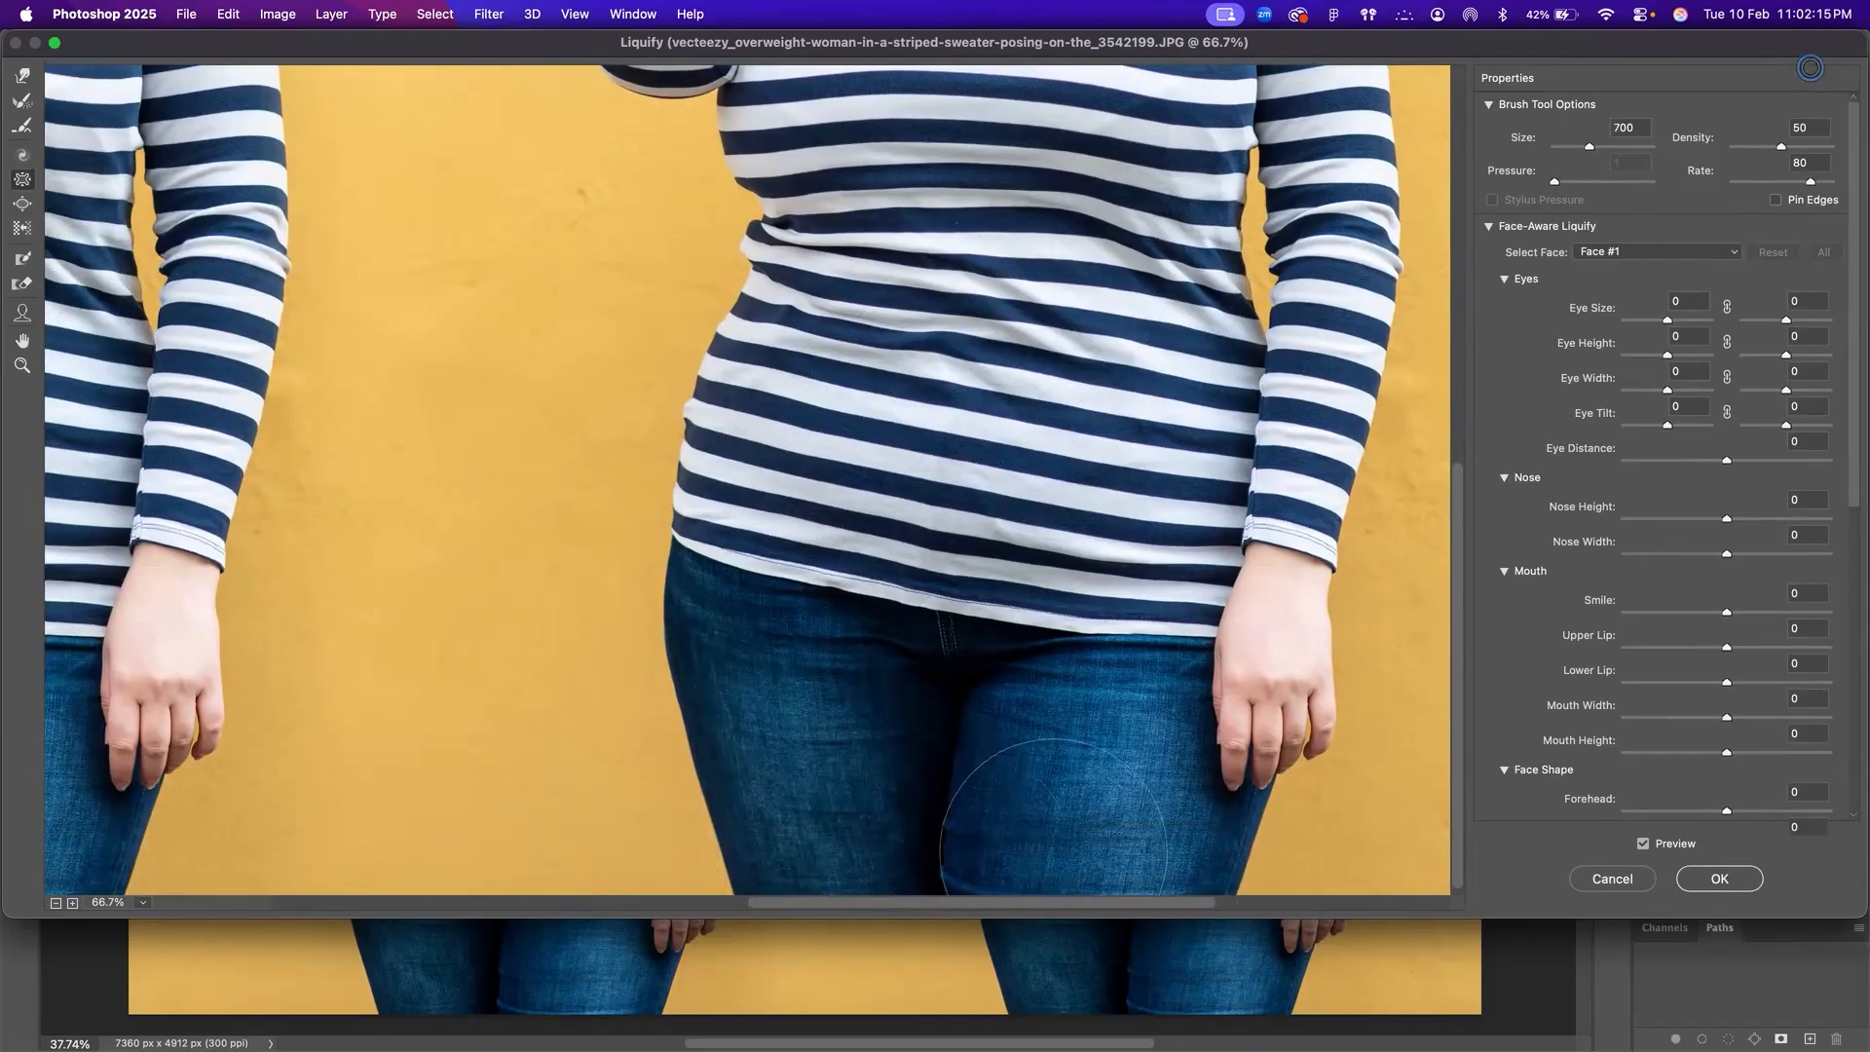
click(1137, 869)
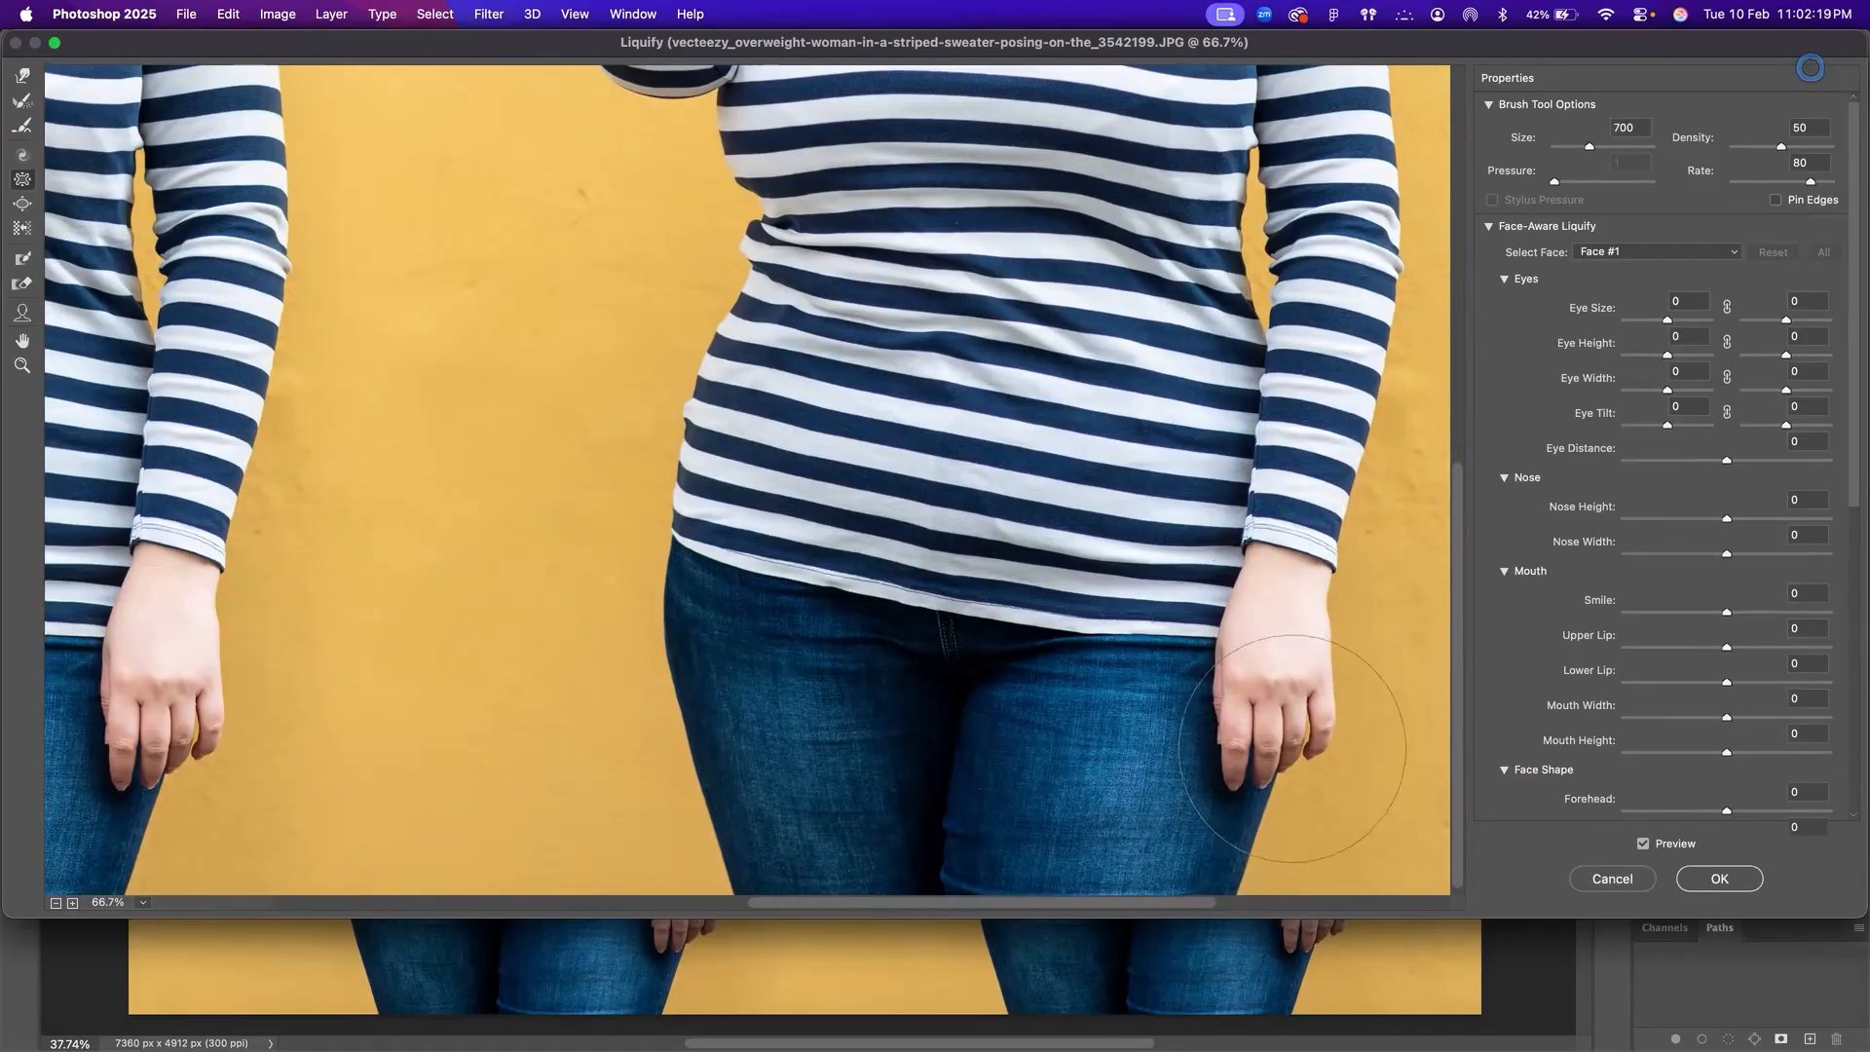
scroll(1050, 493, up, 10)
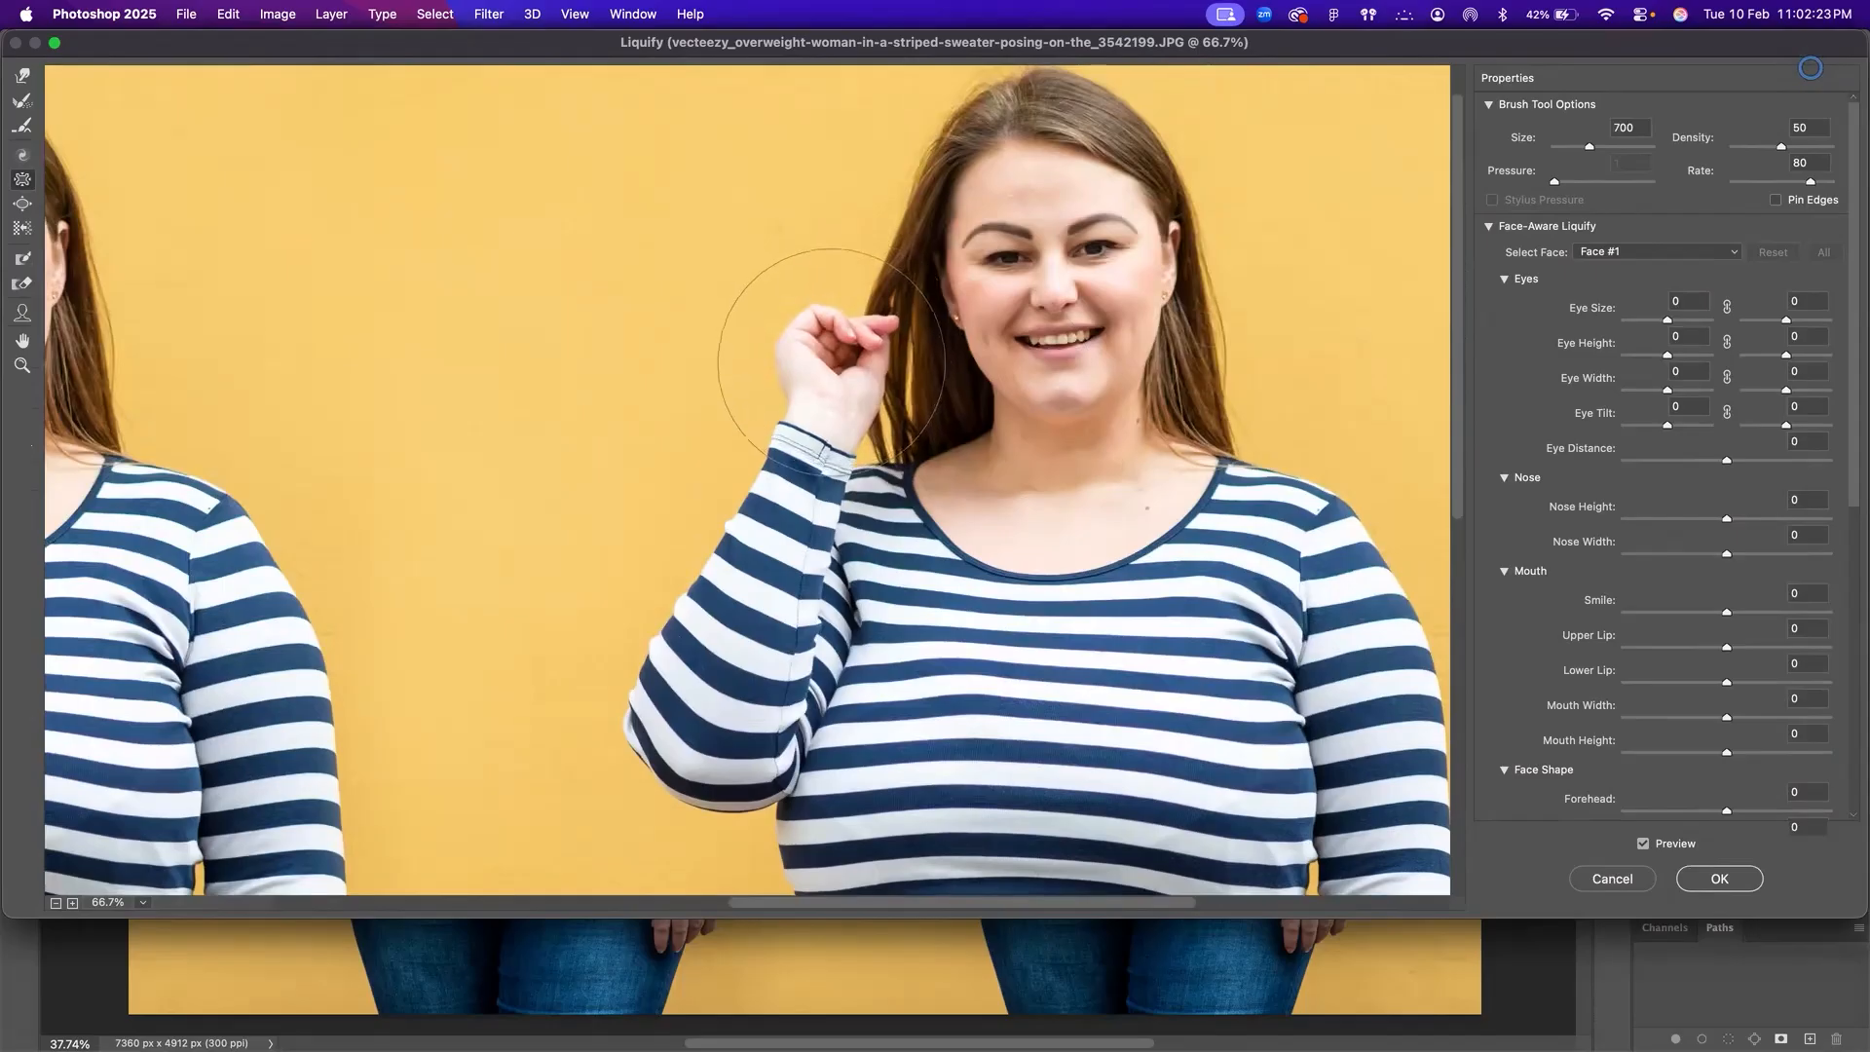
scroll(796, 458, down, 2)
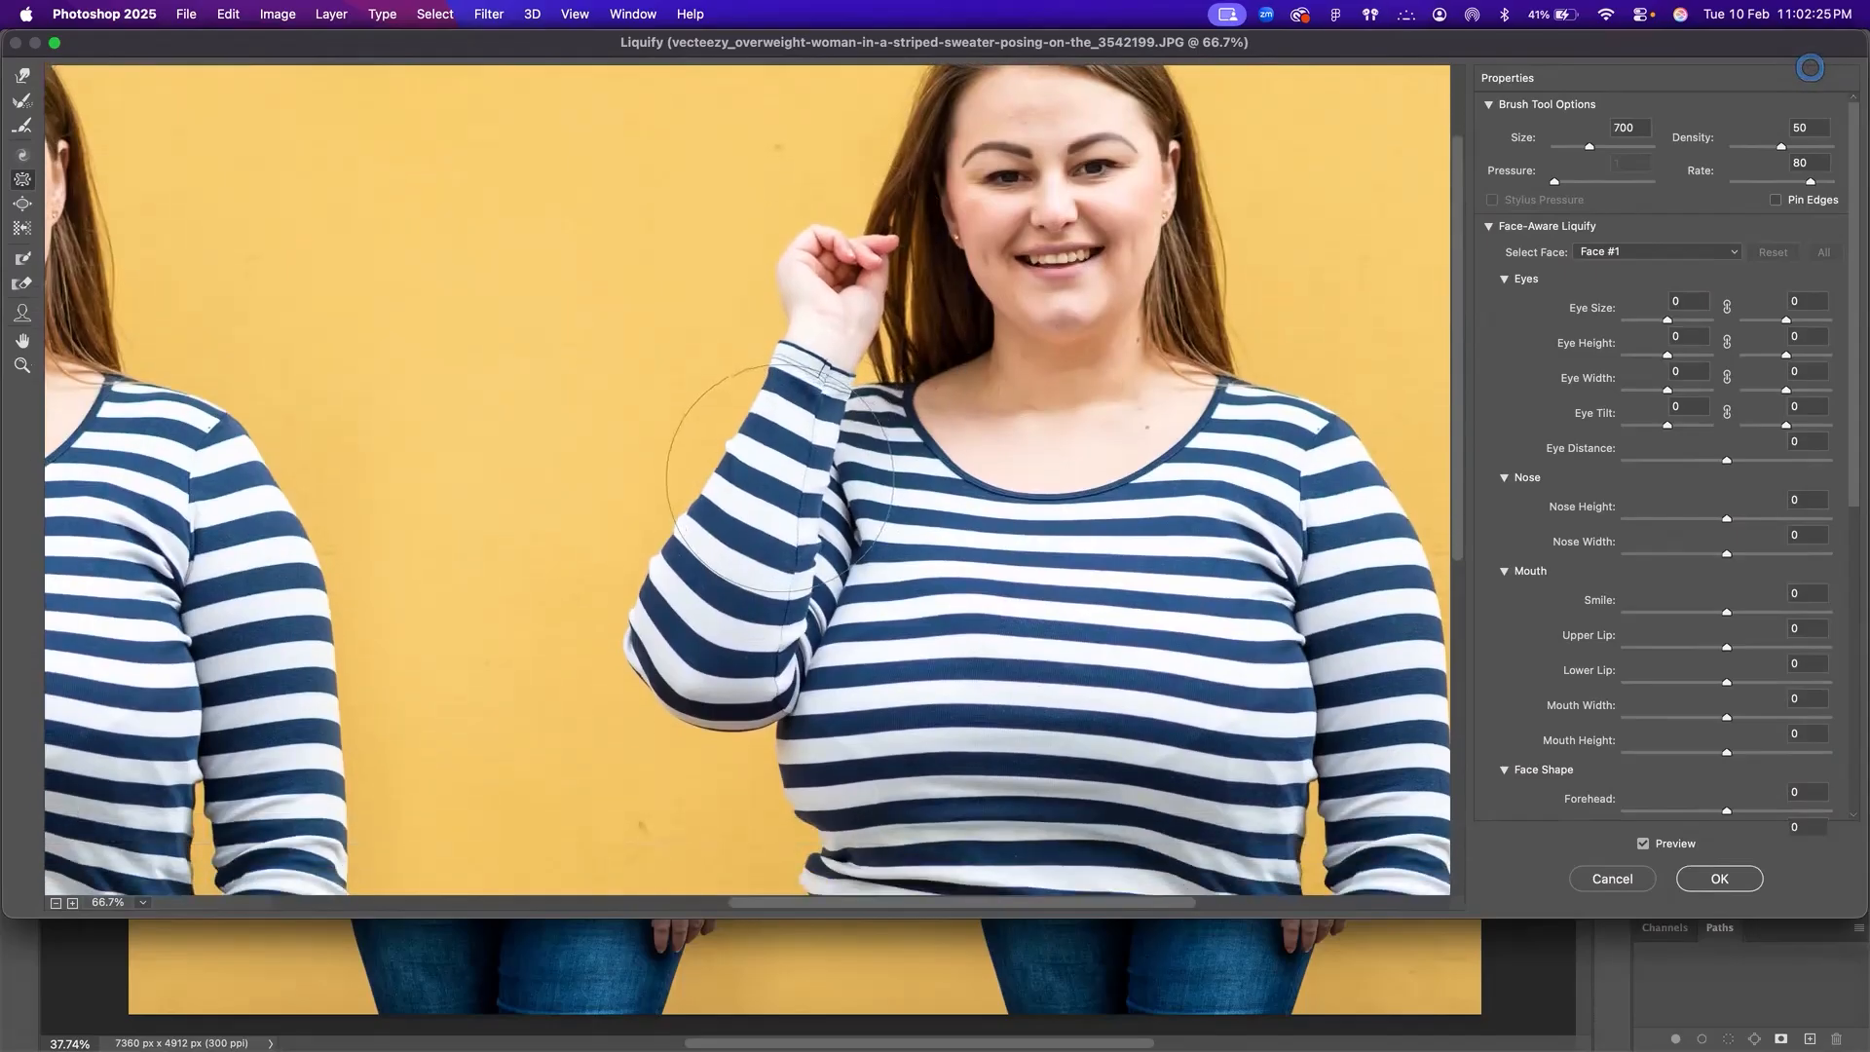
scroll(713, 672, down, 3)
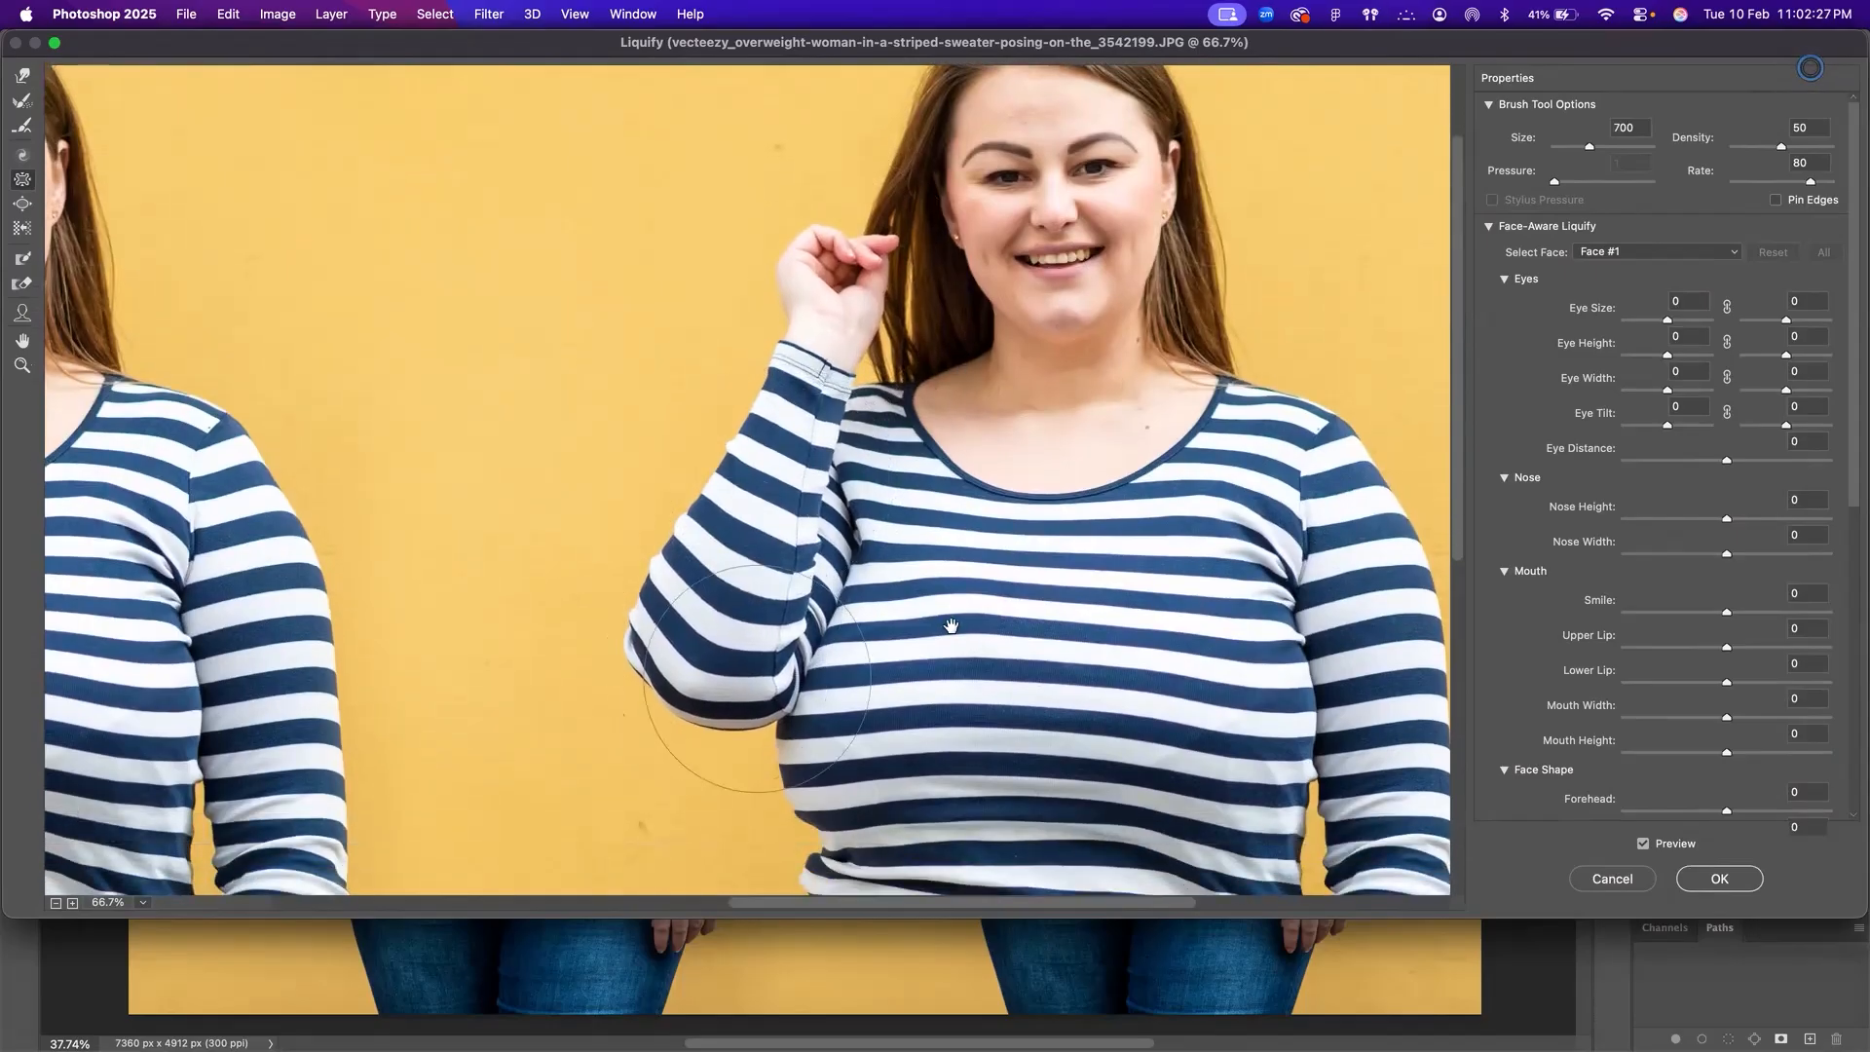
scroll(927, 480, up, 3)
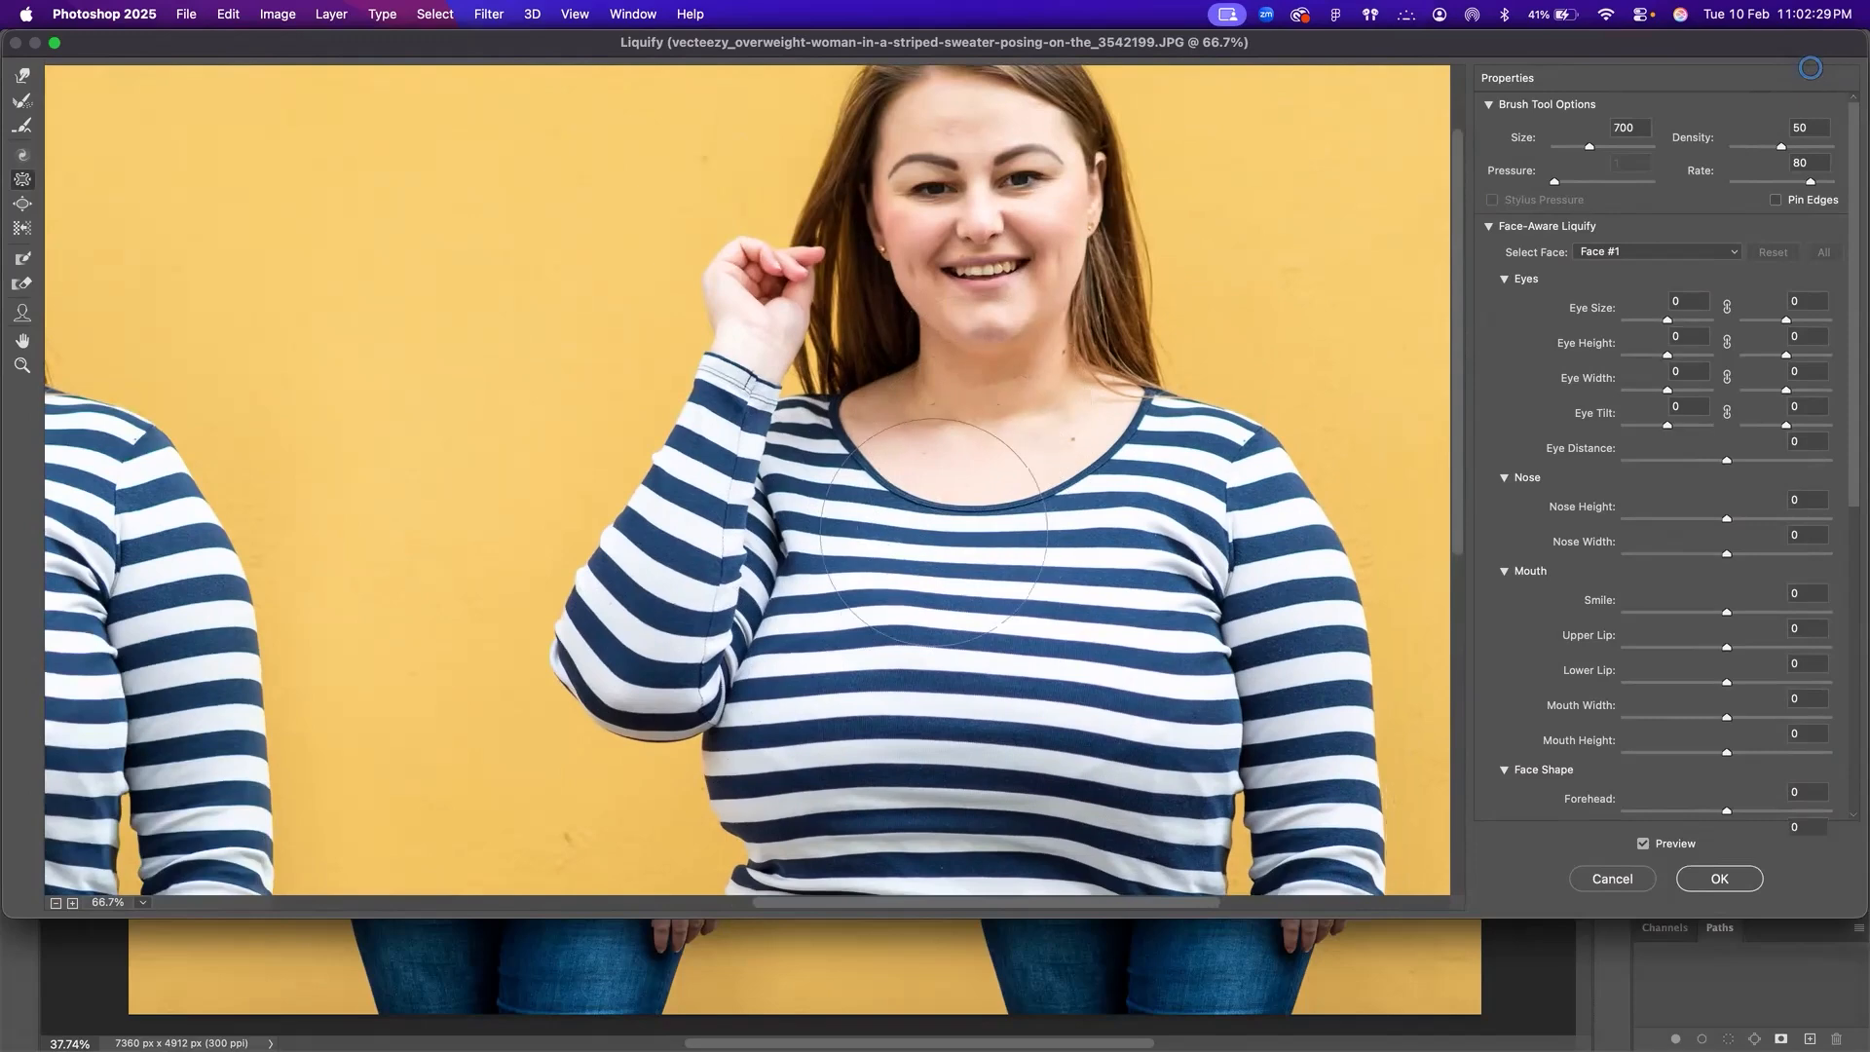
Step: Toggle the Liquify preview off and on to compare the right figure's original and puckered upper body
drag(1152, 475, 1108, 444)
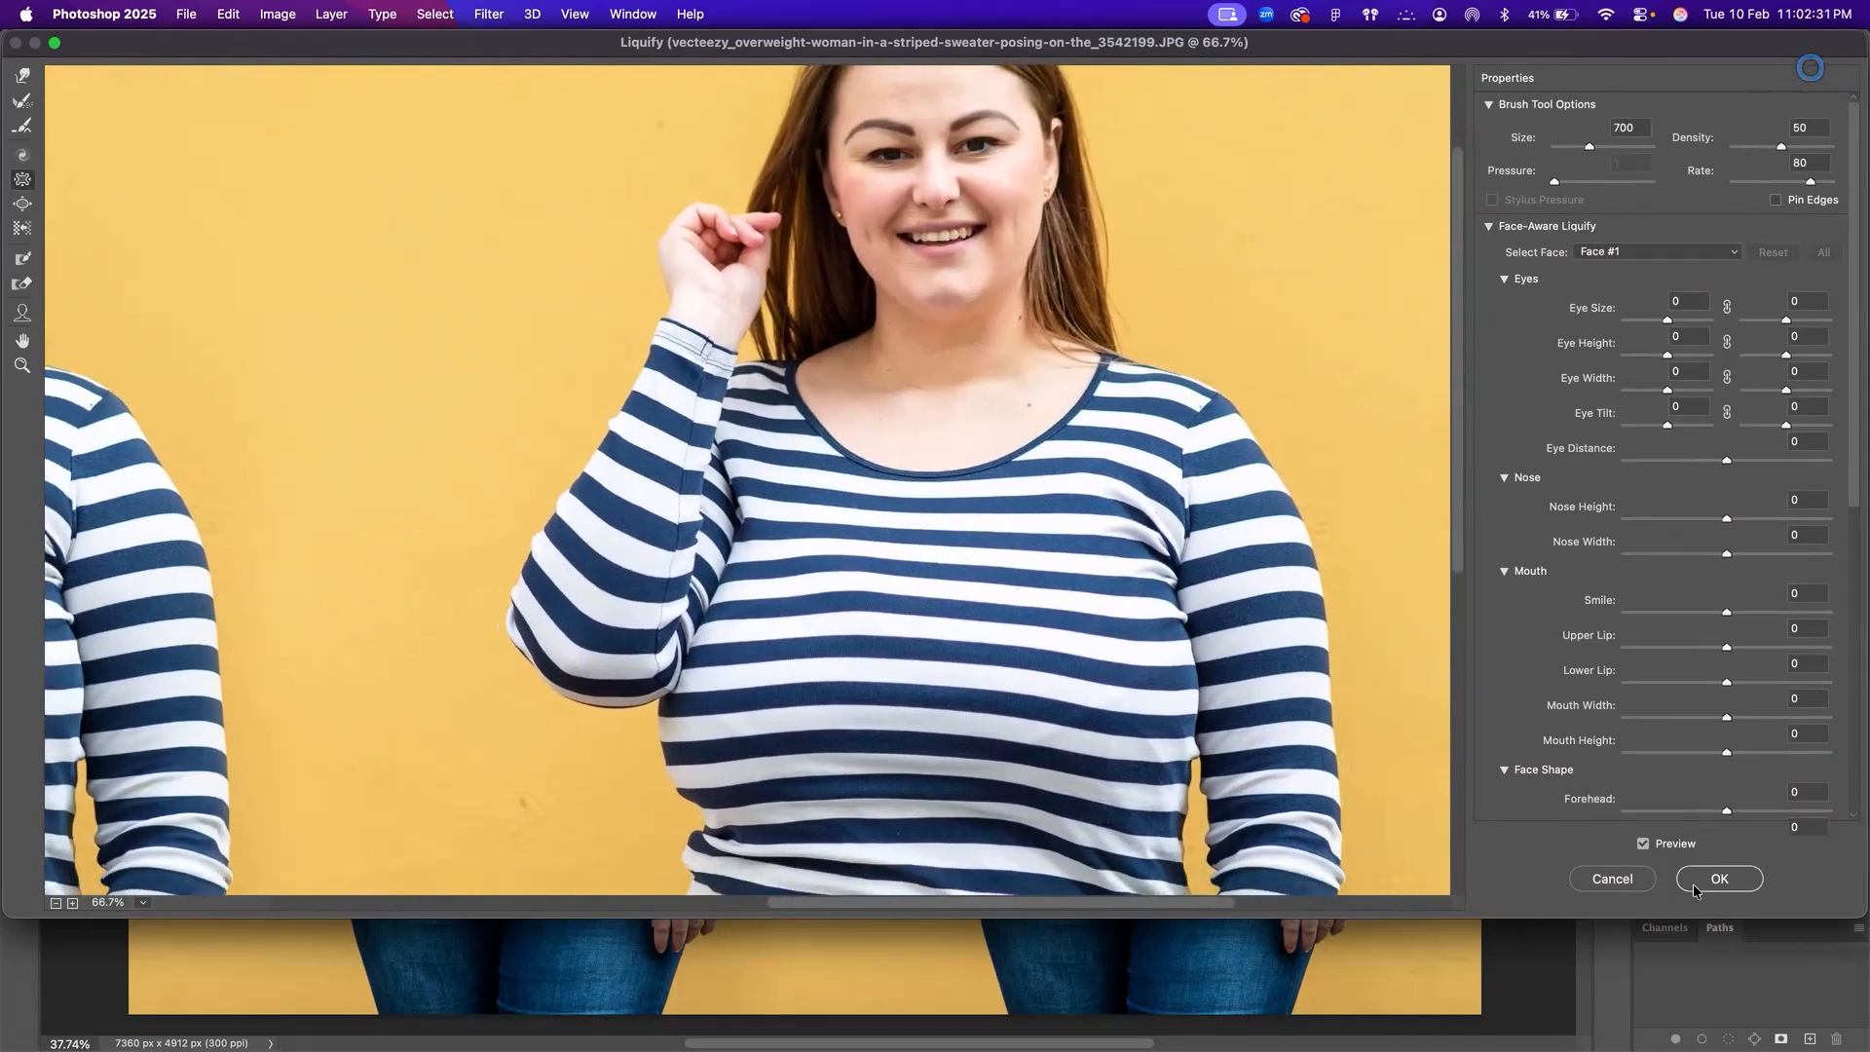
click(1643, 844)
click(1644, 843)
click(1643, 843)
click(1643, 843)
click(1643, 843)
click(1644, 843)
click(1644, 844)
click(1643, 843)
click(1644, 843)
click(1643, 843)
click(1644, 844)
click(1644, 843)
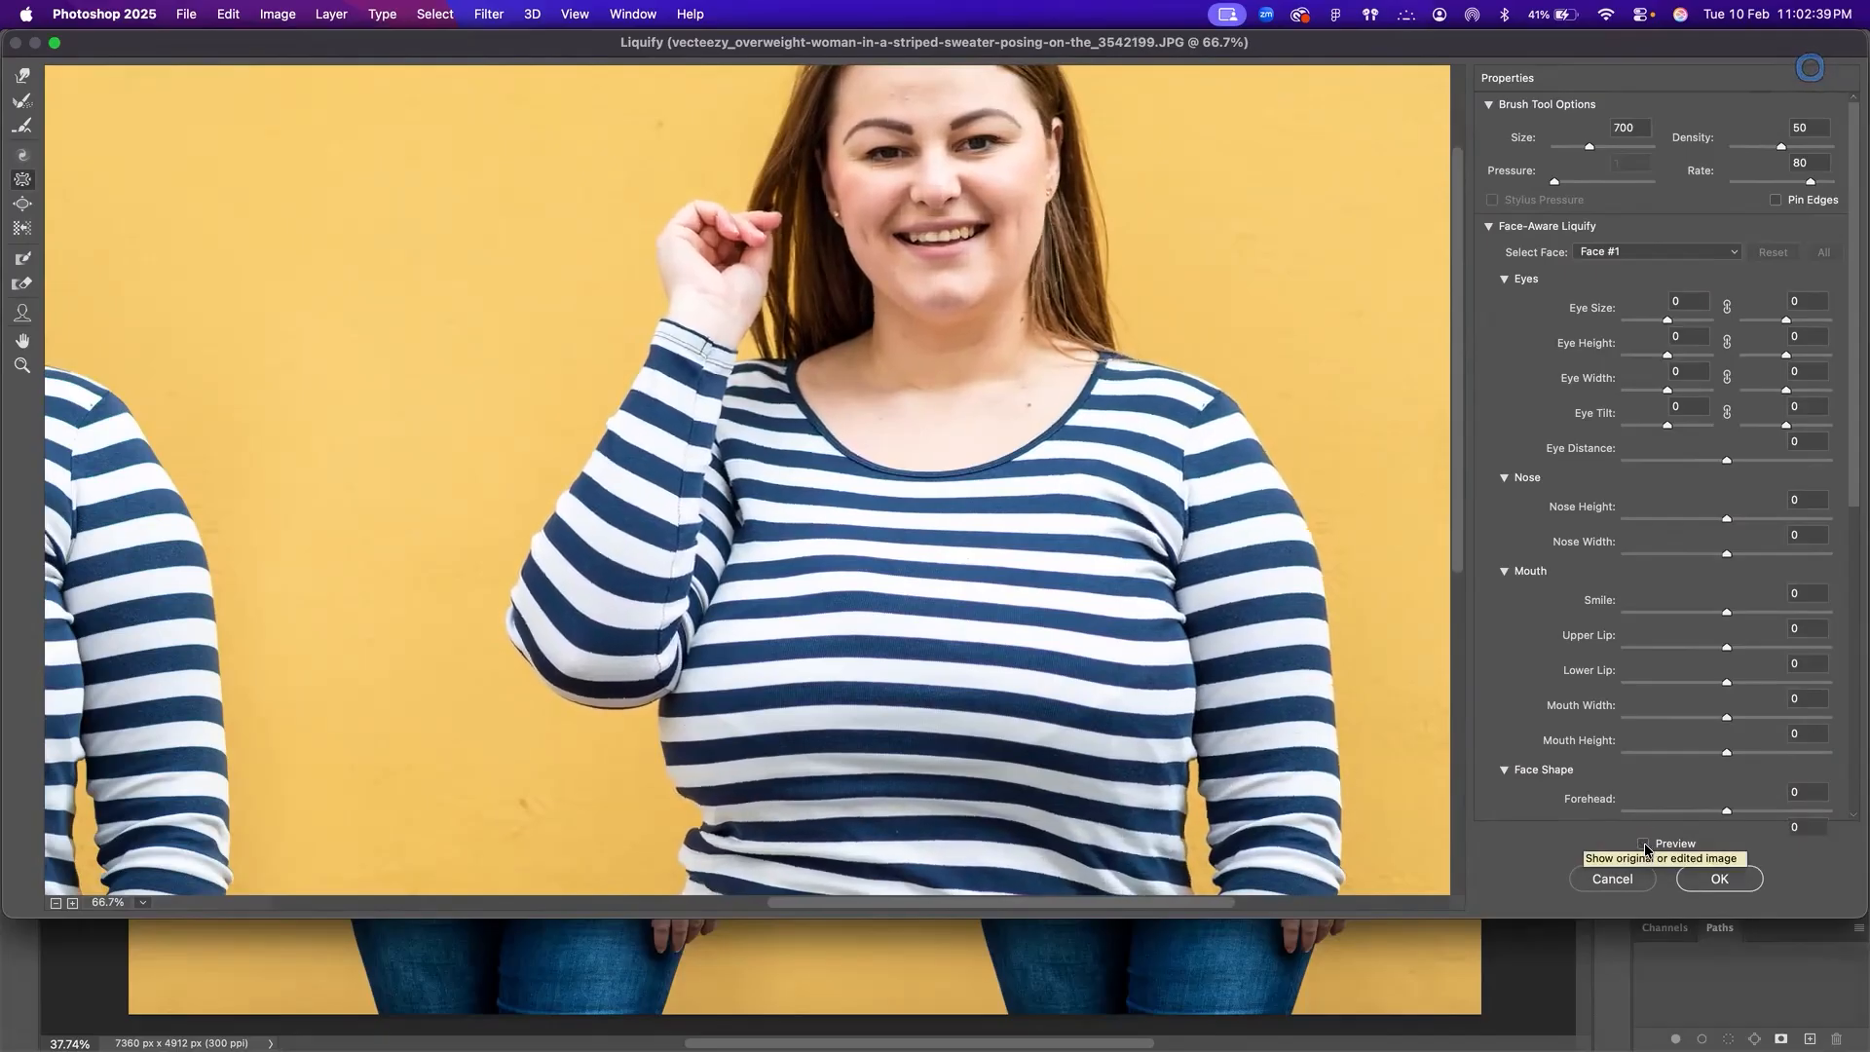
click(1643, 844)
Step: With the Forward Warp tool, push the right figure's waist inward beside the lowered arm, using brush sizes 400 and 250
drag(1001, 412, 926, 500)
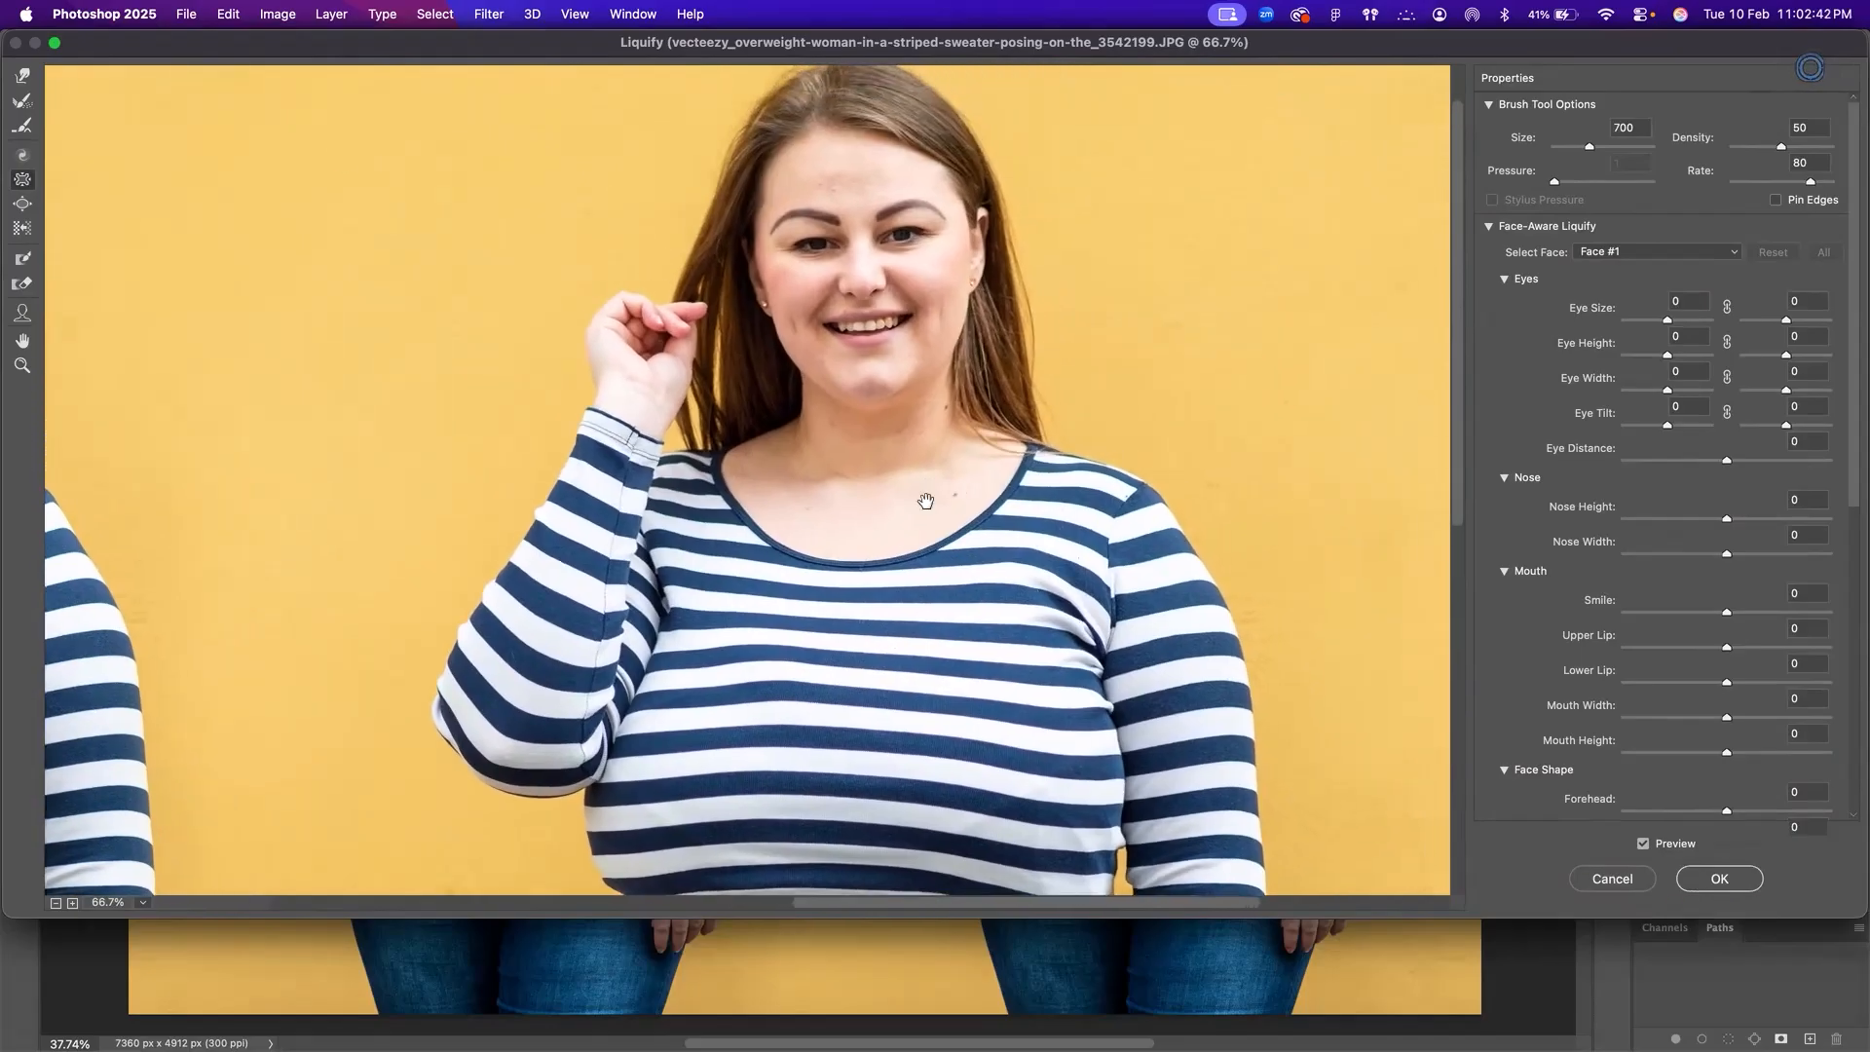
click(27, 77)
key(bracketright)
key(bracketright)
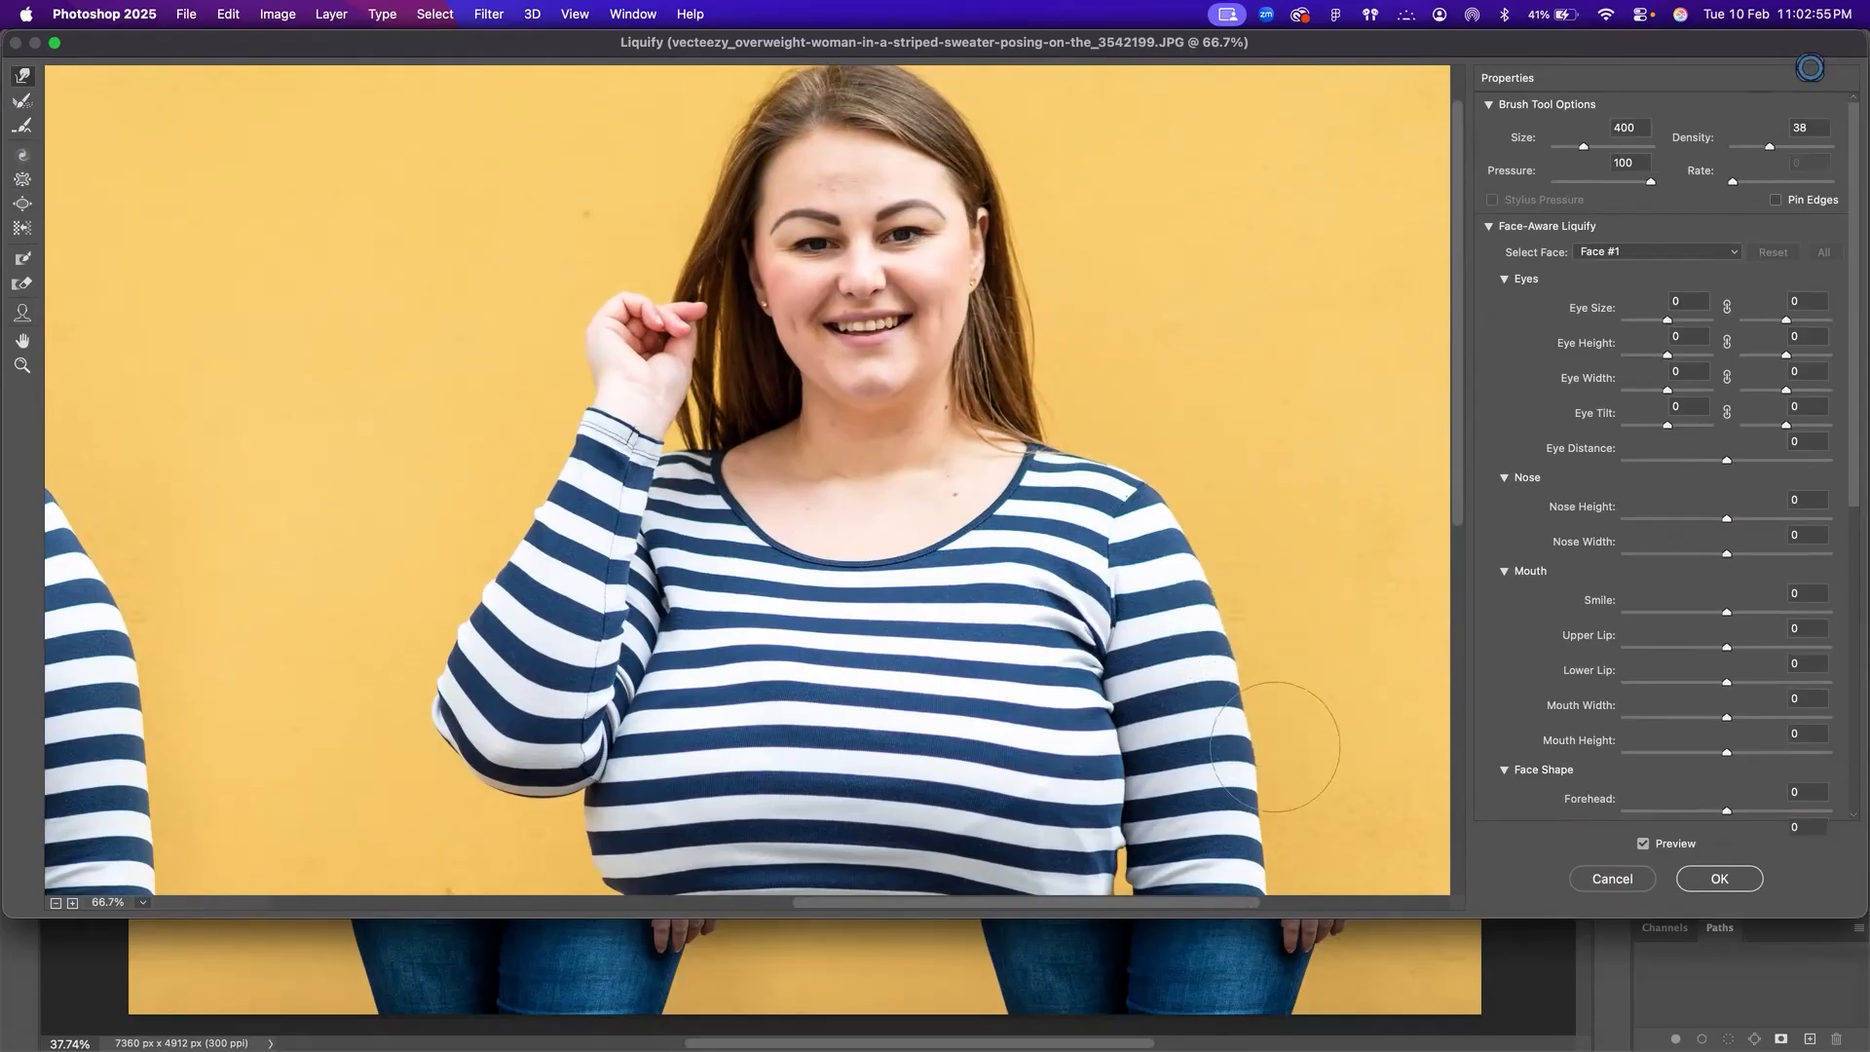
scroll(1266, 681, down, 5)
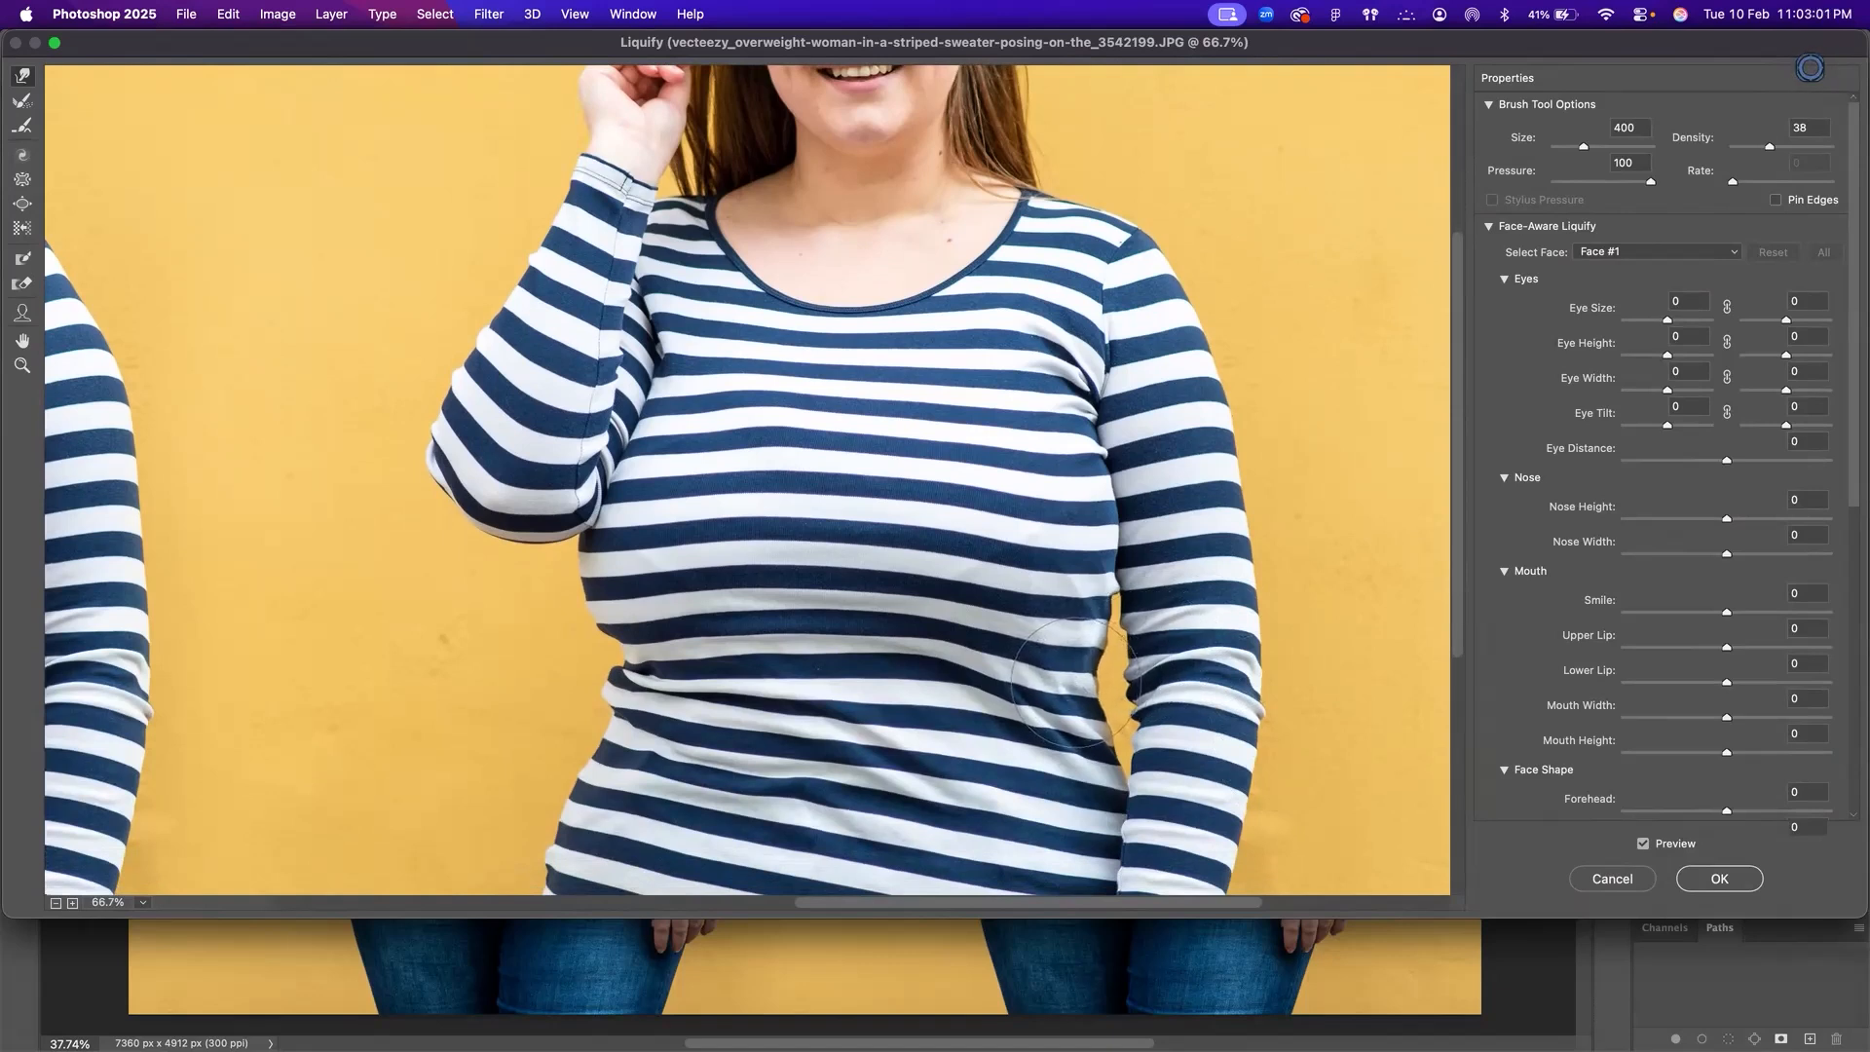
drag(1111, 742, 1094, 742)
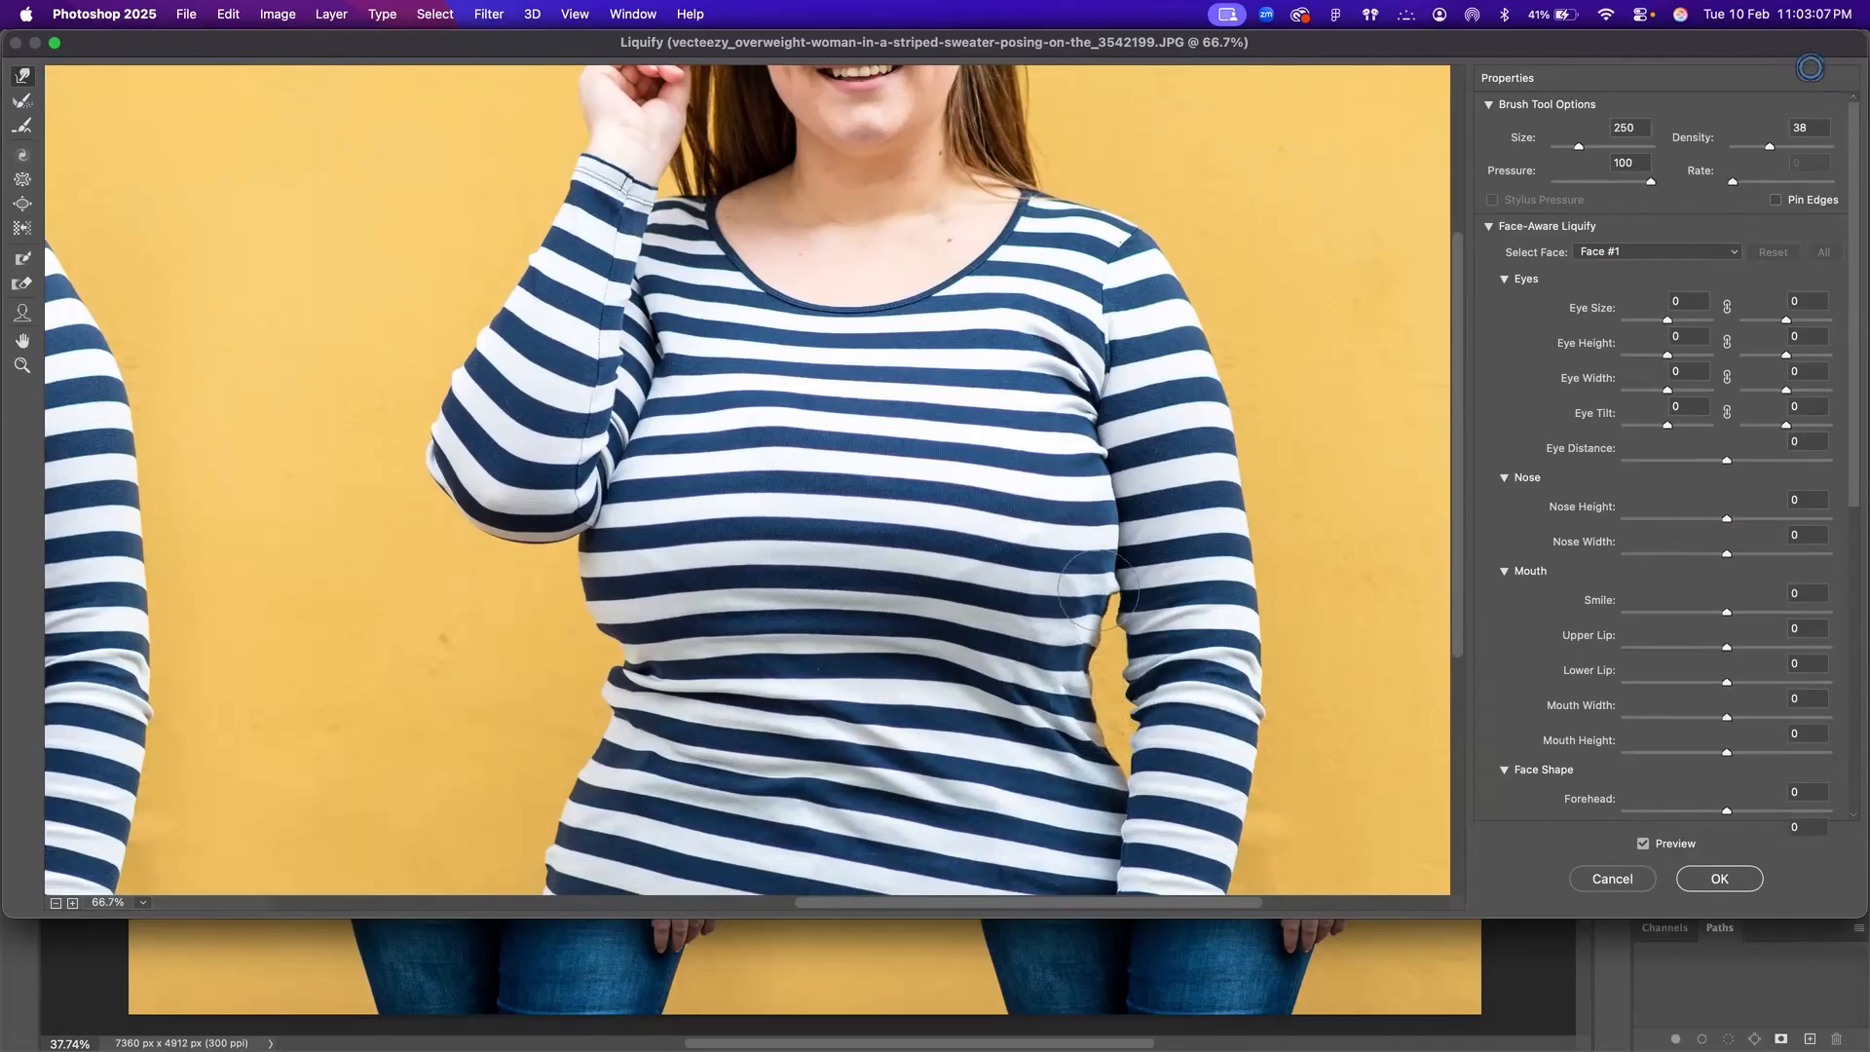
drag(1081, 674, 1069, 667)
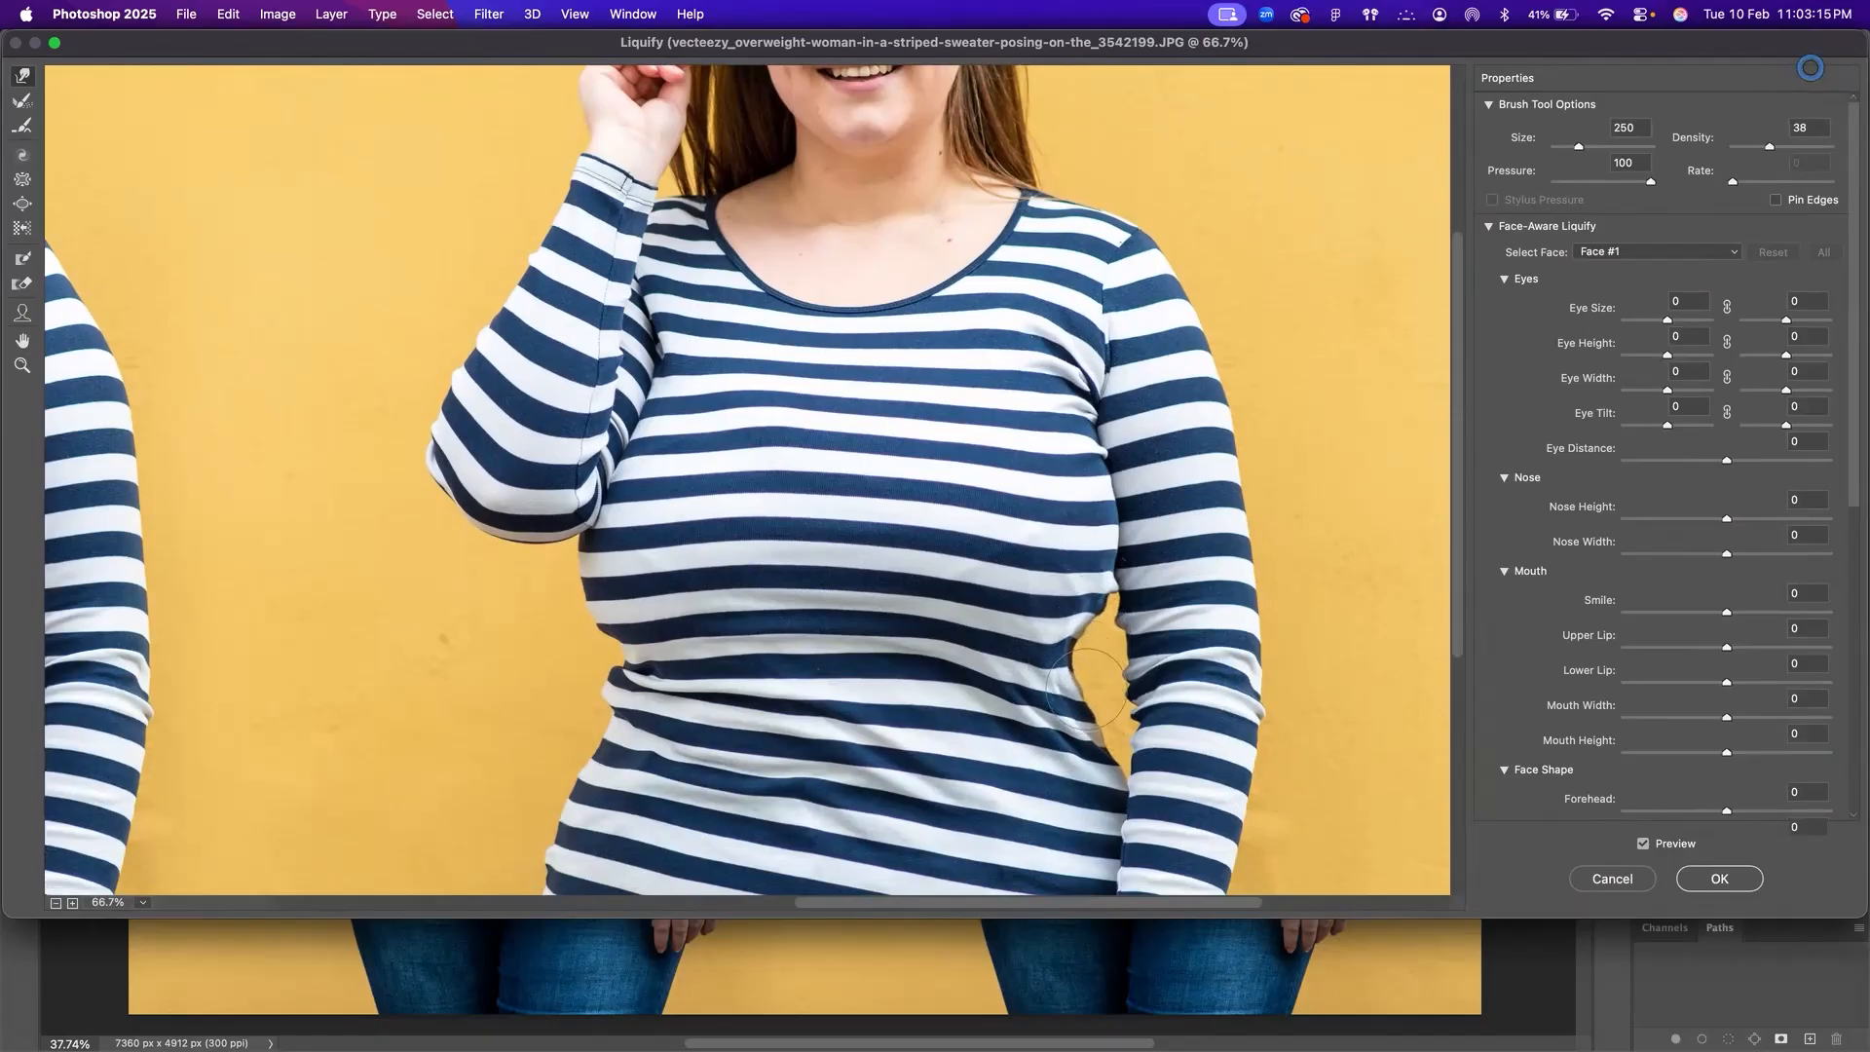
Step: Enlarge the Forward Warp brush up to size 1100 and push the outer edge of the right figure's lowered arm inward
mouse_move(1098, 721)
mouse_down()
mouse_move(1122, 767)
mouse_move(1206, 568)
mouse_up()
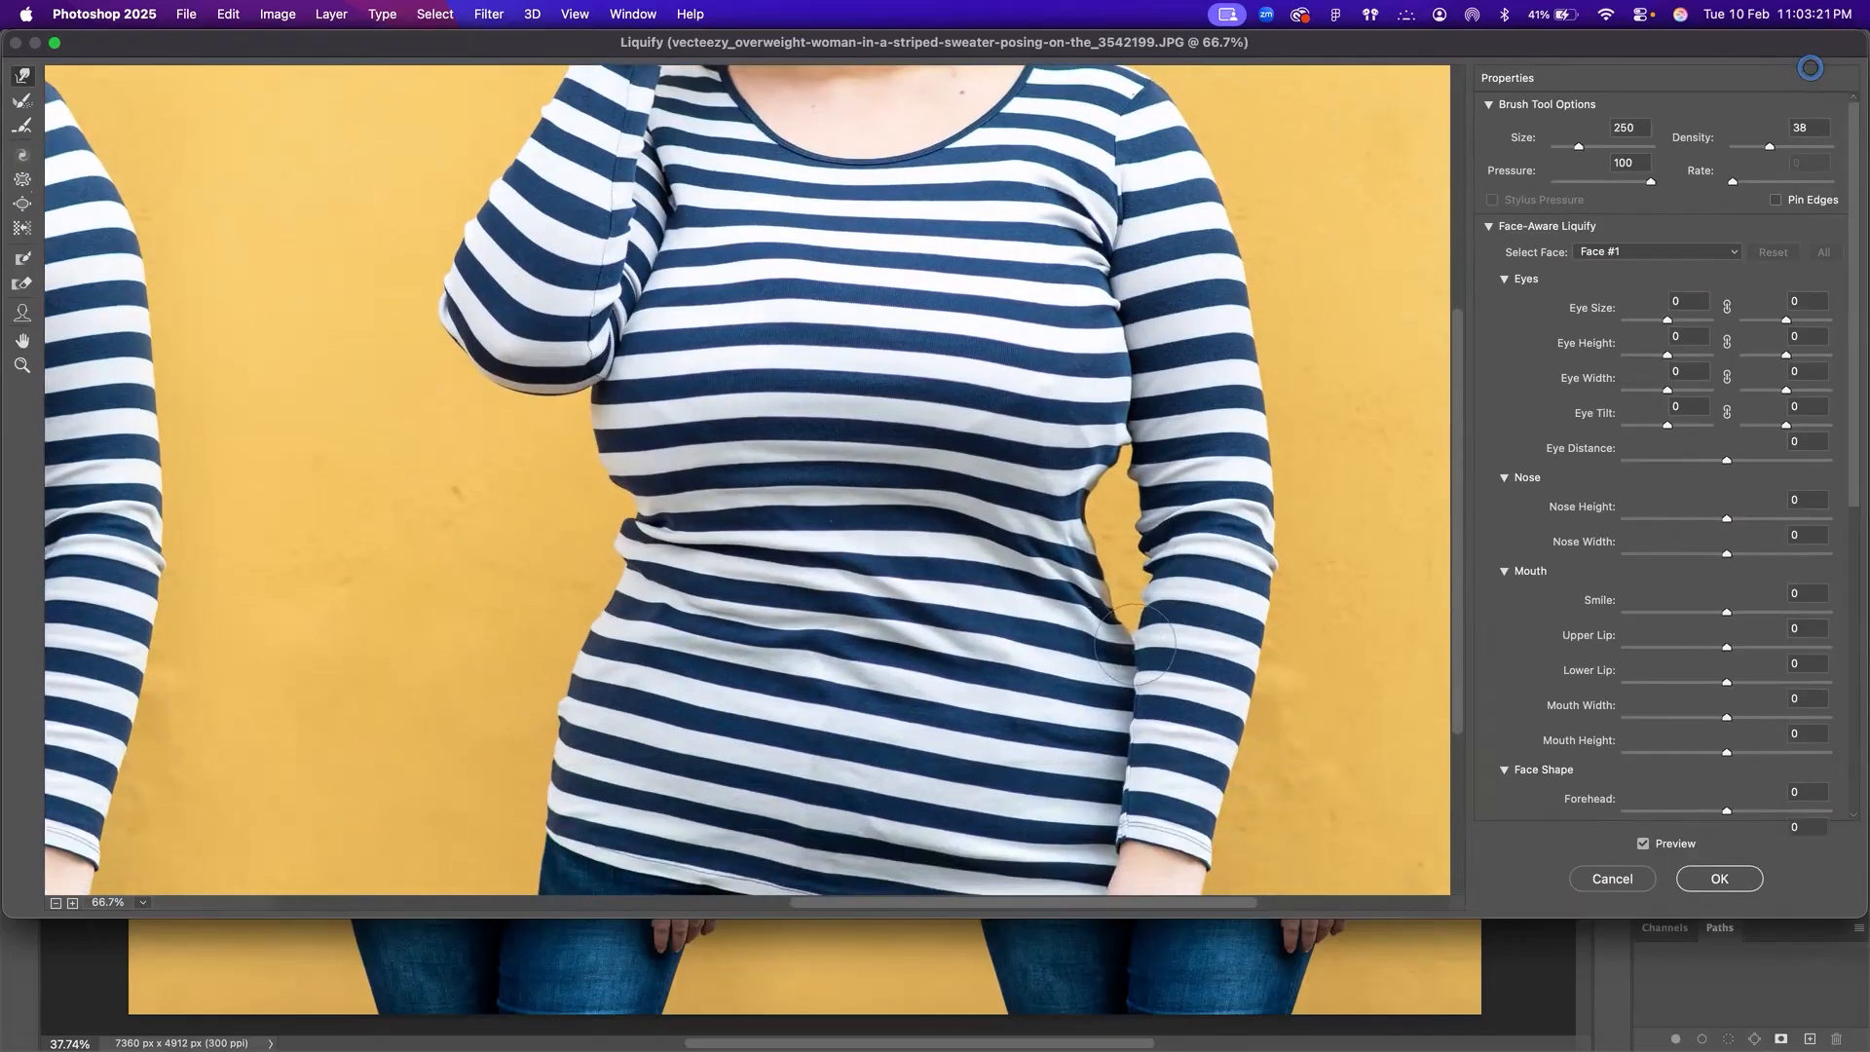
key(bracketright)
key(bracketright)
key(bracketright)
key(bracketright)
key(bracketright)
drag(1227, 681, 1208, 682)
key(])
key(super+alt+z)
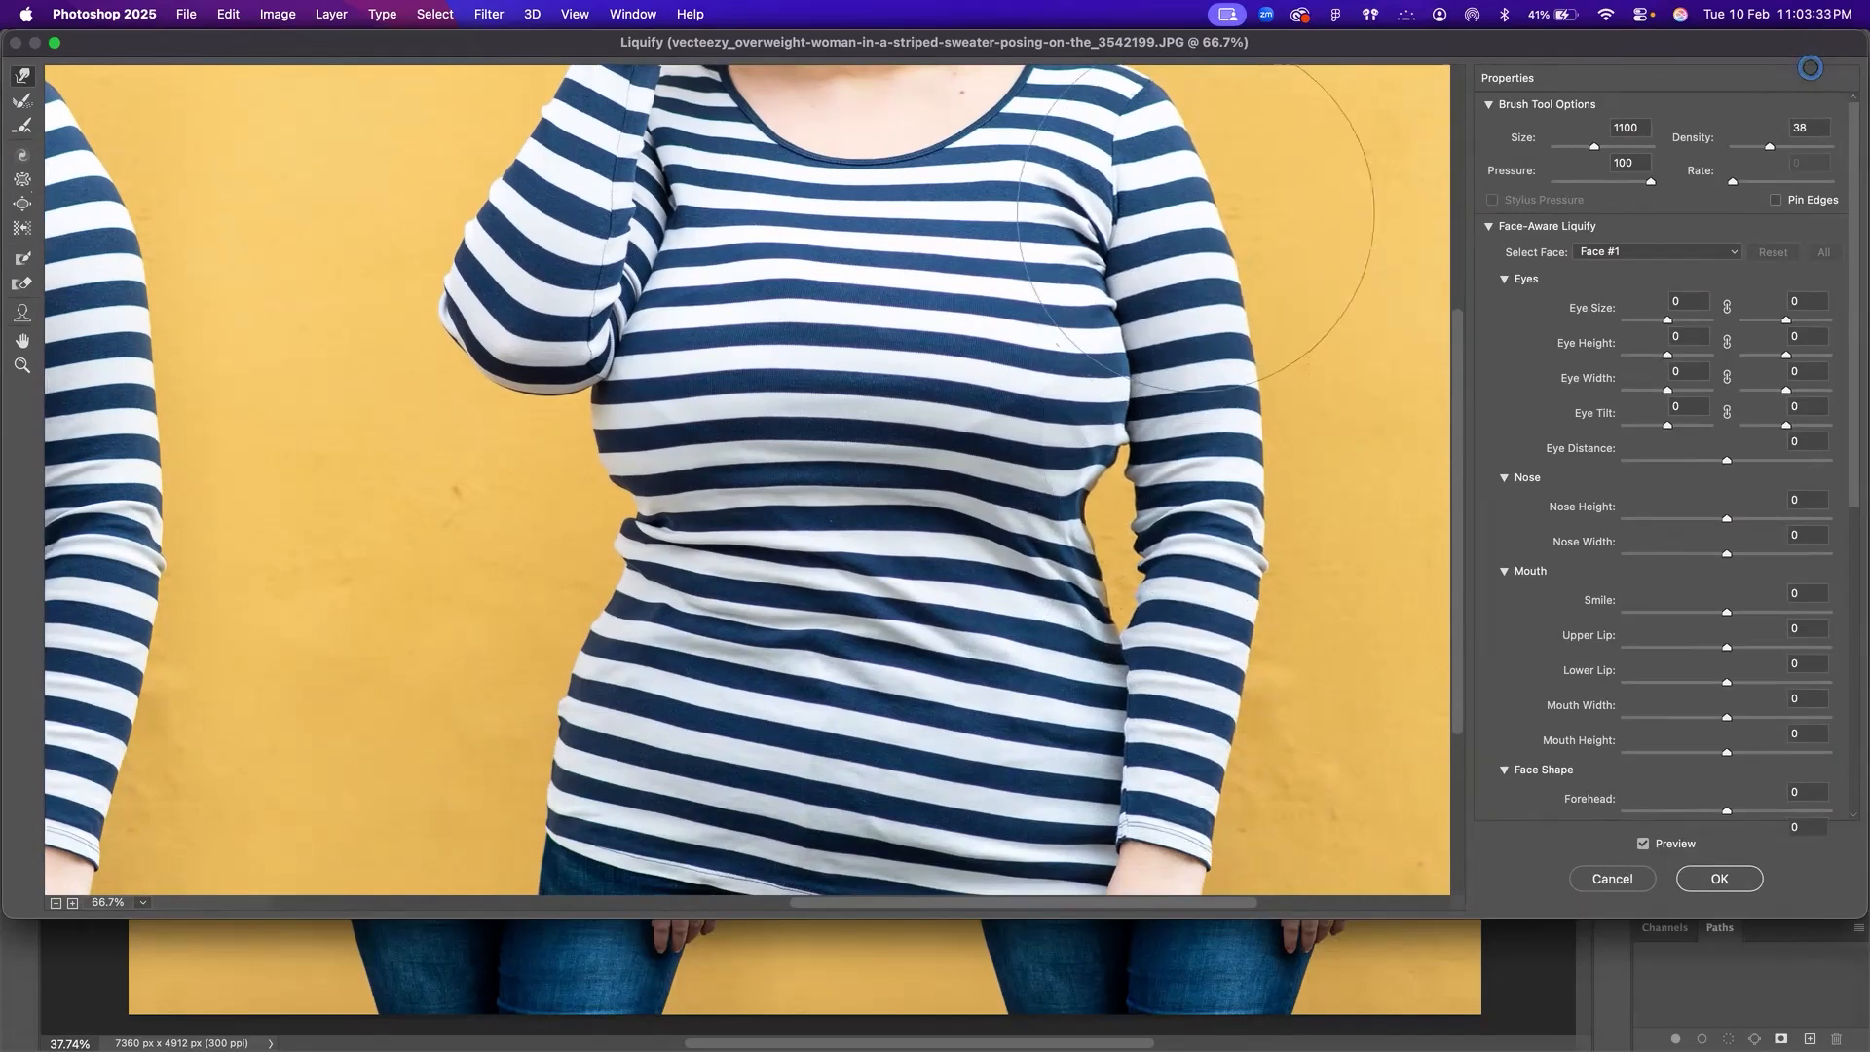
Step: Push in the right figure's waist below the raised arm with a size 600 brush, then reduce it to 250
drag(1269, 654, 1279, 534)
key(bracketleft)
key(bracketleft)
key(bracketleft)
key(bracketleft)
key(bracketleft)
key(bracketleft)
key(bracketleft)
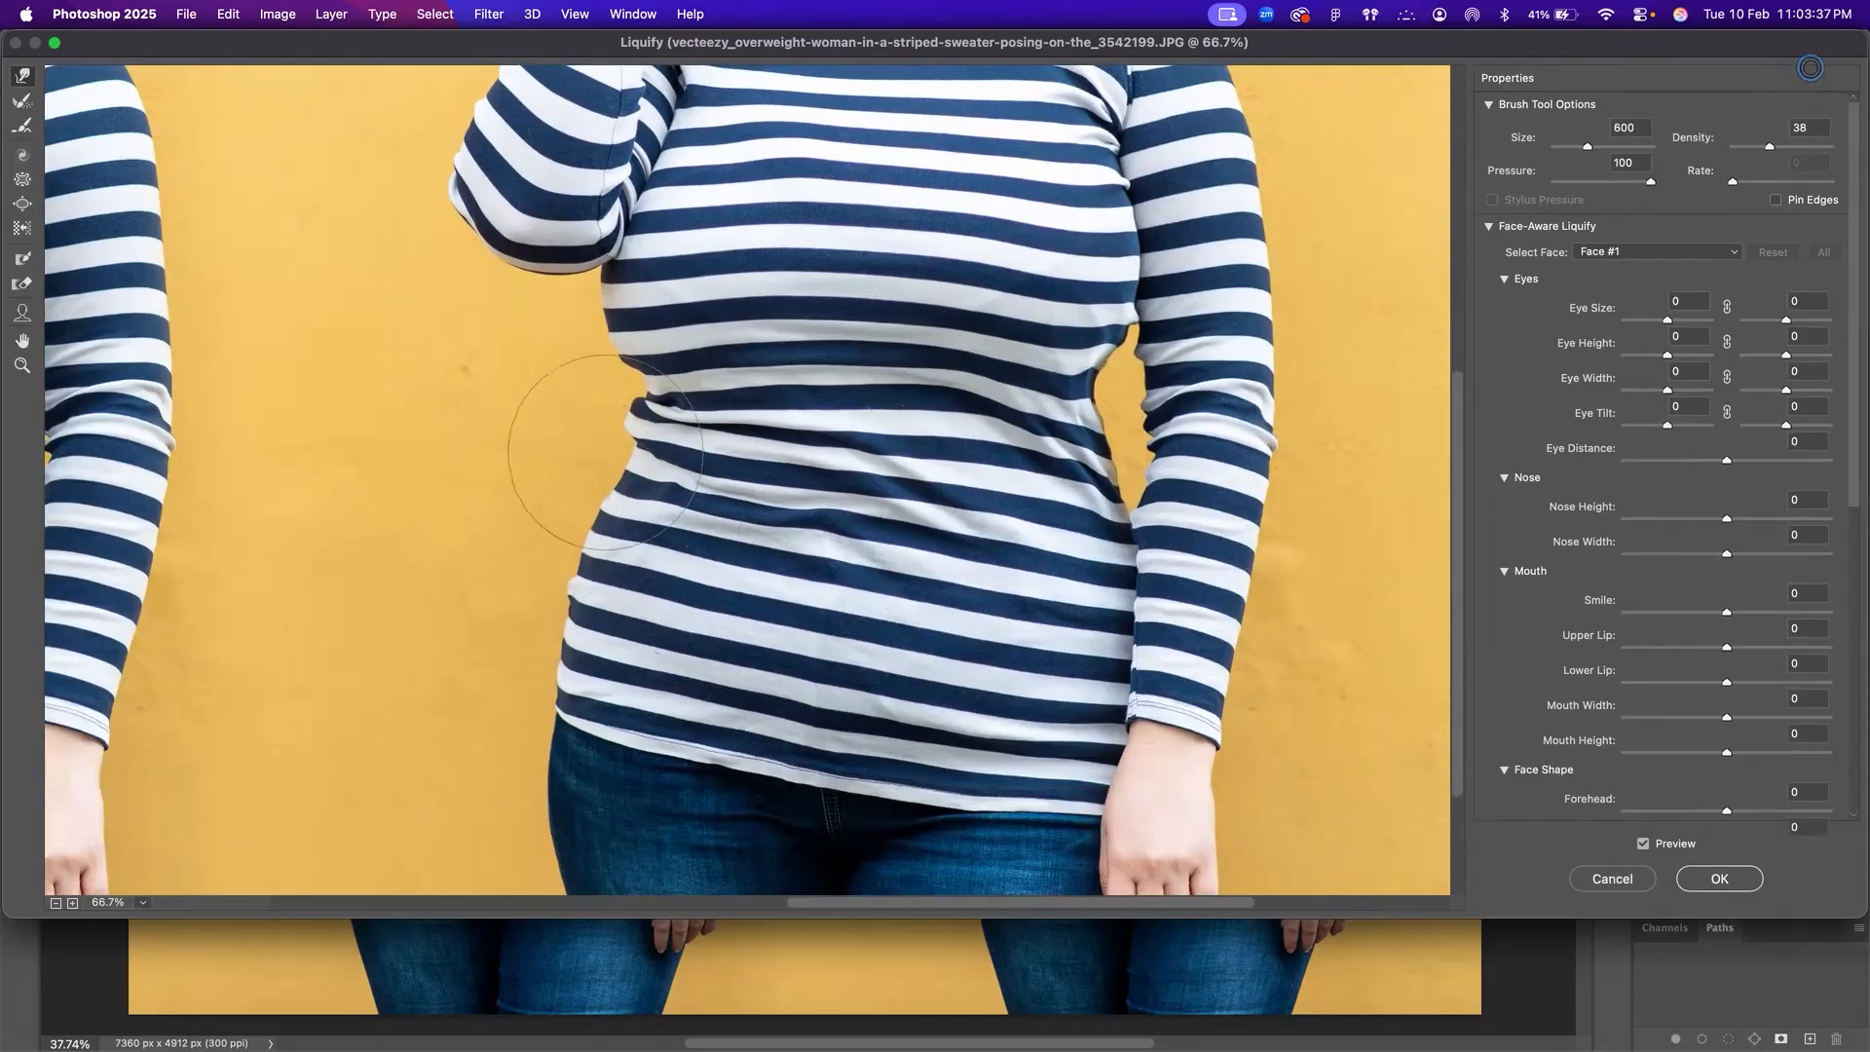
mouse_move(621, 412)
mouse_down()
mouse_move(608, 420)
mouse_move(638, 400)
mouse_up()
key(bracketleft)
key(bracketleft)
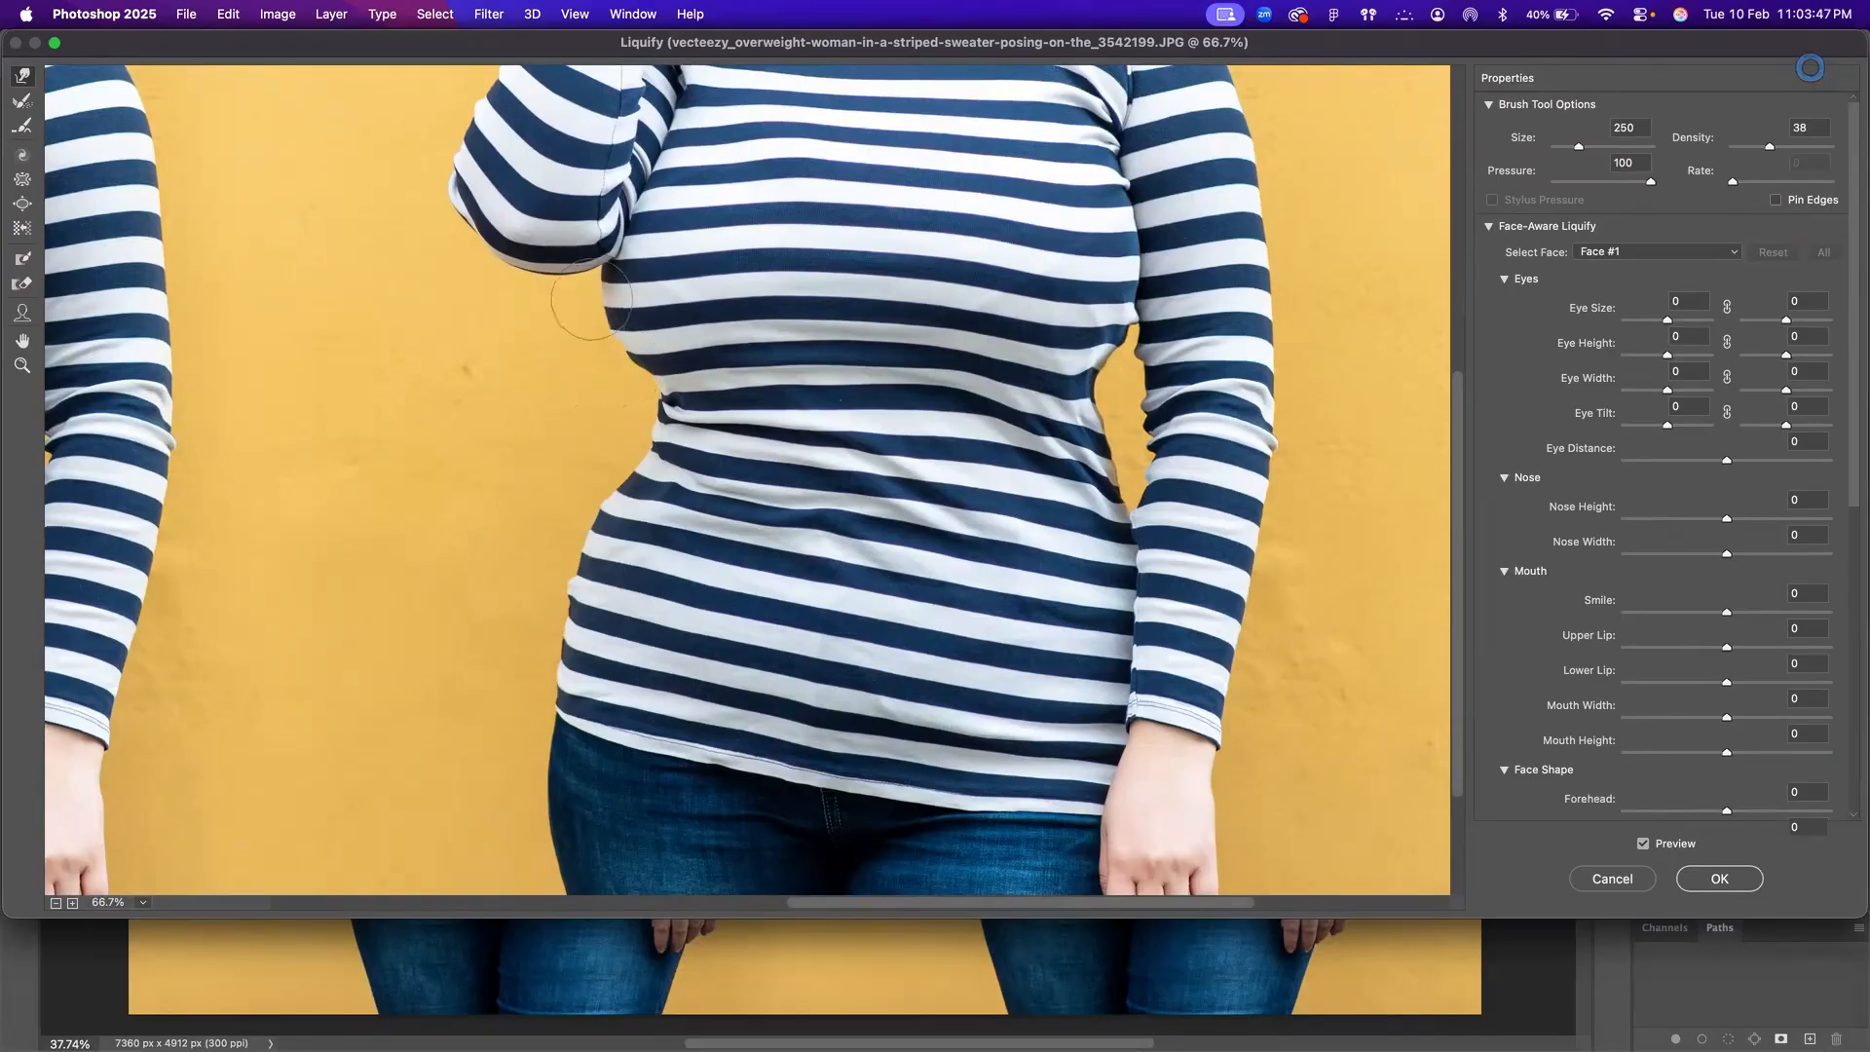
Step: Smooth the right figure's hip curve on the raised-arm side with the Forward Warp brush at size 400
key(bracketright)
key(bracketright)
key(bracketright)
mouse_move(584, 526)
mouse_down()
mouse_move(608, 540)
mouse_move(599, 492)
mouse_move(571, 562)
mouse_up()
mouse_move(552, 676)
mouse_down()
mouse_move(543, 725)
mouse_move(552, 687)
mouse_up()
drag(555, 617, 563, 614)
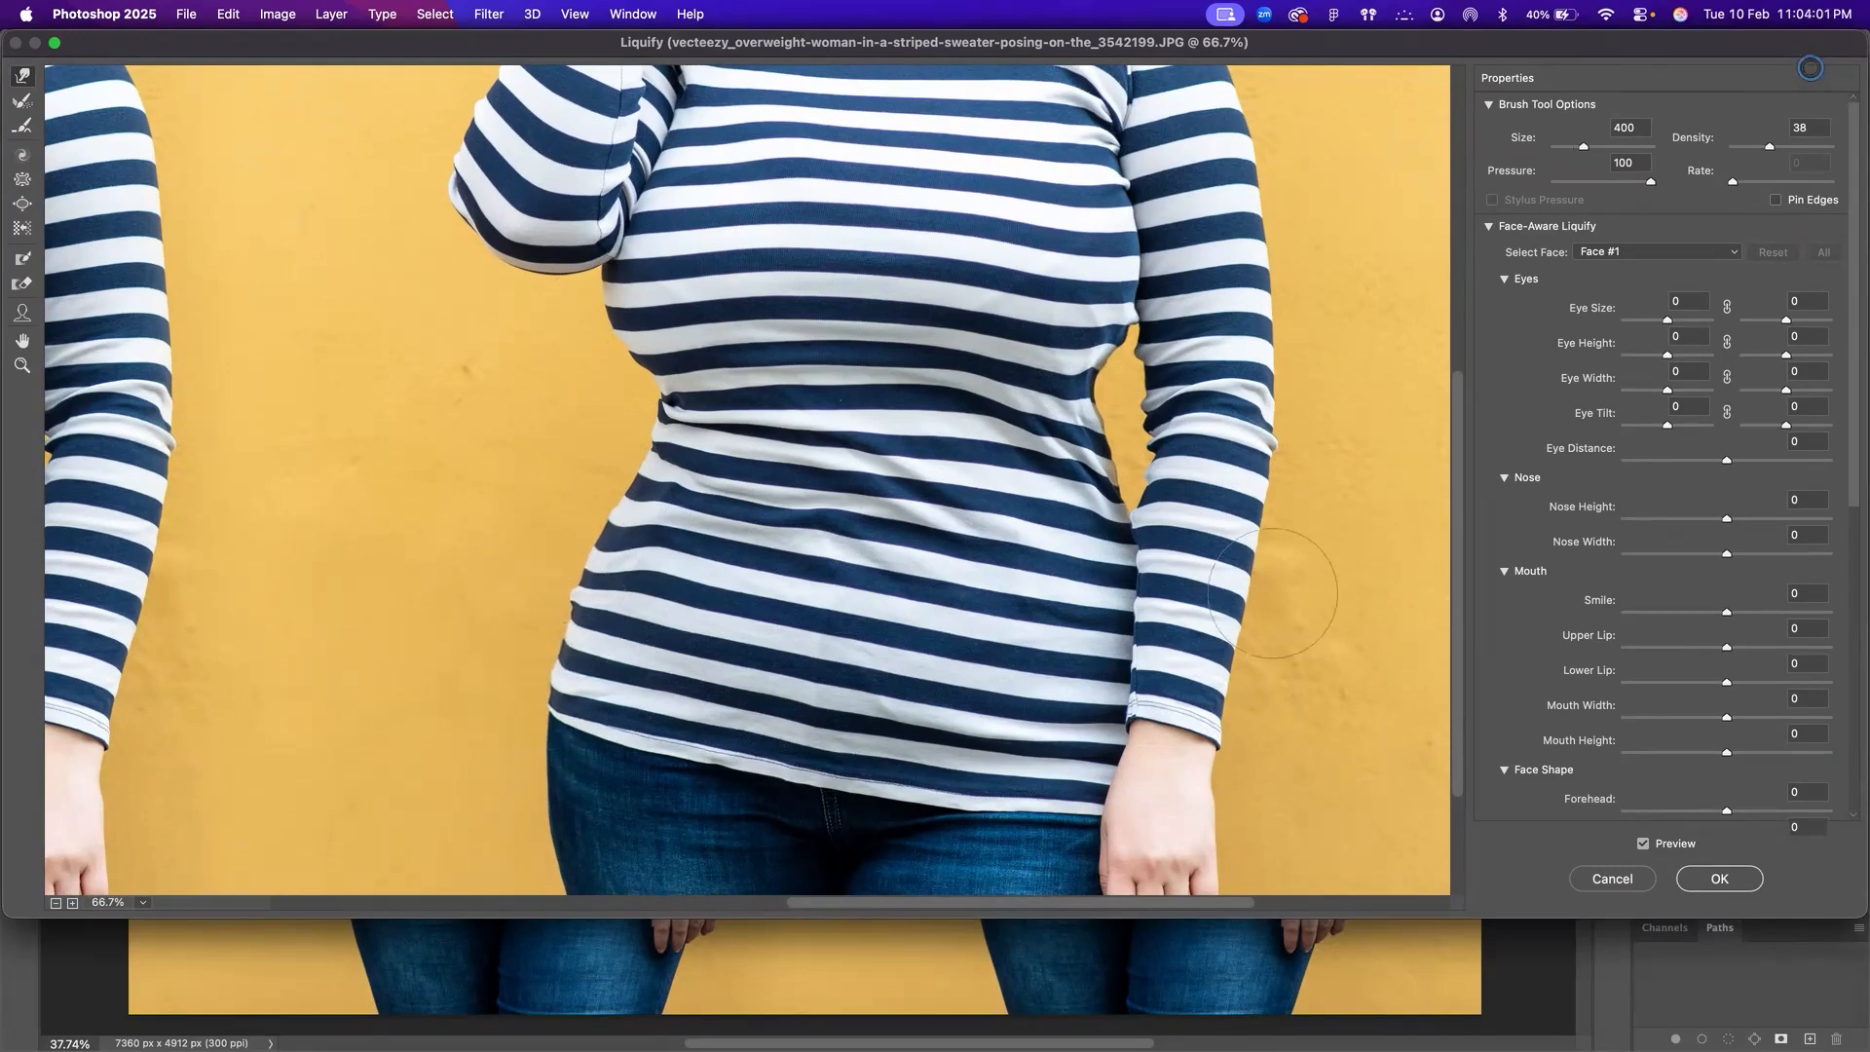
Step: Warp the right figure's outer hip and inner thigh with the size 400 brush
drag(958, 643, 987, 463)
mouse_move(628, 676)
mouse_down()
mouse_move(585, 686)
mouse_move(615, 774)
mouse_up()
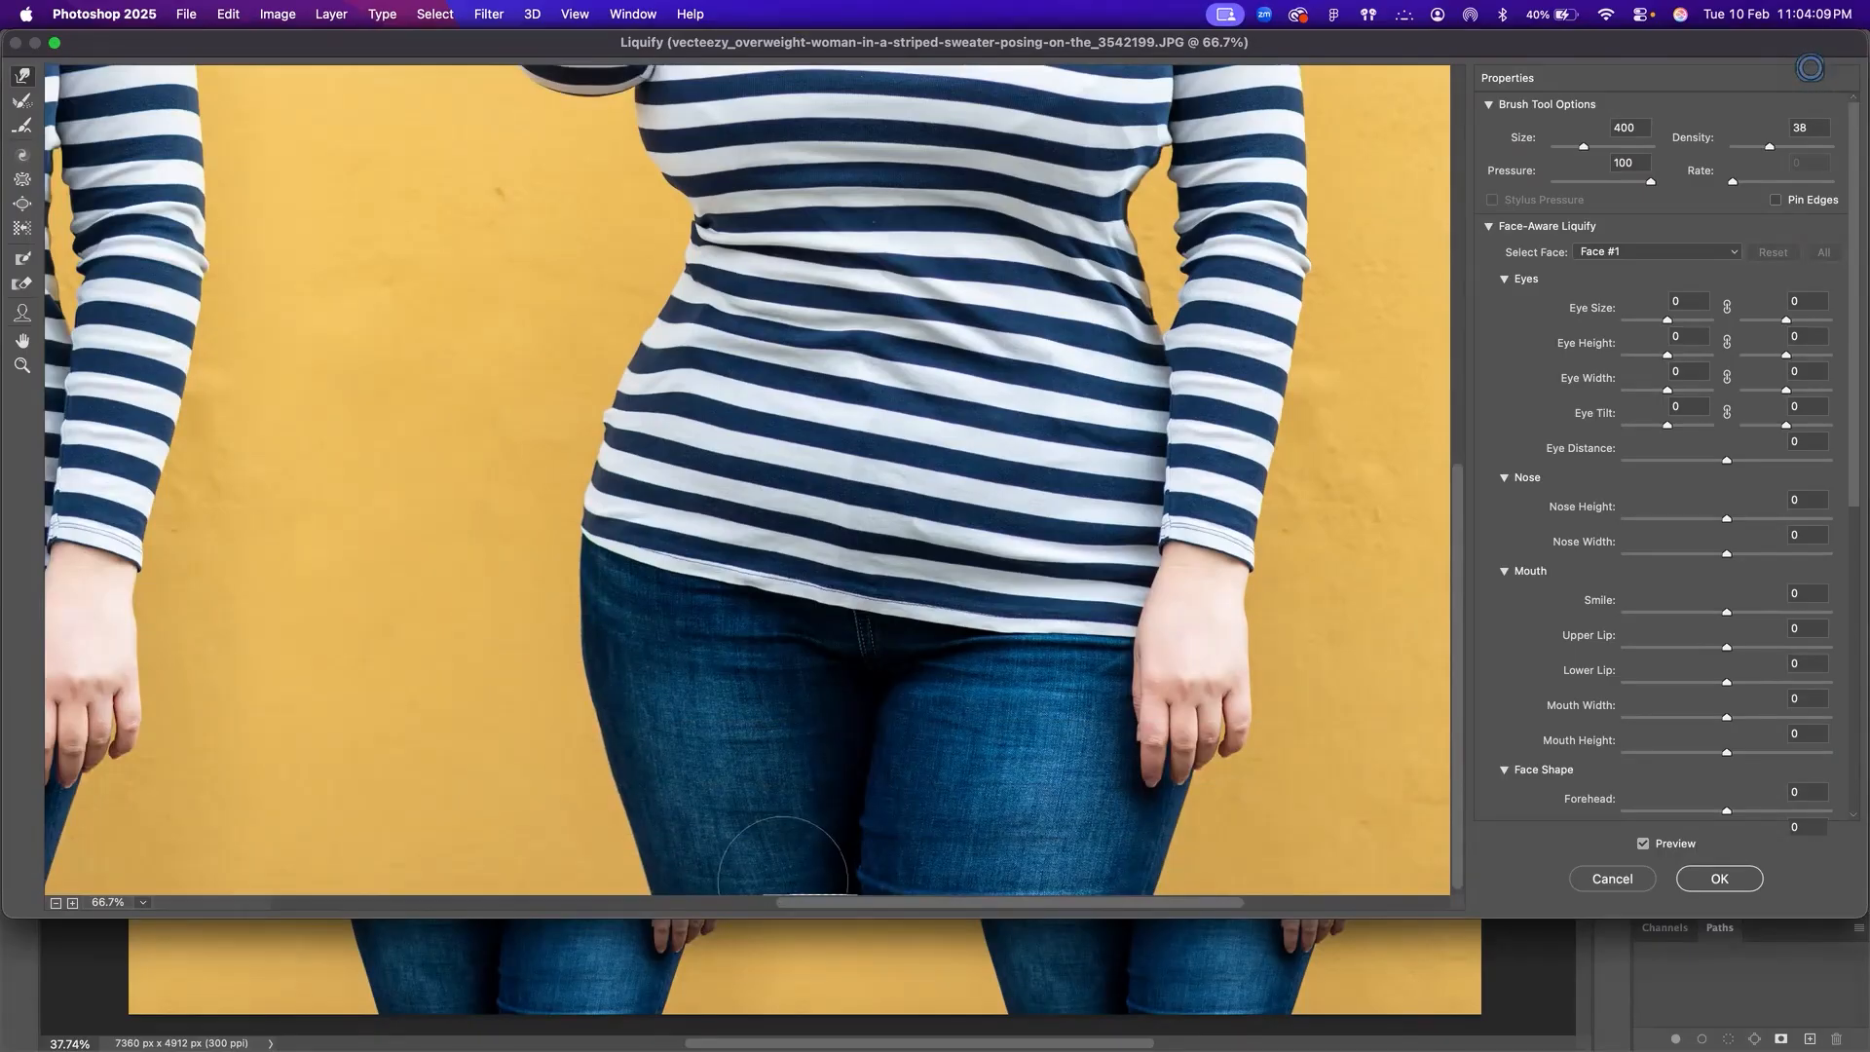
drag(827, 887, 836, 862)
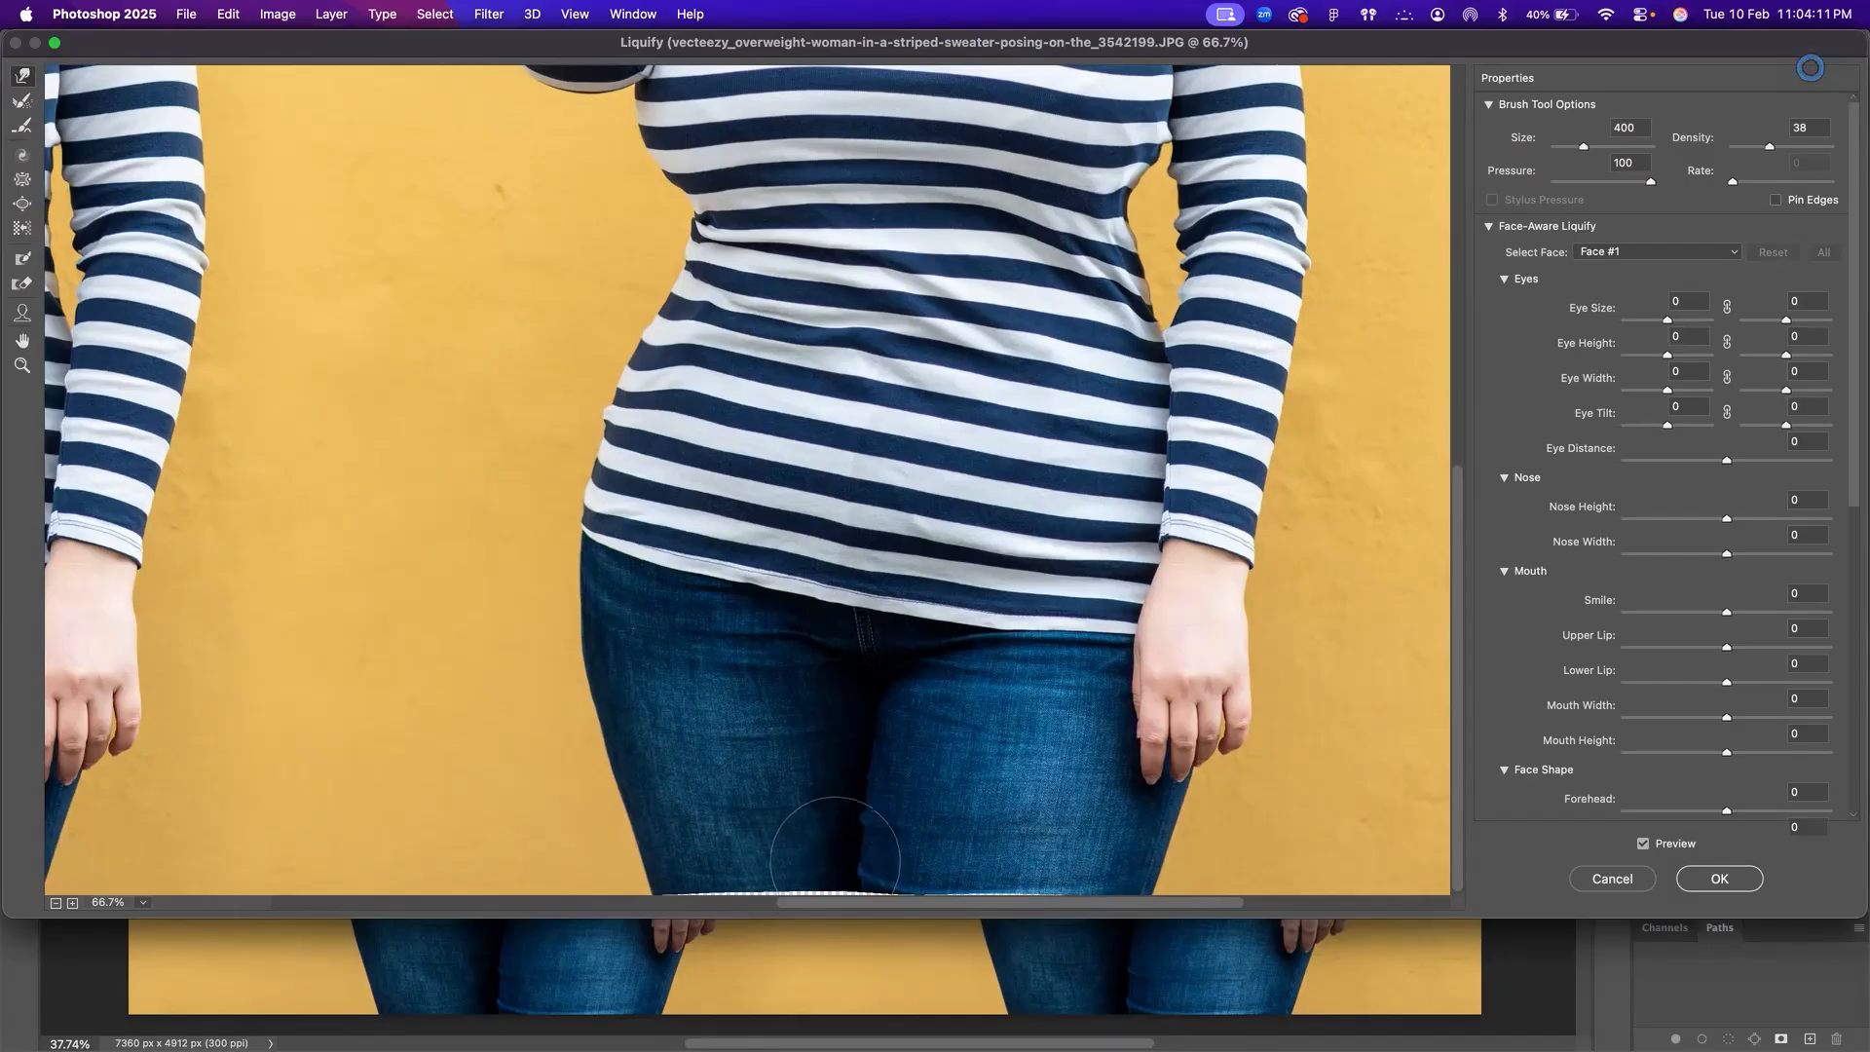
Step: Set the brush size to 700 and push the lower edge of the right figure's jeans back down to the image border
key(bracketright)
key(bracketright)
key(bracketright)
key(bracketright)
drag(760, 891, 760, 901)
drag(949, 888, 950, 900)
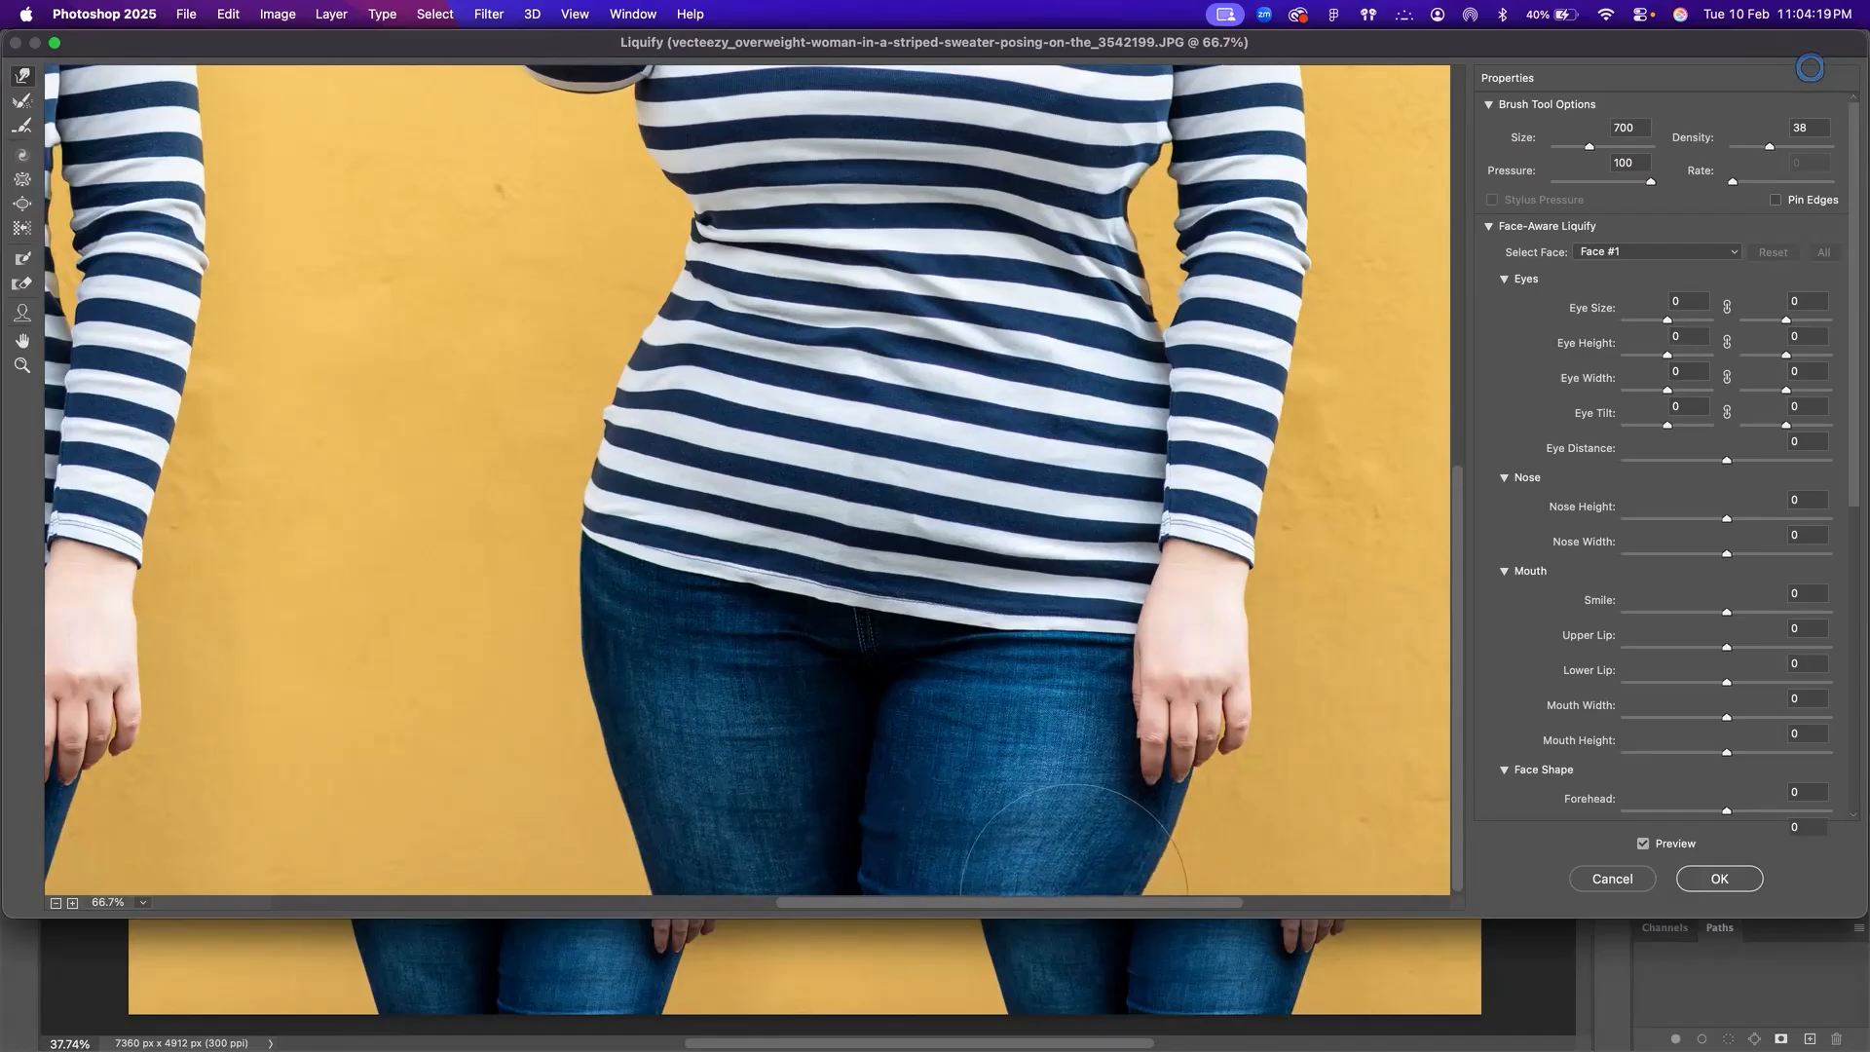
Step: Examine the right figure's reshaped waist, hips and thighs
drag(914, 430, 929, 751)
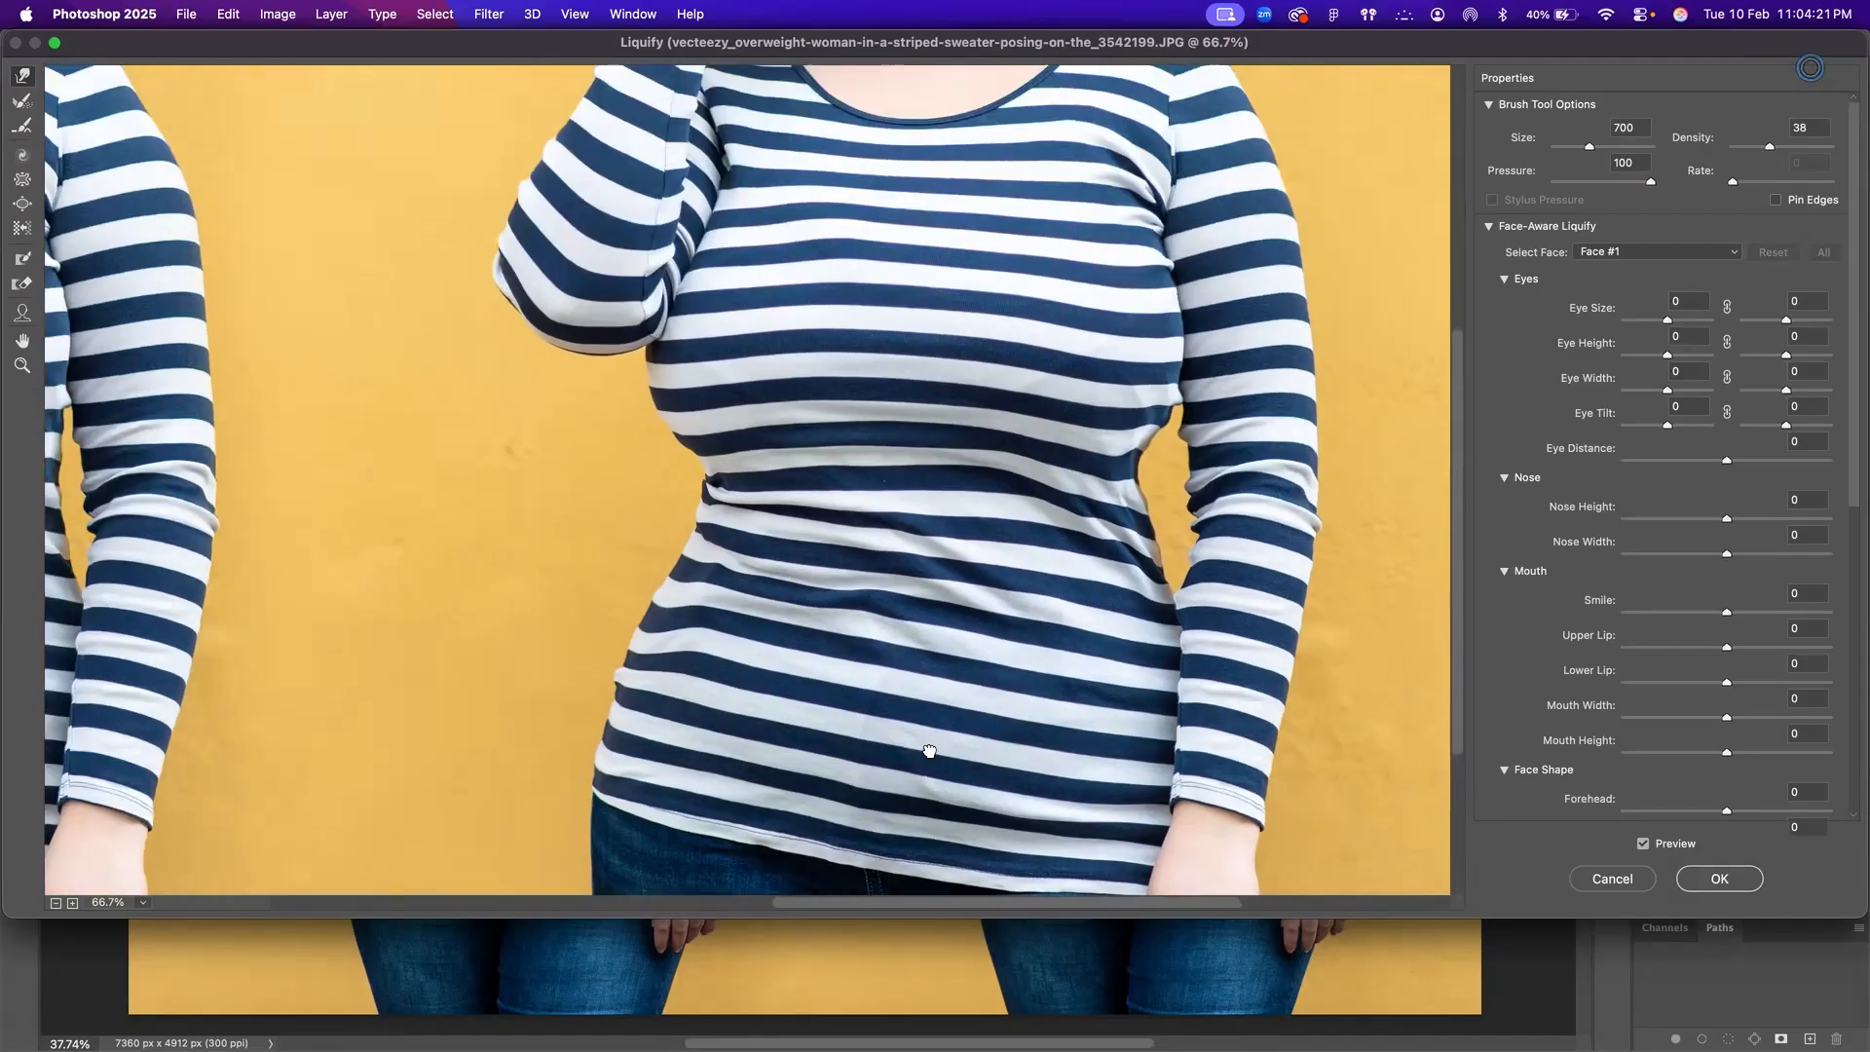
mouse_move(760, 664)
mouse_down()
mouse_move(699, 659)
mouse_move(720, 669)
mouse_move(763, 618)
mouse_up()
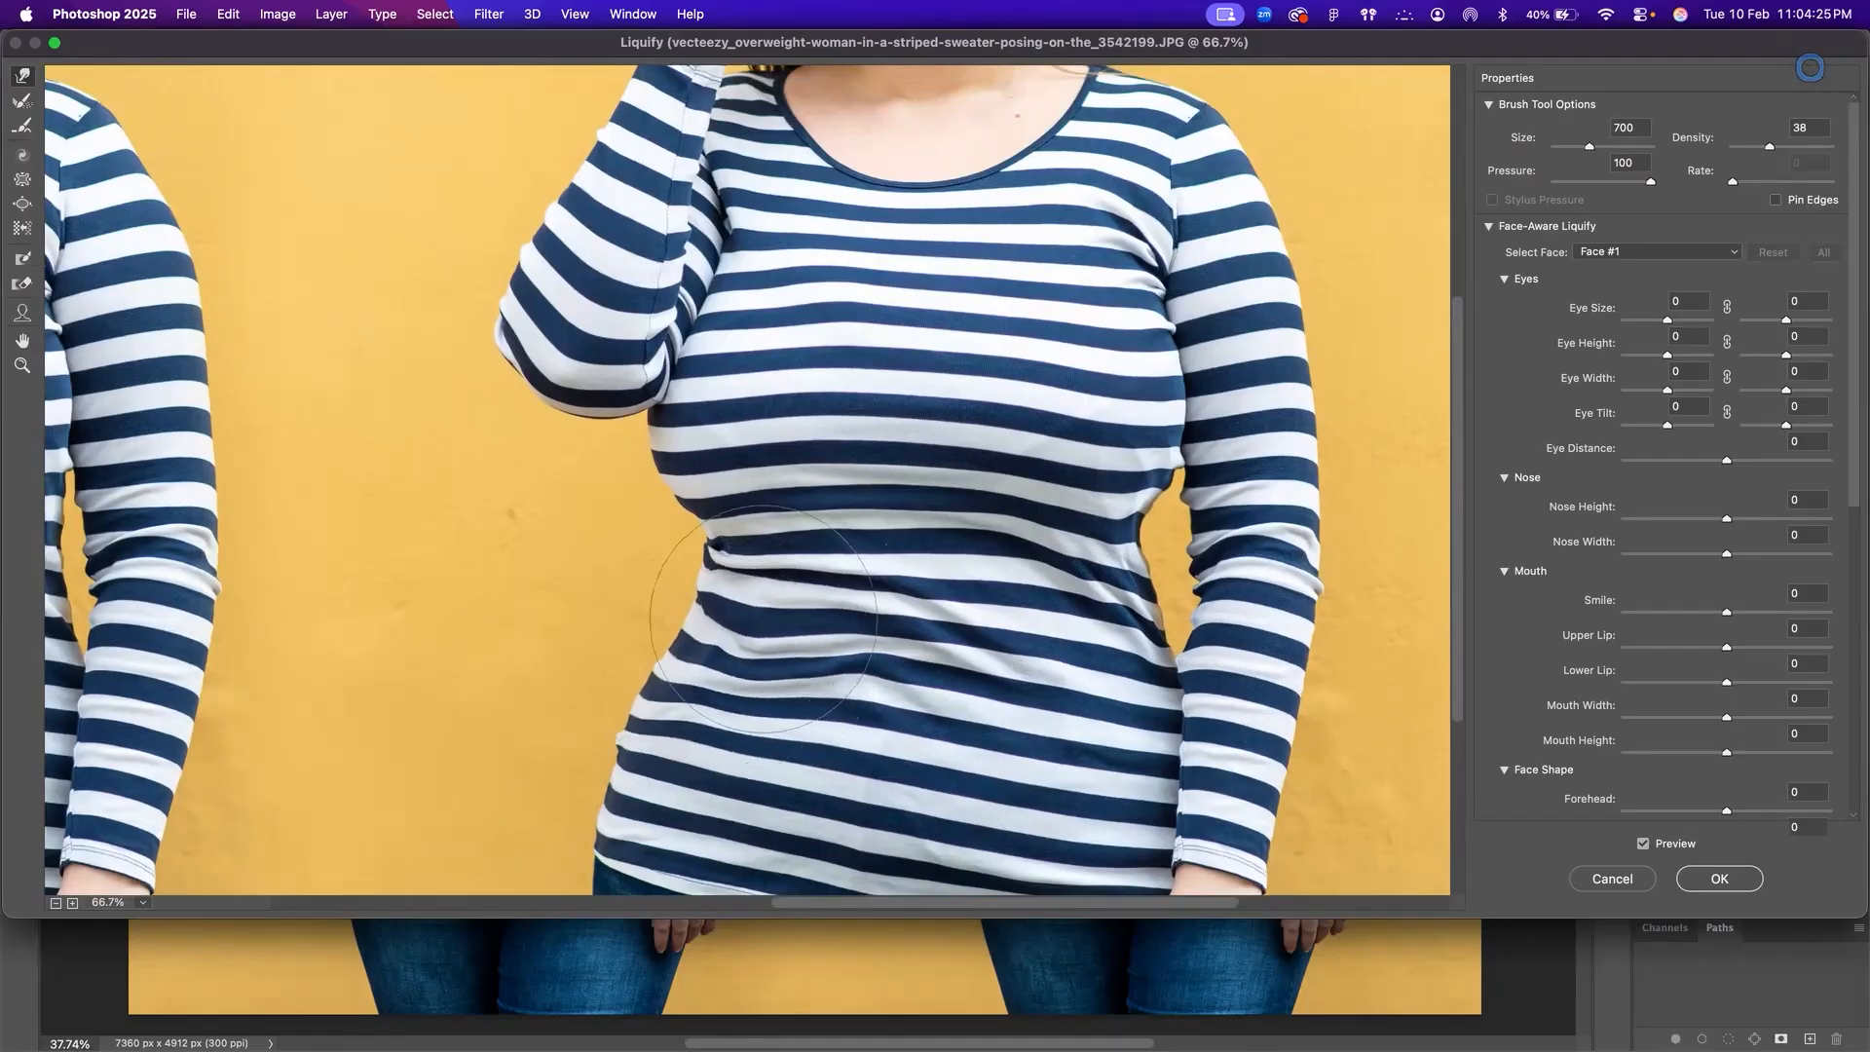
scroll(763, 618, up, 5)
scroll(763, 619, down, 8)
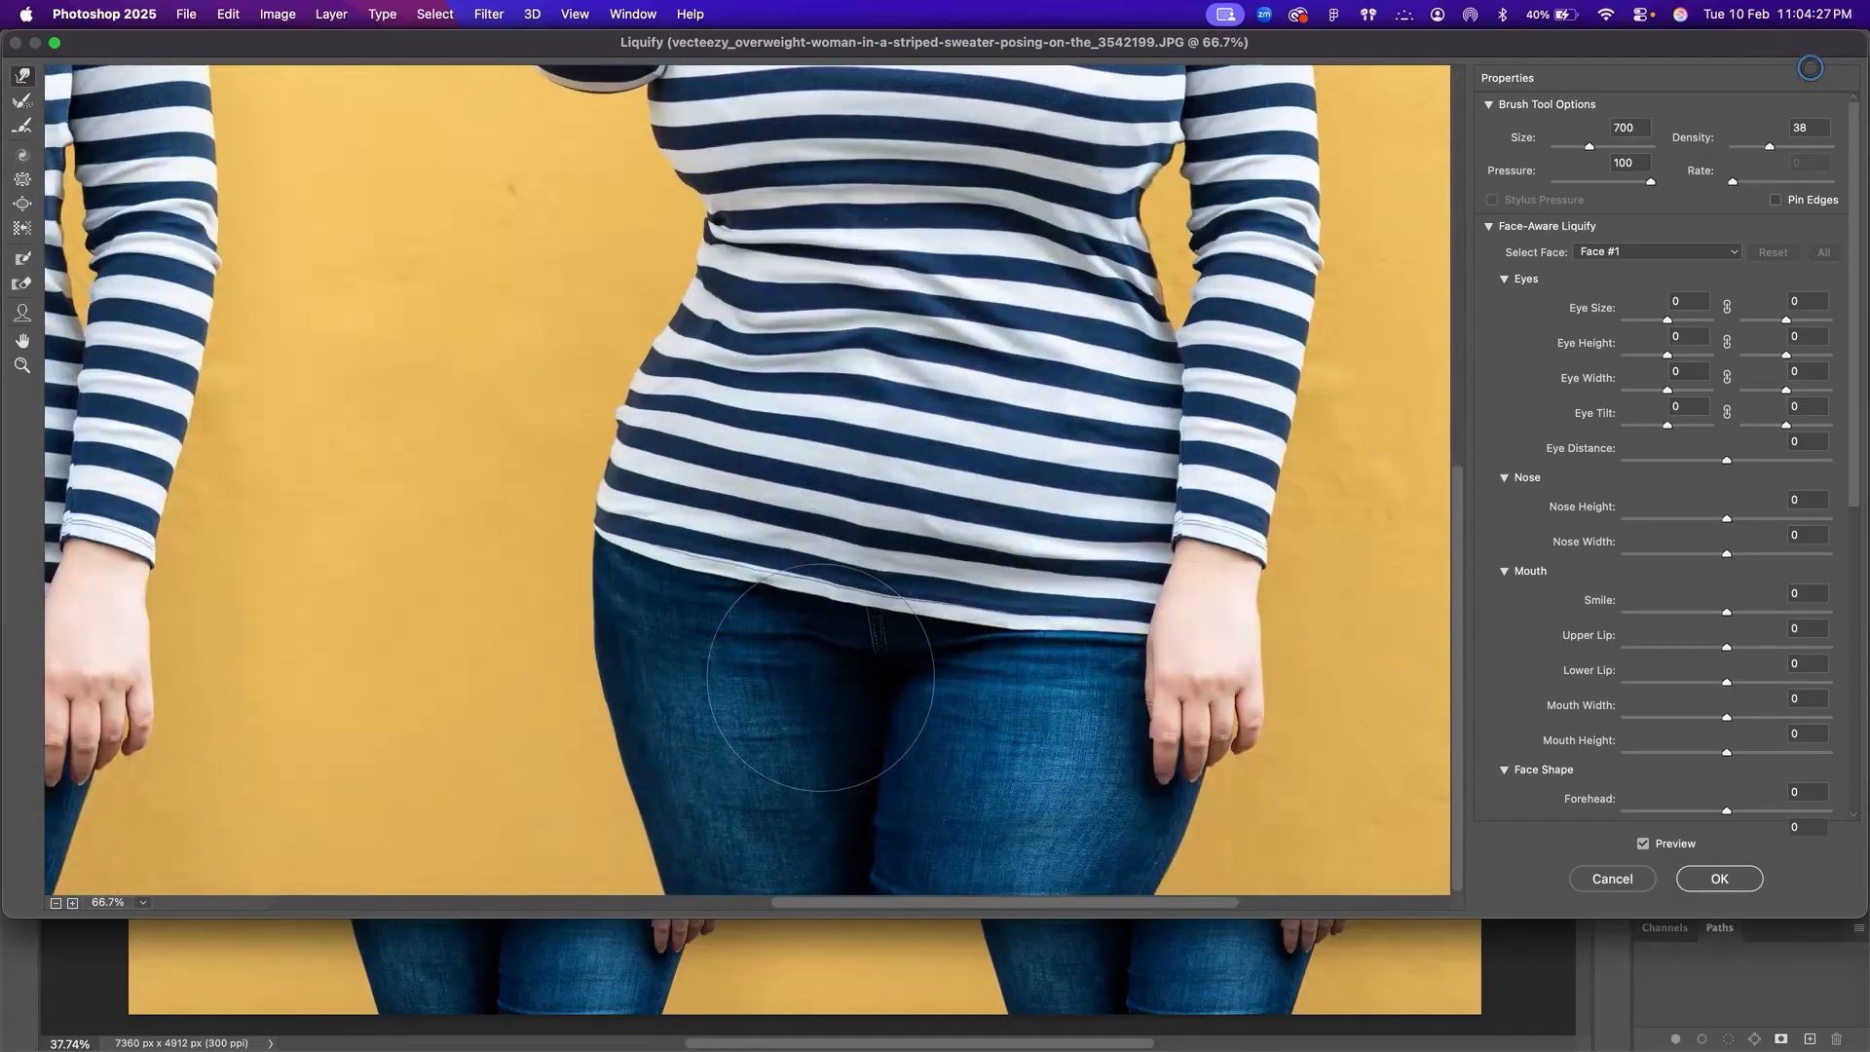
scroll(819, 676, up, 8)
scroll(830, 373, down, 5)
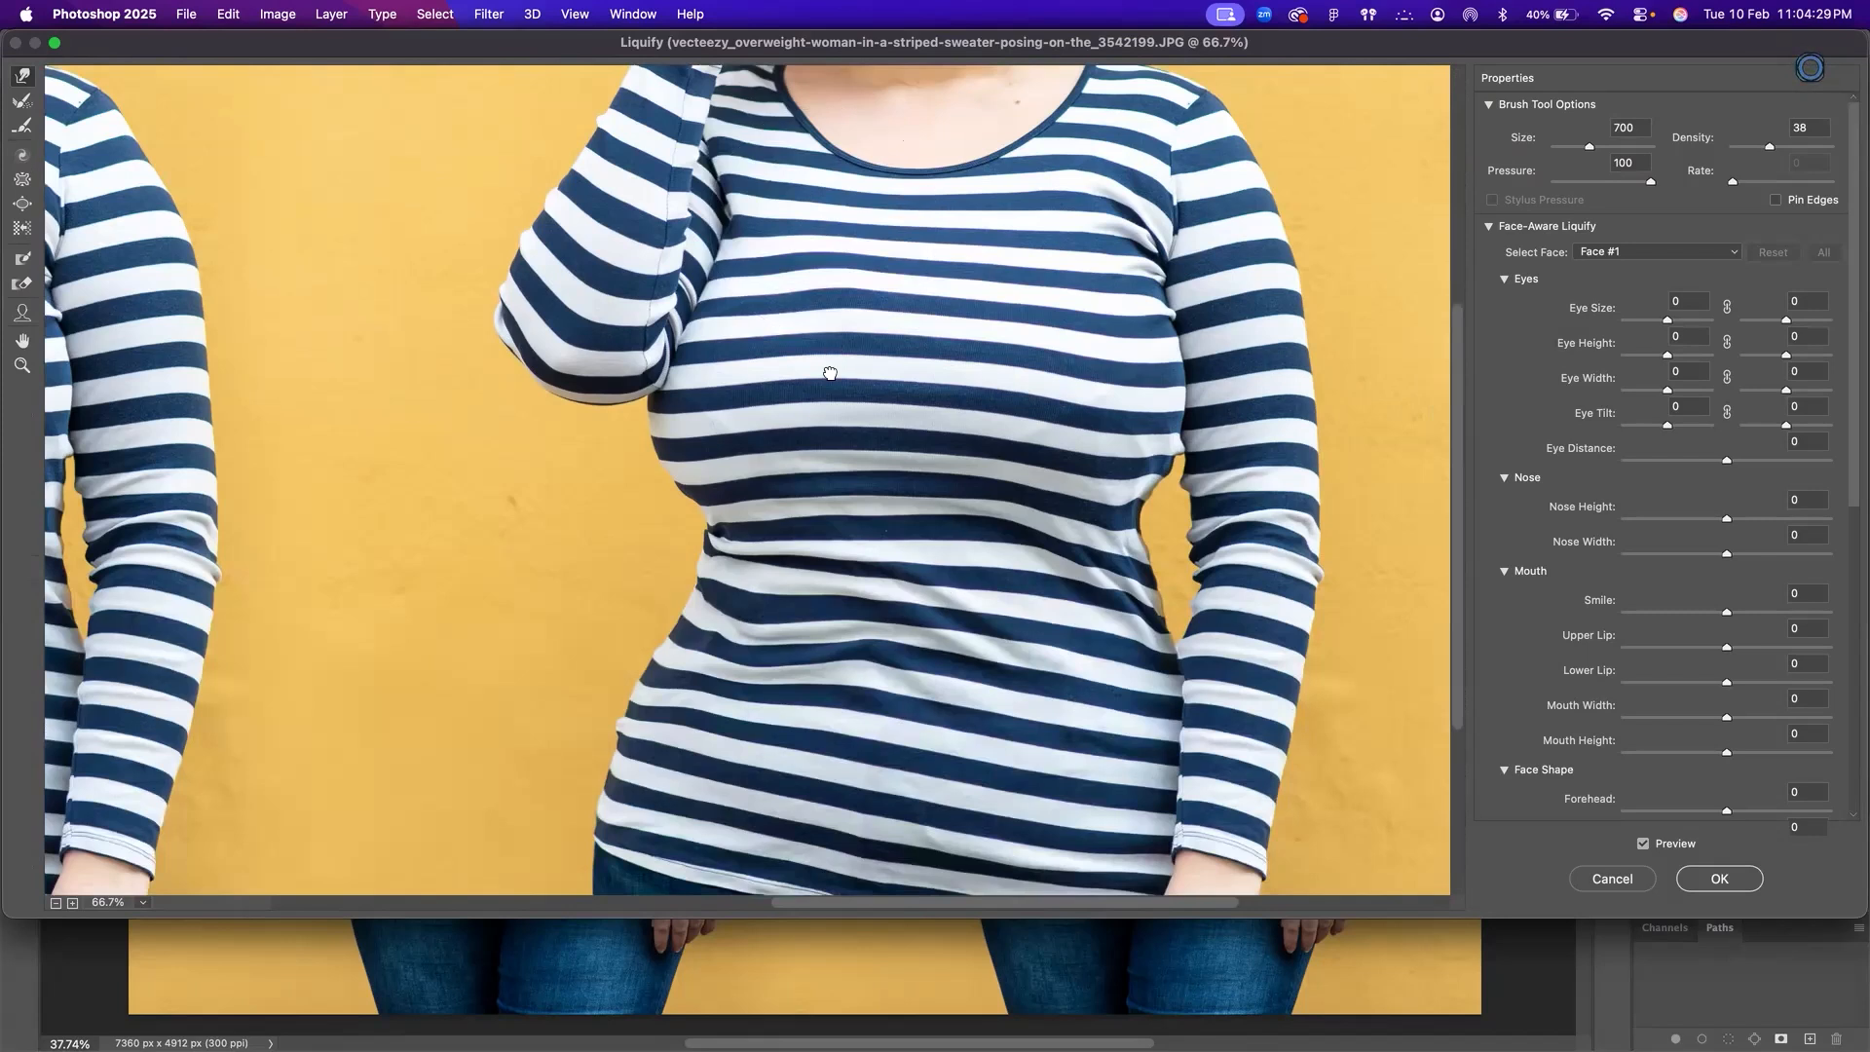
scroll(829, 372, up, 2)
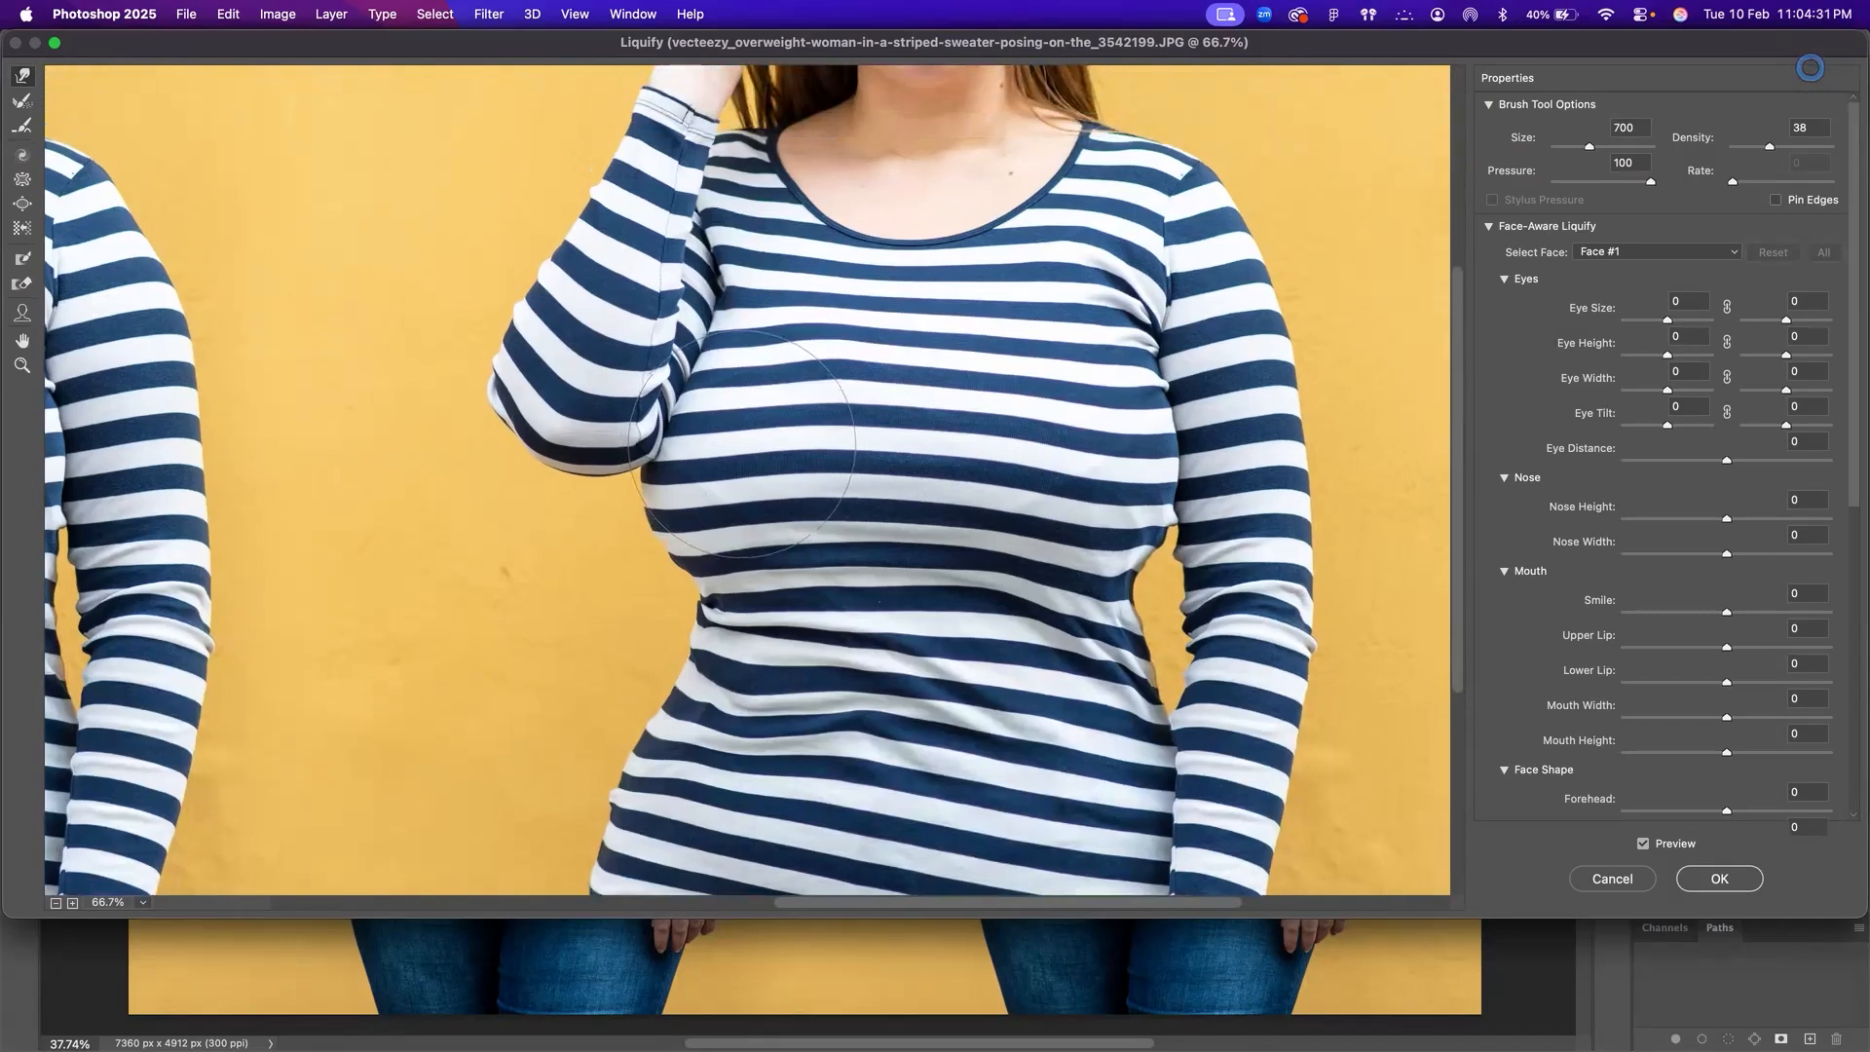
Step: Reshape the right figure's chest and sides of the torso with the Forward Warp brush at size 1000
key(bracketright)
key(bracketright)
key(bracketright)
mouse_move(684, 378)
mouse_down()
mouse_move(689, 324)
mouse_move(665, 527)
mouse_up()
drag(1114, 492, 1099, 483)
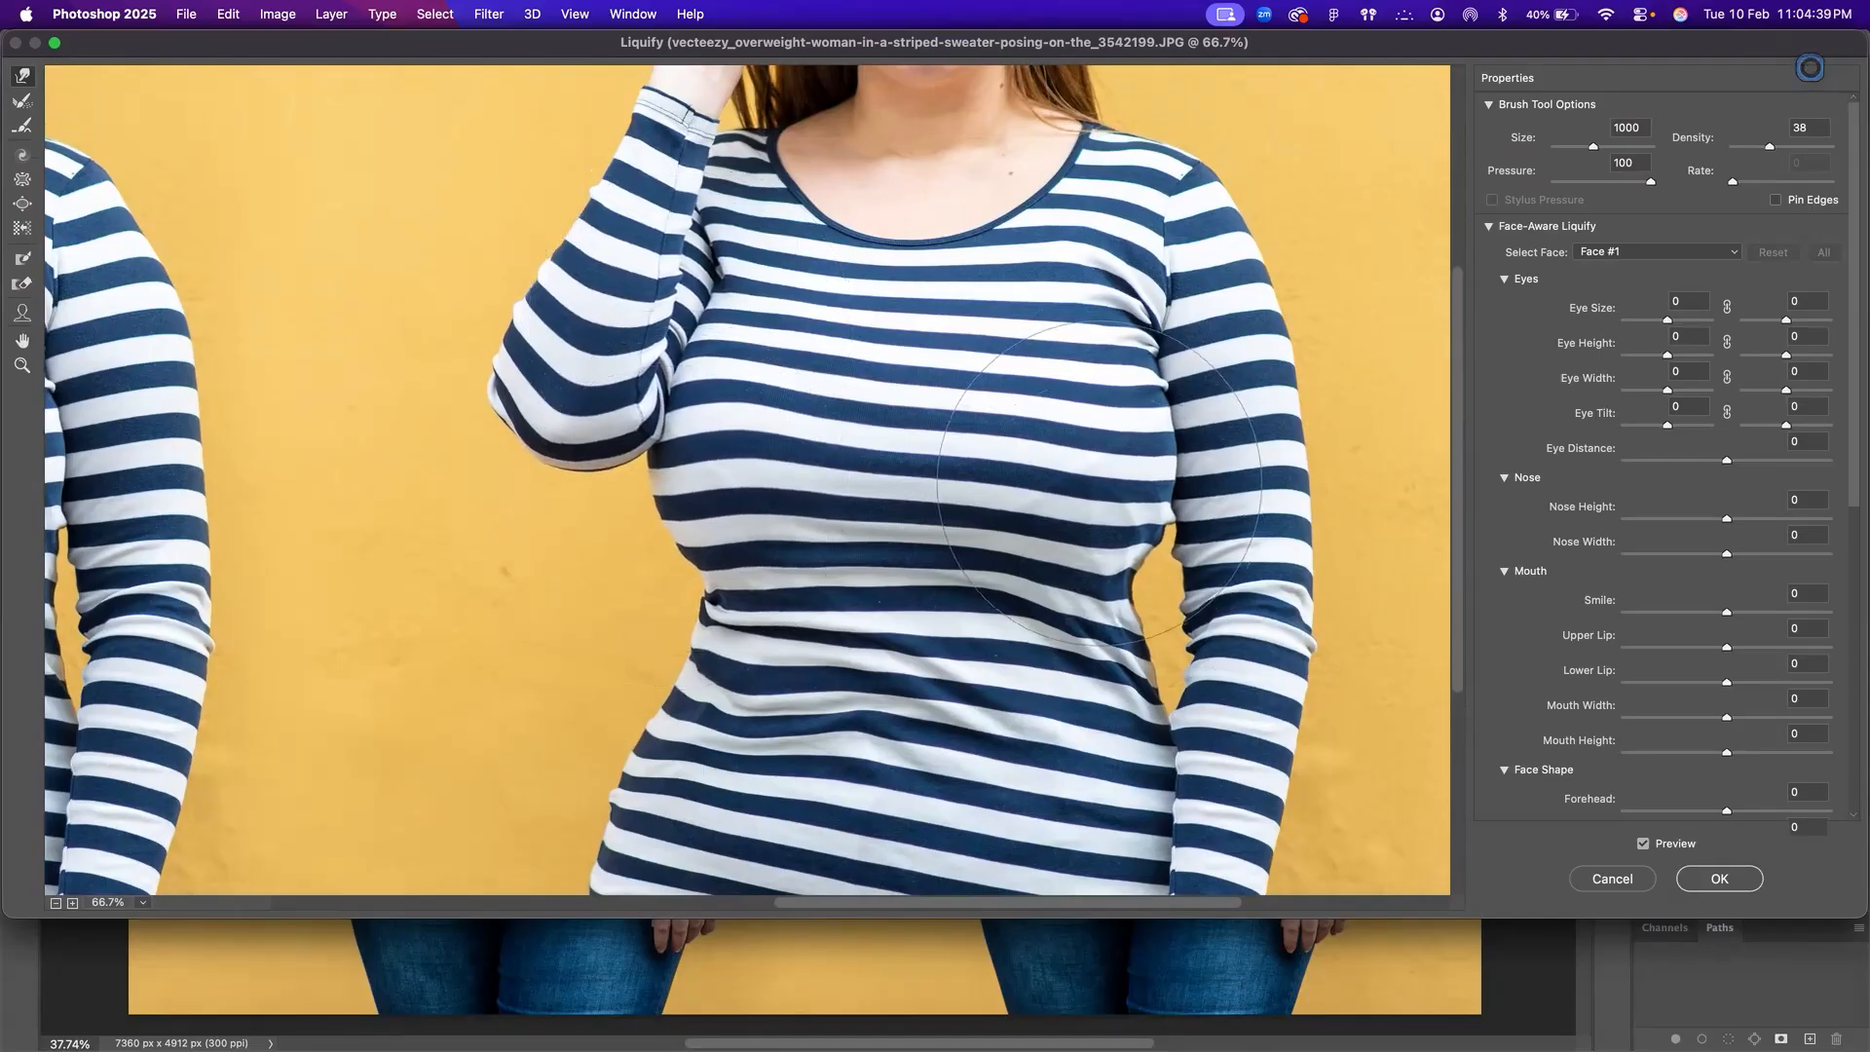
drag(1083, 396, 1076, 322)
drag(972, 491, 971, 481)
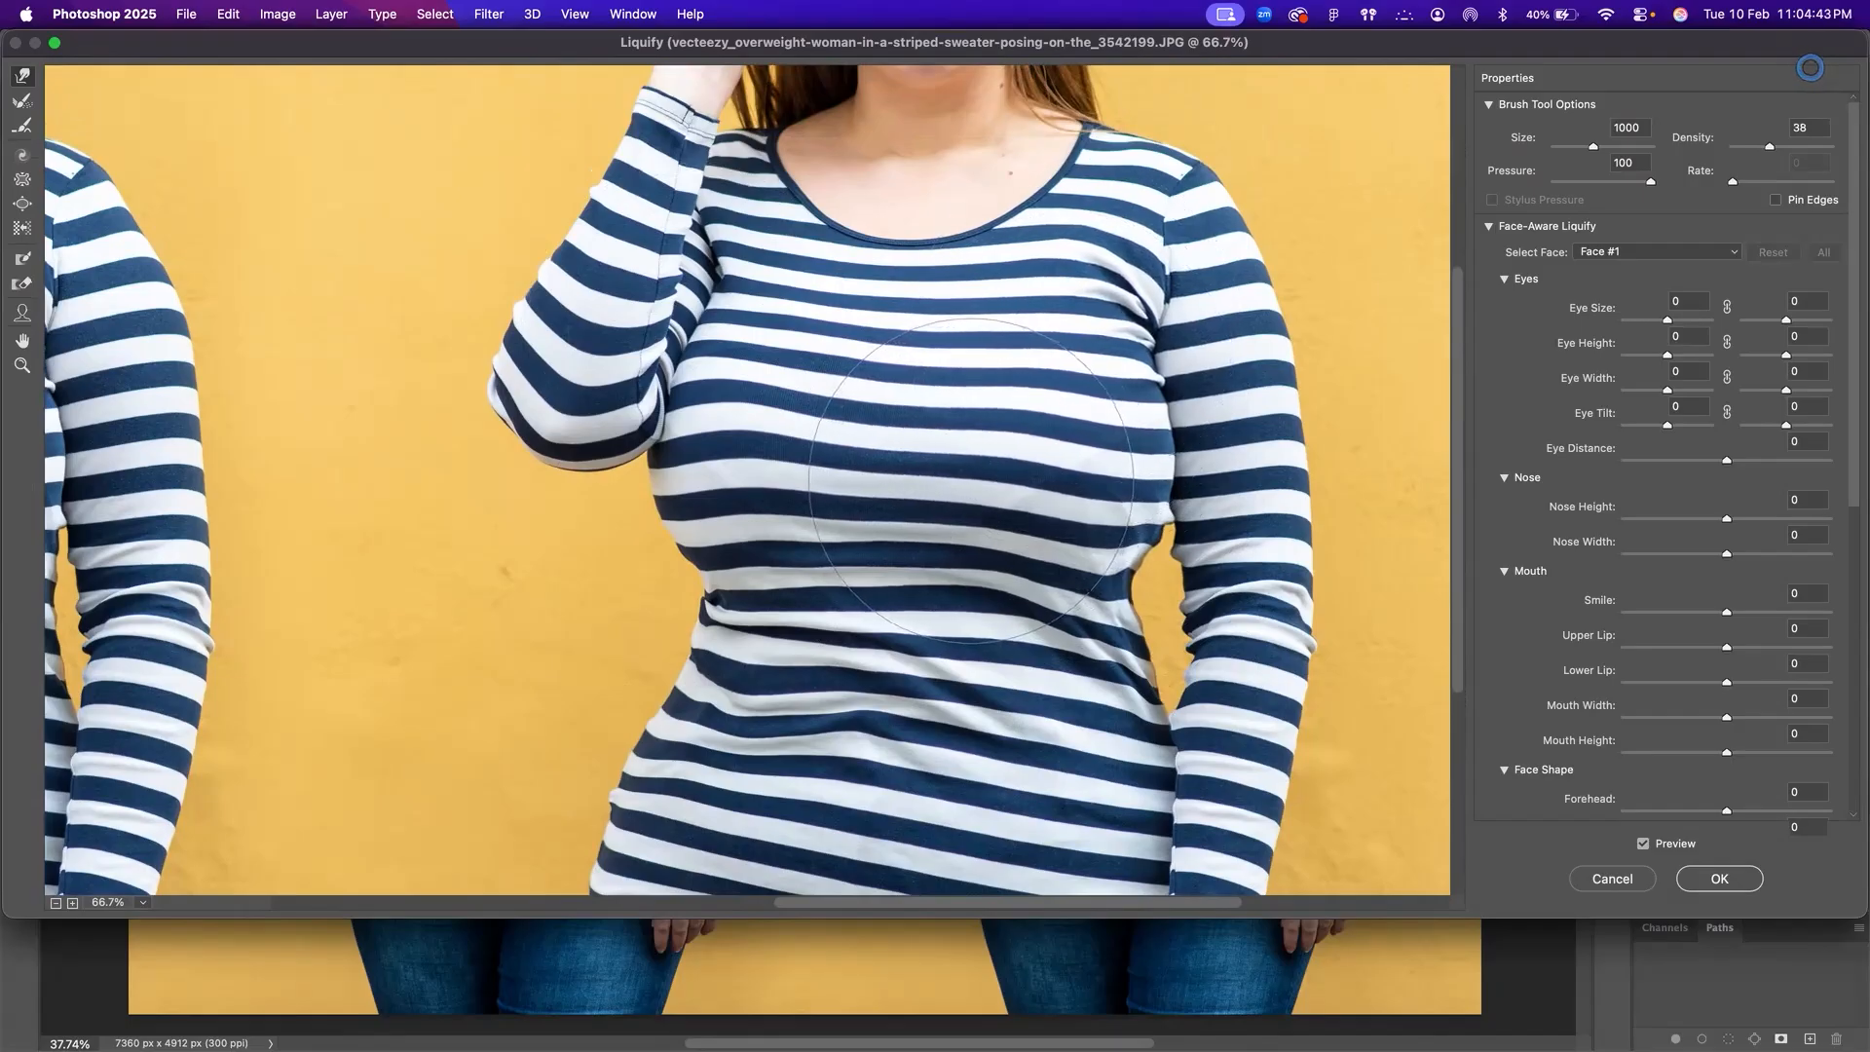
drag(1088, 506, 1082, 479)
Step: Push the right figure's shoulder above the lowered arm inward and adjust the raised arm with the size 1000 brush
key(space)
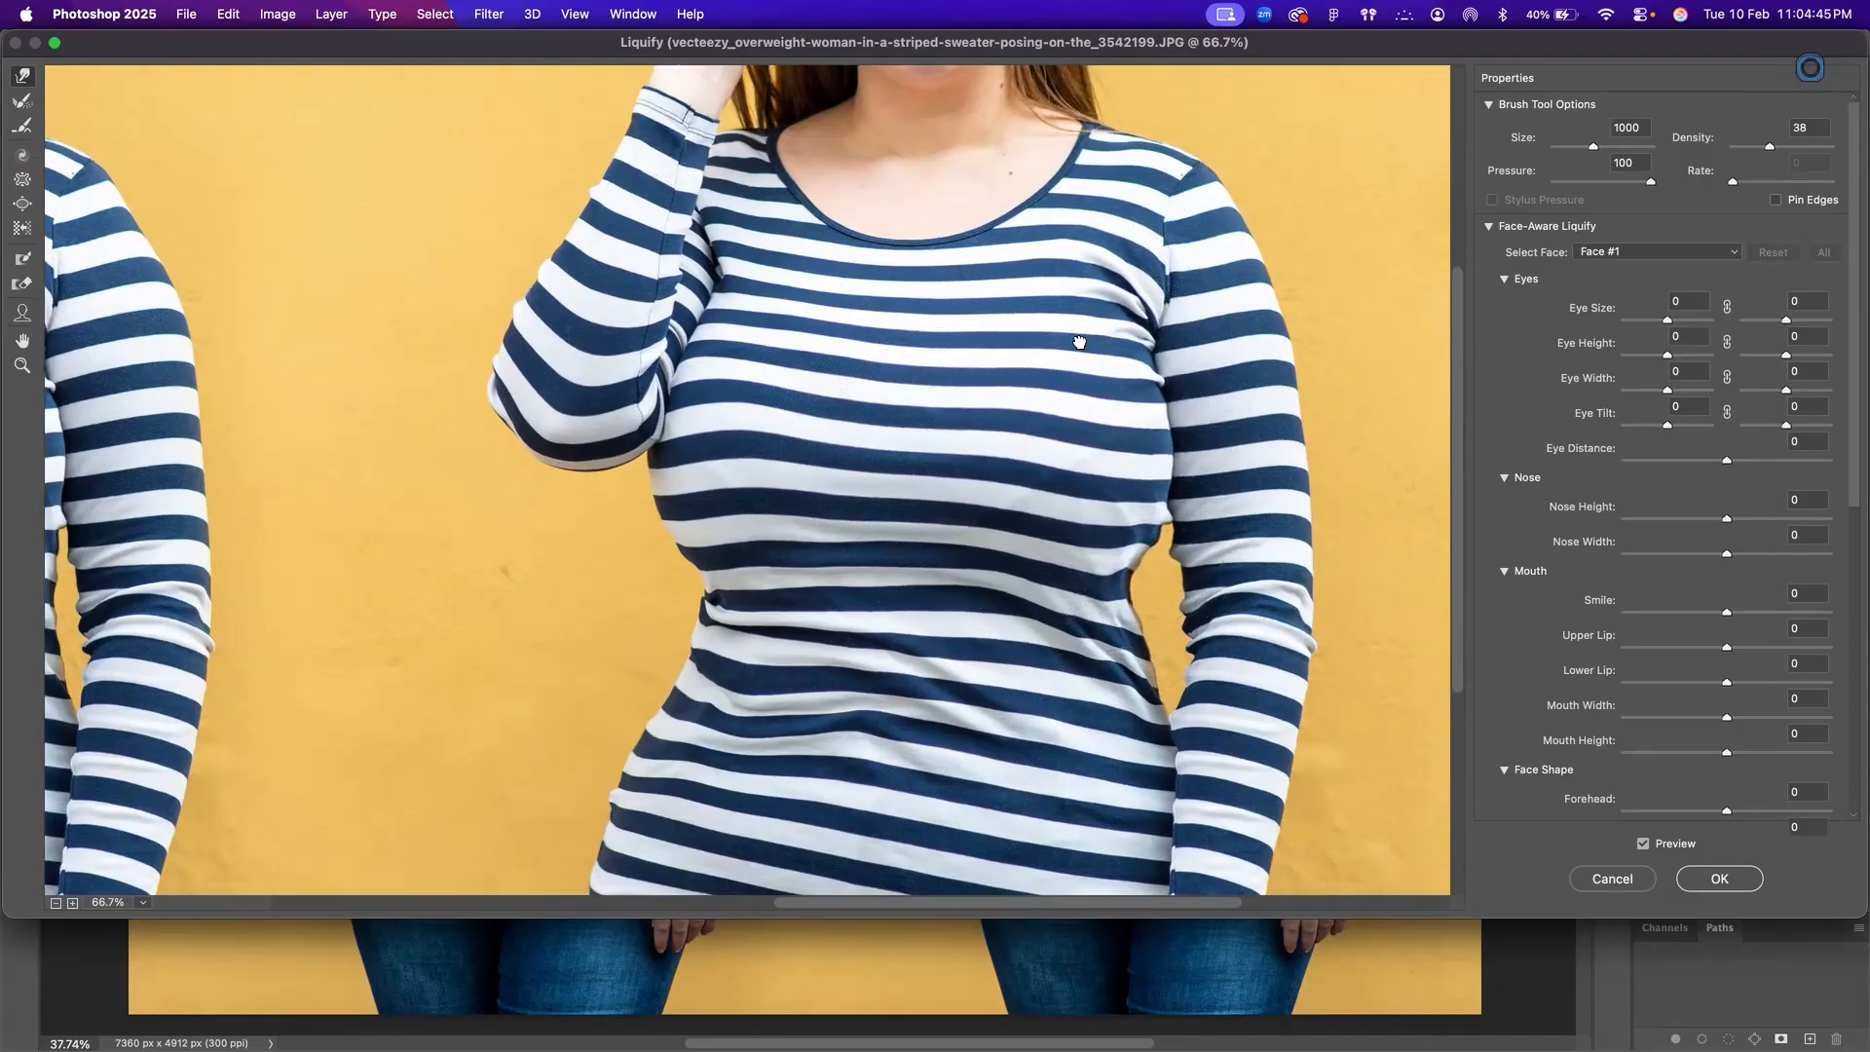
drag(1079, 342, 1080, 540)
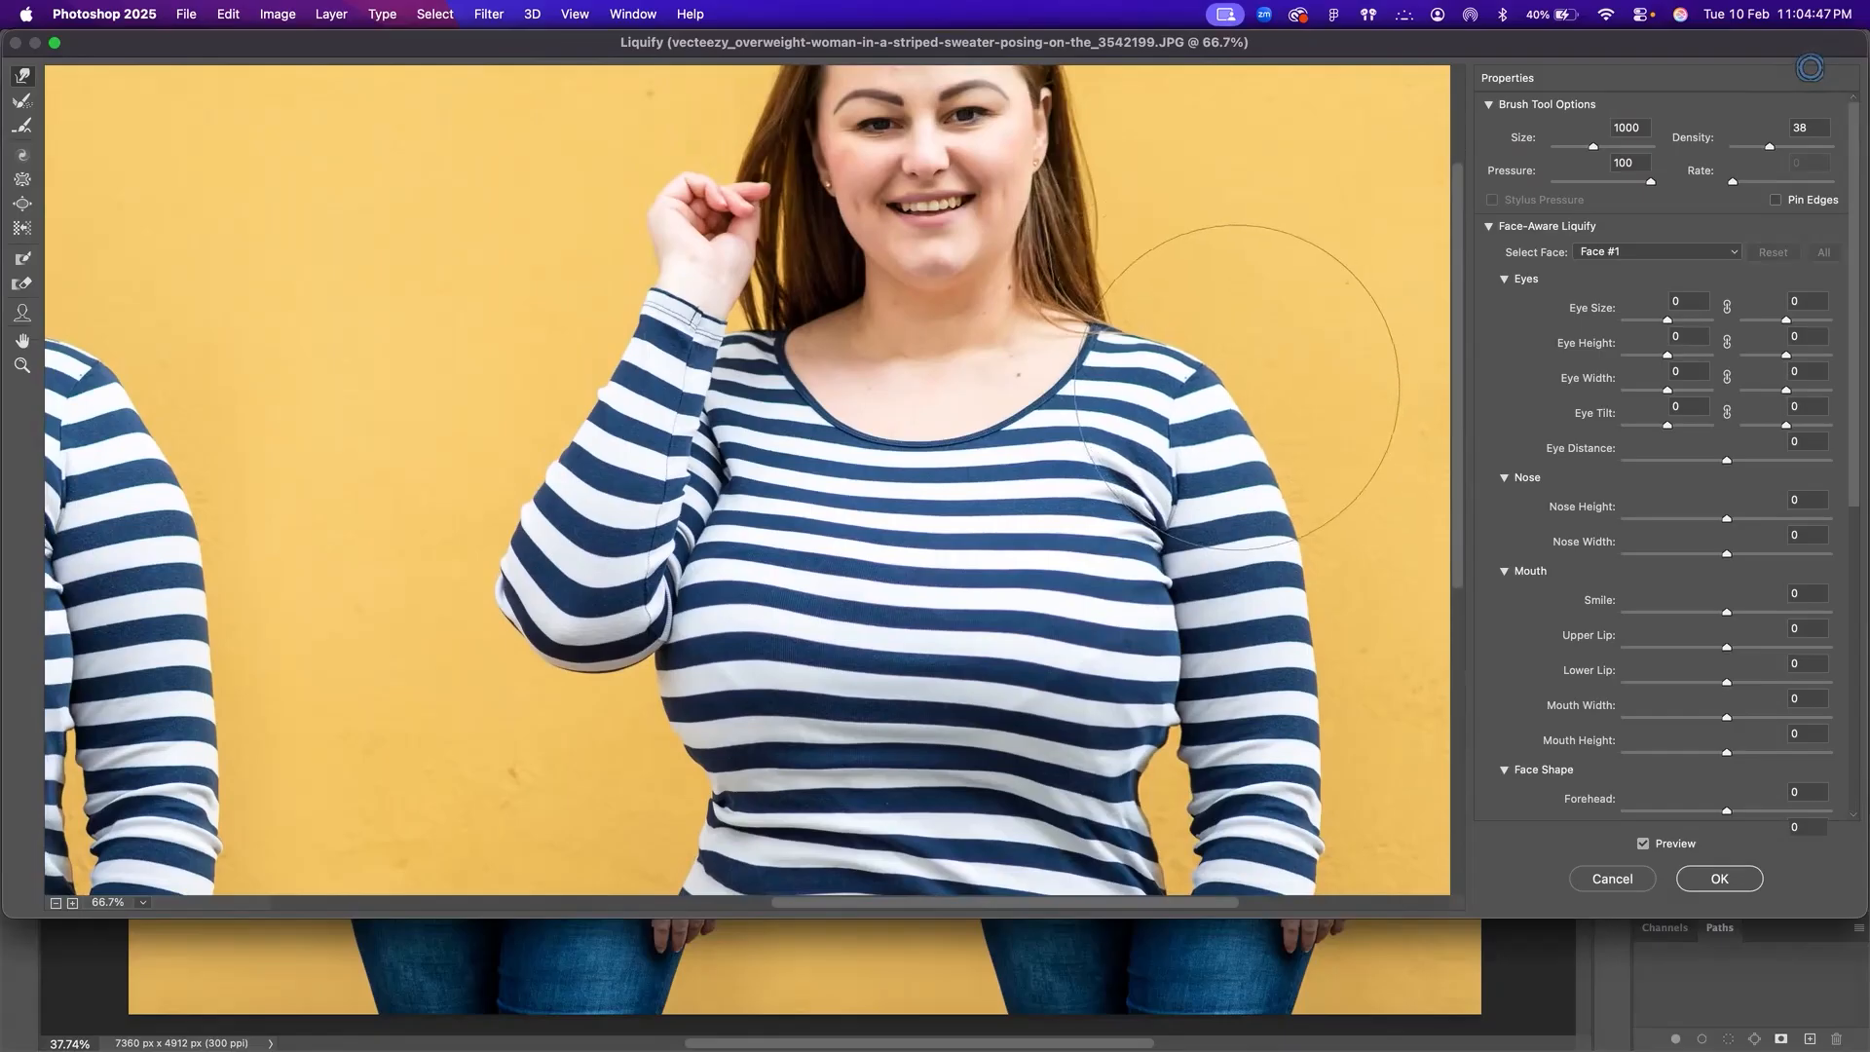
drag(1241, 399, 1238, 384)
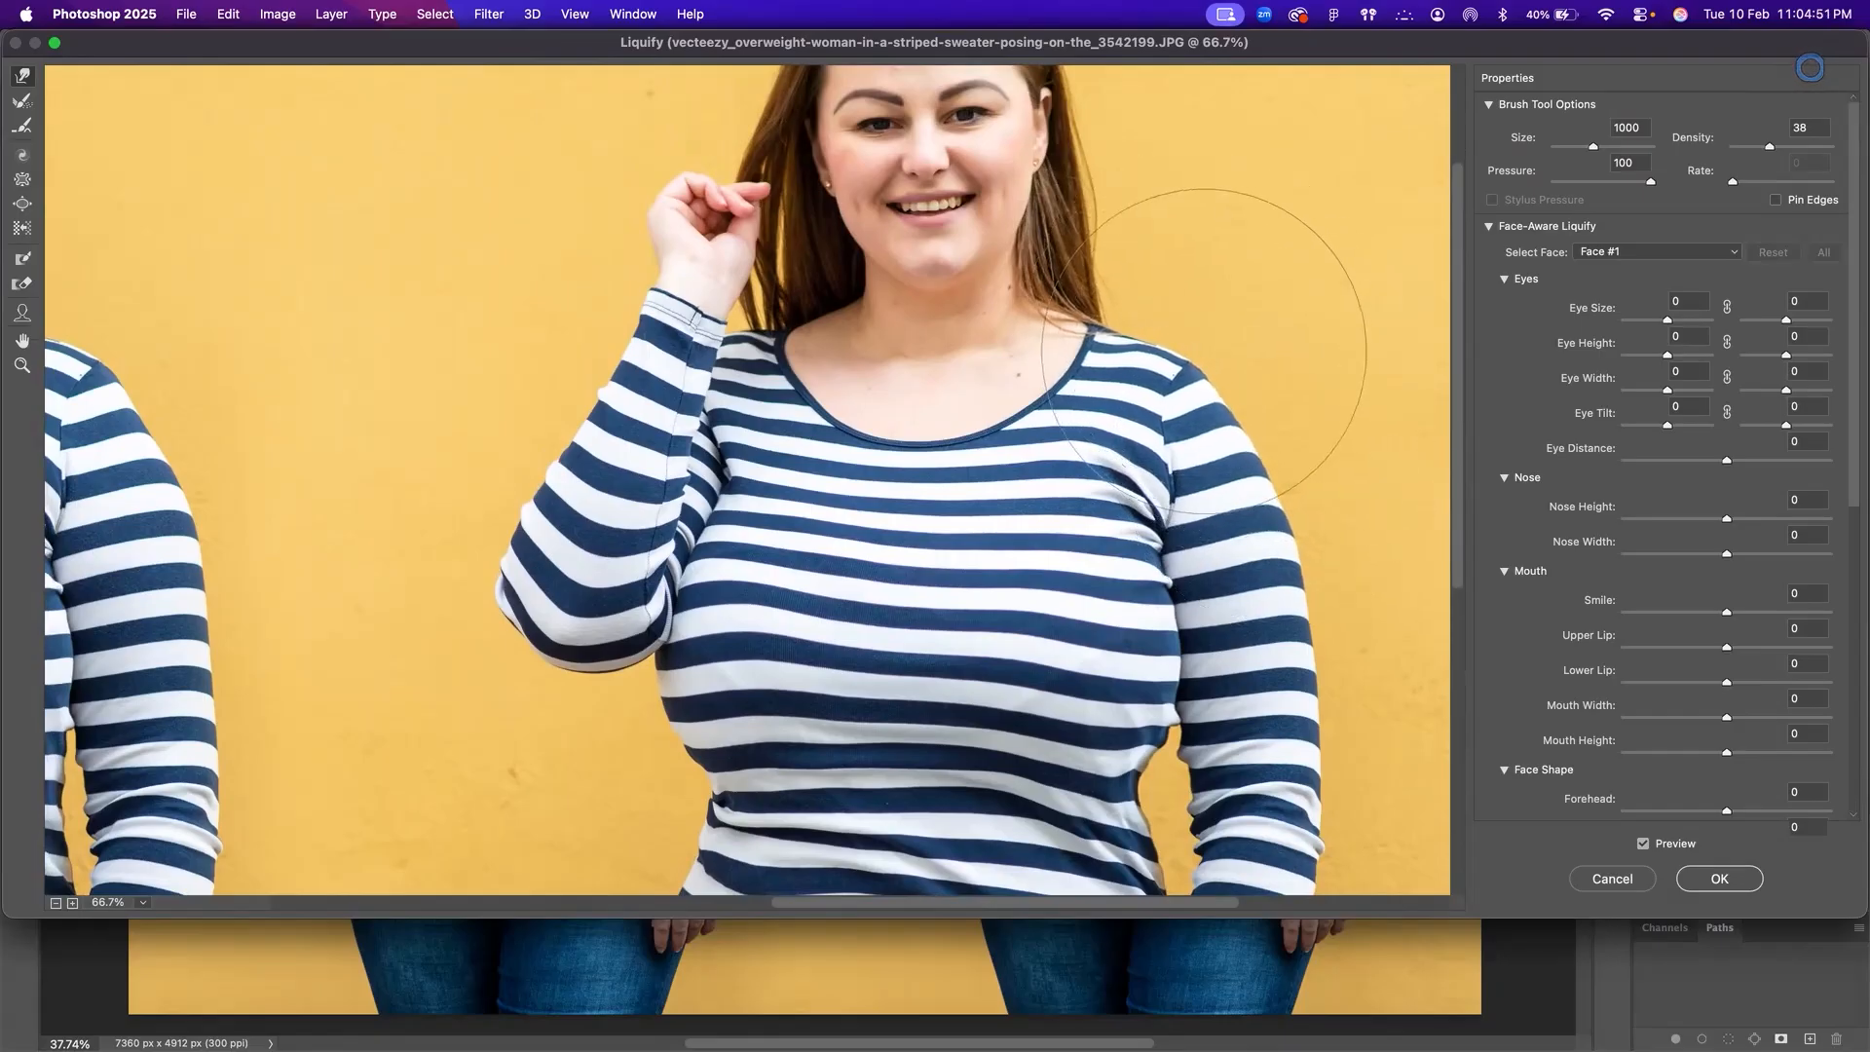
drag(701, 360, 637, 363)
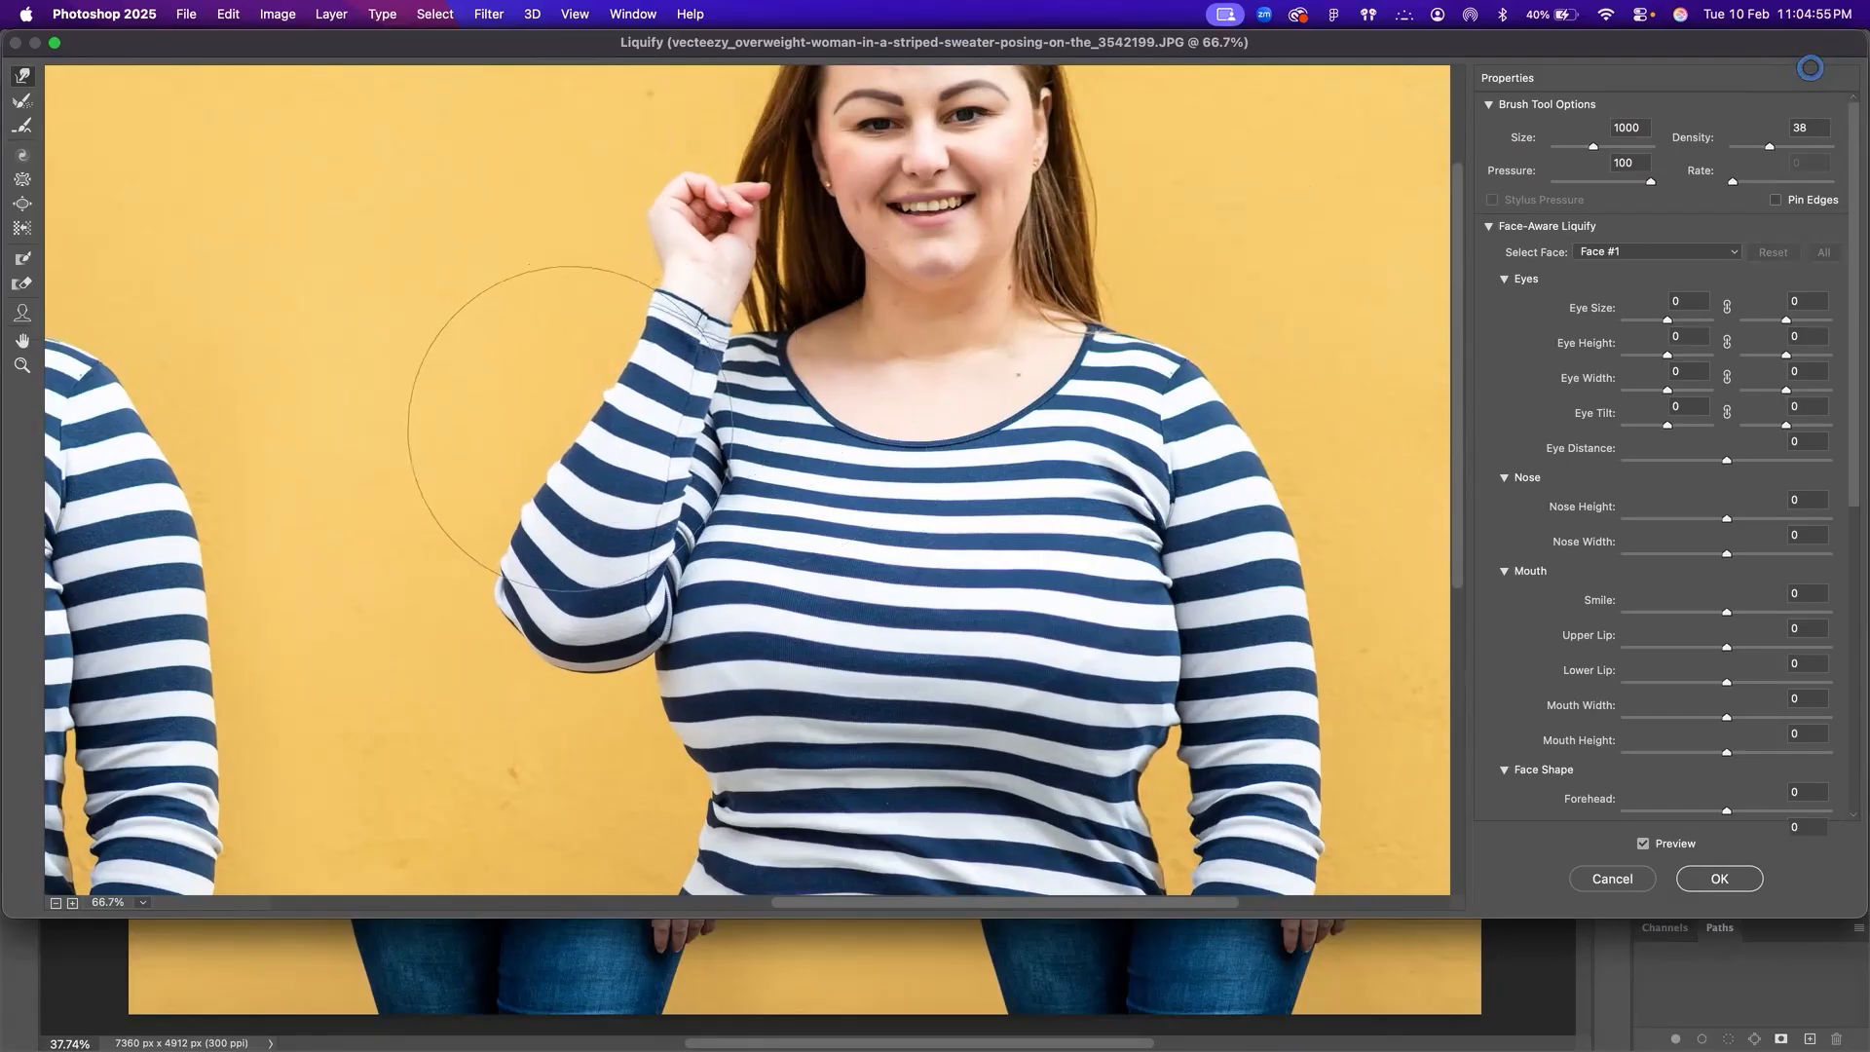
Step: Reduce the Forward Warp brush to size 250 for refining the right figure's face
scroll(915, 428, up, 3)
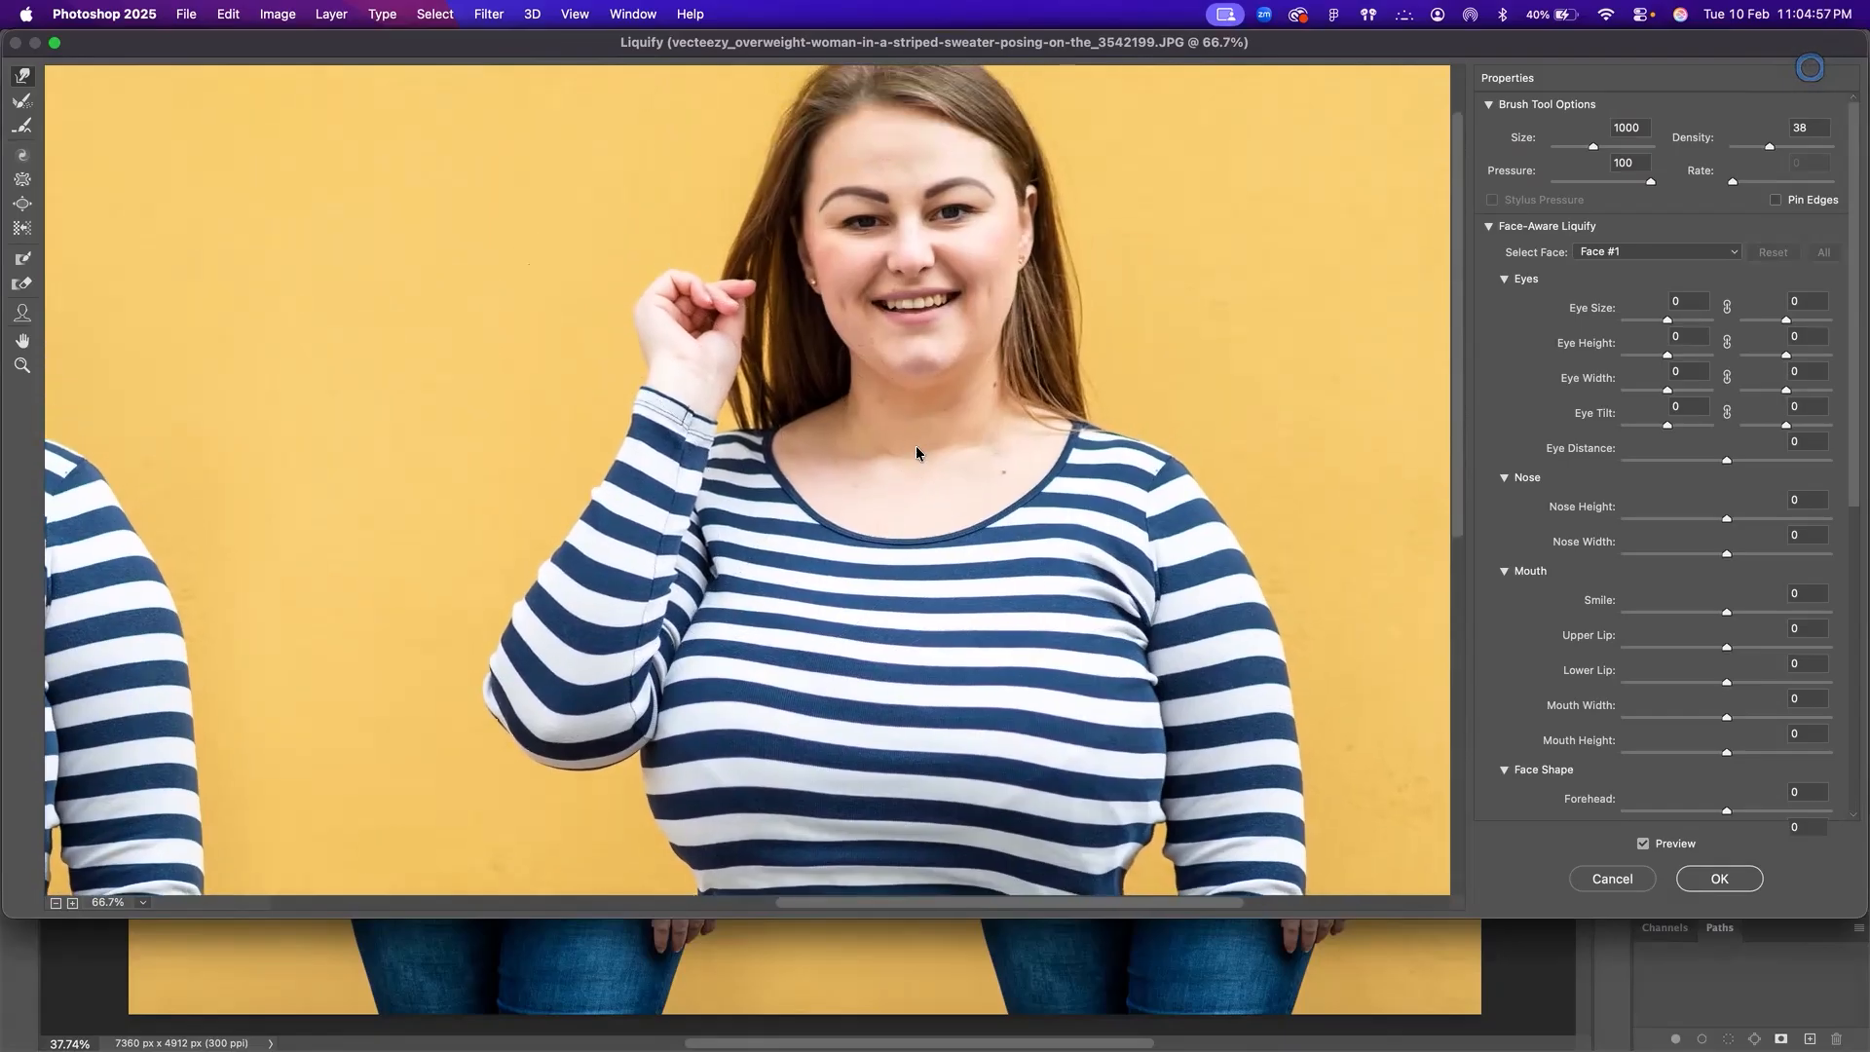
key(bracketleft)
key(bracketleft)
key(bracketleft)
key(bracketleft)
key(bracketleft)
key(bracketleft)
key(bracketleft)
key(bracketleft)
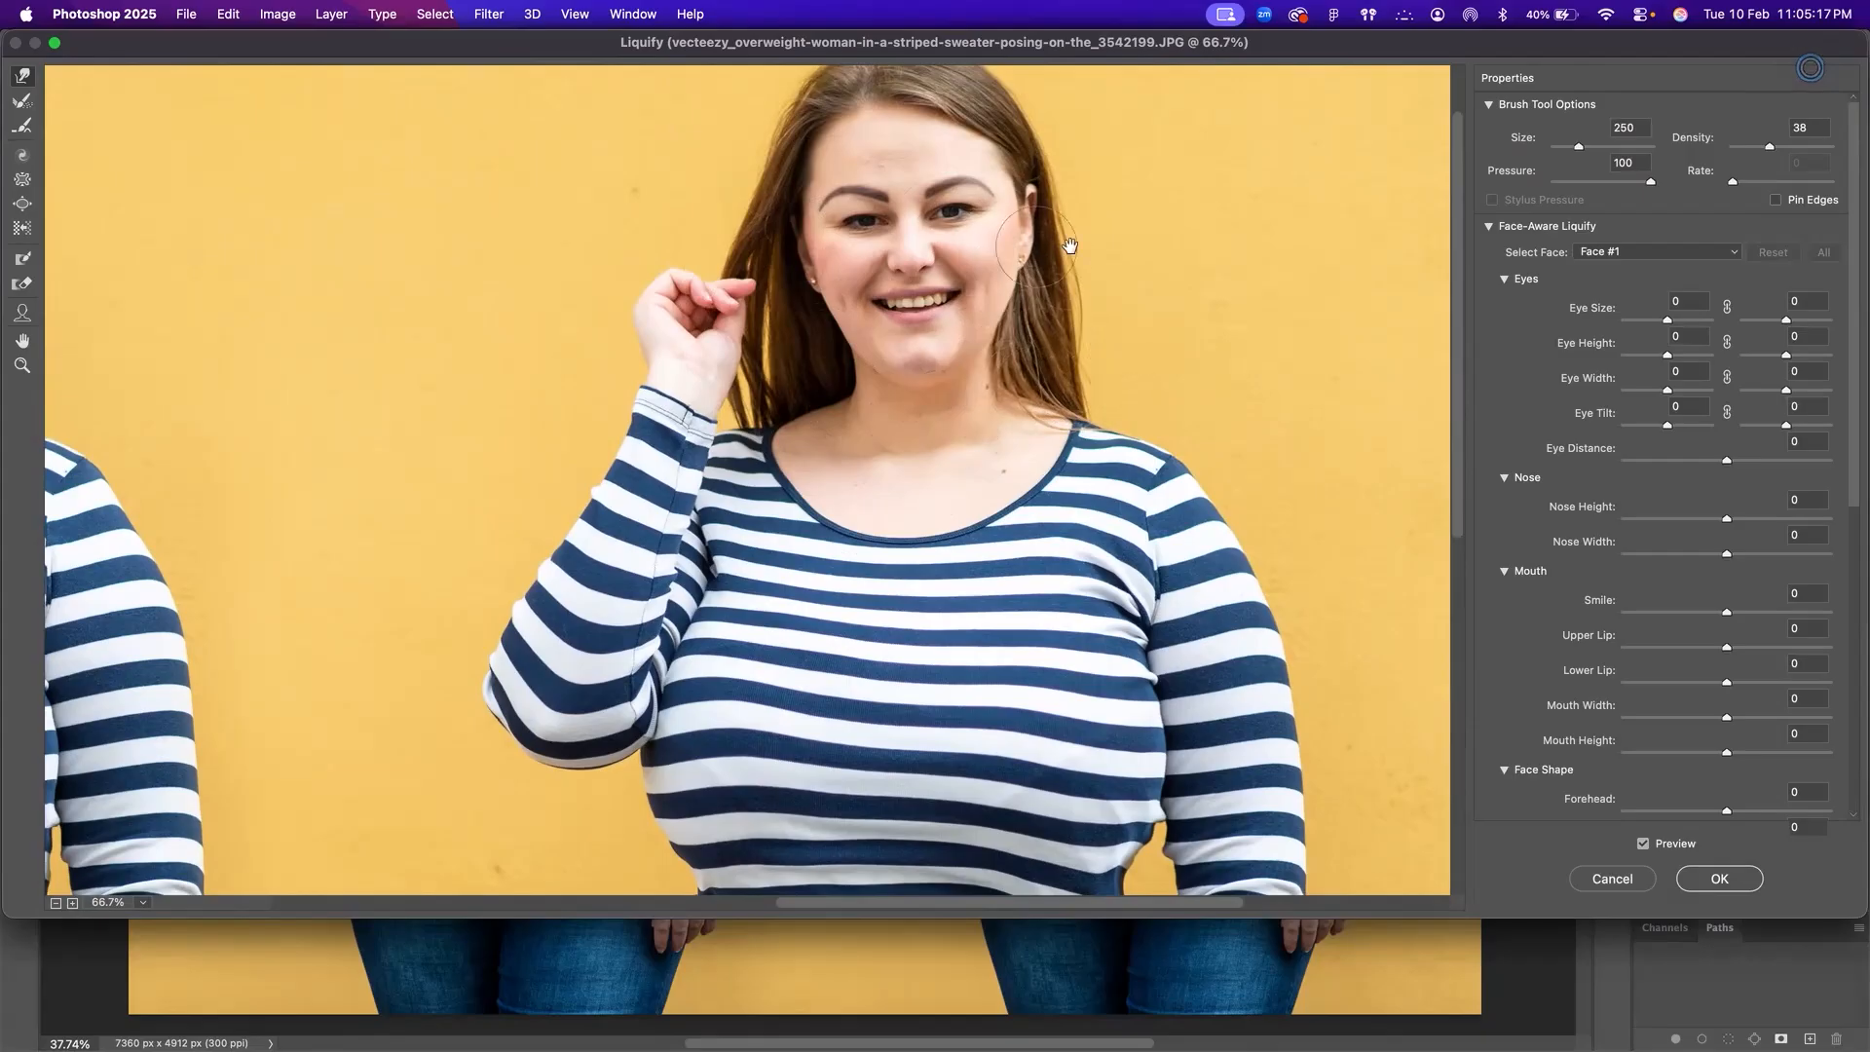
Step: Compare the original and slimmed right figure at 33.3% zoom by toggling the Liquify preview
drag(1069, 245, 1067, 340)
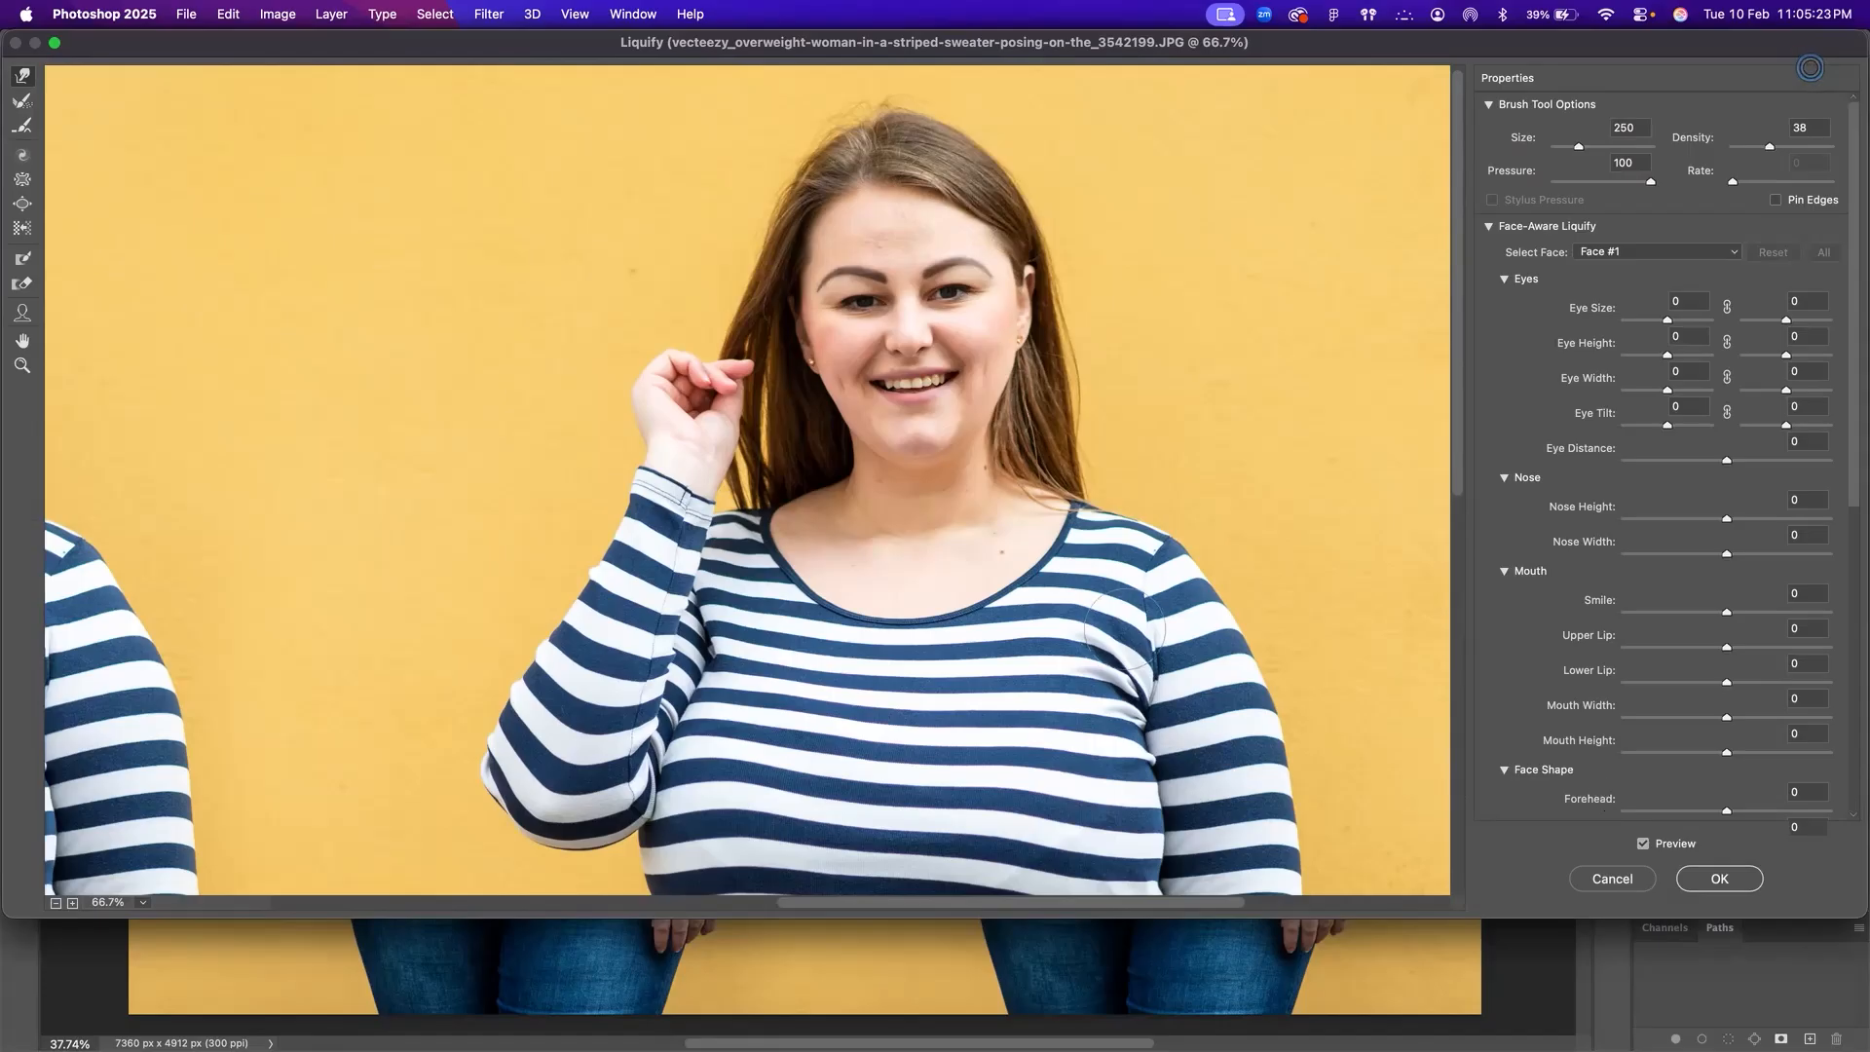
drag(1060, 612, 1099, 368)
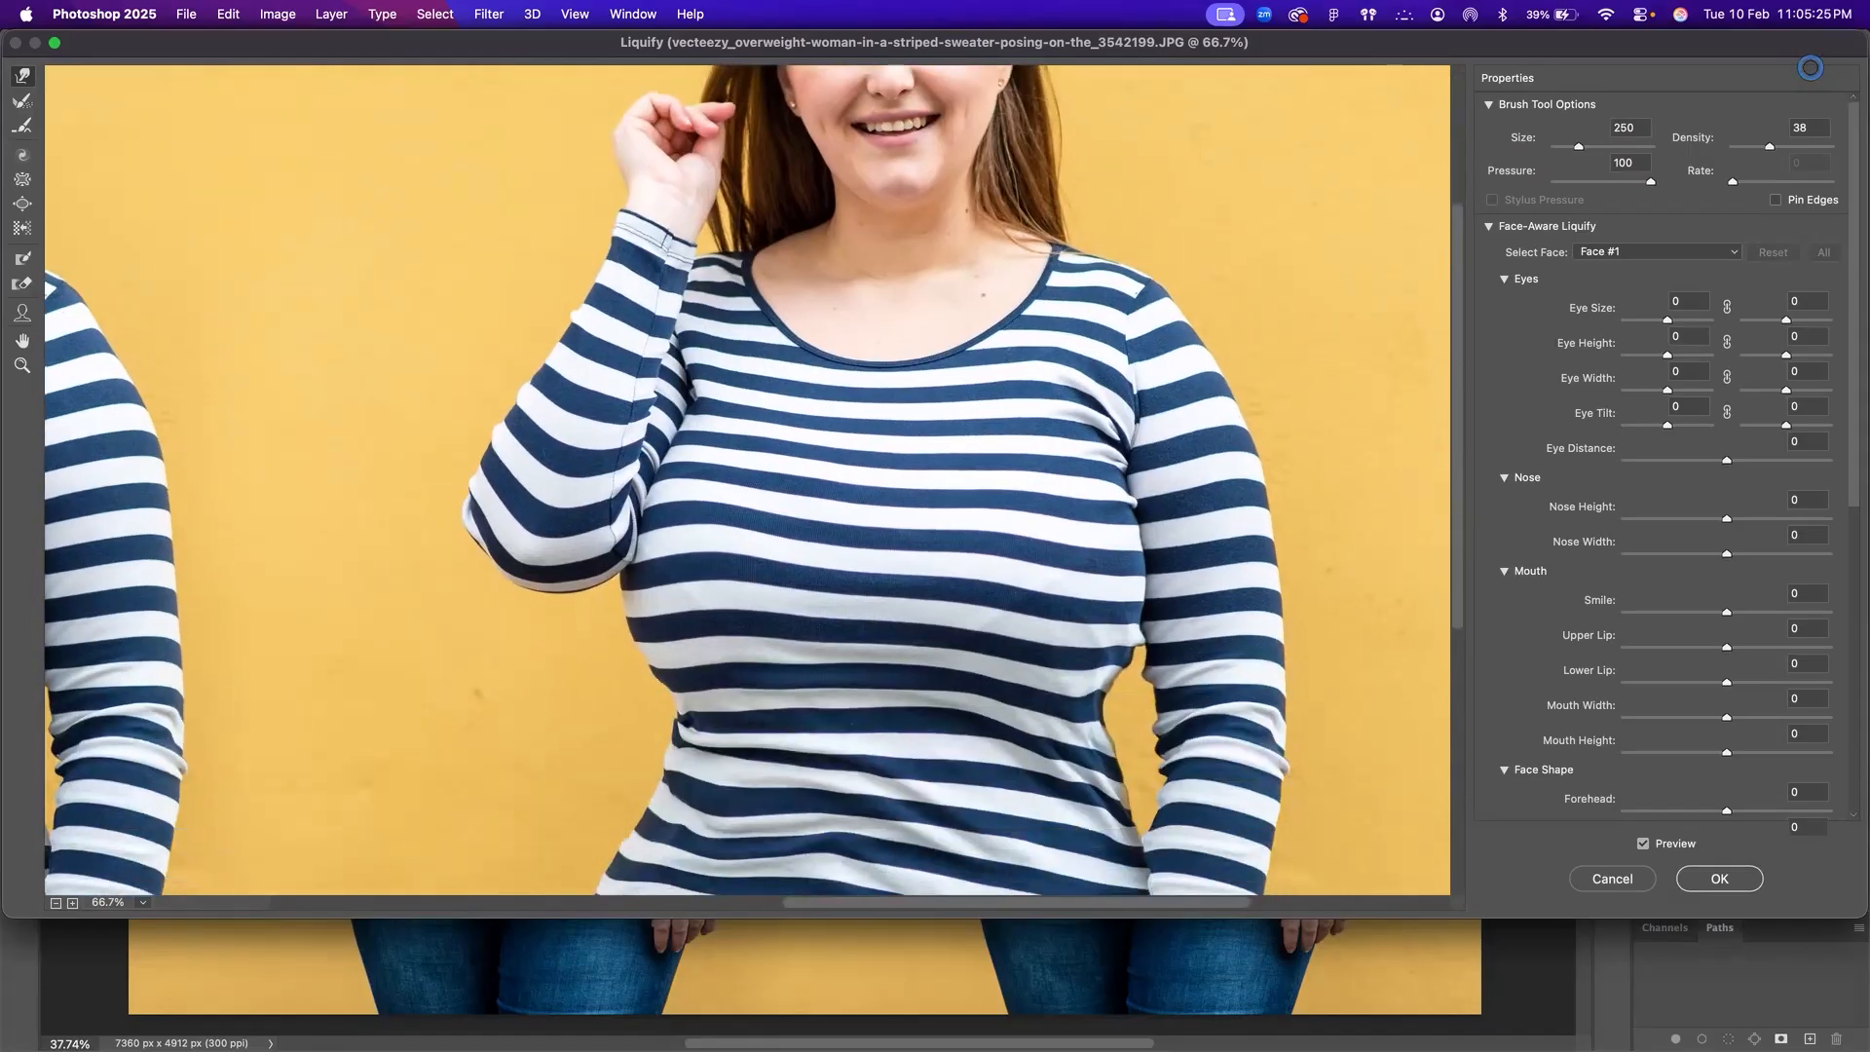
key(super+minus)
key(super+minus)
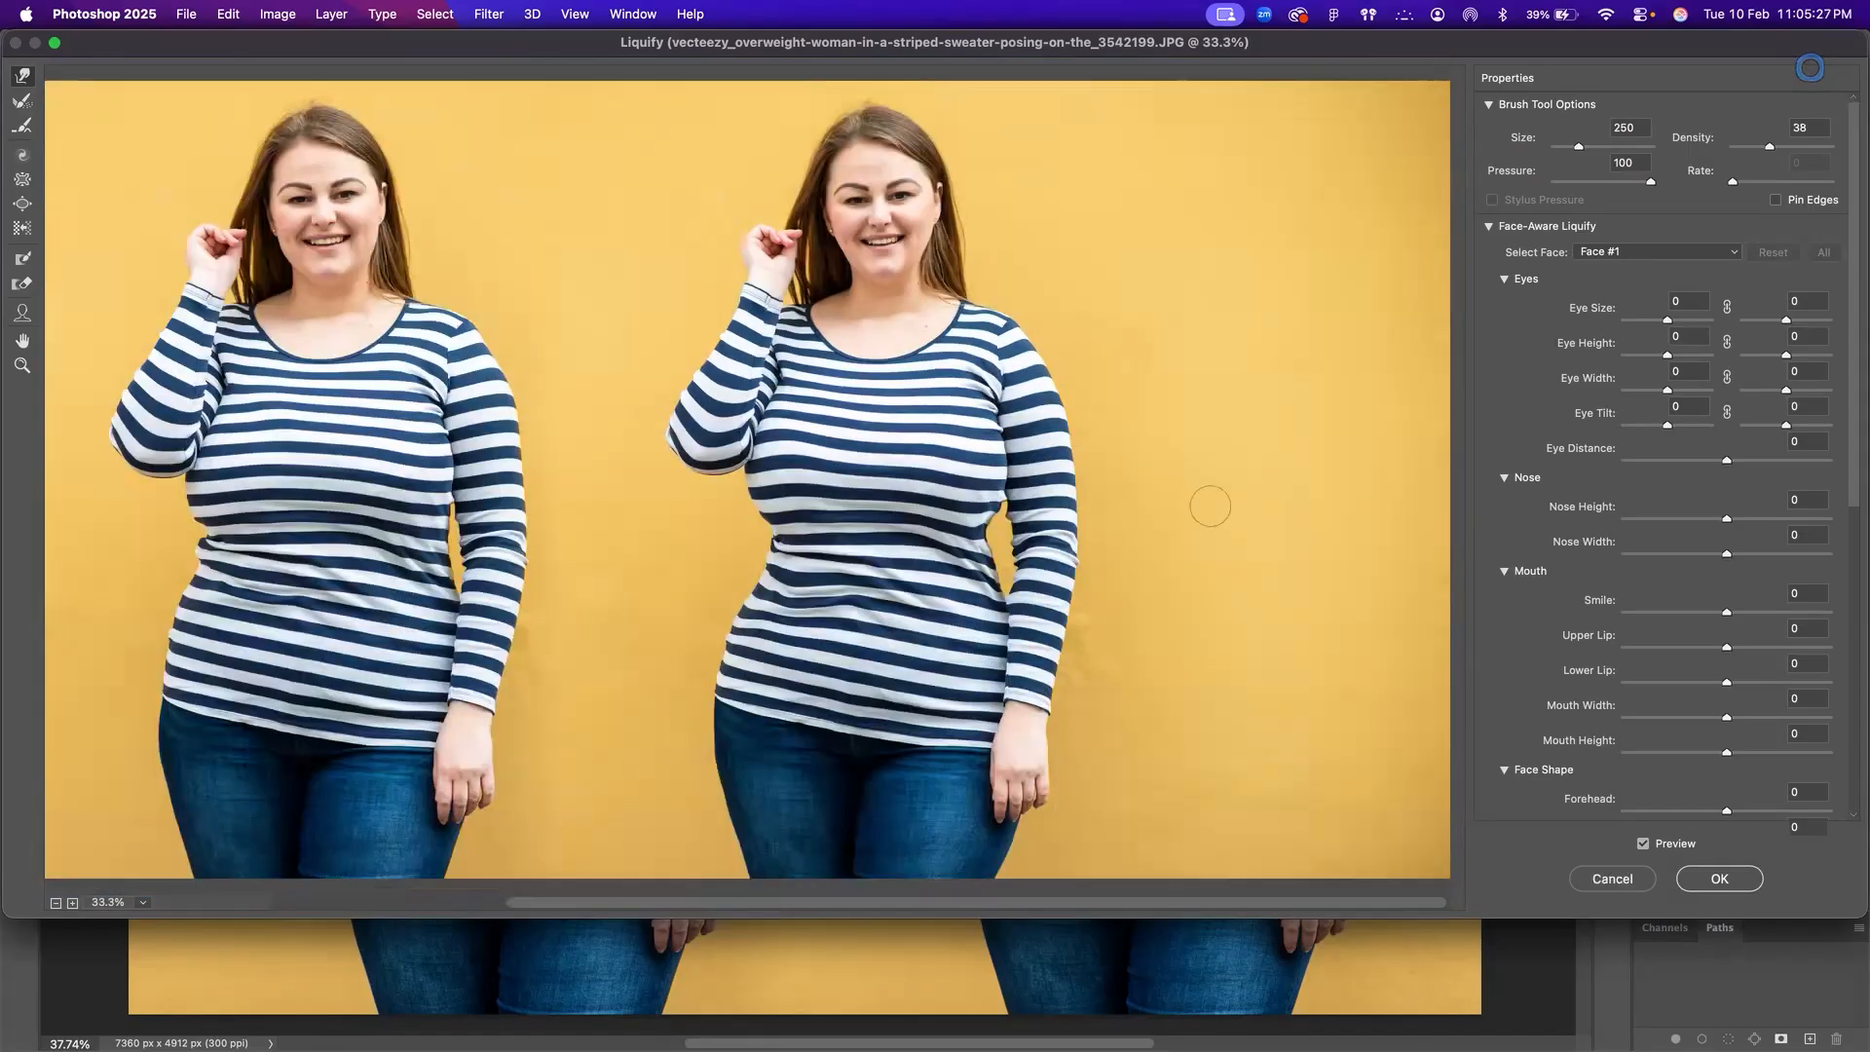
click(1642, 845)
click(1642, 843)
click(1642, 843)
click(1642, 843)
click(1641, 843)
click(1641, 843)
click(1642, 843)
click(1642, 843)
click(1641, 843)
click(1642, 843)
click(1641, 843)
click(1642, 843)
click(1641, 843)
click(1641, 843)
click(1641, 843)
click(1642, 844)
click(1642, 843)
Step: Enlarge the Forward Warp brush well beyond size 300 and push the right figure's arms, torso and legs inward
drag(1126, 575, 1242, 571)
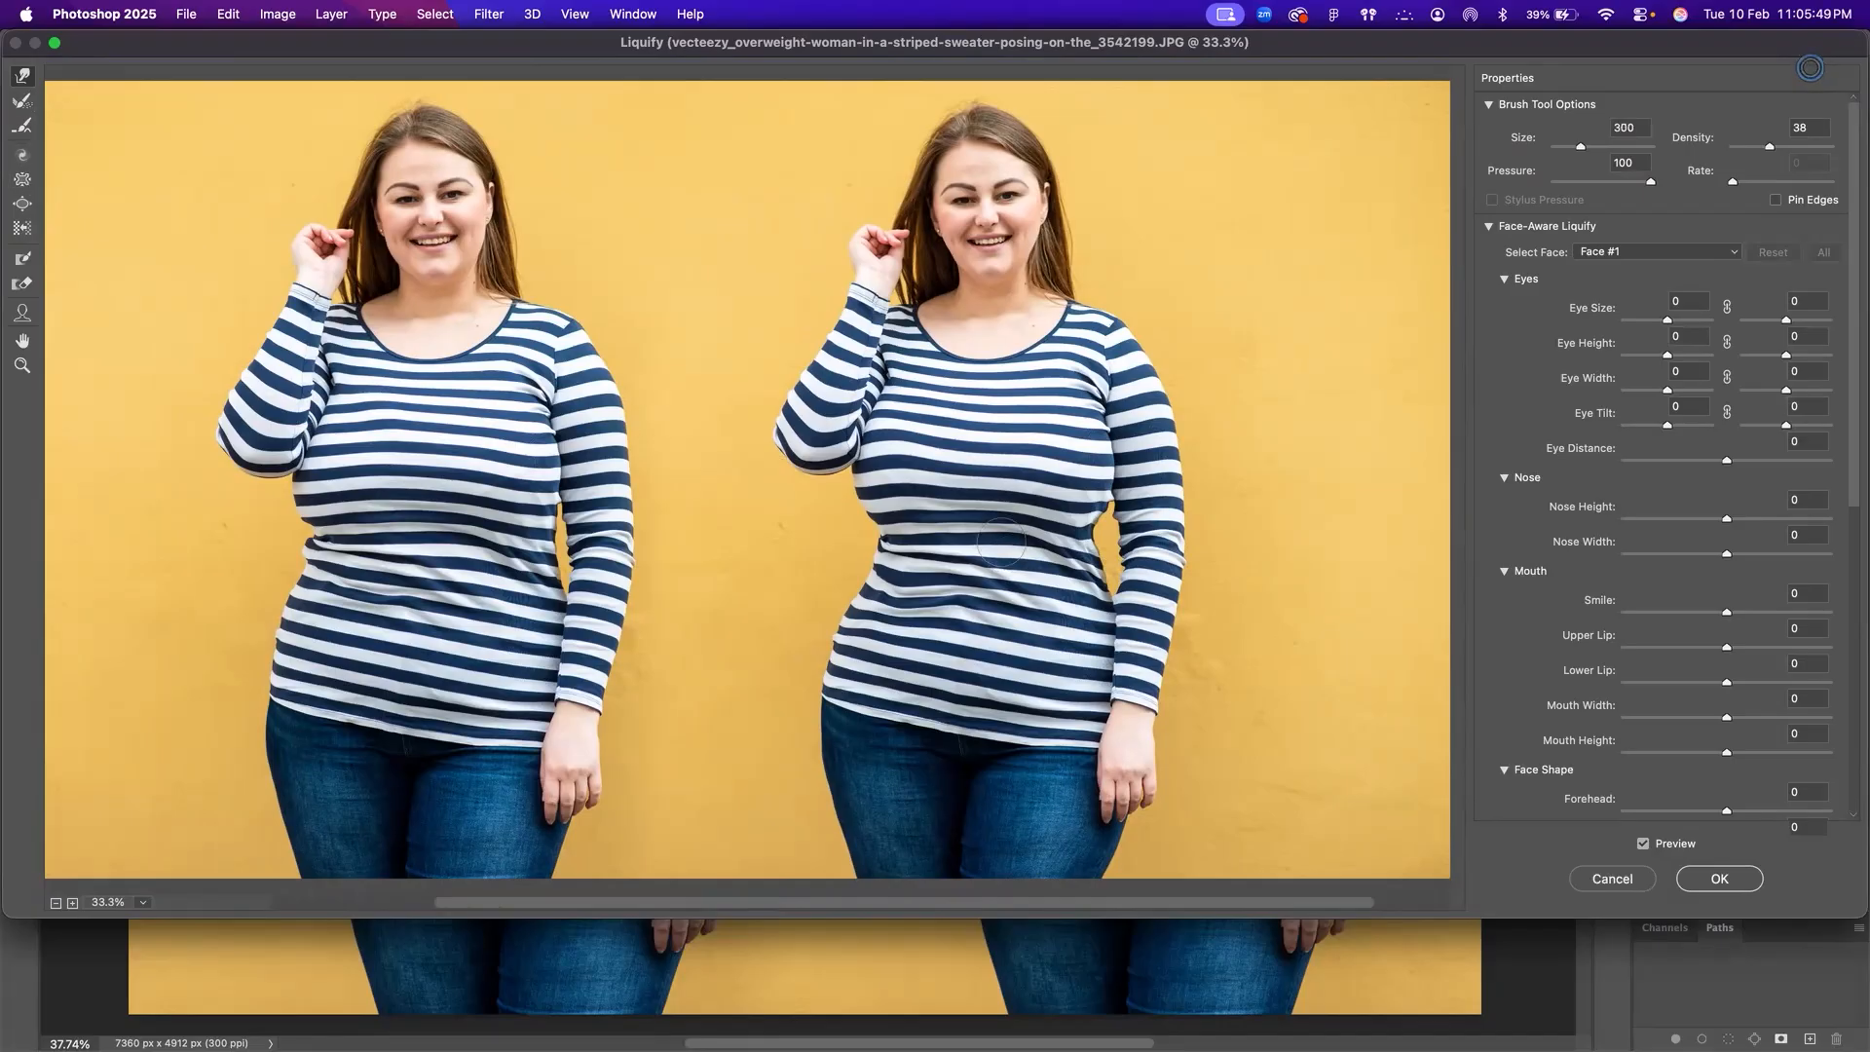
key(])
key(])
key(])
key(])
key(])
key(])
key(])
key(])
key(])
key(])
key(])
key(])
key(])
key(])
key(])
key(])
key(])
key(])
key(])
key(])
drag(1148, 450, 1127, 437)
mouse_move(884, 443)
mouse_down()
mouse_move(797, 698)
mouse_move(804, 720)
mouse_move(819, 706)
mouse_move(820, 796)
mouse_move(1036, 793)
mouse_move(1022, 784)
mouse_move(1109, 748)
mouse_move(1113, 808)
mouse_up()
drag(1091, 542, 1096, 550)
Step: Reduce the Forward Warp brush to size 500
key(bracketleft)
key(bracketleft)
key(bracketleft)
key(bracketleft)
key(bracketleft)
key(bracketleft)
key(bracketleft)
key(bracketleft)
key(bracketleft)
key(bracketleft)
key(bracketleft)
key(bracketleft)
key(bracketleft)
key(bracketleft)
key(bracketleft)
key(bracketleft)
key(bracketleft)
key(bracketleft)
key(bracketleft)
key(bracketleft)
key(bracketleft)
key(bracketleft)
key(bracketleft)
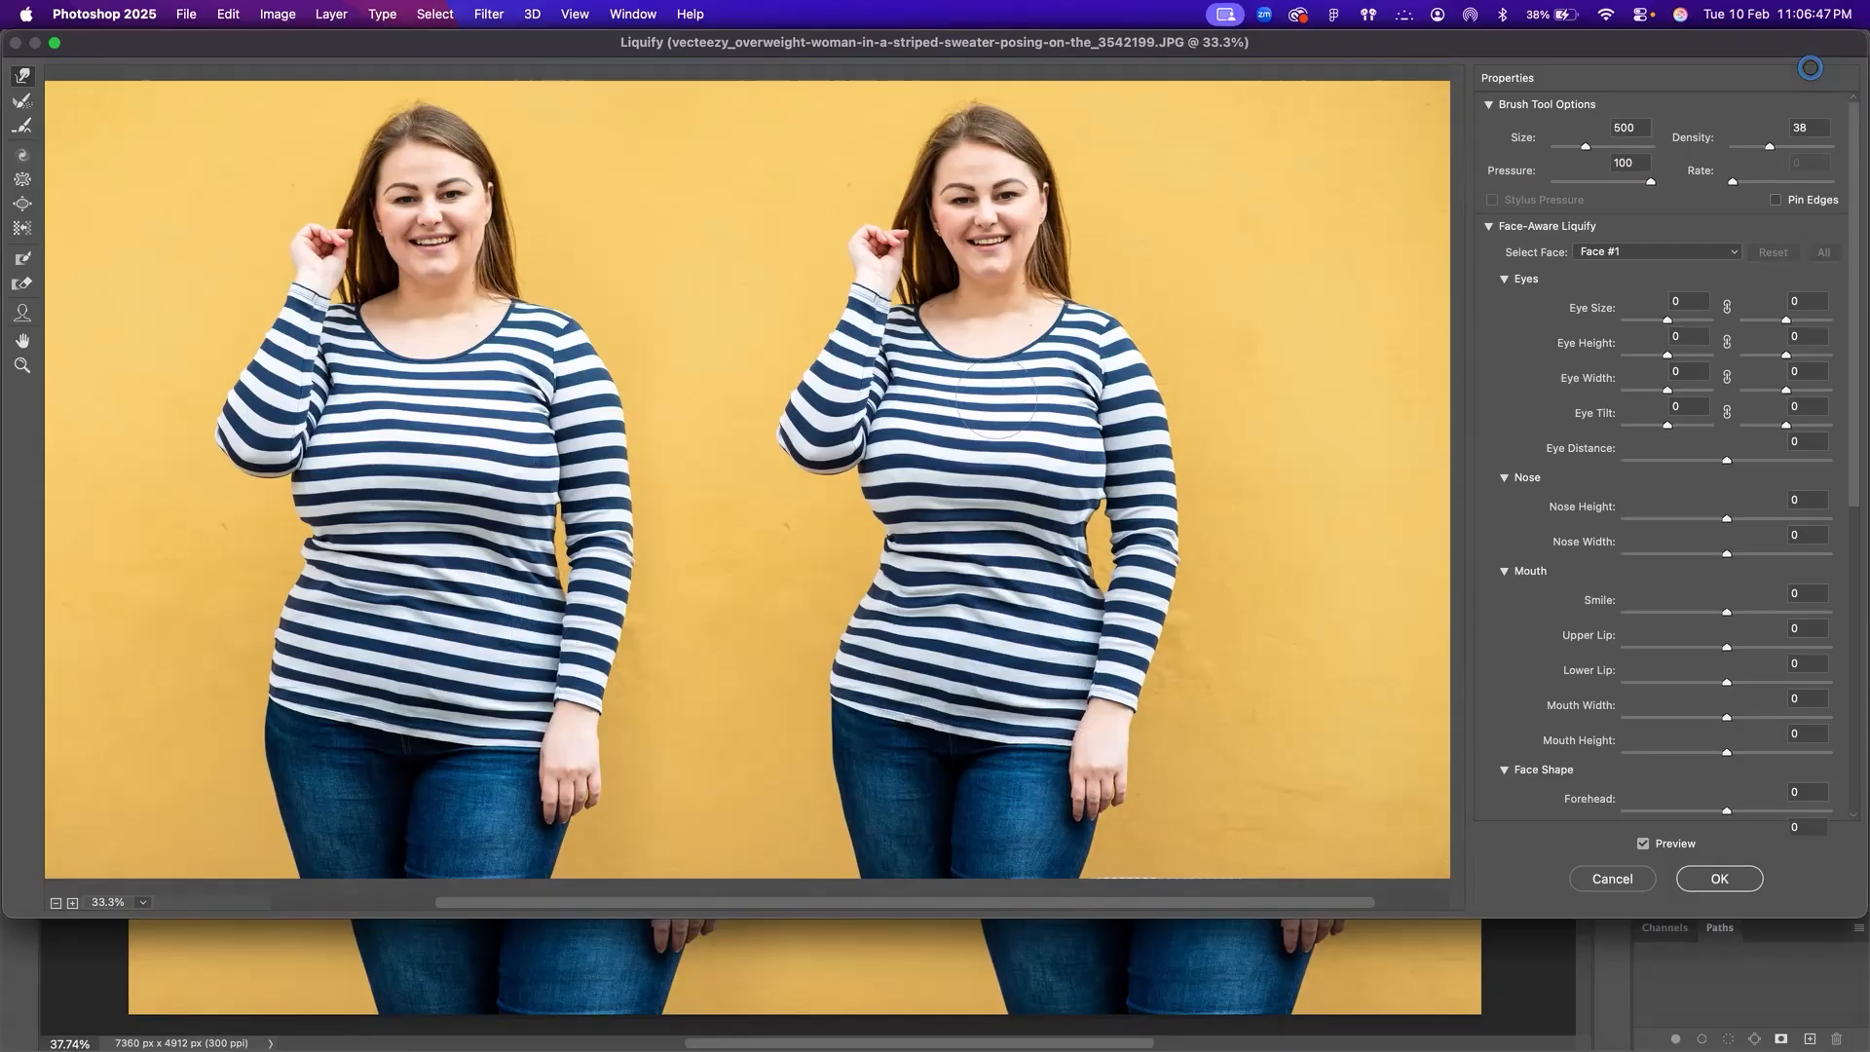
Step: Toggle the Liquify preview to compare the original and slimmed versions of the right figure
click(1643, 844)
click(1643, 844)
click(1643, 844)
click(1643, 844)
click(1643, 844)
click(1642, 844)
Step: Enlarge the Forward Warp brush to size 900
key(bracketright)
key(bracketright)
key(bracketright)
key(bracketright)
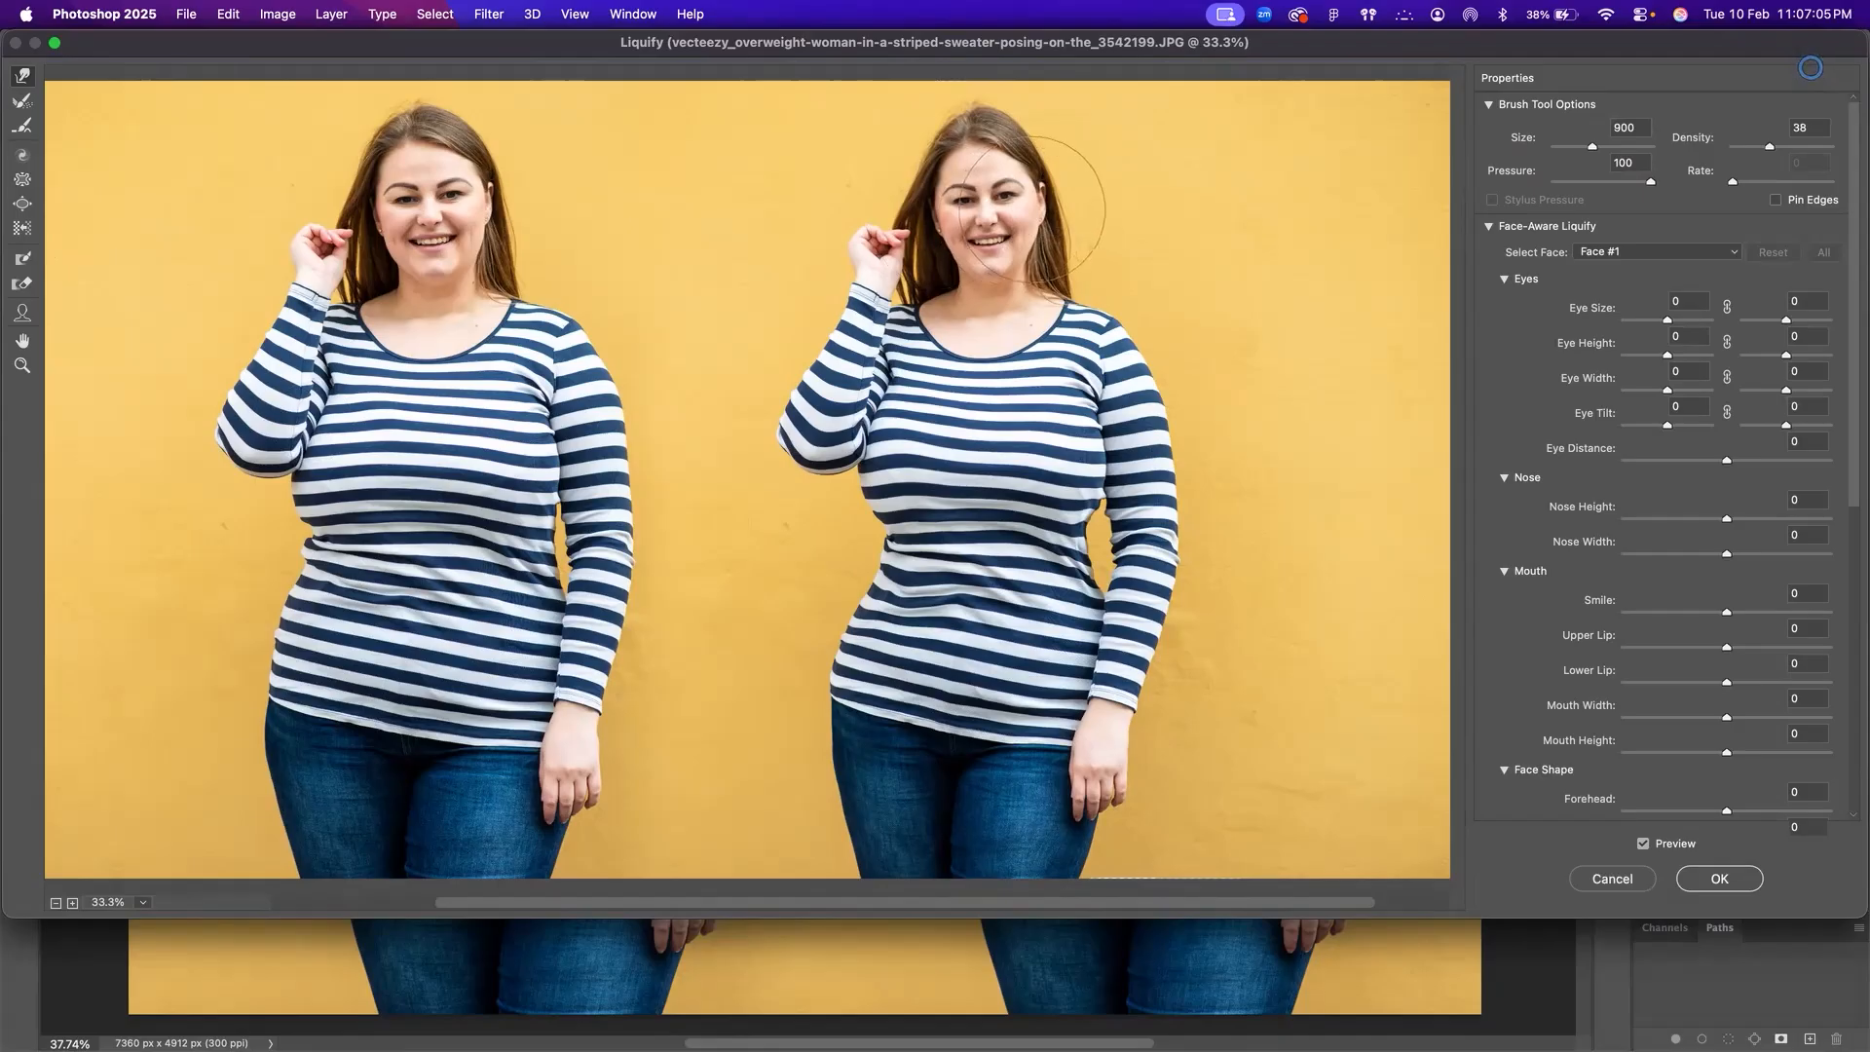
Step: Examine the right figure's waist, arms and face by repeatedly switching the Liquify preview off and on
click(1643, 844)
click(1643, 845)
click(1642, 844)
click(1643, 844)
click(1642, 844)
click(1643, 844)
click(1642, 844)
click(1642, 844)
click(1643, 844)
click(1643, 844)
click(1643, 844)
click(1642, 845)
click(1643, 844)
click(1643, 845)
click(1643, 844)
click(1643, 844)
Step: Reduce the Forward Warp brush to size 200
key(bracketleft)
key(bracketleft)
key(bracketleft)
key(bracketleft)
key(bracketleft)
key(bracketleft)
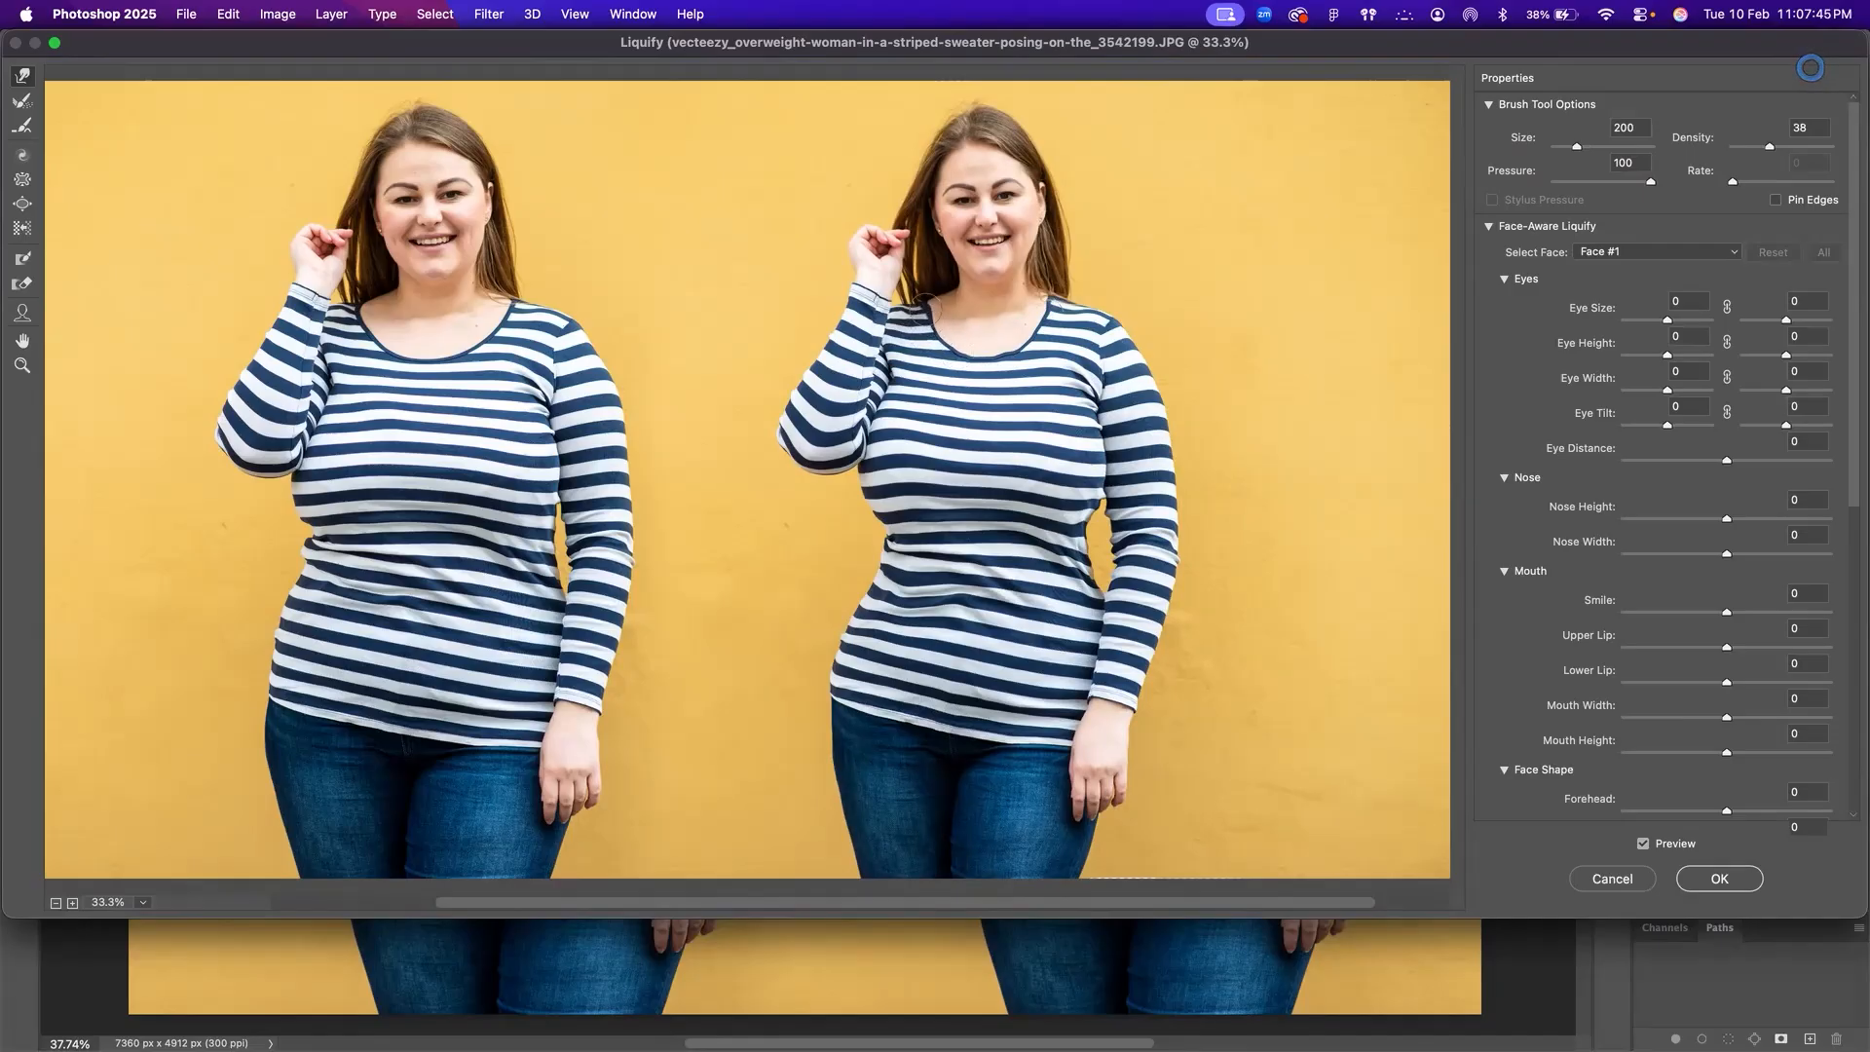
Step: Set the Forward Warp brush to size 1200 and push the right figure's raised elbow inward
key(bracketright)
key(bracketright)
key(bracketright)
key(bracketright)
key(bracketright)
key(bracketright)
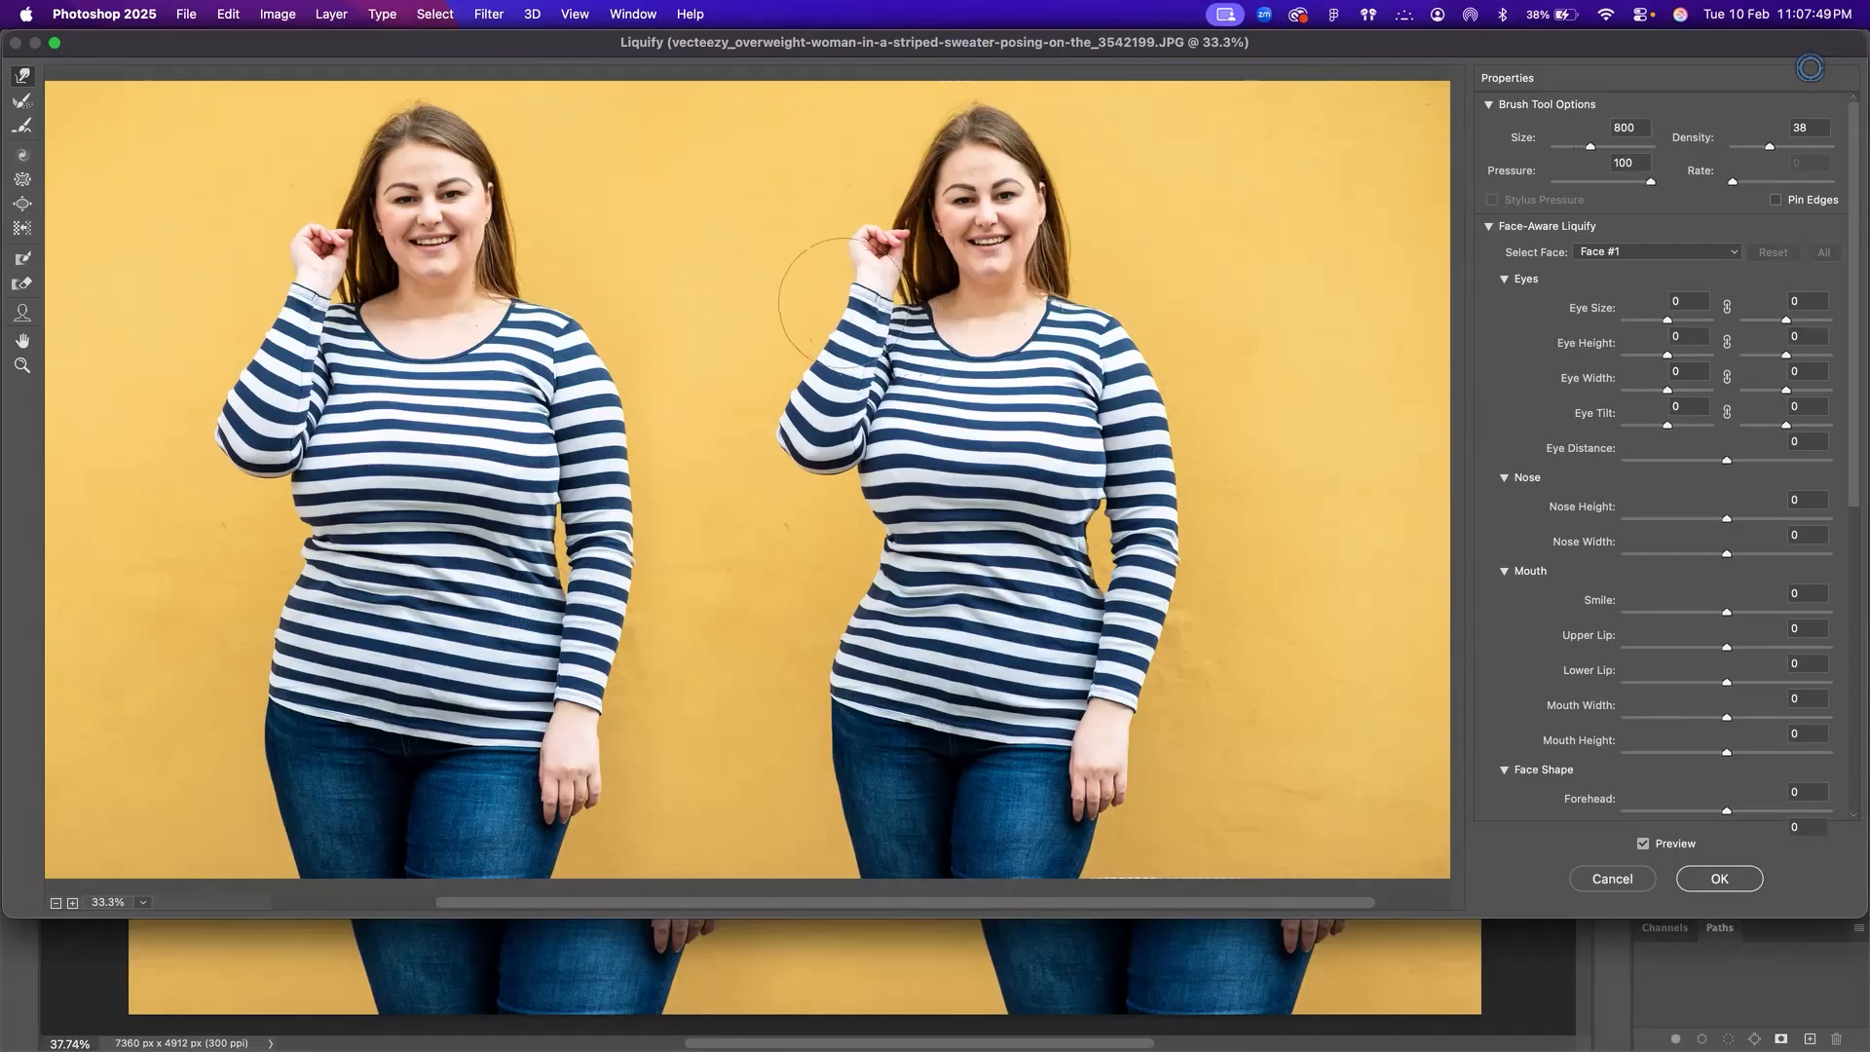
key(alt)
key(bracketright)
key(bracketright)
key(bracketright)
key(bracketright)
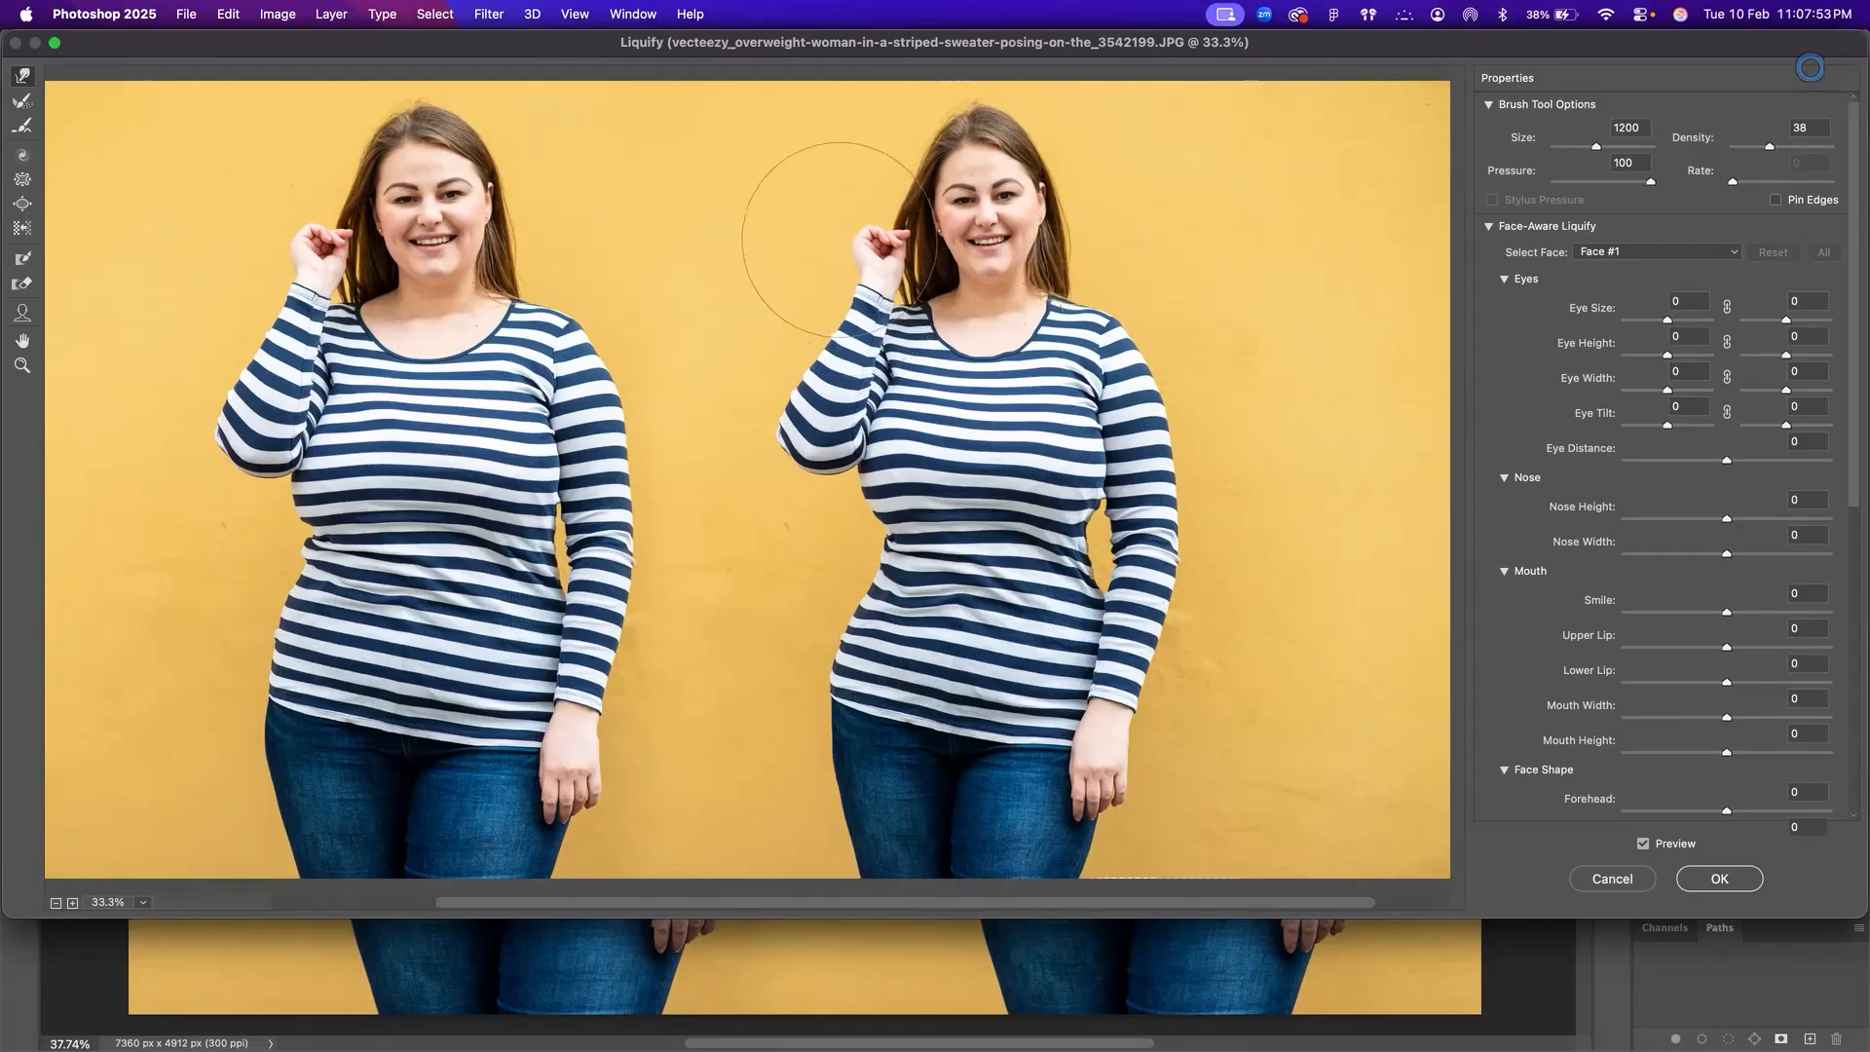
key(alt)
mouse_move(762, 444)
mouse_down()
mouse_move(751, 367)
mouse_move(775, 399)
mouse_up()
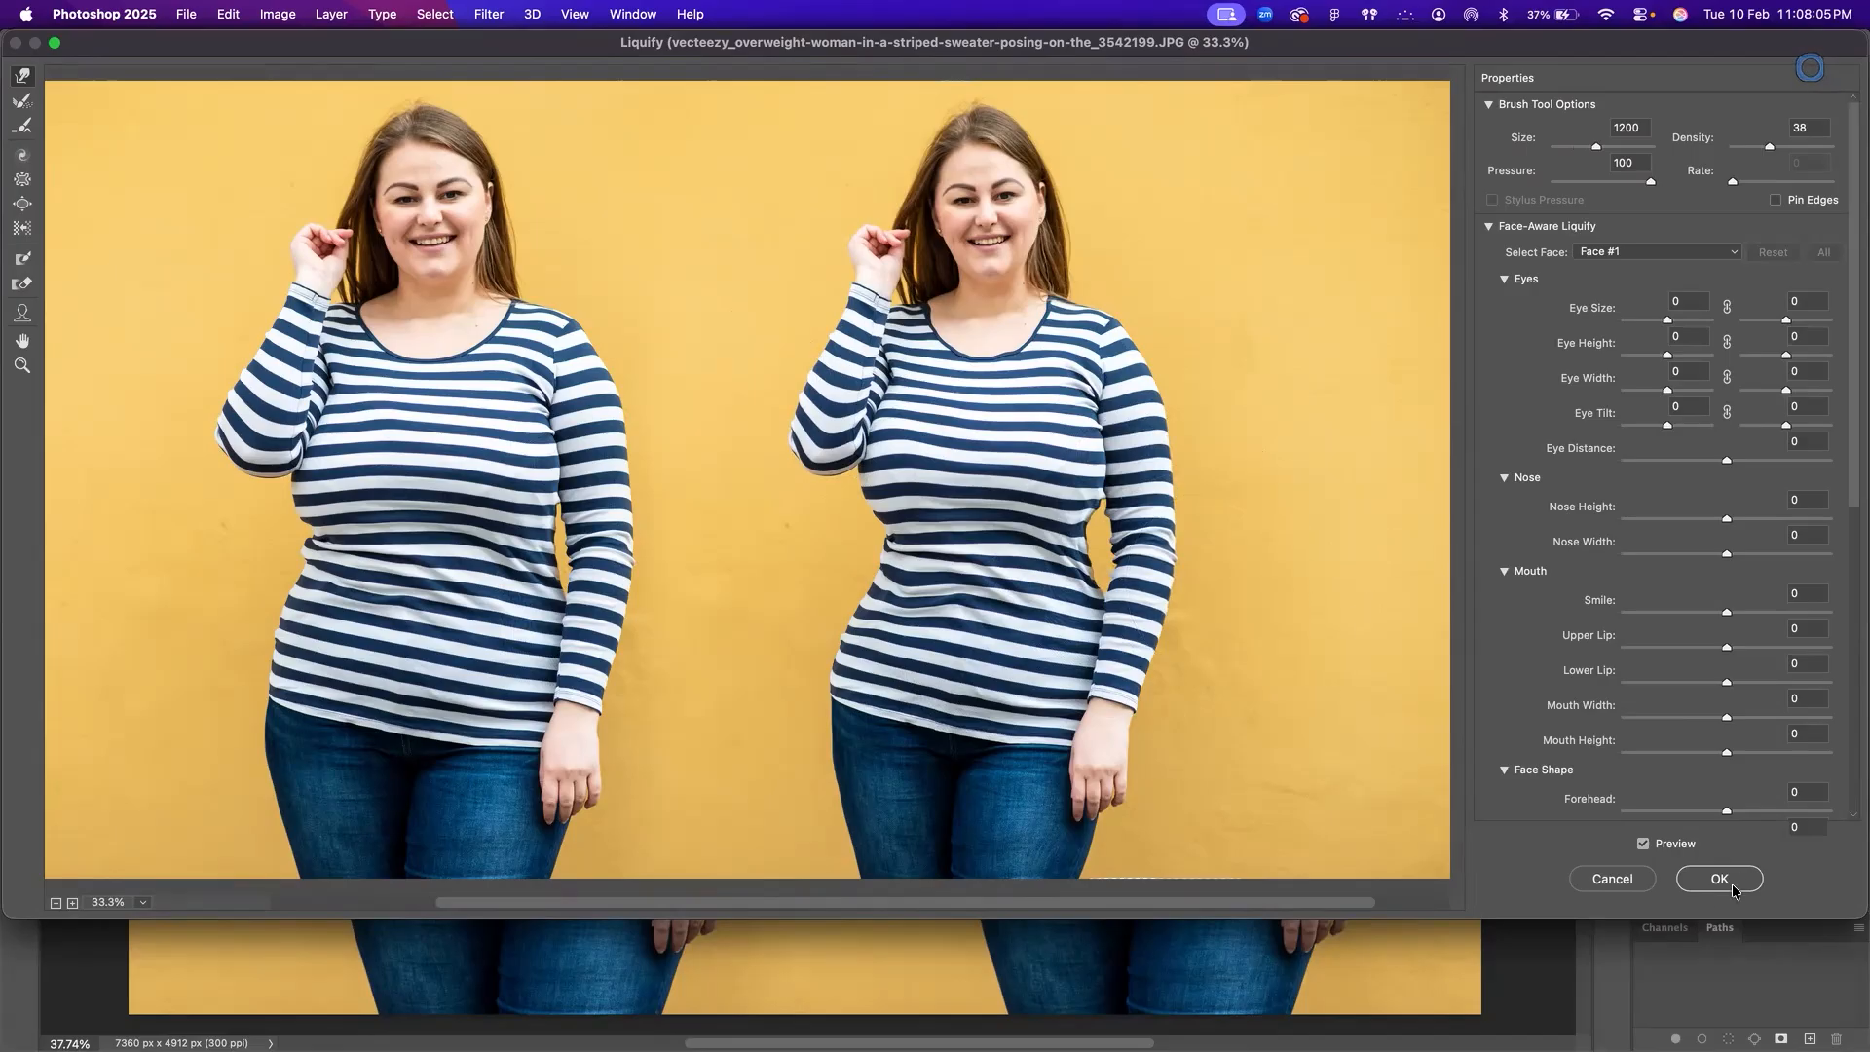
Step: Check the elbow correction against the original with the preview toggled and apply the Liquify changes
click(1644, 848)
click(1644, 848)
click(1643, 845)
click(1644, 845)
click(1644, 845)
click(1643, 845)
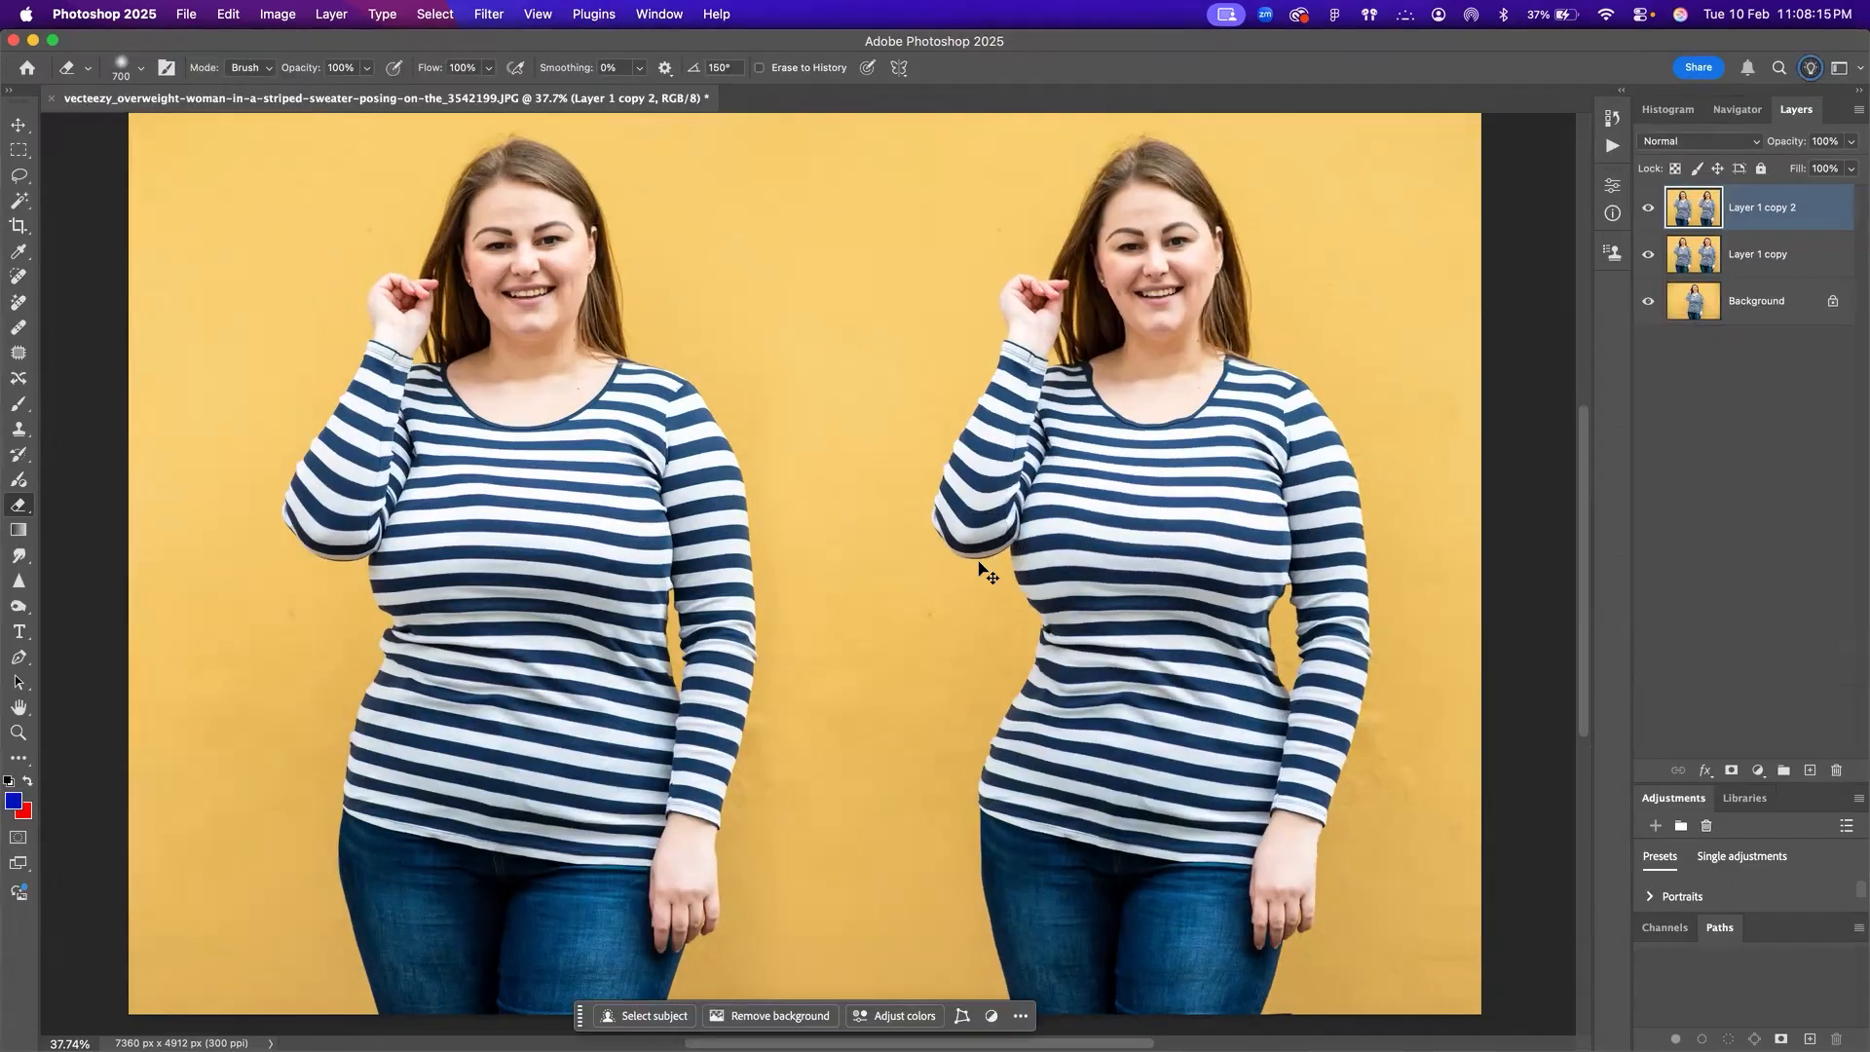
Step: Shift the Layer 1 copy 2 image slightly left on the canvas and remove its background
key(super+minus)
key(super+minus)
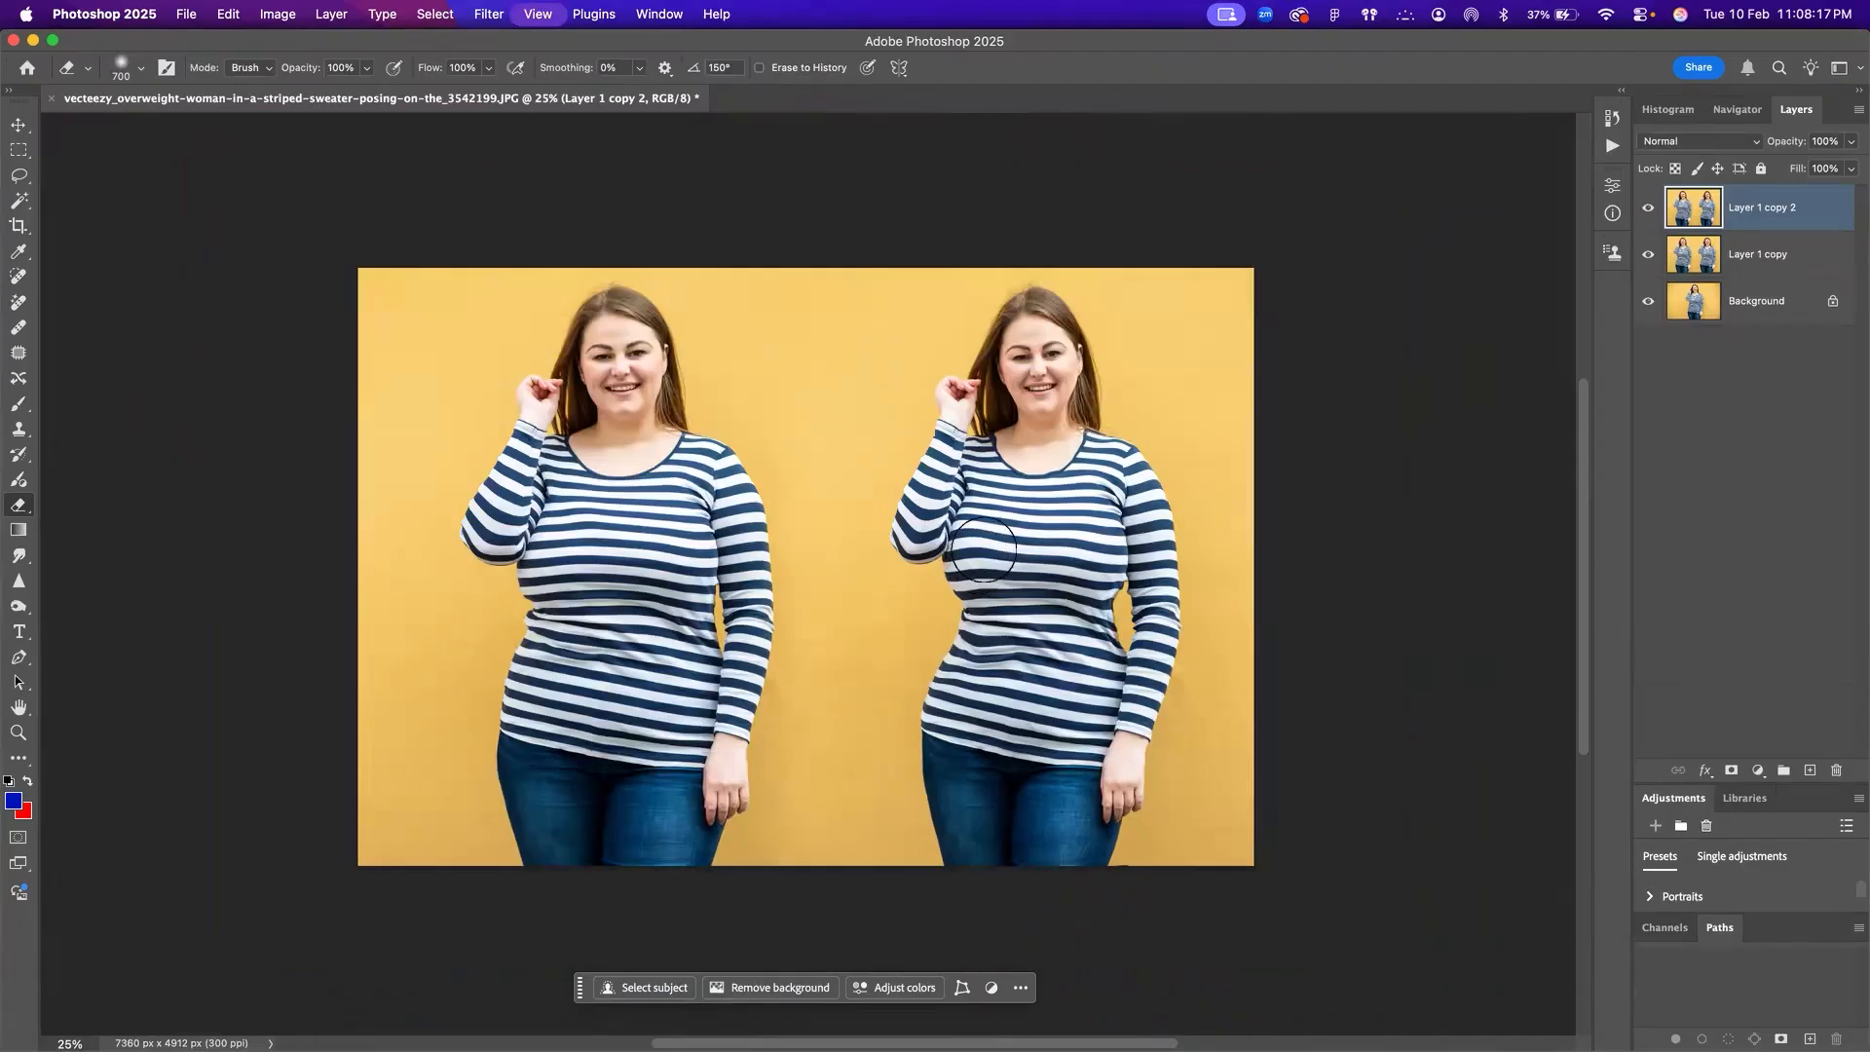
scroll(760, 516, right, 2)
scroll(760, 516, left, 2)
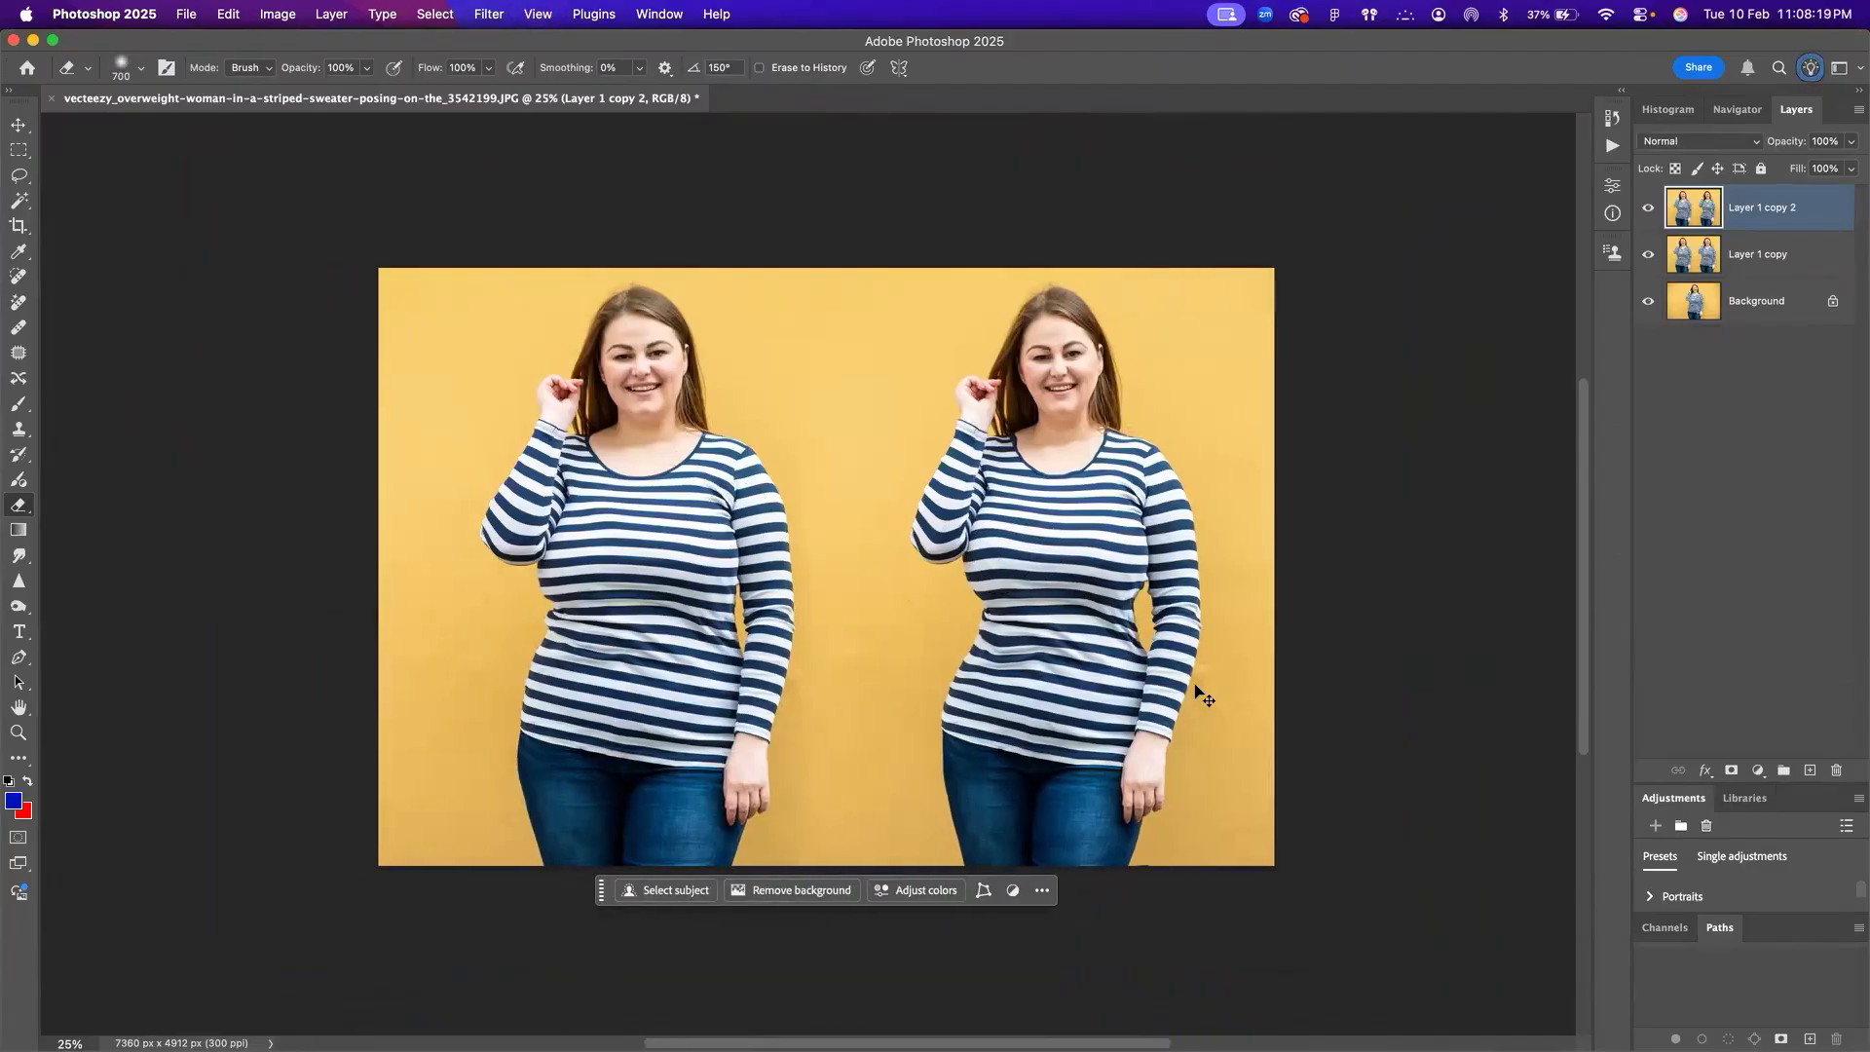
key(v)
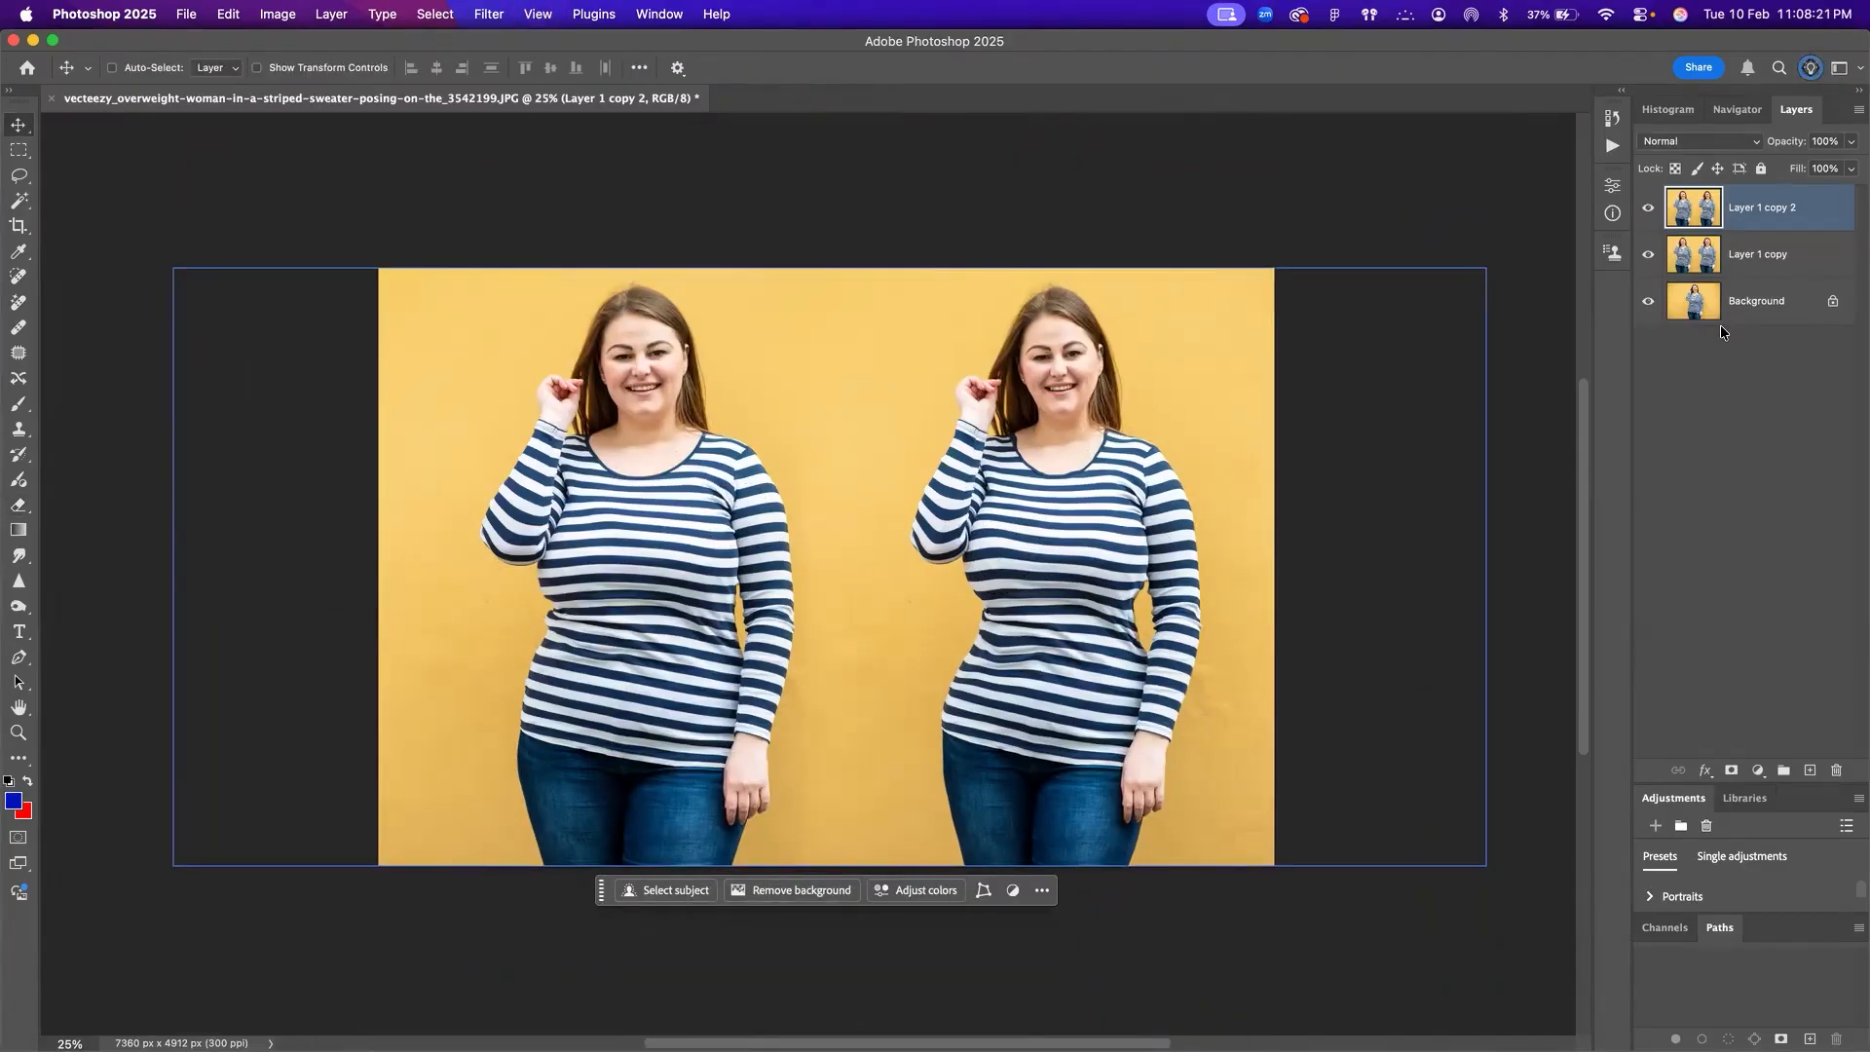
drag(1017, 444, 1014, 444)
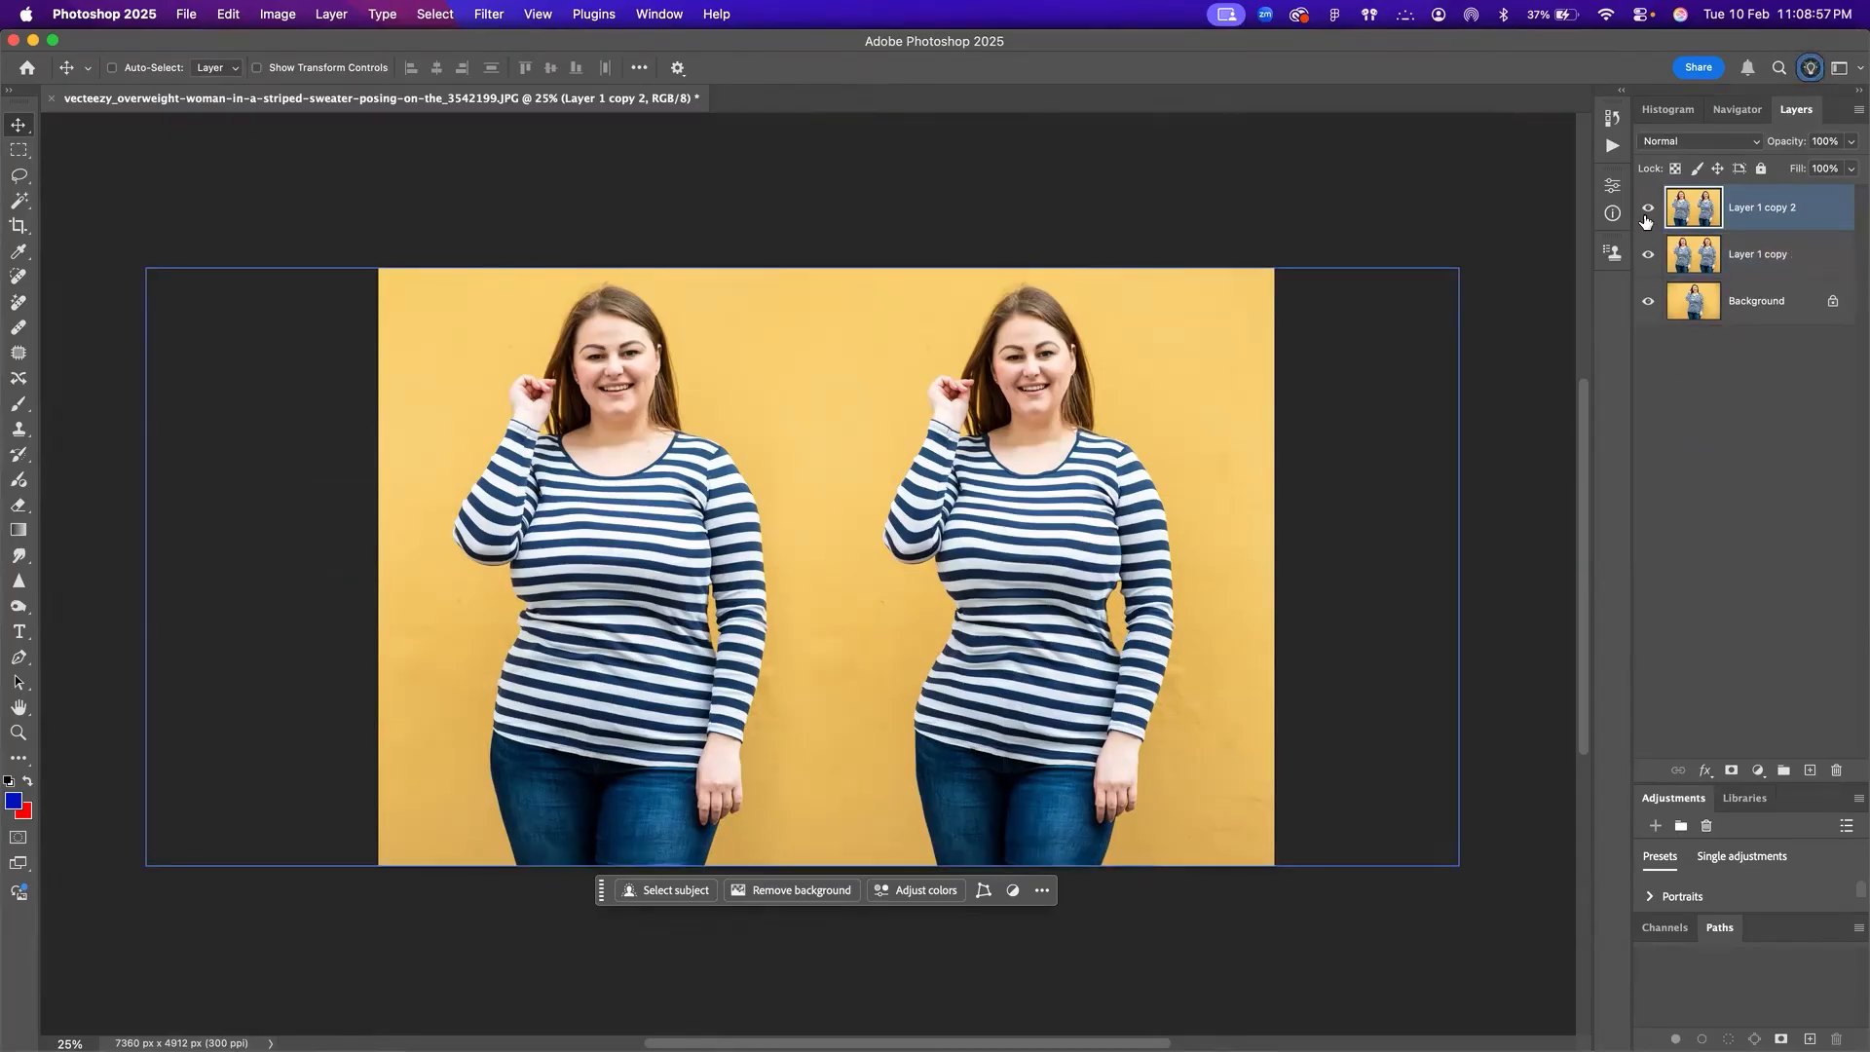
click(787, 893)
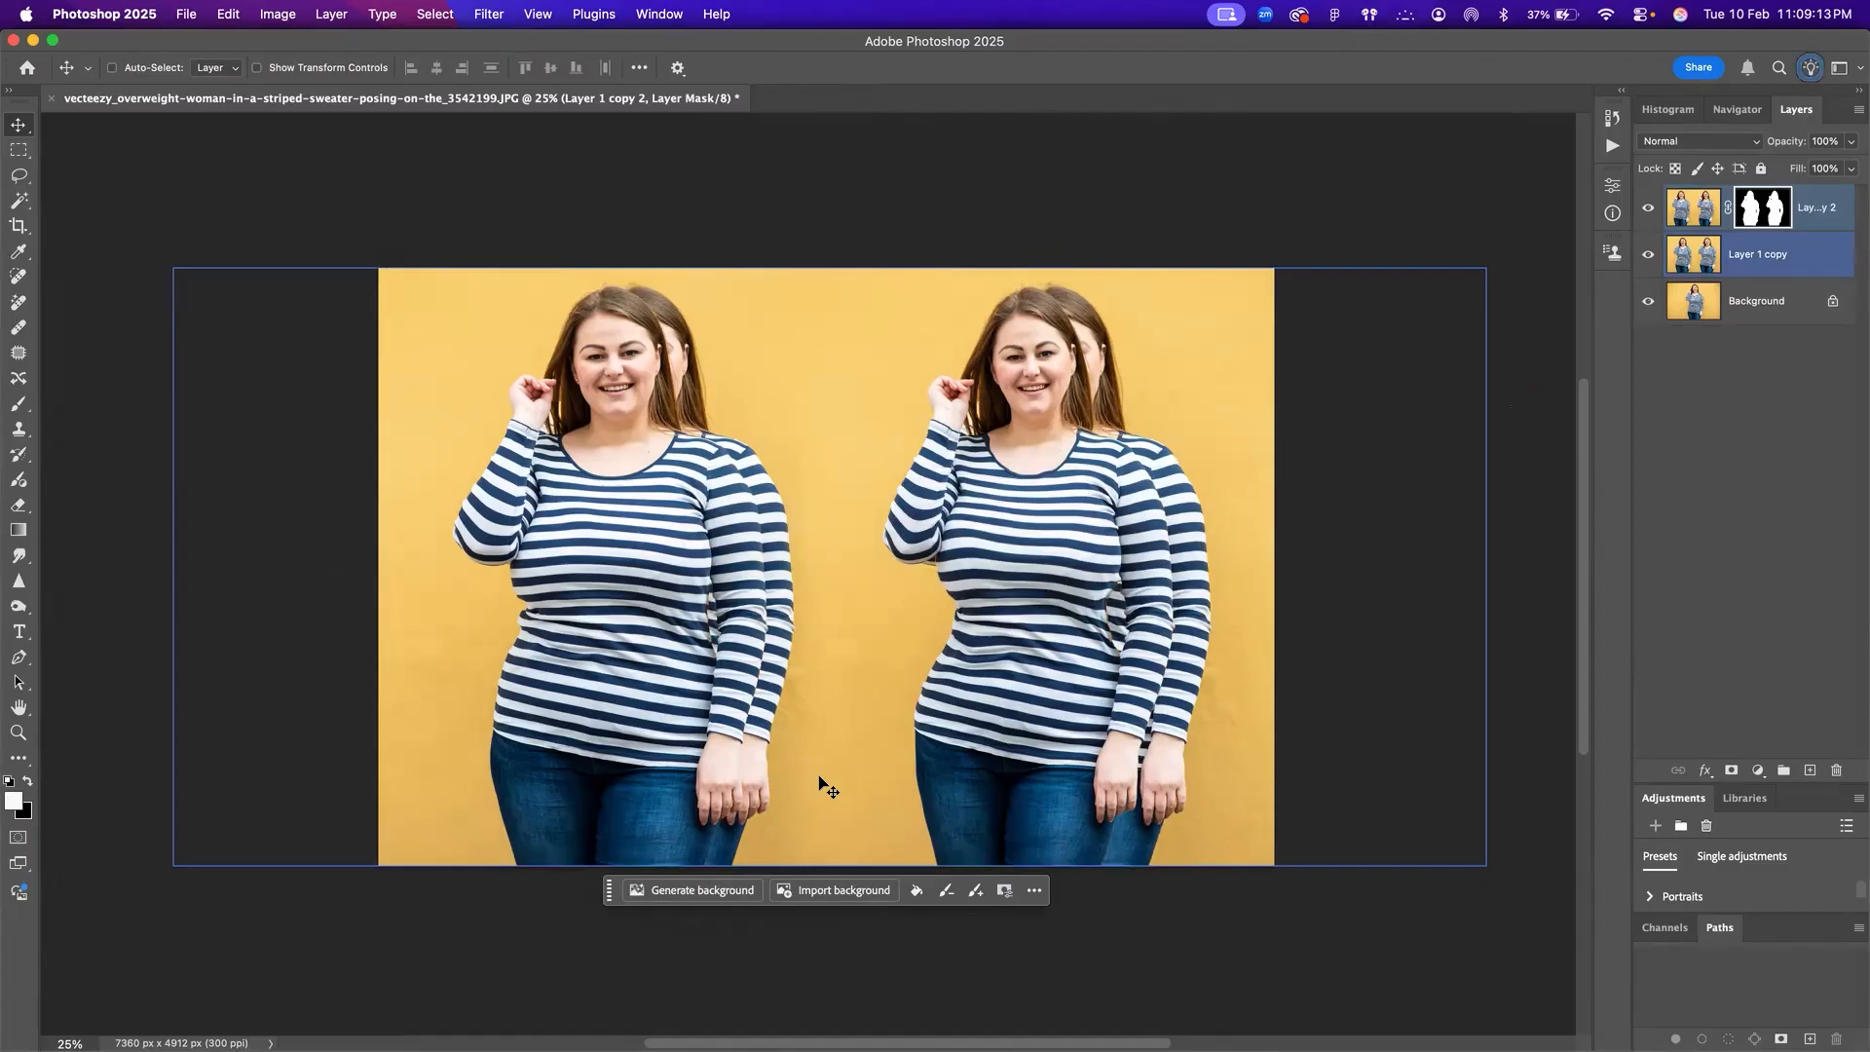
Step: Add a new layer above Layer 1 copy and fill it with the blue foreground color
click(1750, 270)
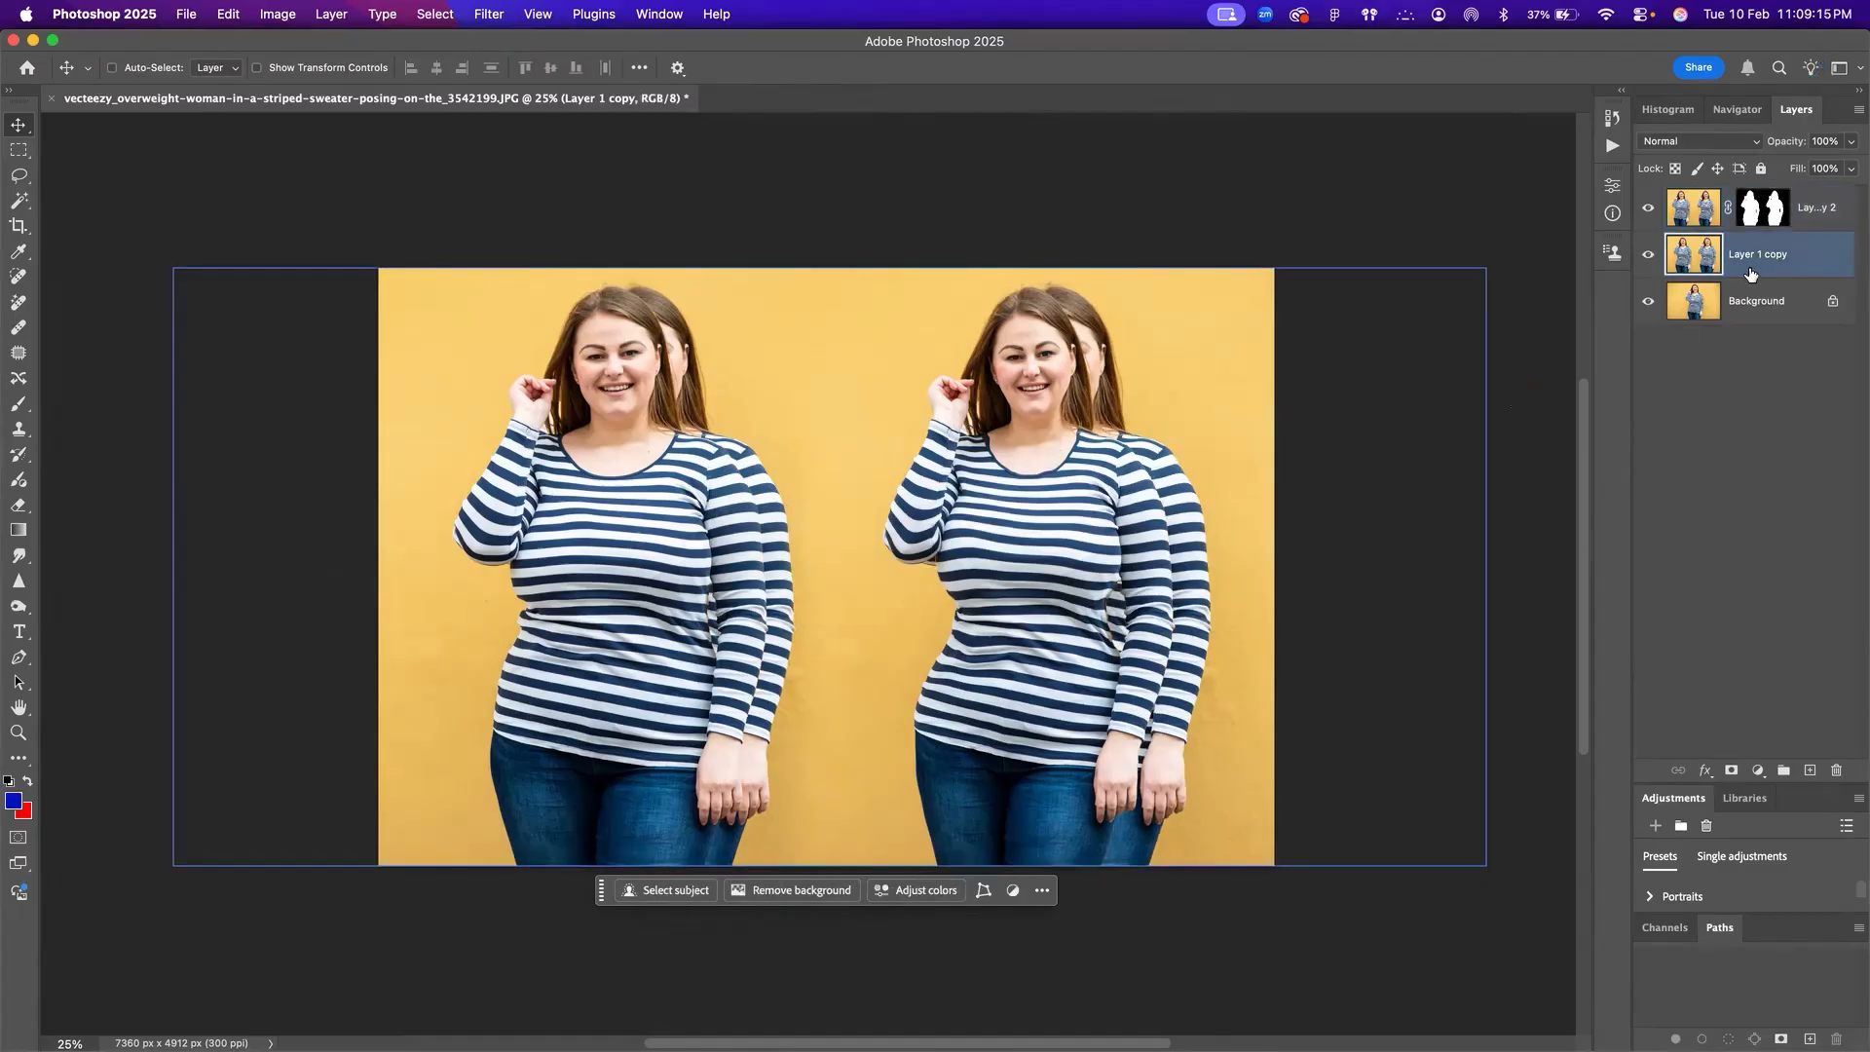
key(super+shift+n)
key(Return)
key(alt+BackSpace)
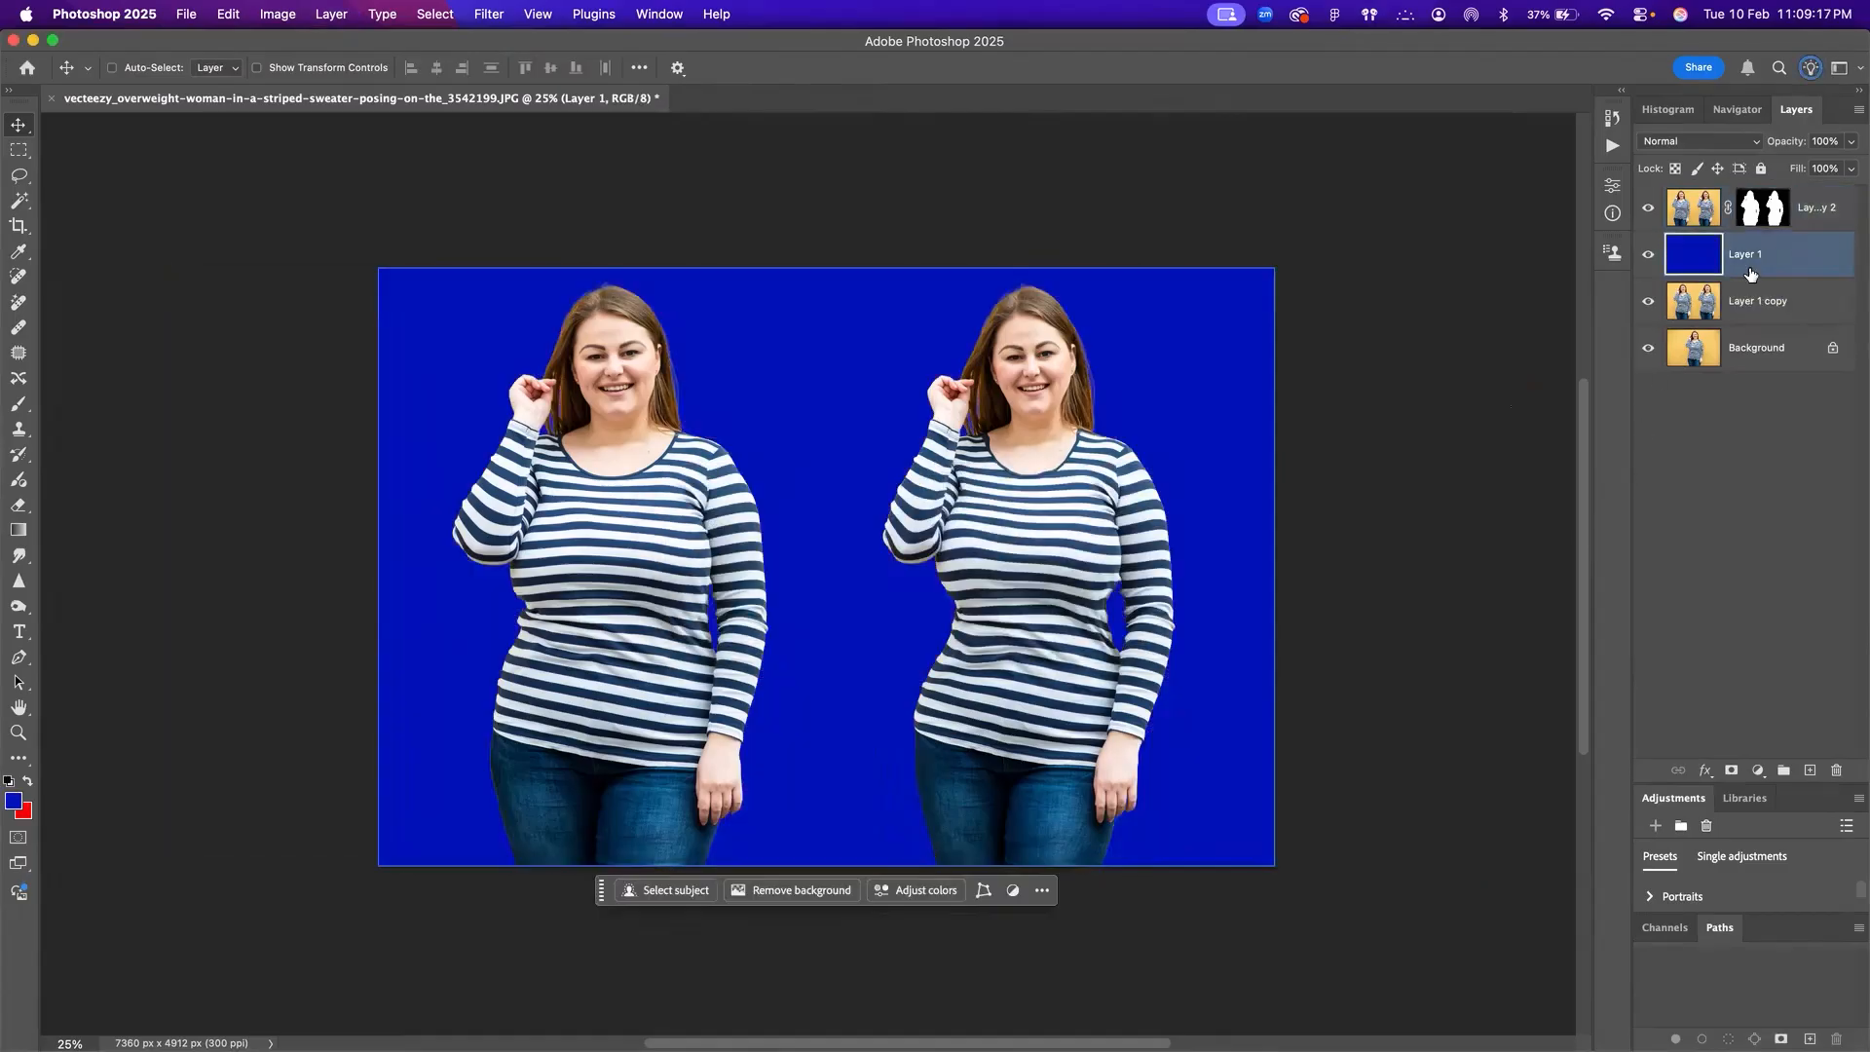
Step: Reset the colors to default black and white, try a black fill on Layer 1, and fill it with white
key(d)
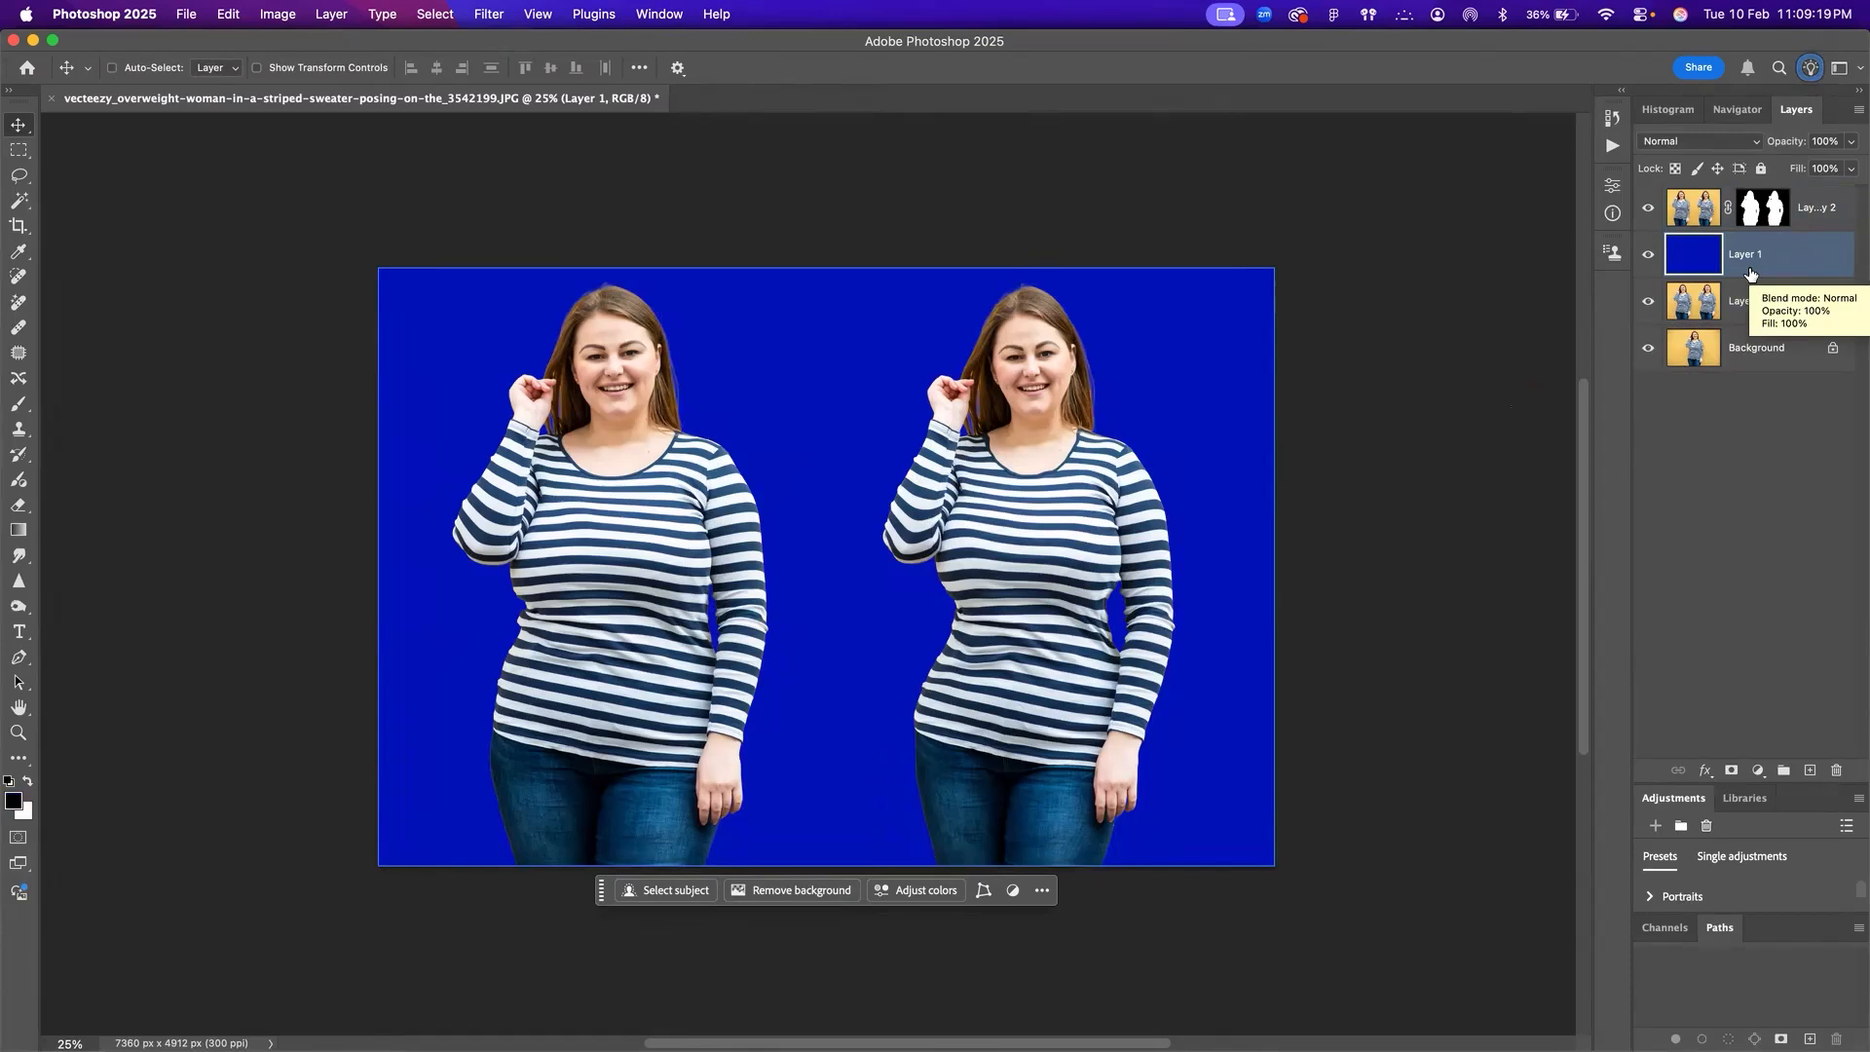
key(super+BackSpace)
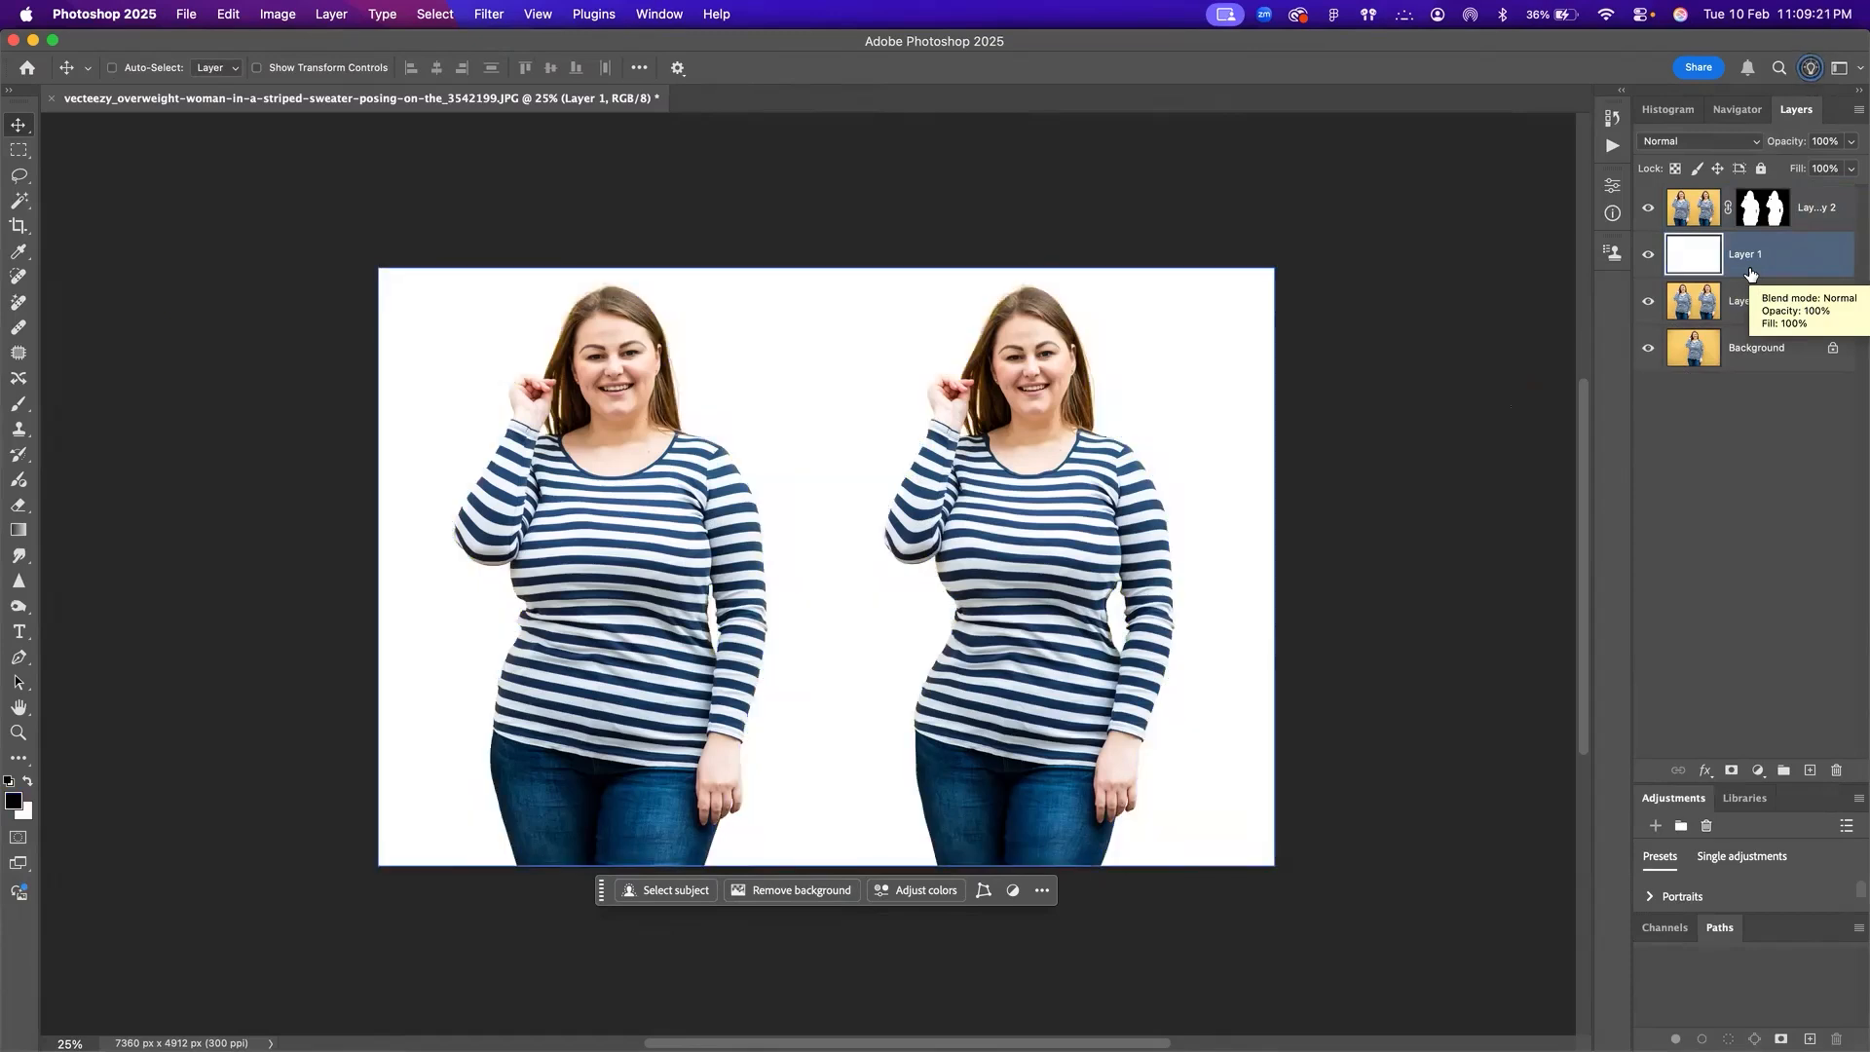
key(alt+BackSpace)
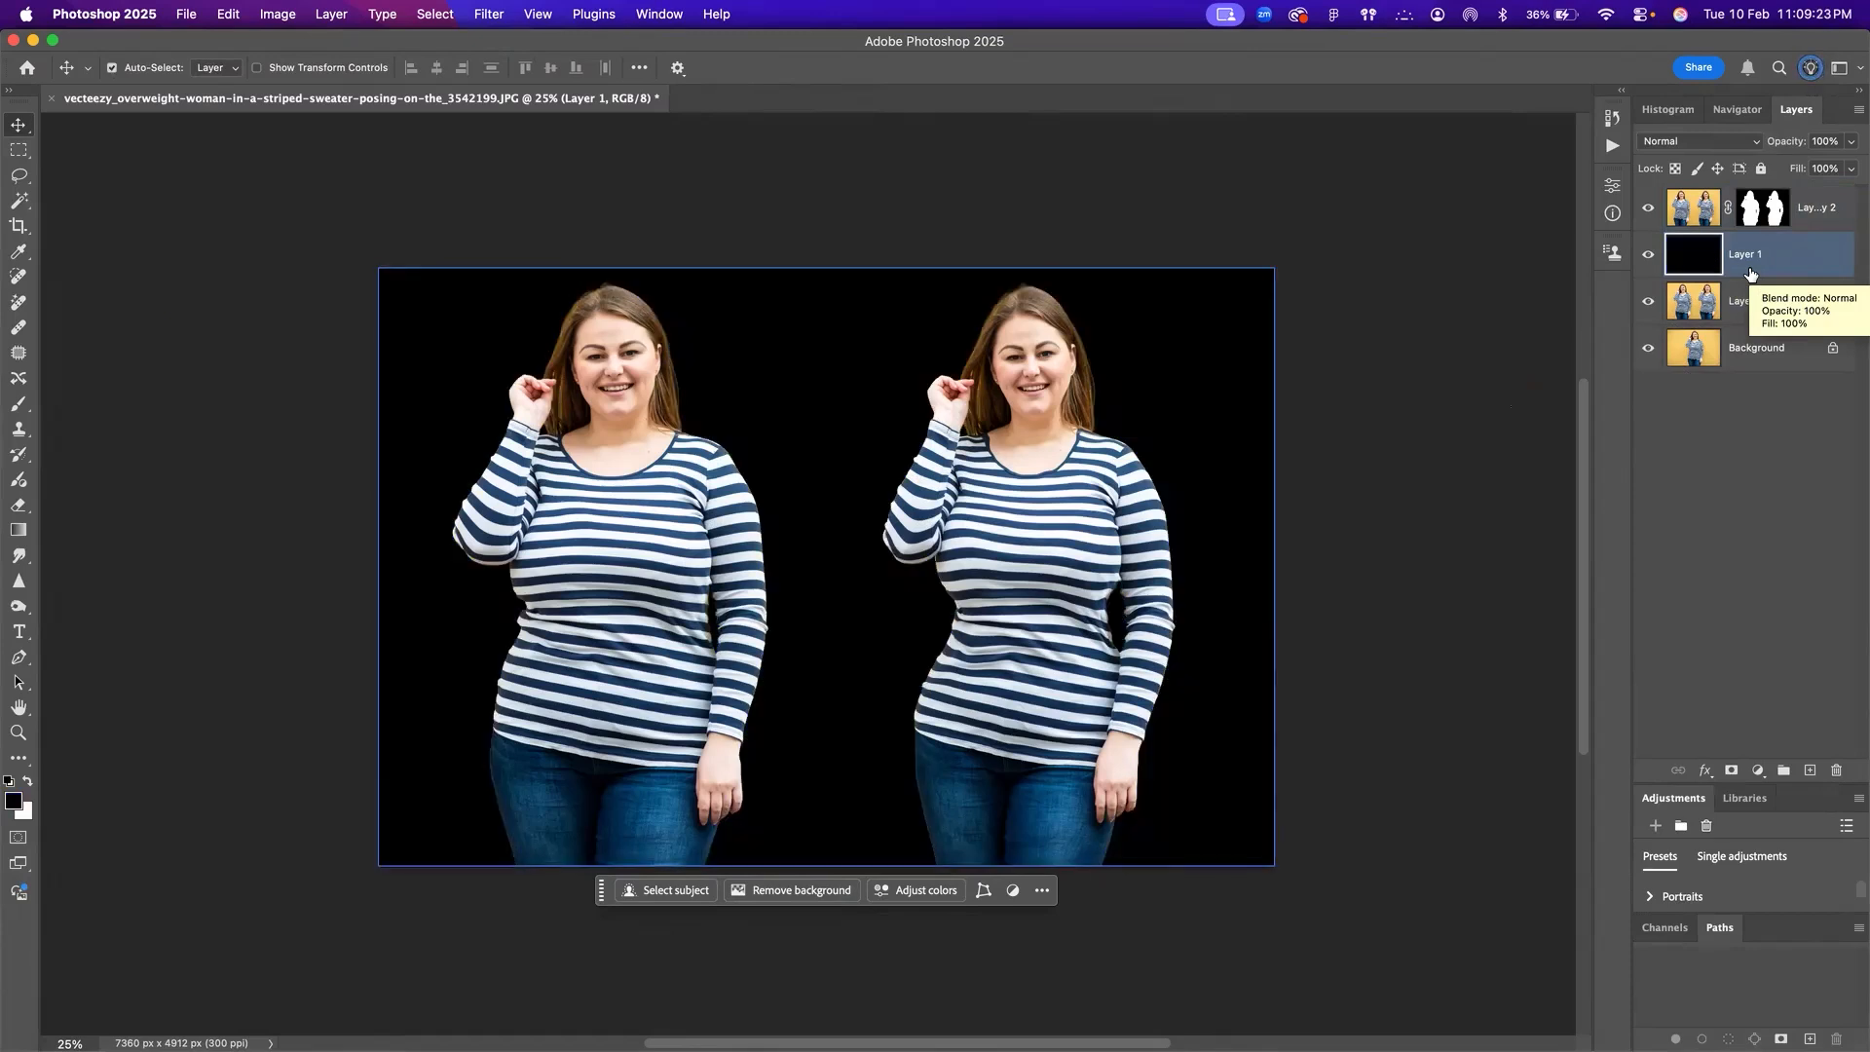
key(super+BackSpace)
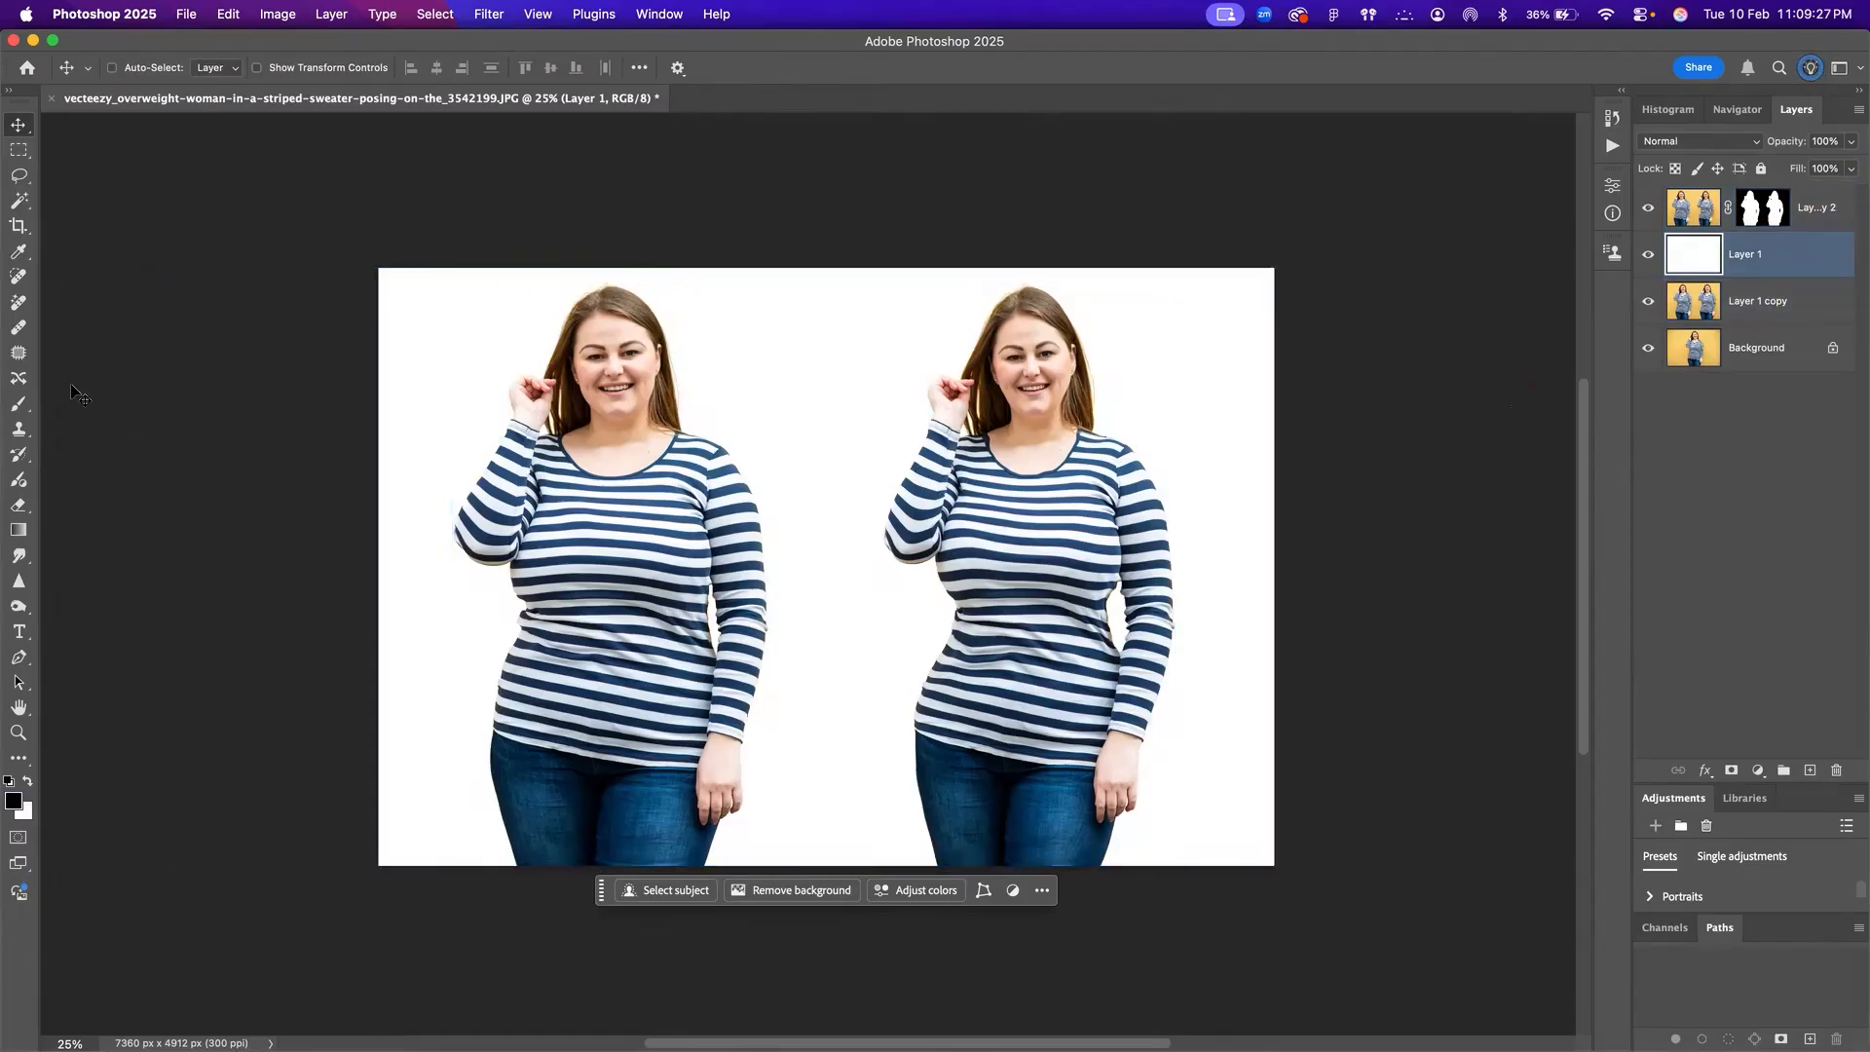
Step: Extend the canvas beyond its upper edge and both sides with the Crop tool, and refill Layer 1 with white
key(c)
drag(818, 268, 819, 233)
drag(1272, 567, 1333, 571)
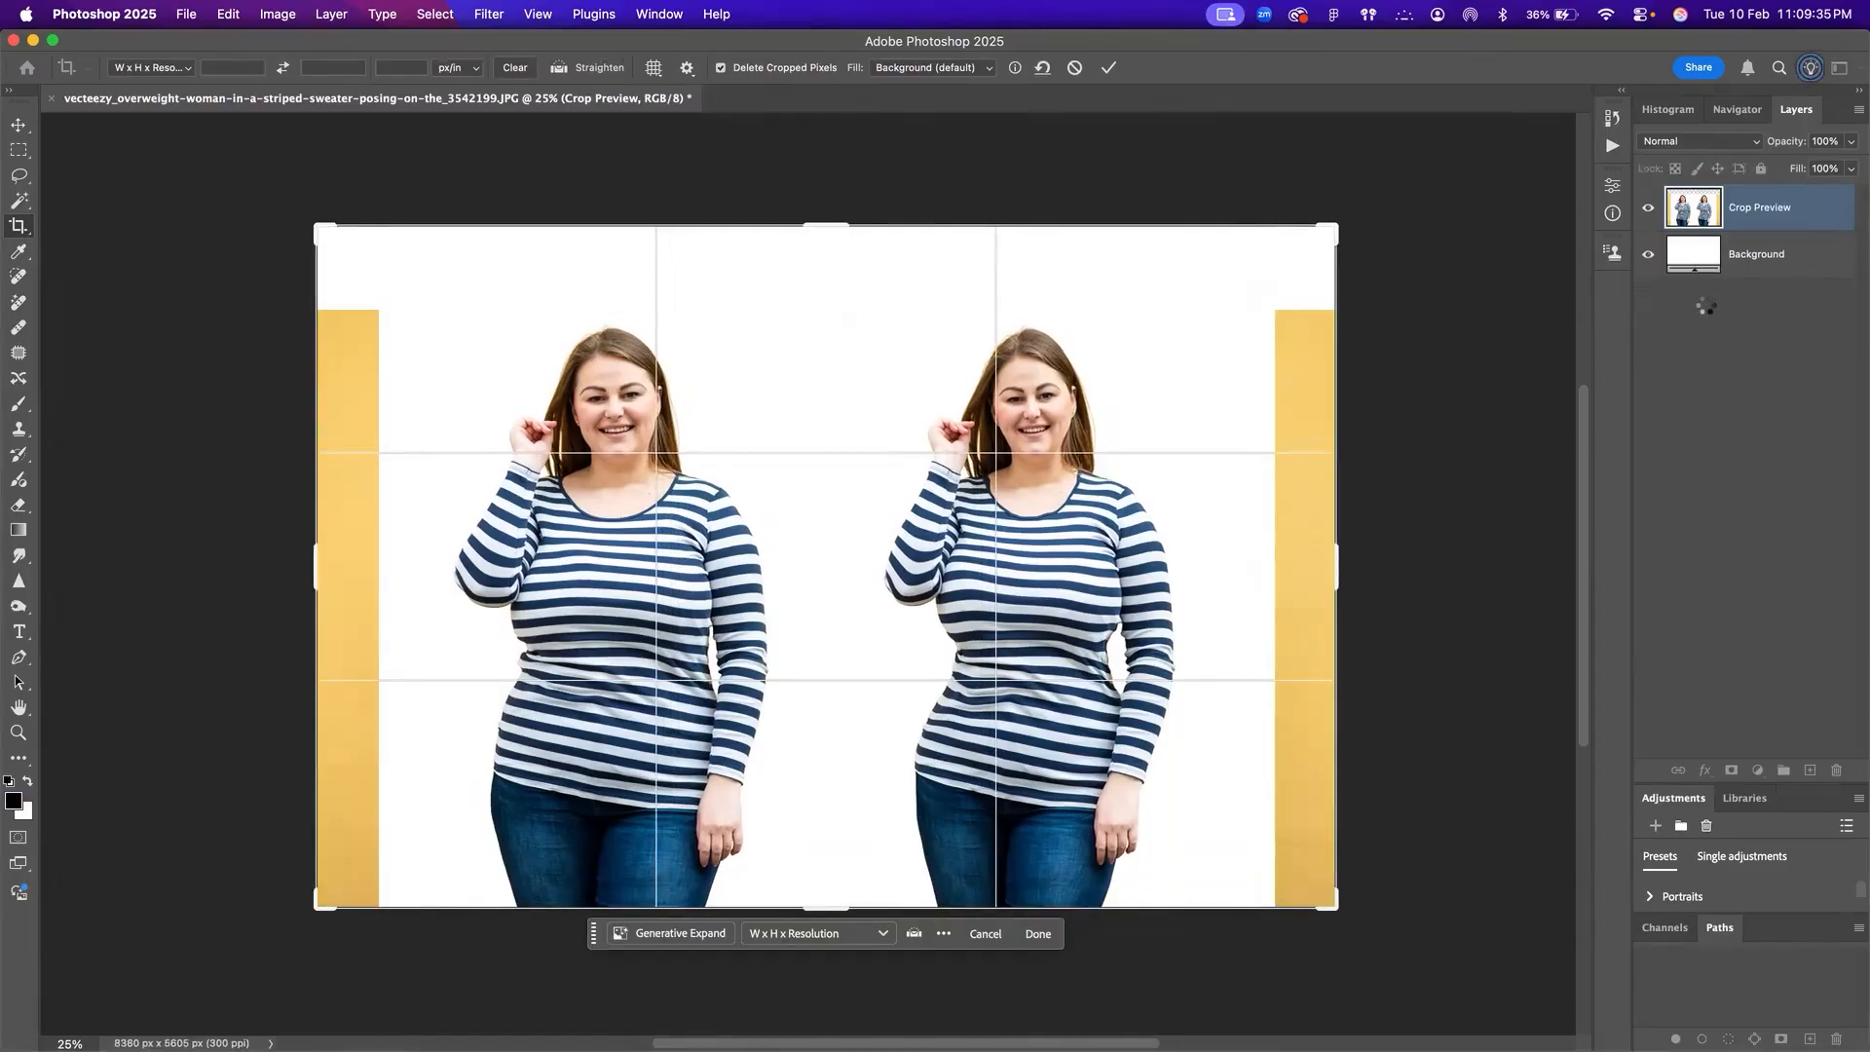
key(Return)
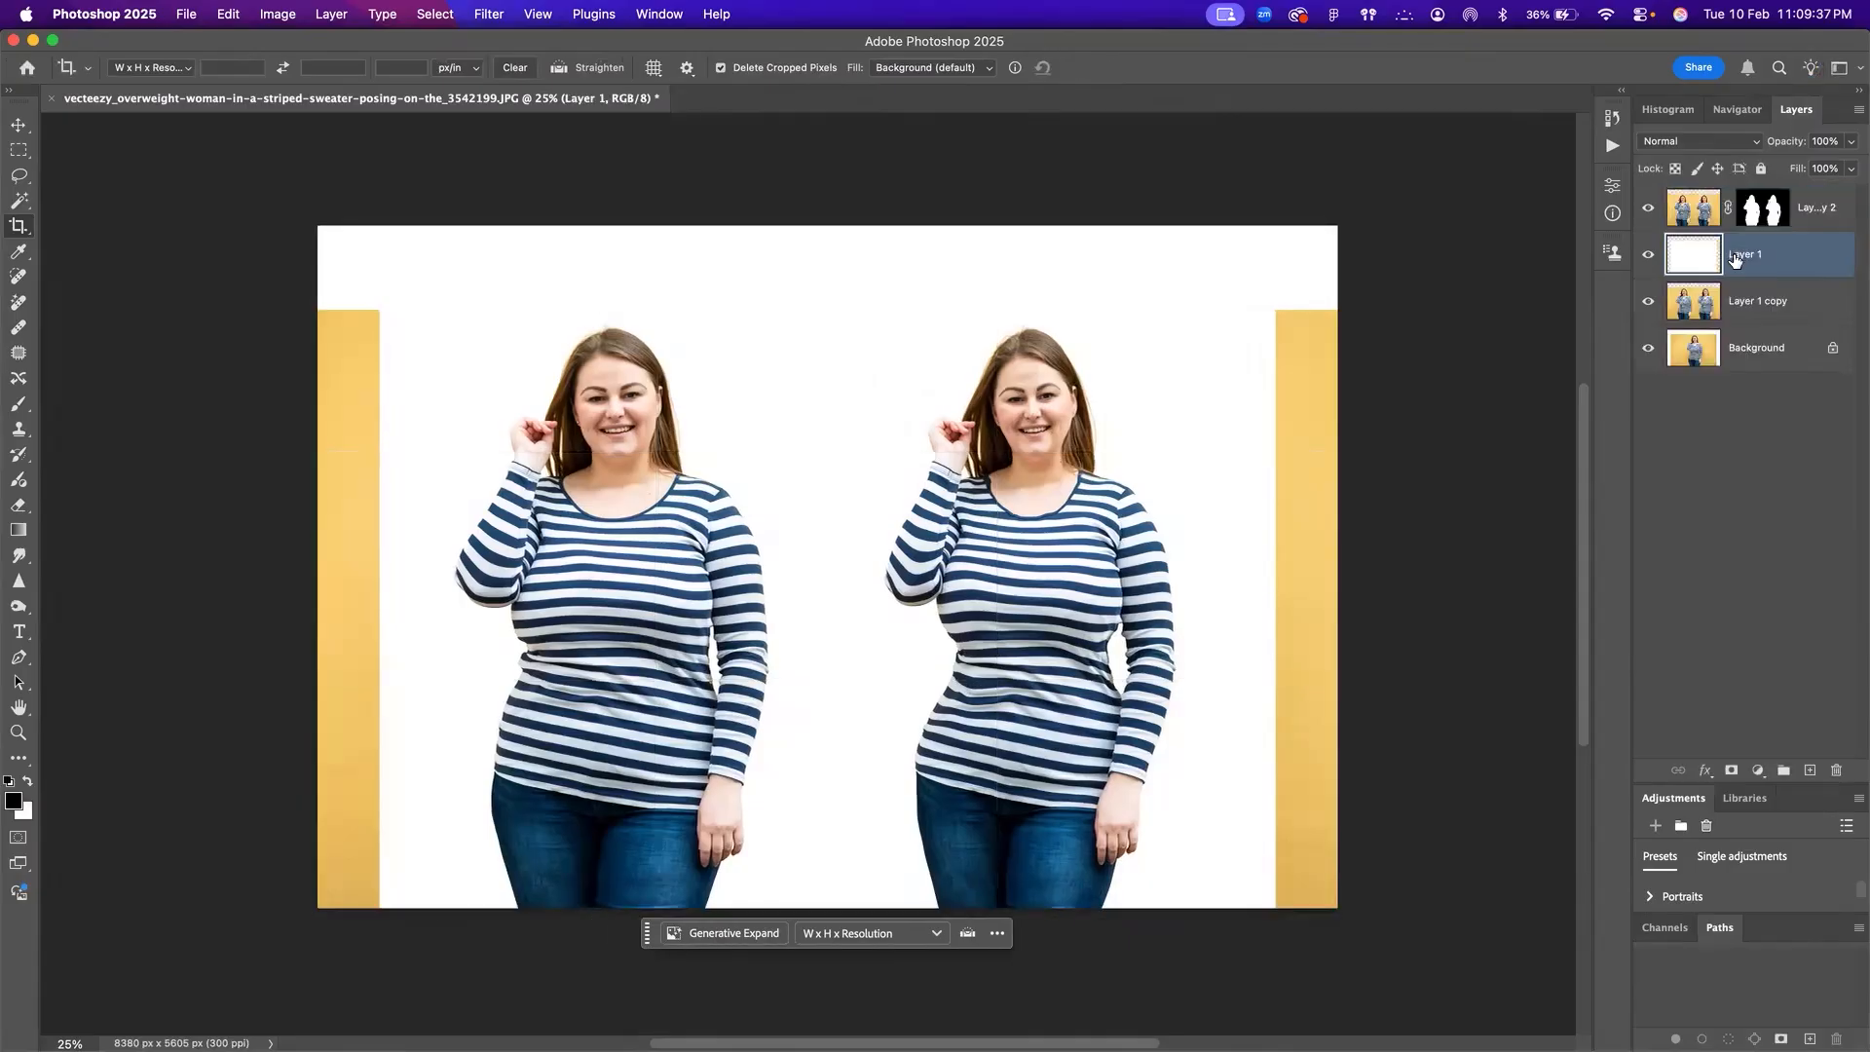
key(alt+BackSpace)
key(super+BackSpace)
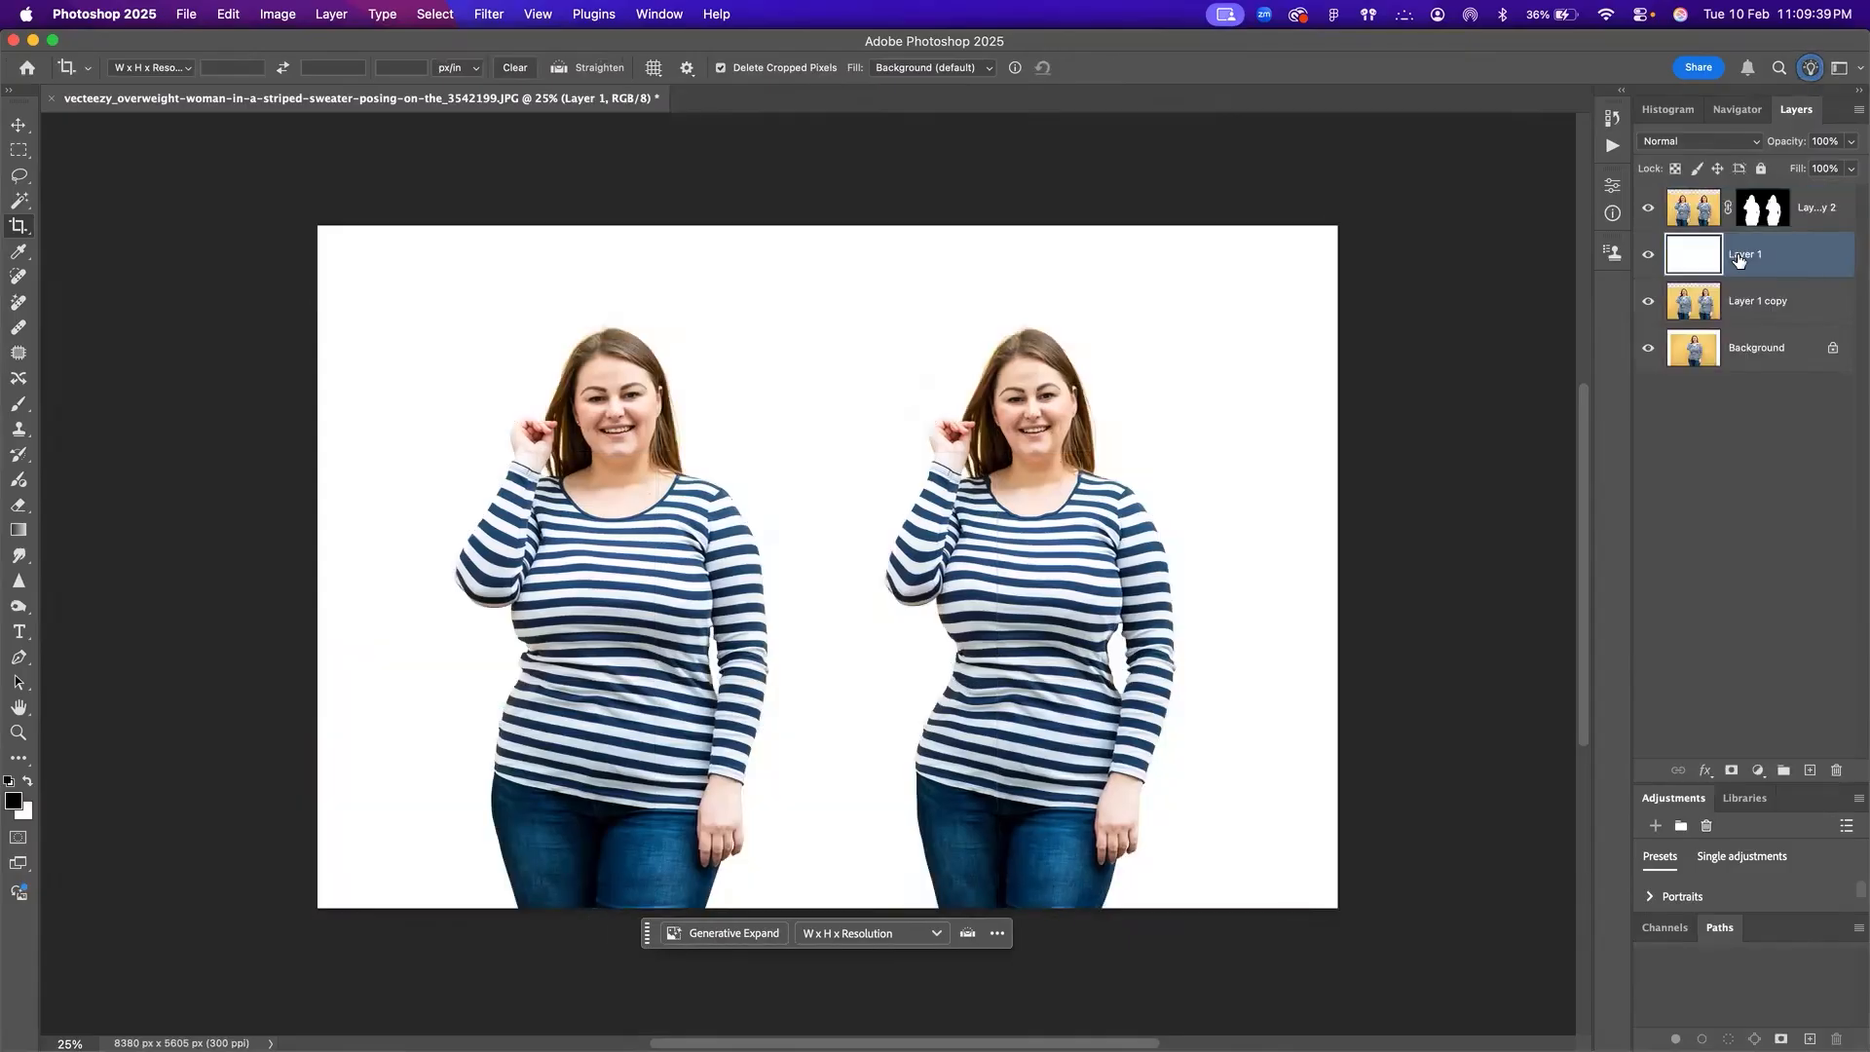
Step: Add a blank layer and merge it with the masked Layer 1 copy 2 to make the background removal permanent
right_click(1058, 605)
click(1023, 574)
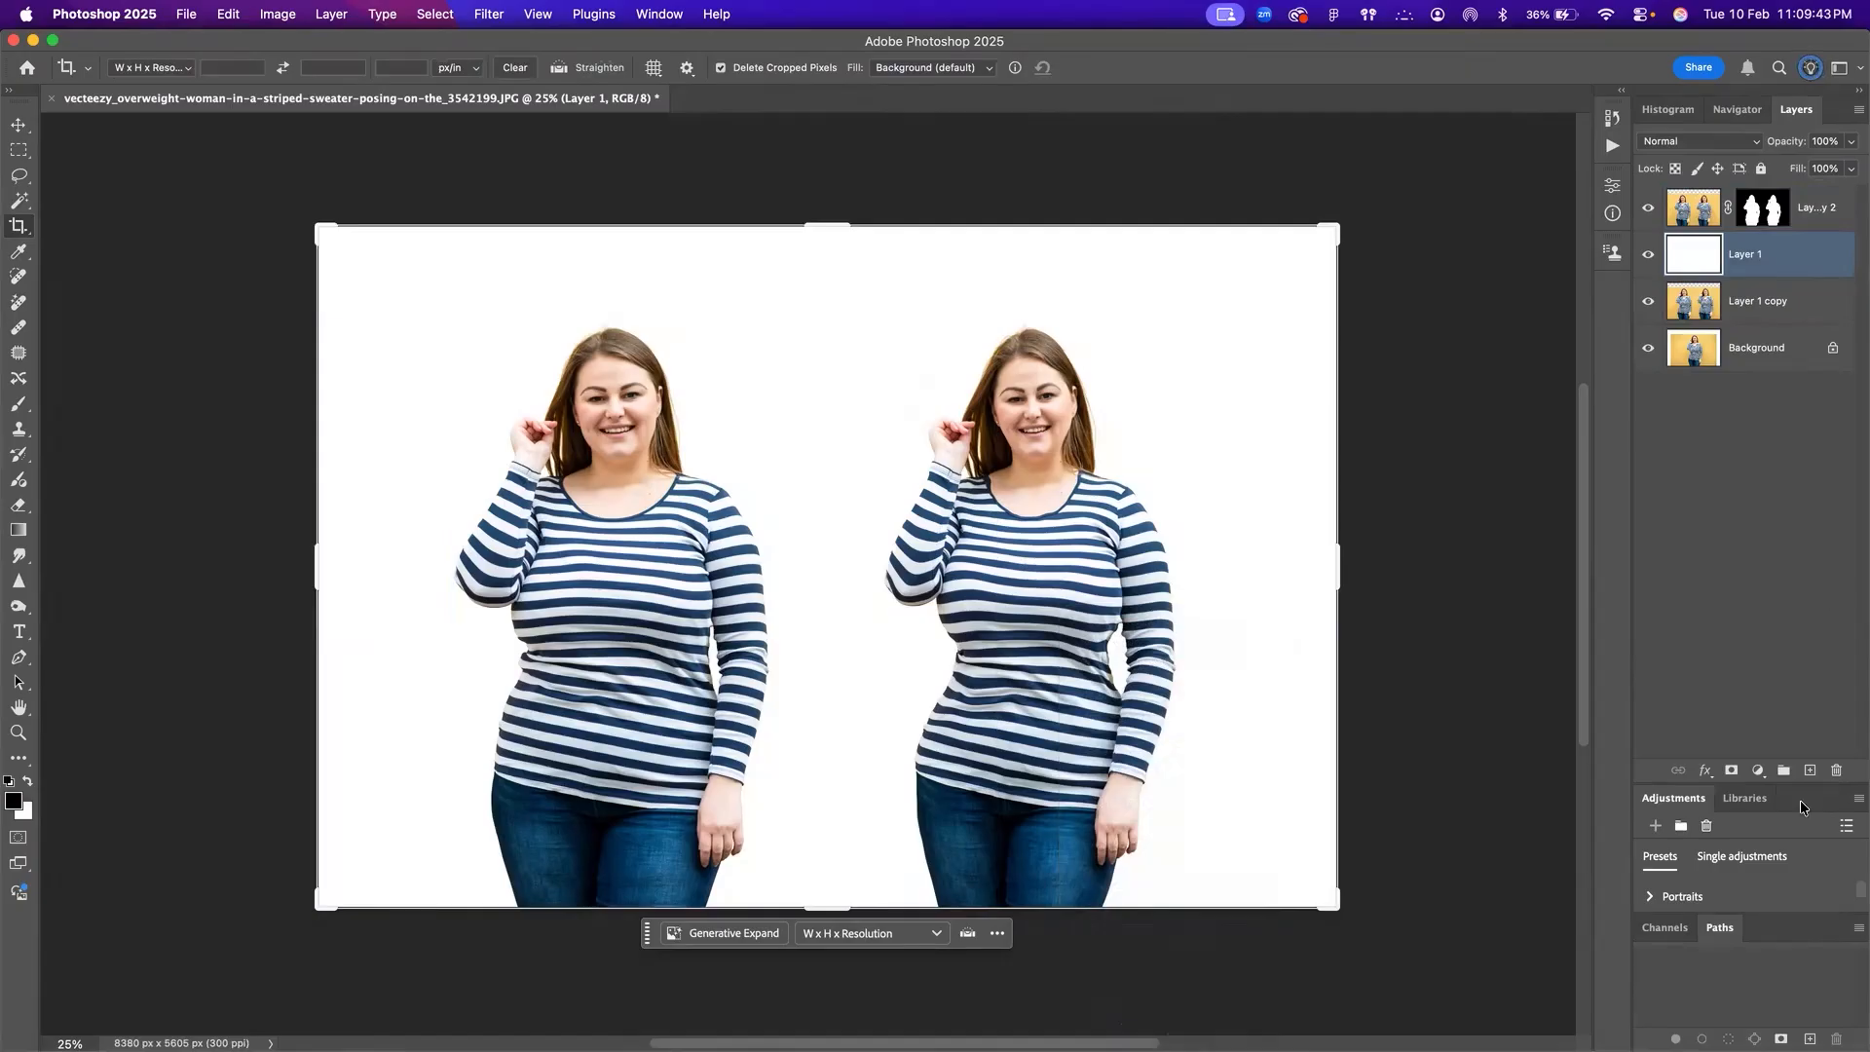
click(1810, 771)
shift+click(1812, 233)
key(super+e)
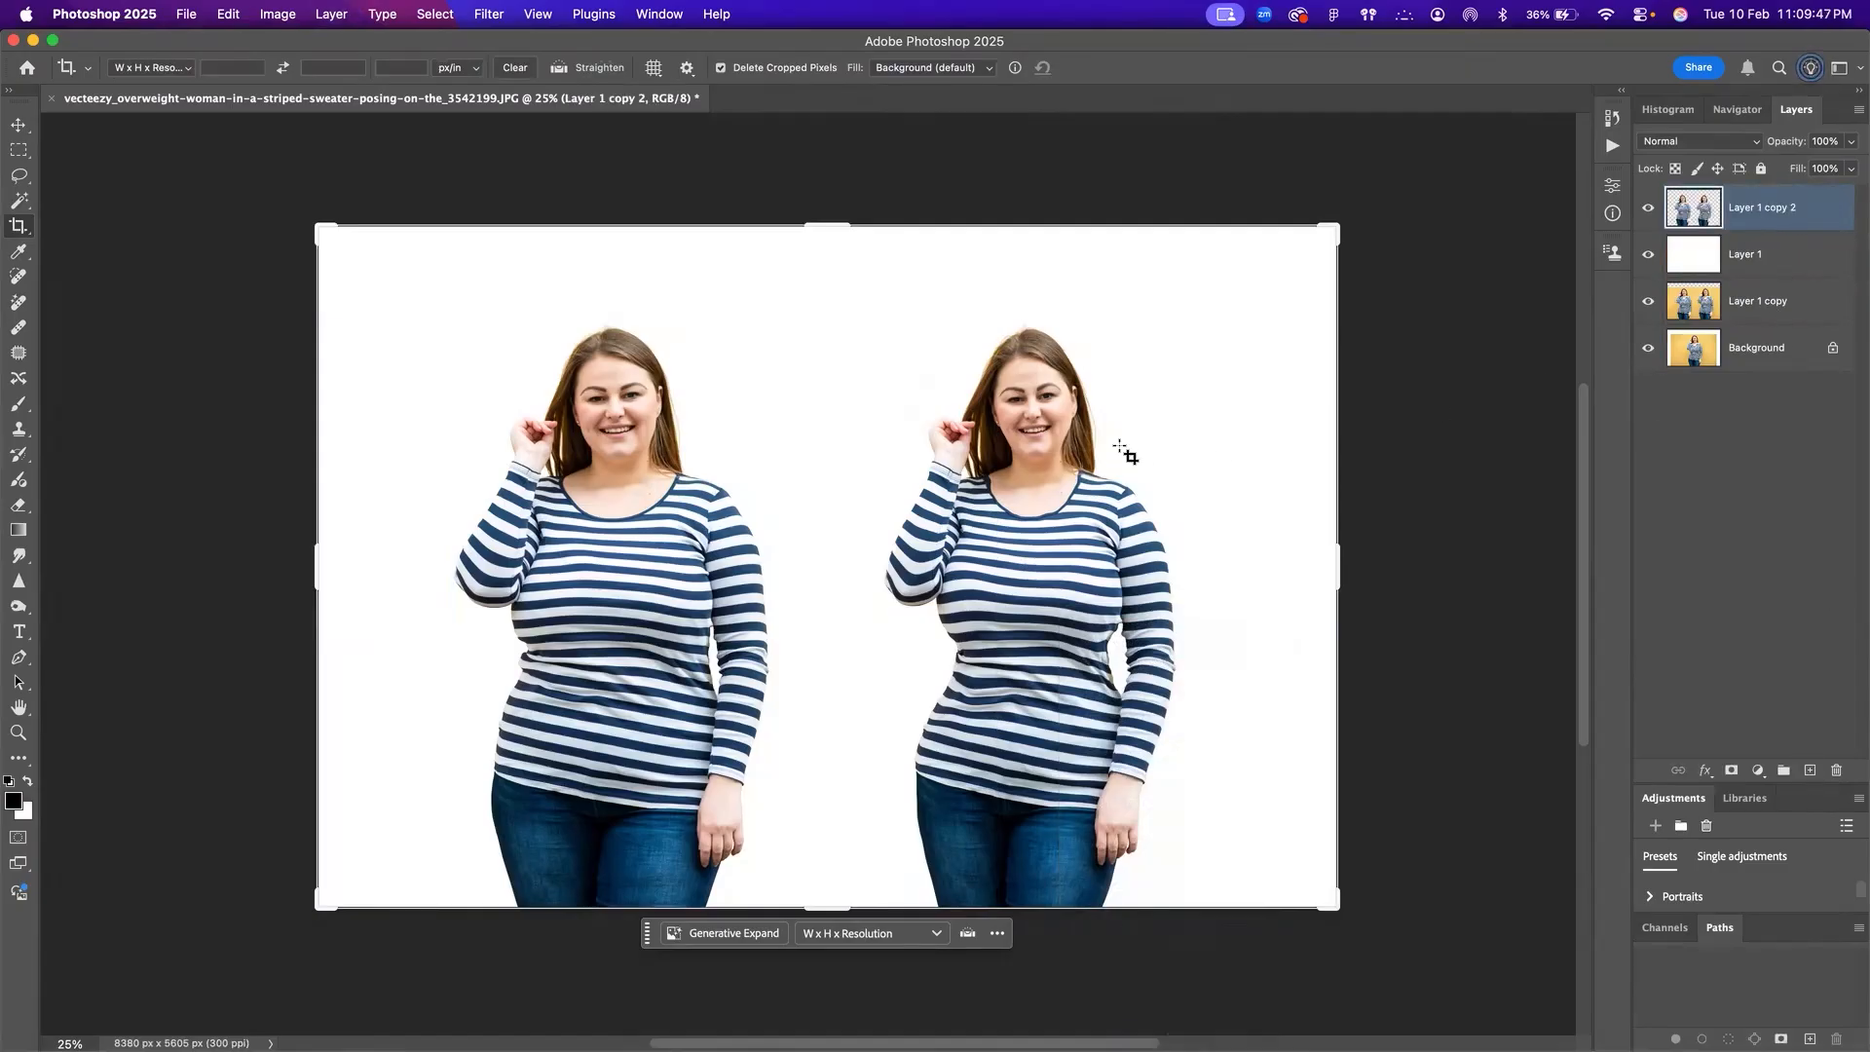
key(Return)
drag(846, 278, 1210, 947)
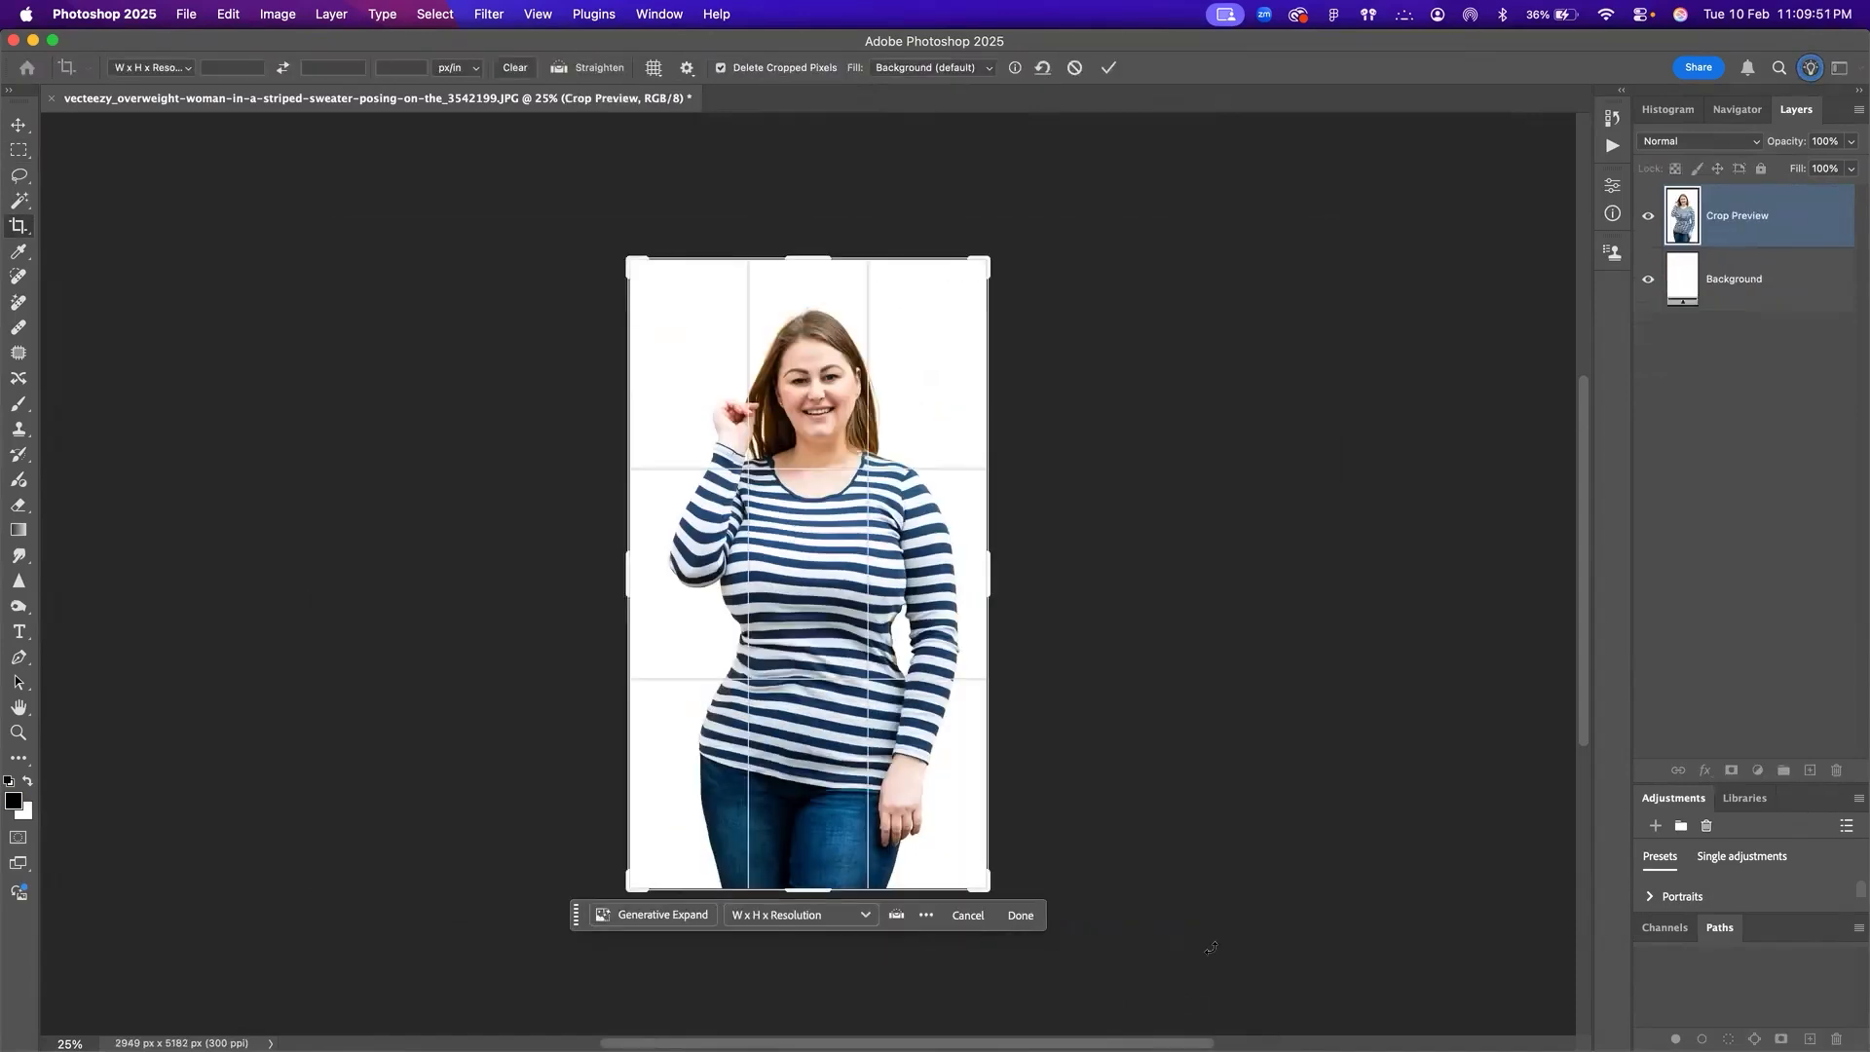
key(Escape)
Step: Select the right figure with a rectangular marquee, cut it out and paste it onto its own layer
key(m)
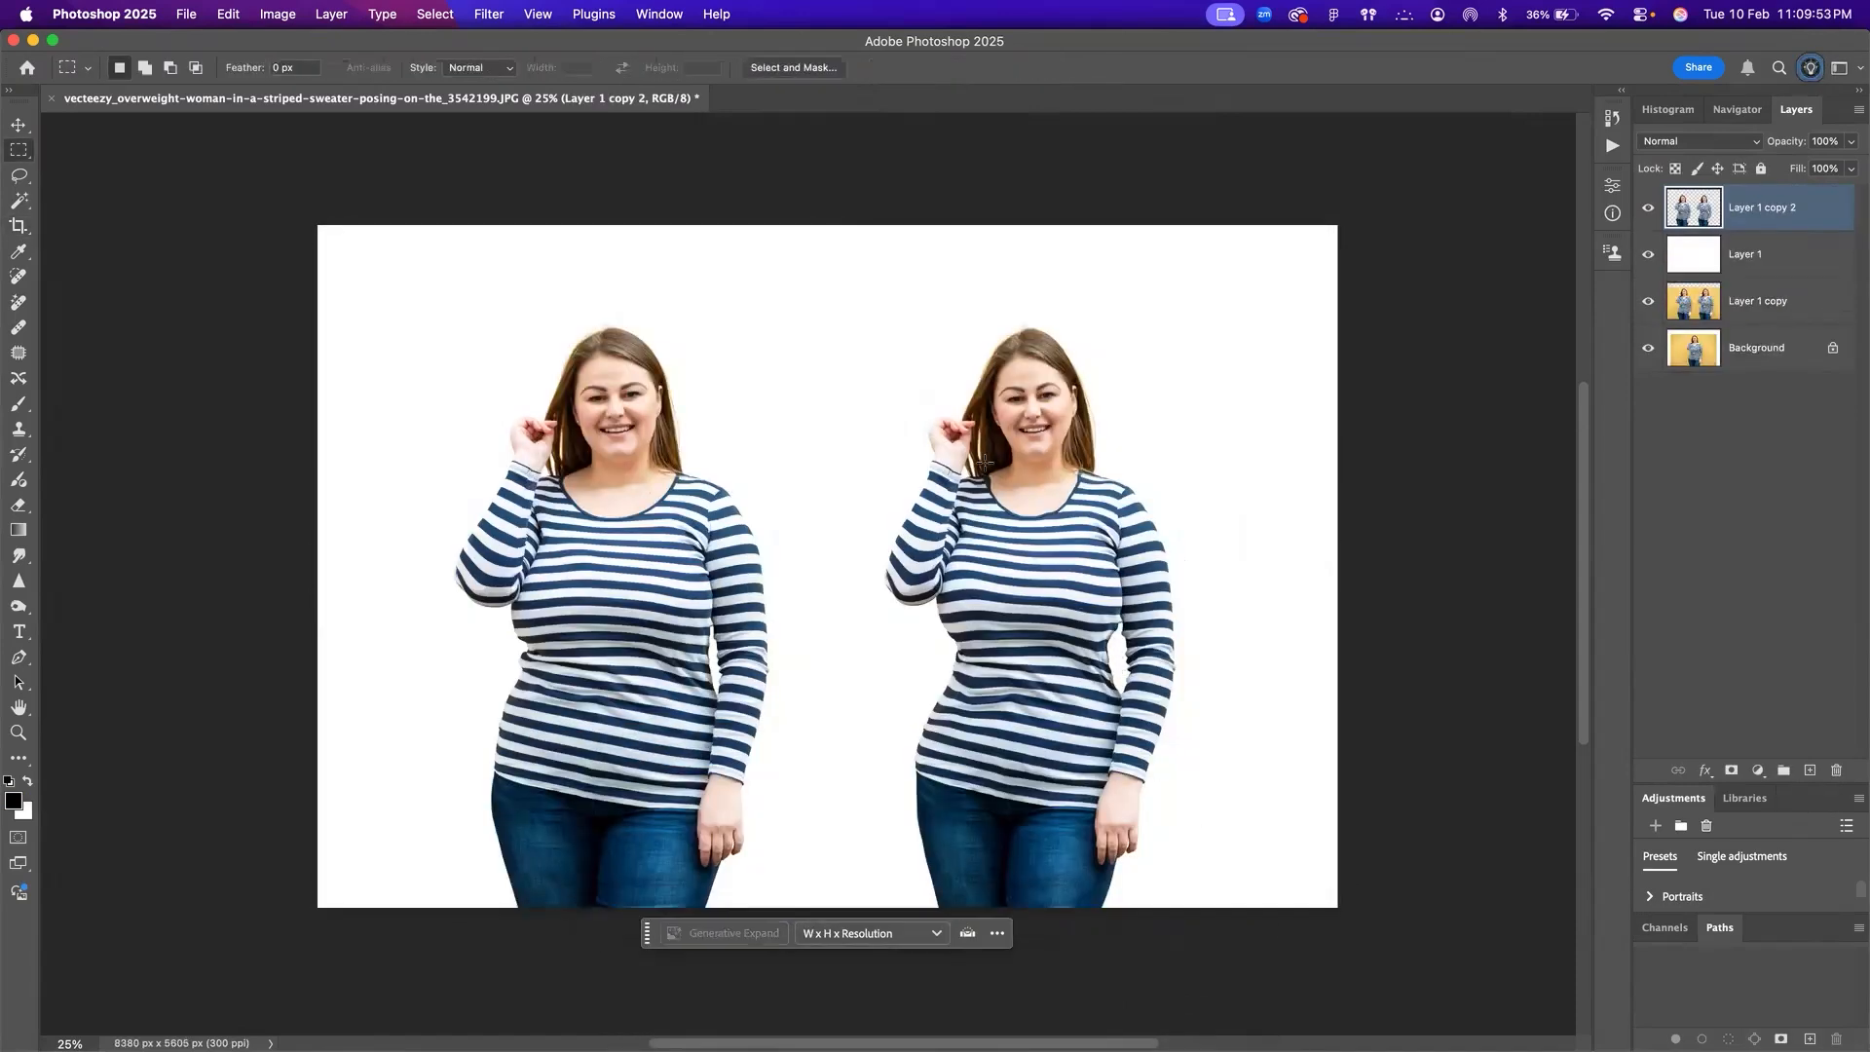
drag(835, 283, 1206, 930)
key(super+c)
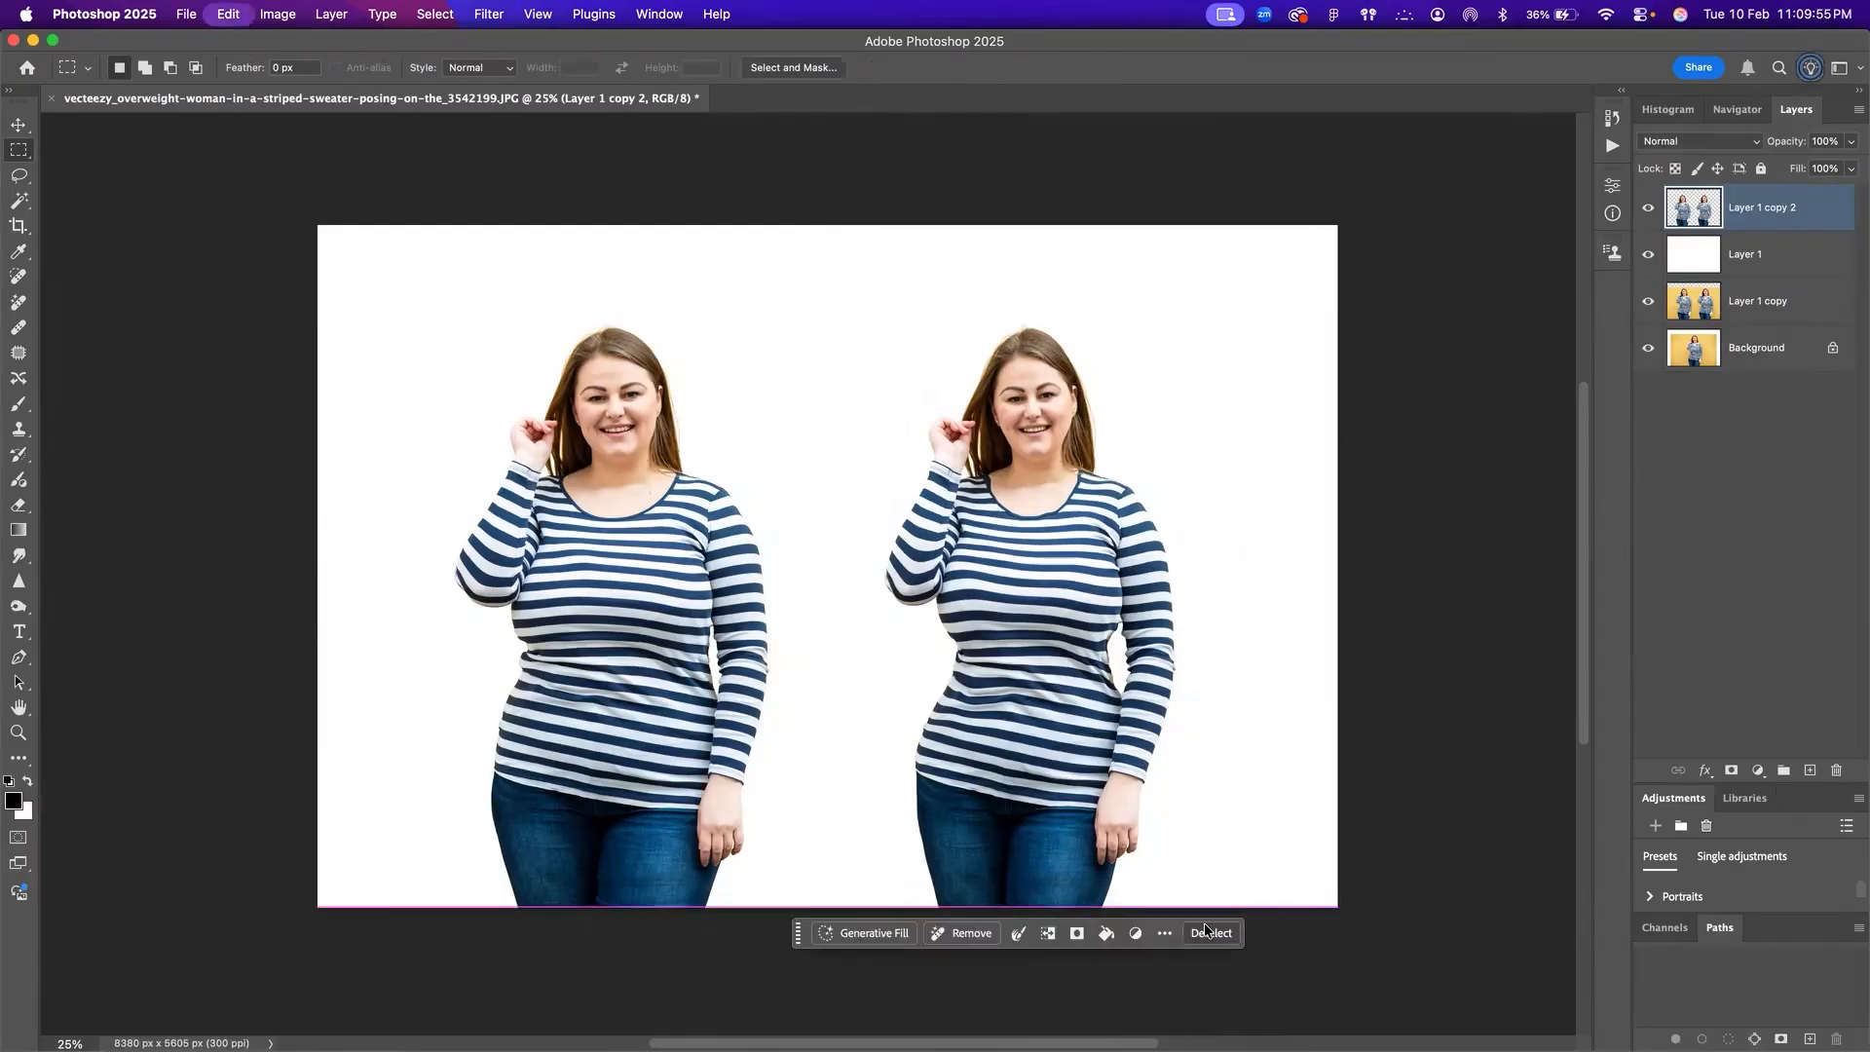
key(super+x)
key(super+v)
Step: Move the pasted slim figure to the right half of the canvas, aligned with the lower edge
key(v)
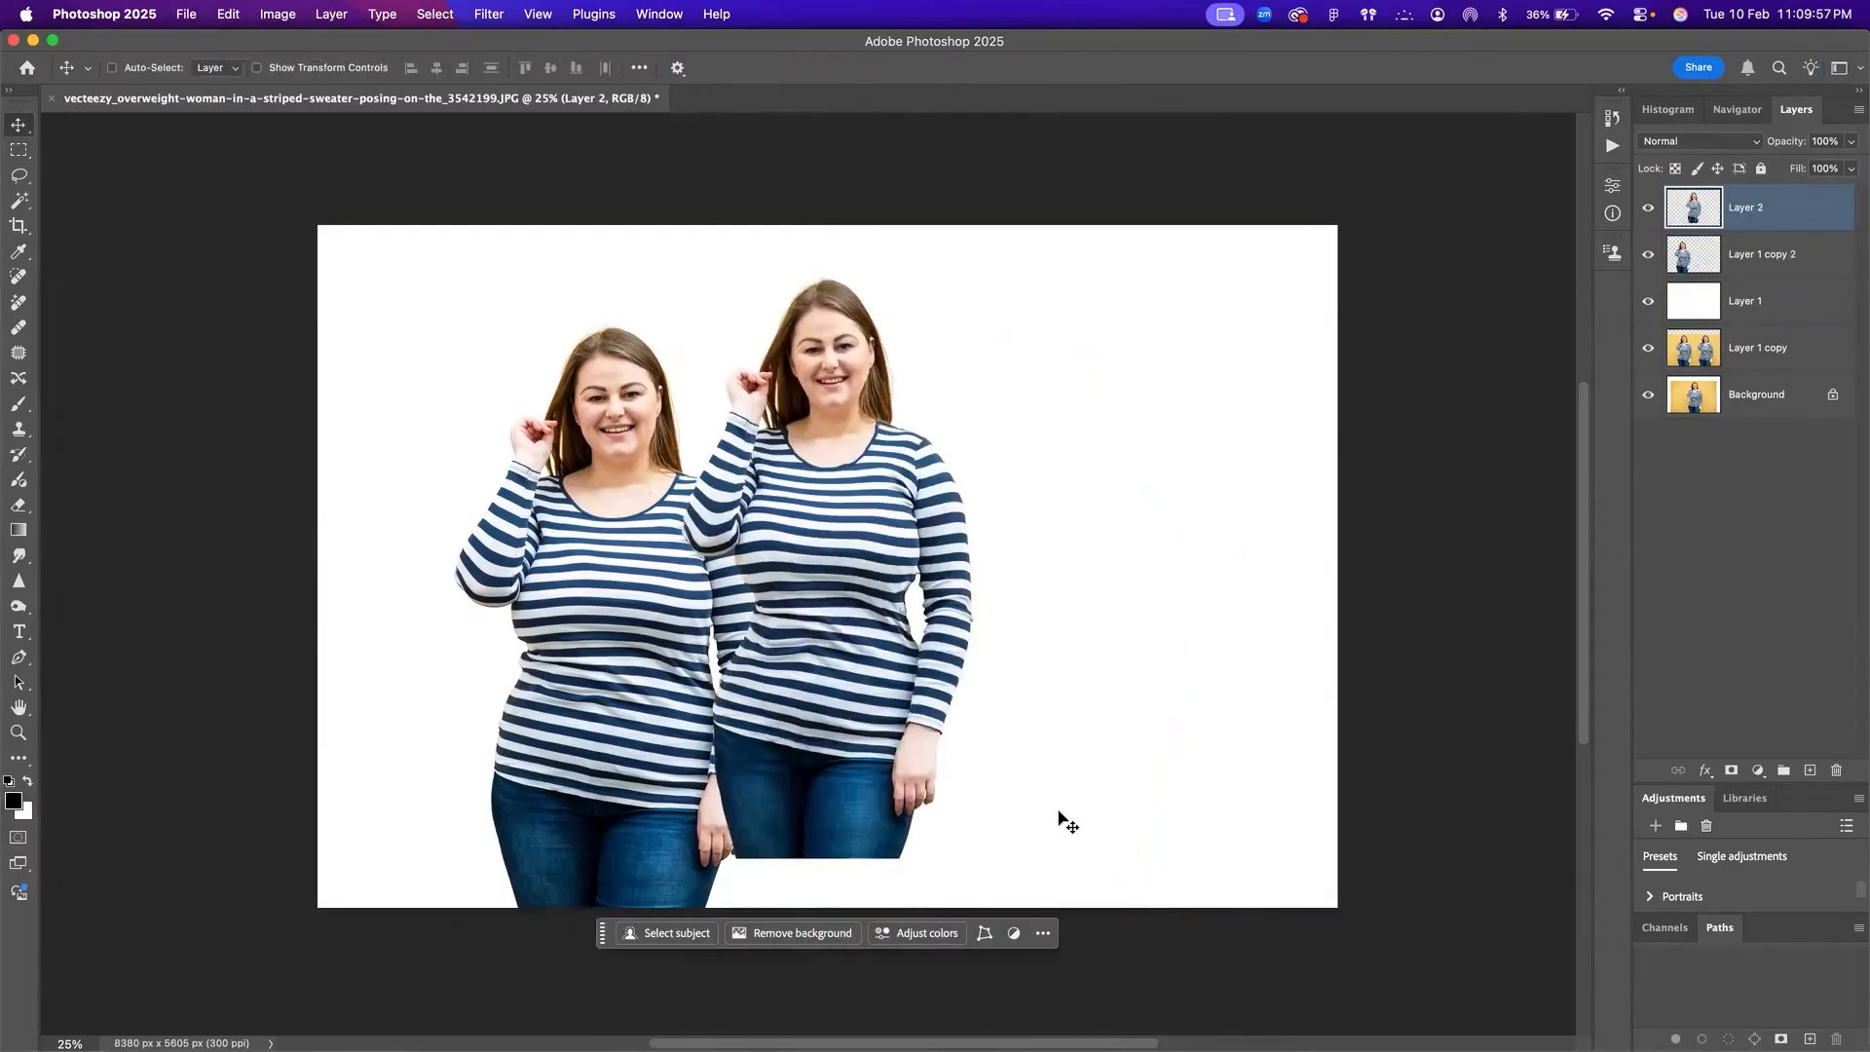
drag(967, 698, 1154, 661)
key(super+z)
drag(853, 612, 1159, 679)
Step: Select Layer 1 copy 2 and move the left figure farther left to widen the gap between the figures
drag(640, 614, 588, 586)
right_click(602, 581)
click(625, 589)
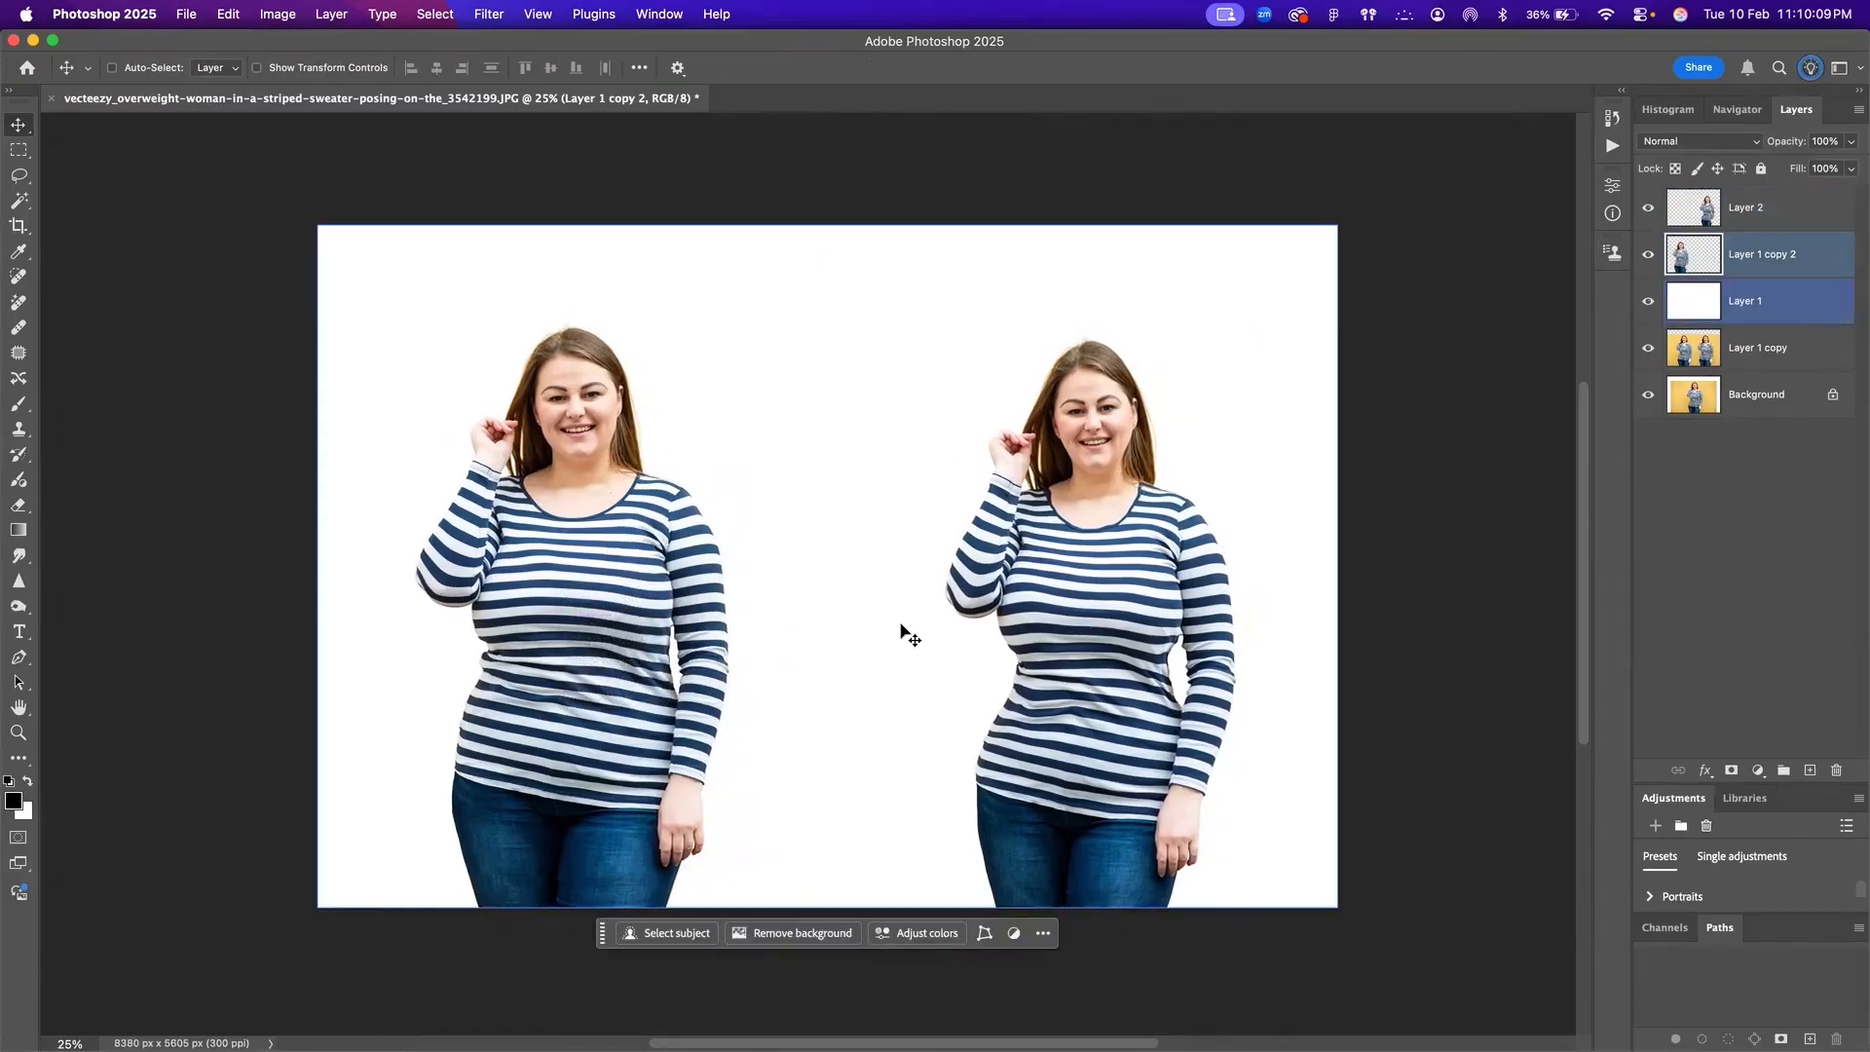
drag(1077, 602, 1077, 601)
Step: Add the text "XXL" above the left figure's head in 48 pt Big Reputation
key(t)
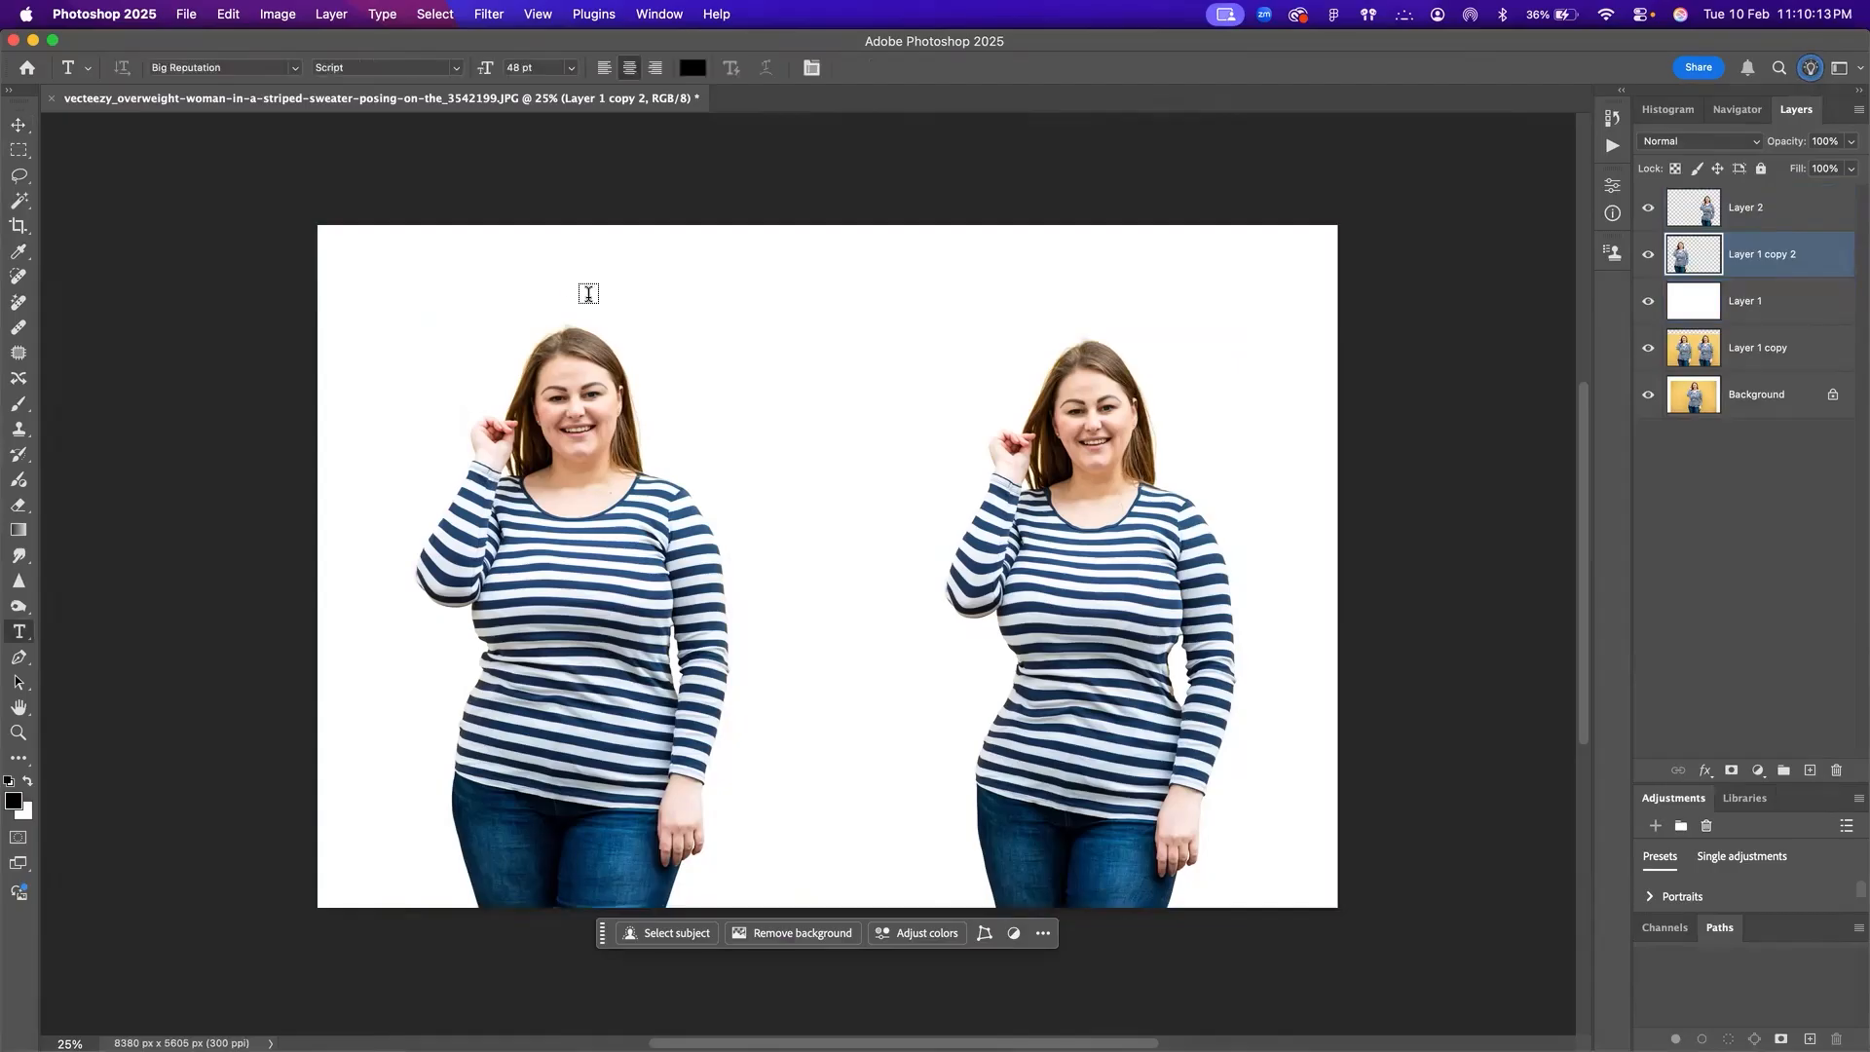
click(697, 285)
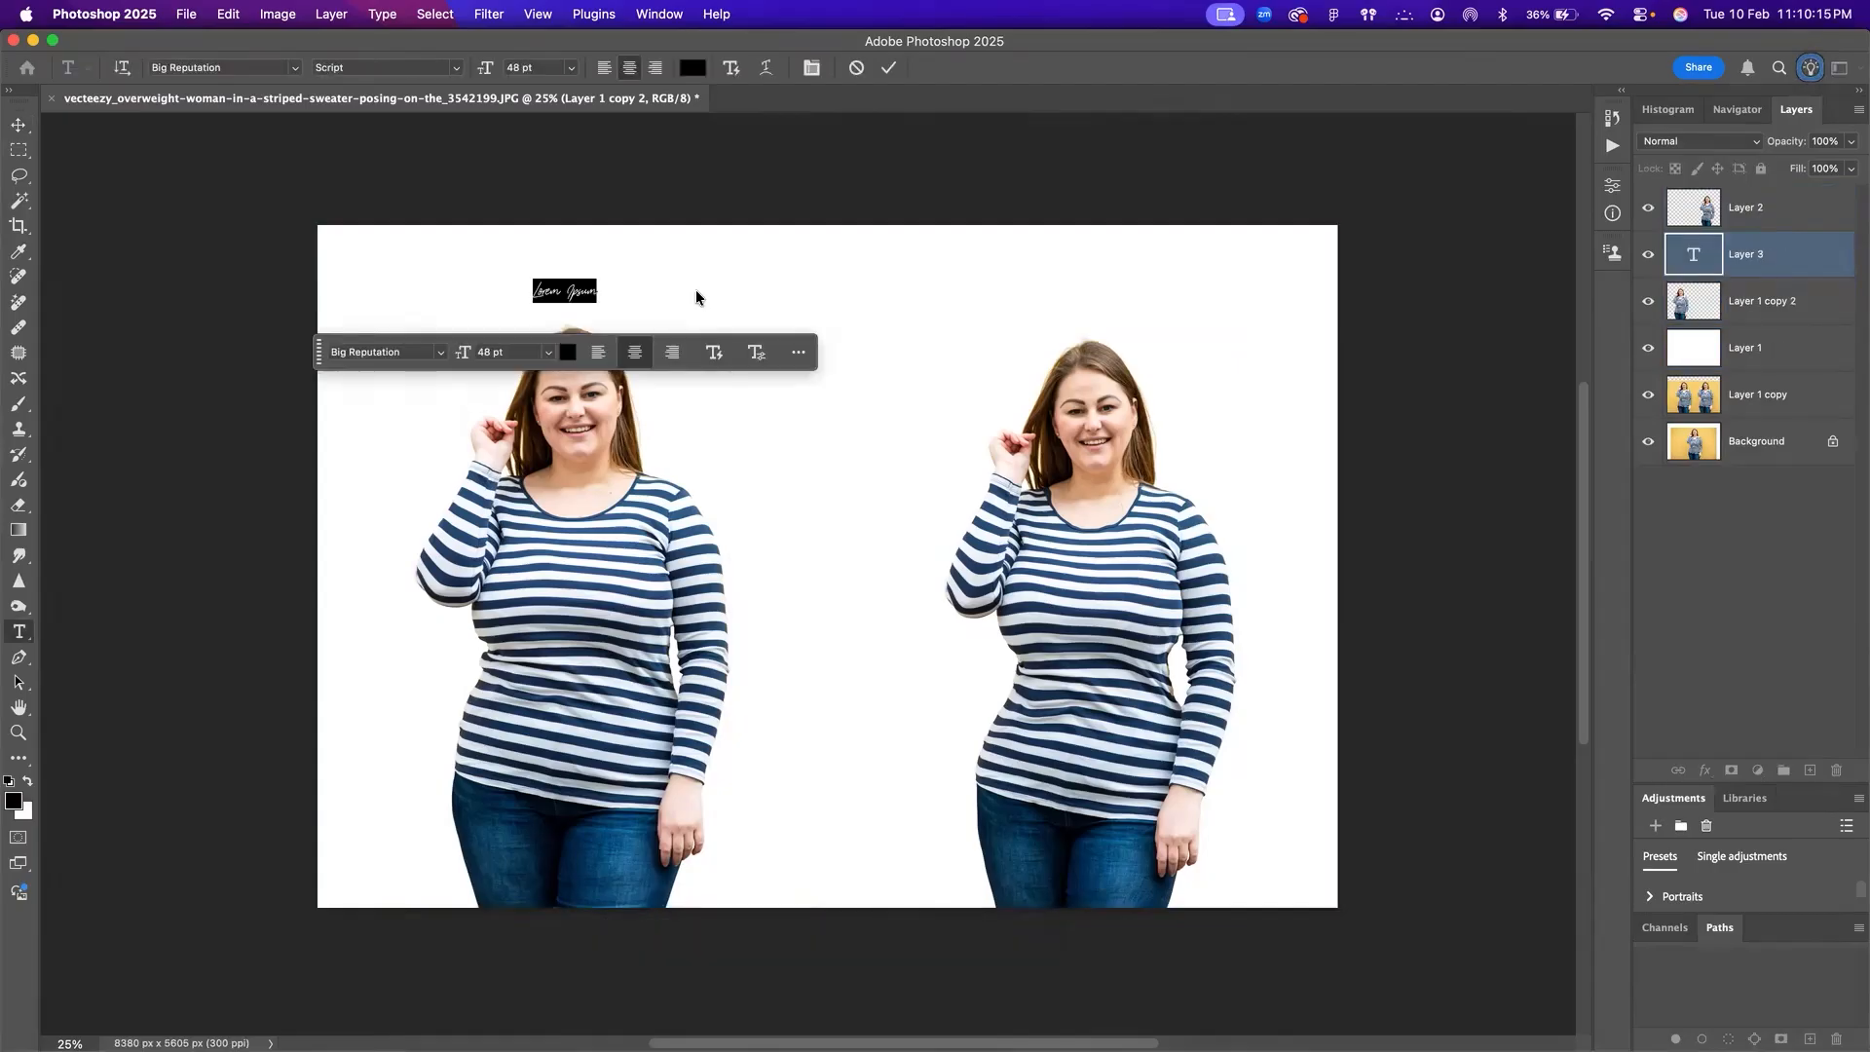
key(BackSpace)
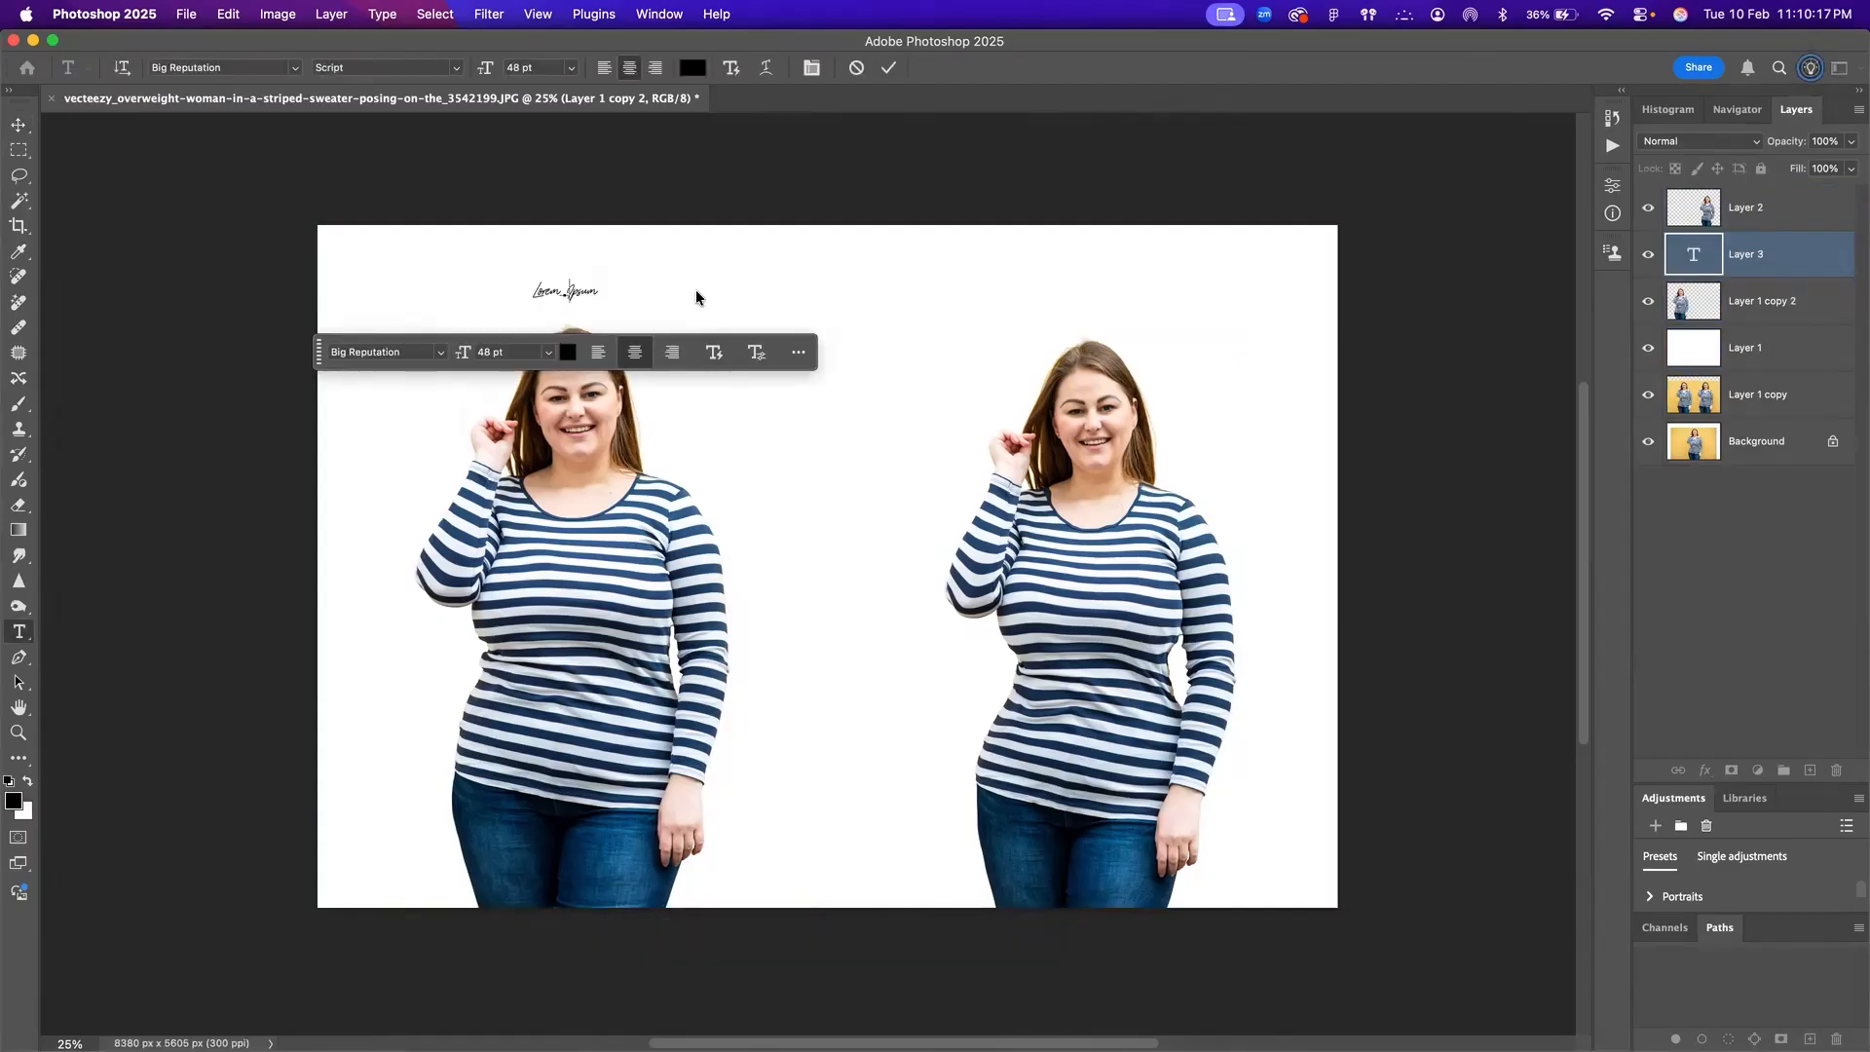
text(XXL)
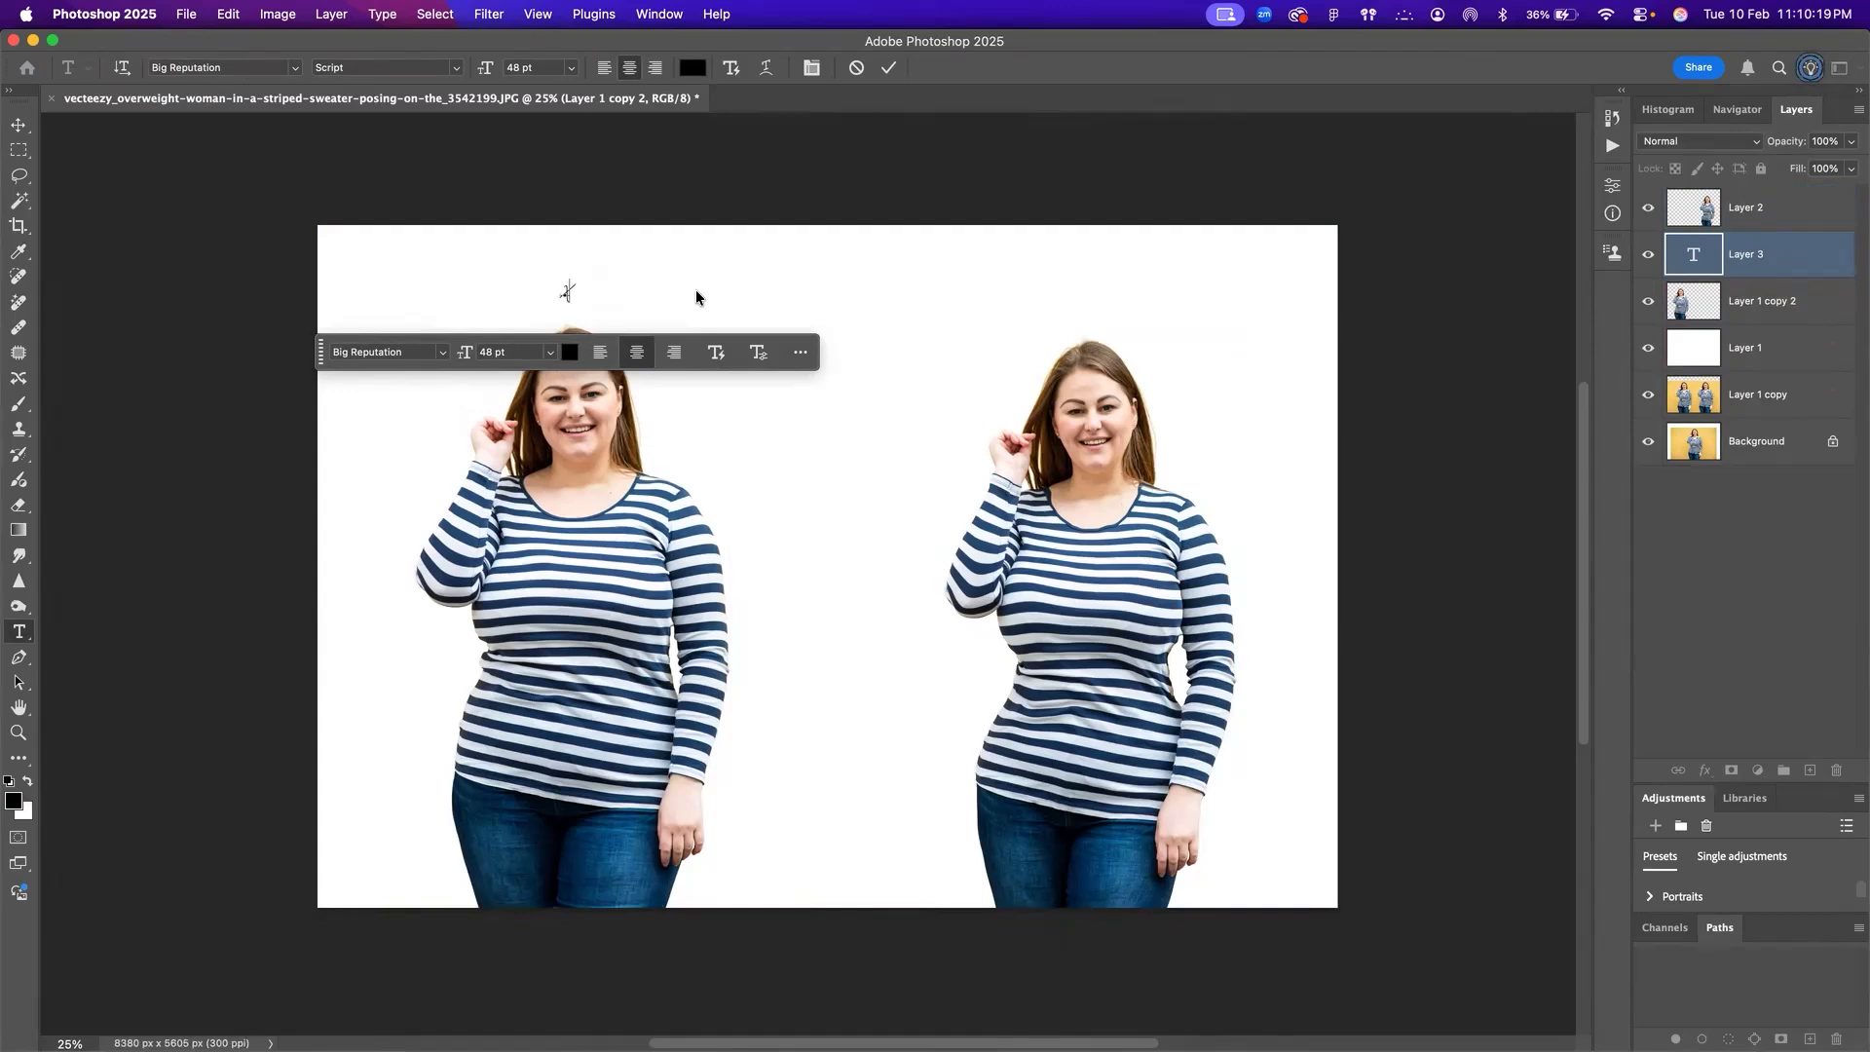
click(648, 290)
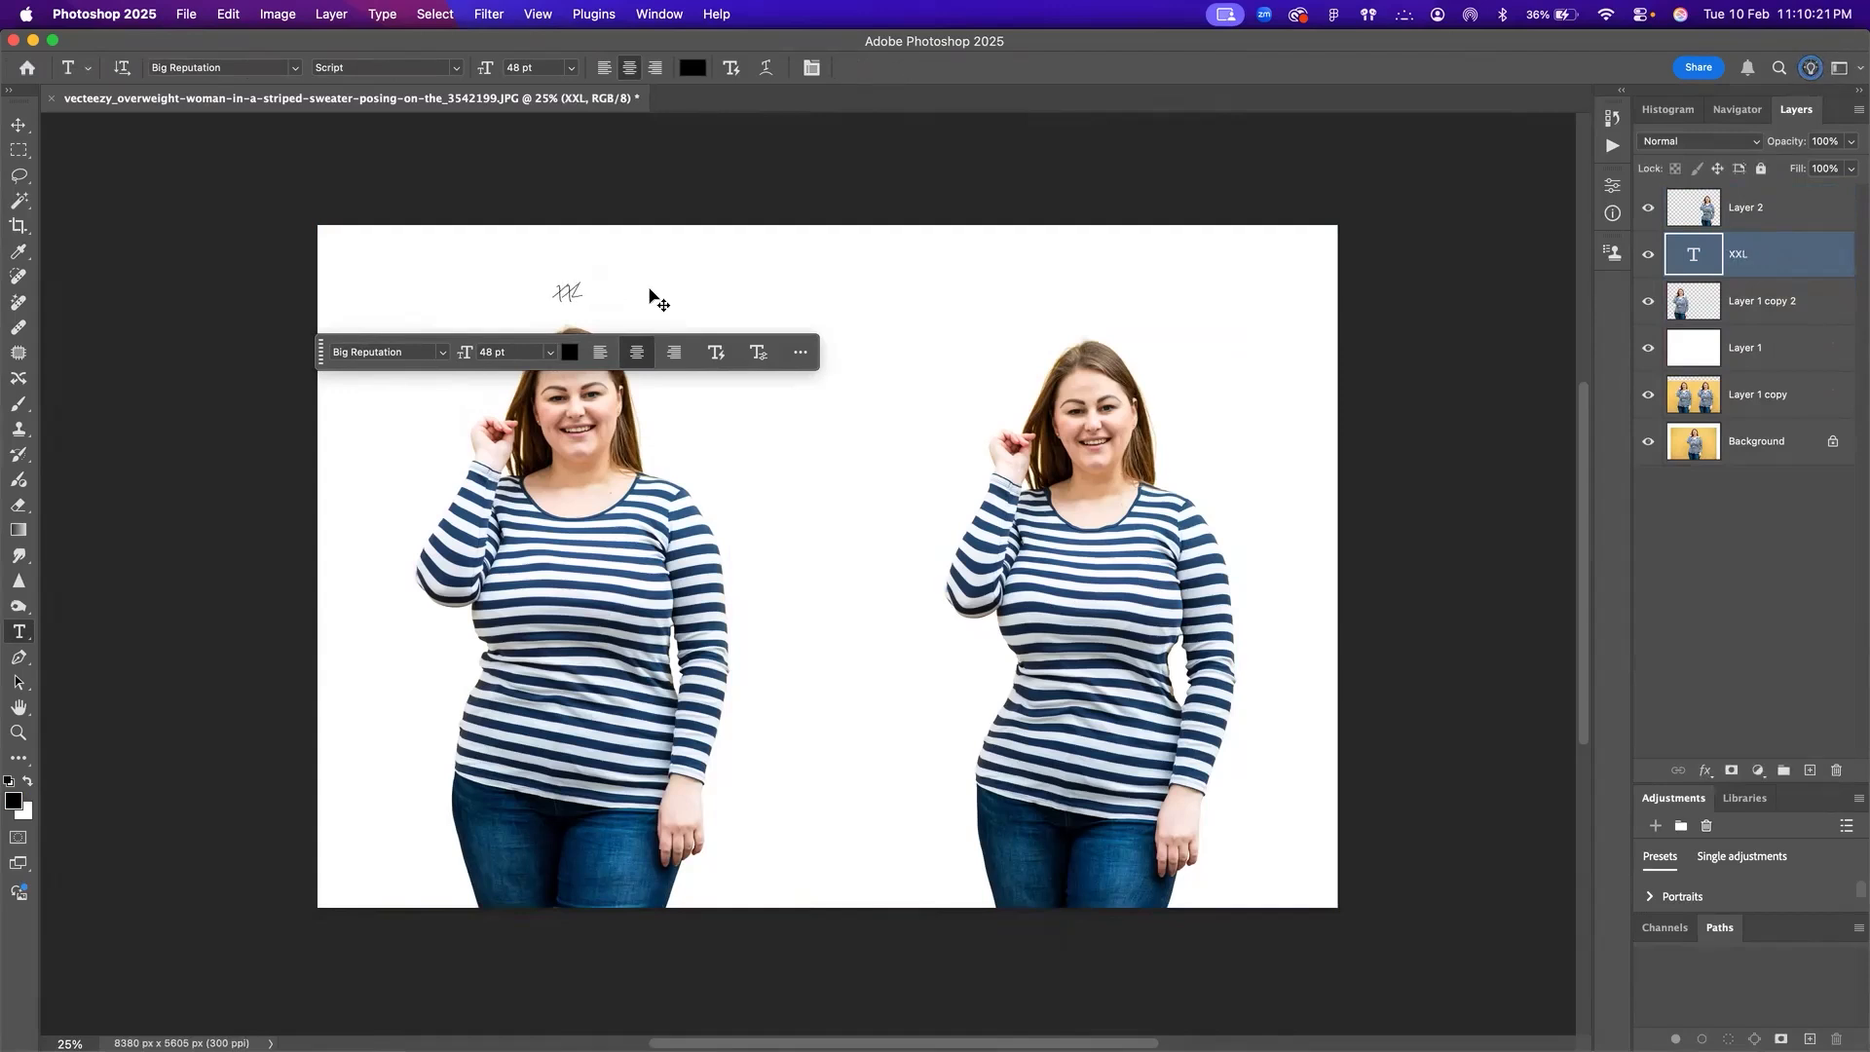
Step: Scale the XXL text up to about 168% and confirm the transform
key(super+t)
drag(588, 271, 590, 265)
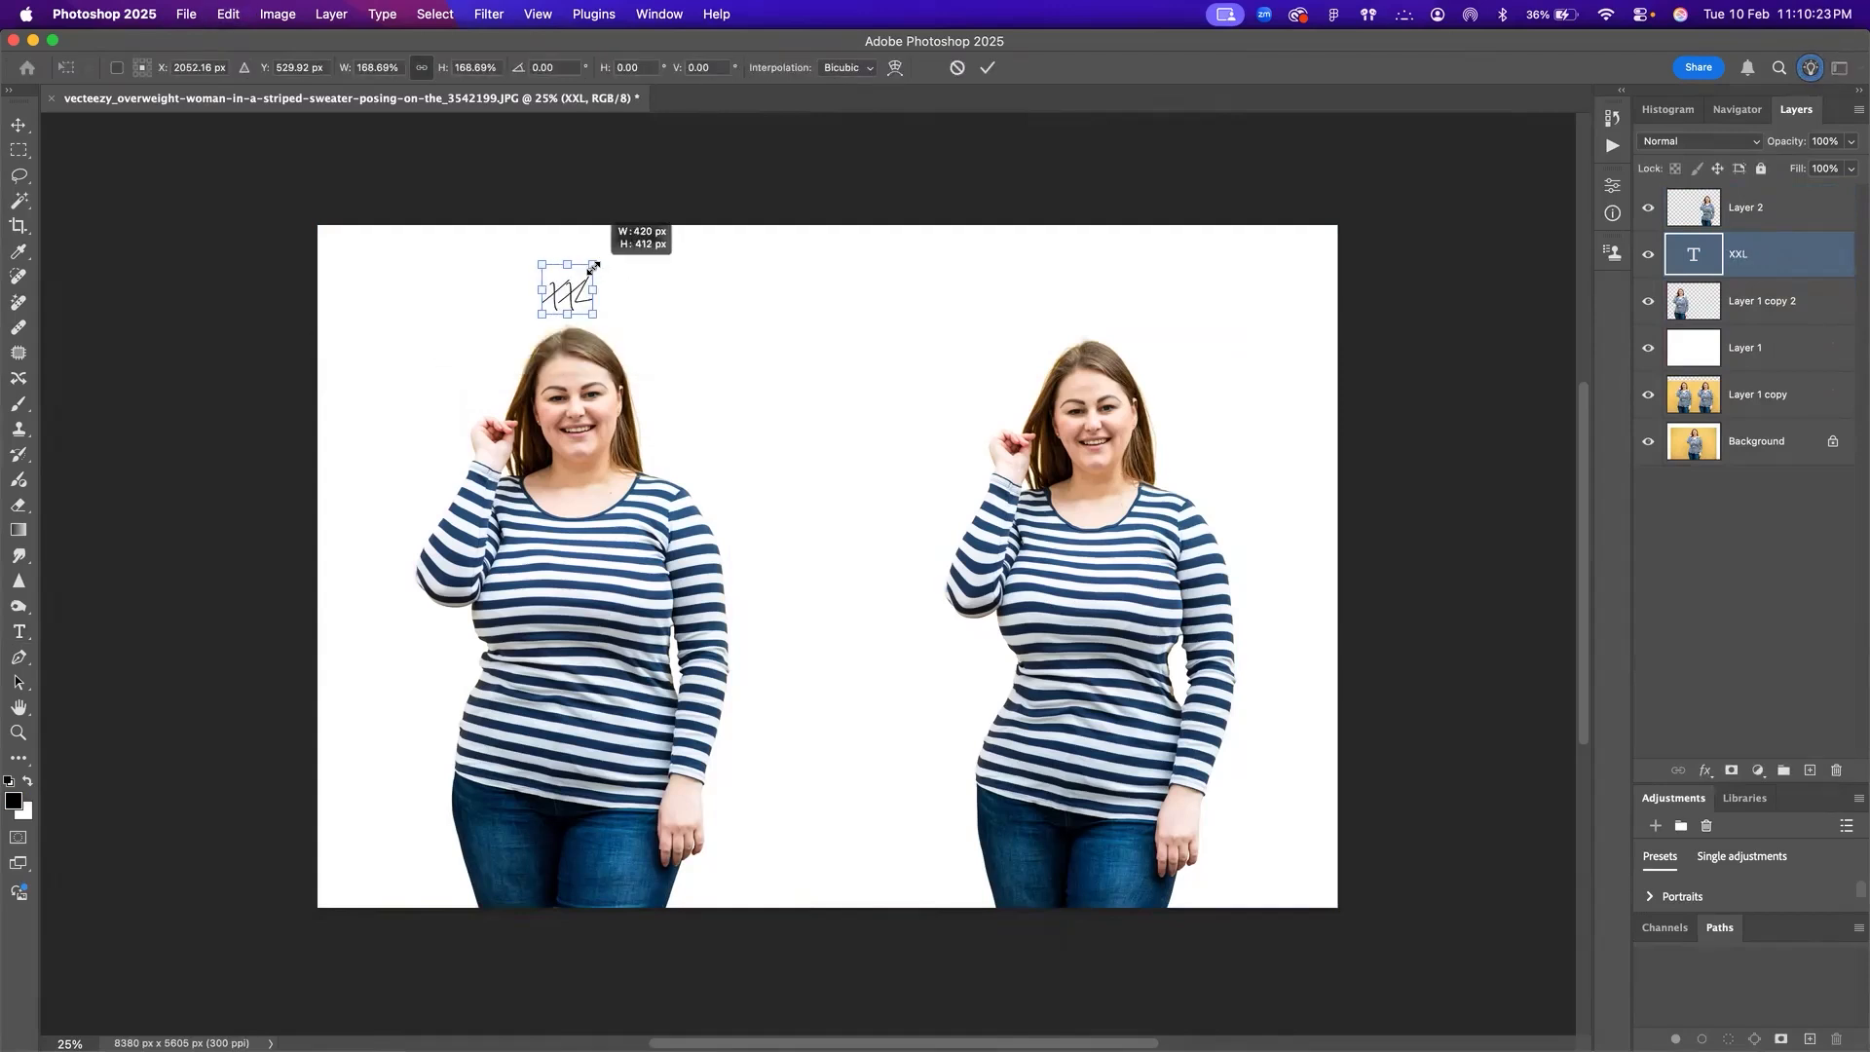
key(Return)
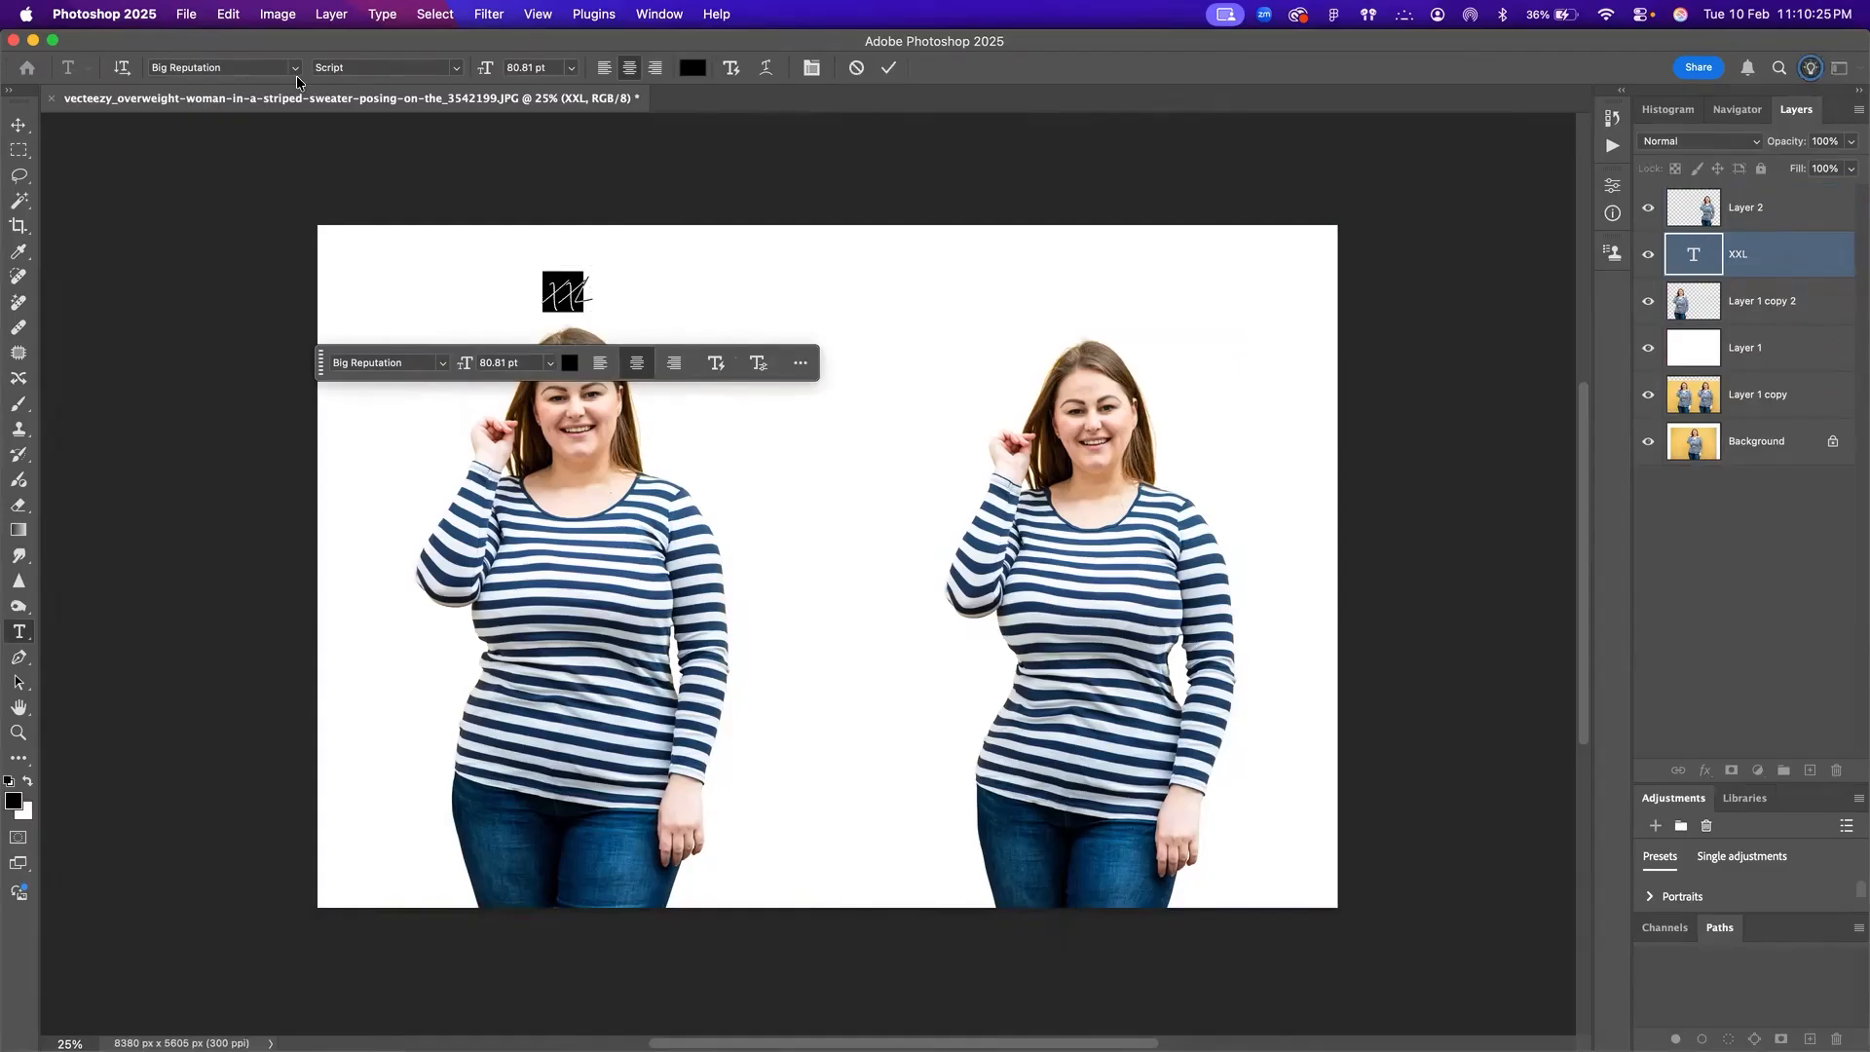
Step: Change the font of the XXL text above the left figure to Adobe Clean
click(297, 65)
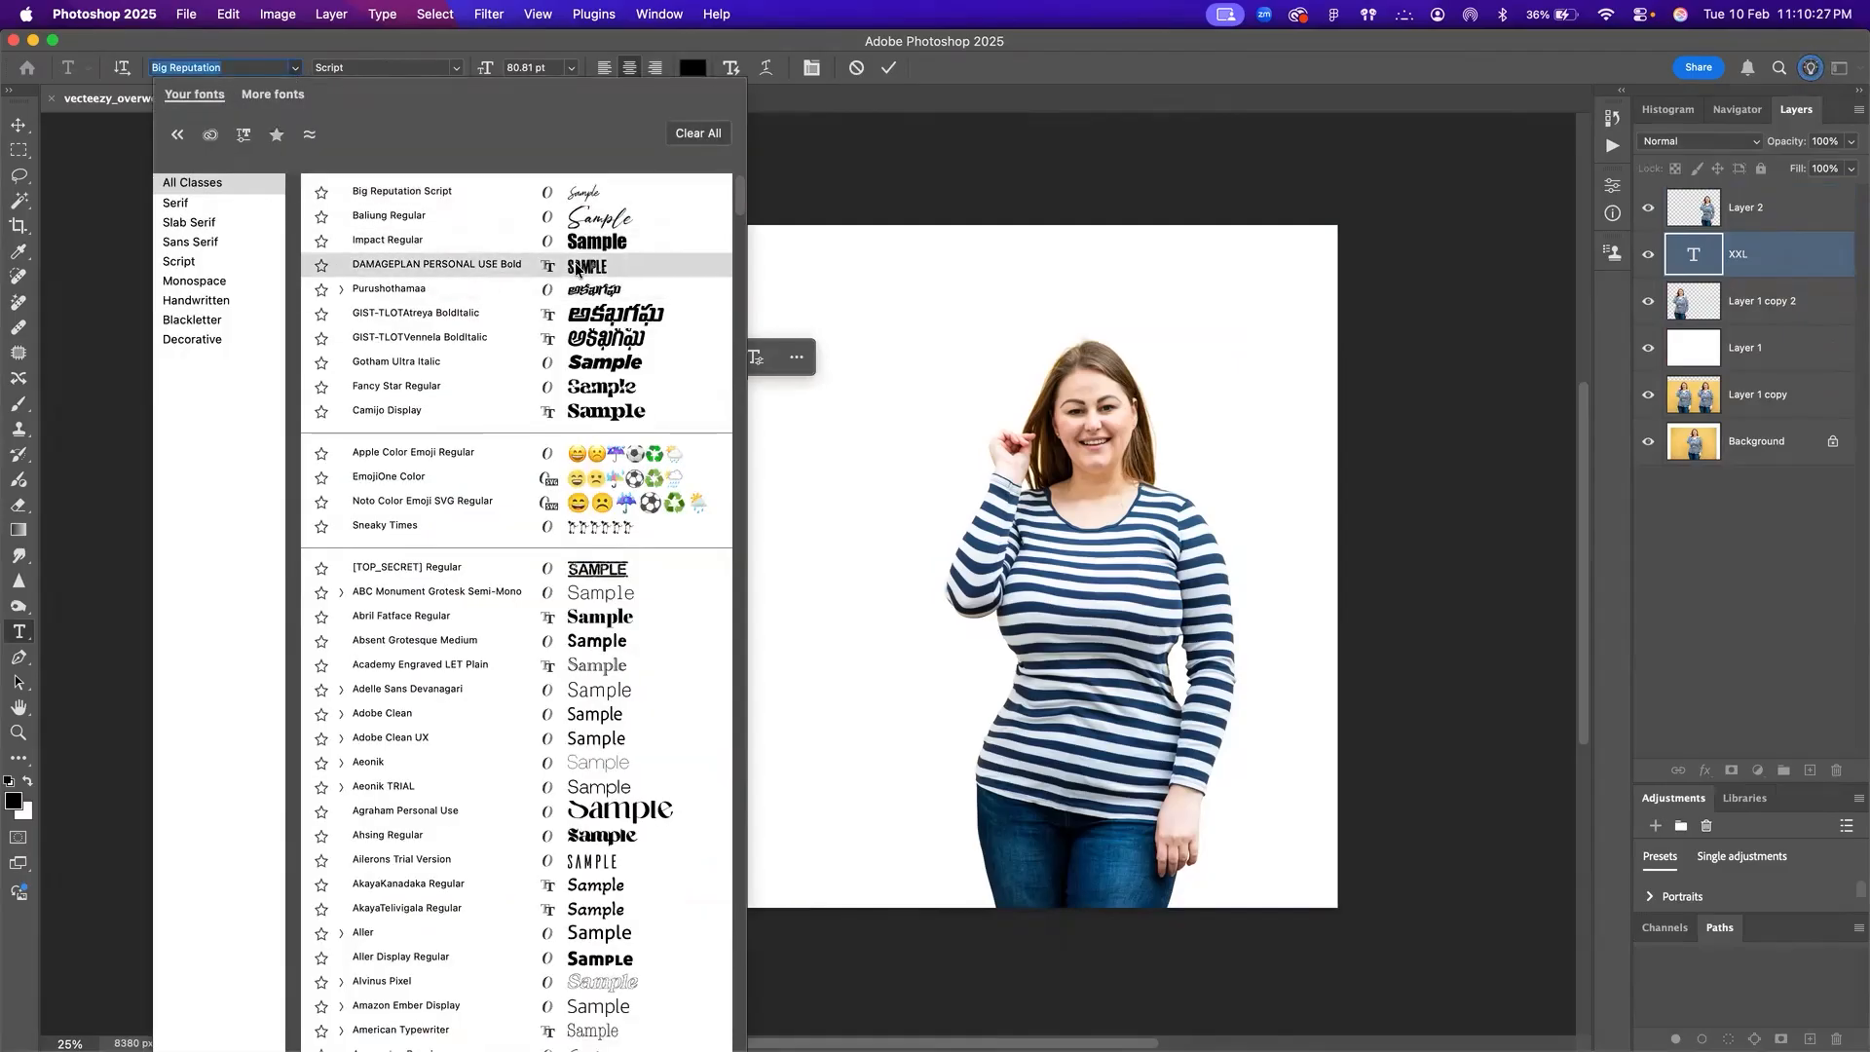
scroll(609, 594, down, 1)
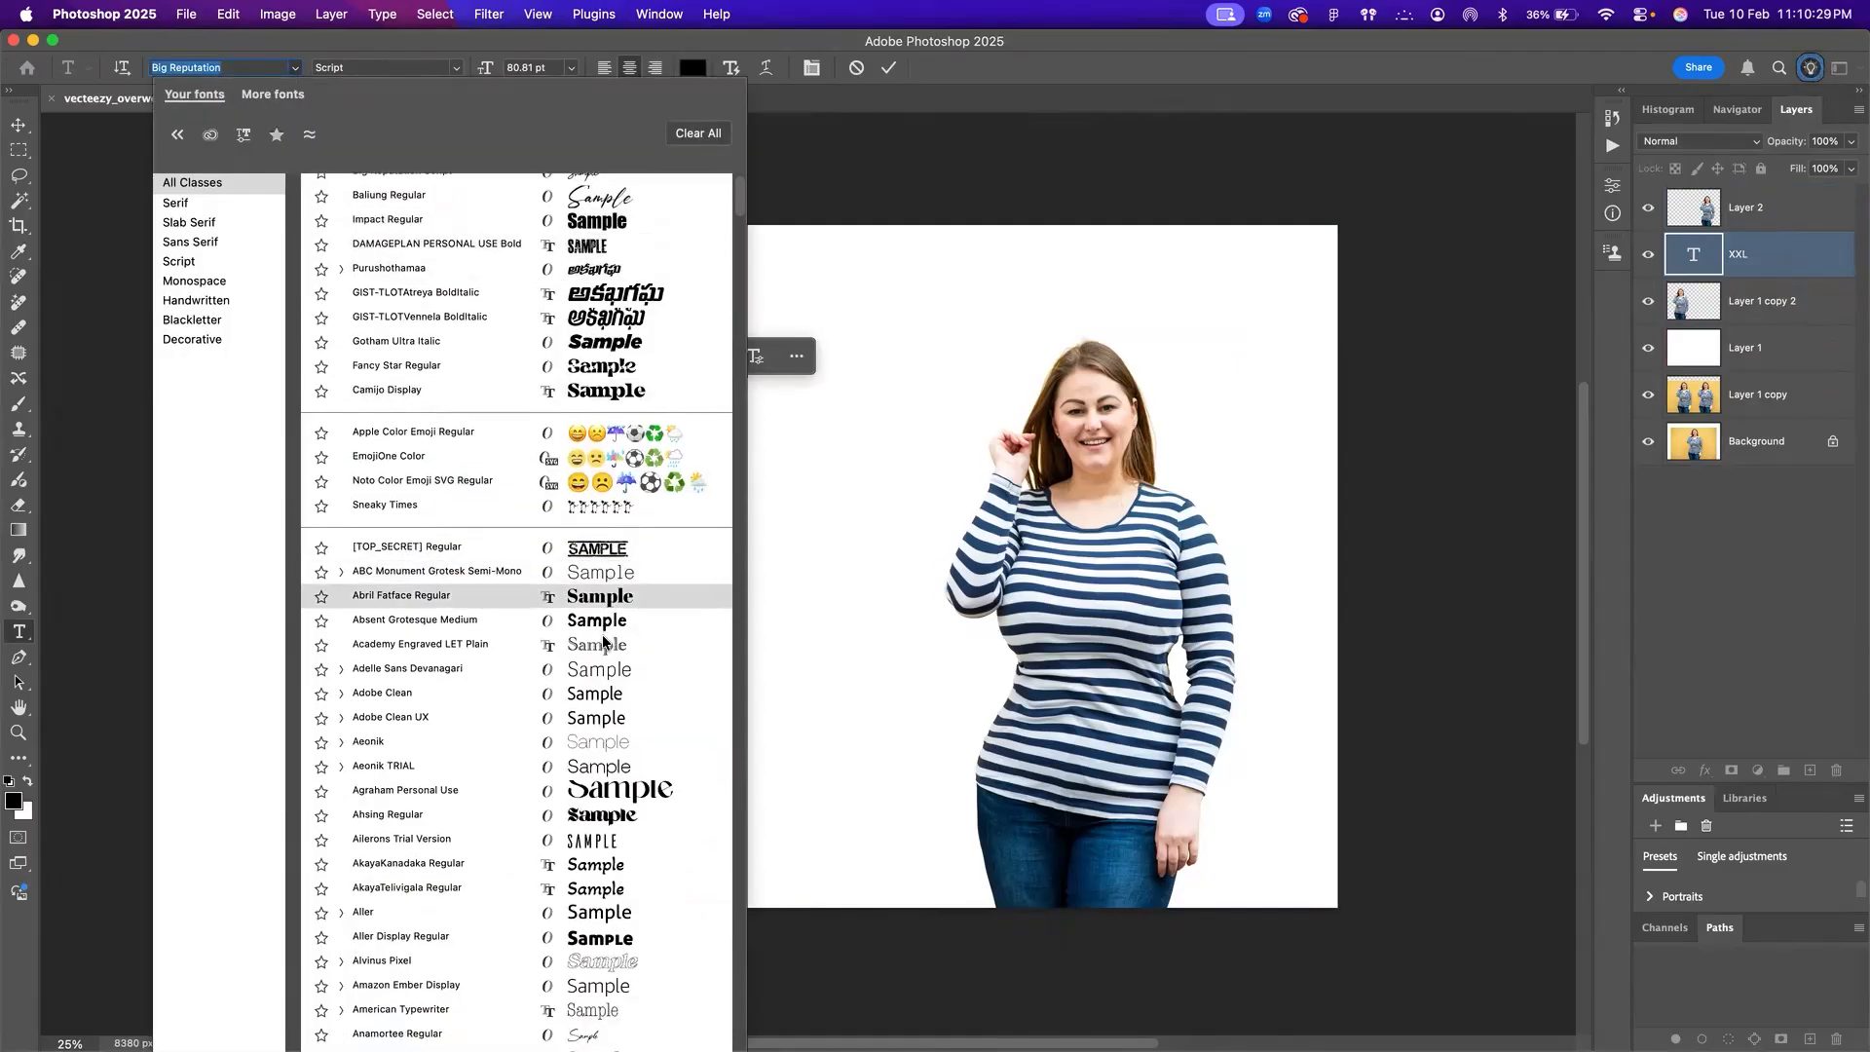
click(629, 692)
click(19, 124)
Step: Duplicate the XXL label above the right figure's head, change the copy's text to "M", and move the floating text bar below the canvas
drag(571, 292, 1087, 298)
double_click(580, 292)
key(Escape)
double_click(1086, 297)
text(M)
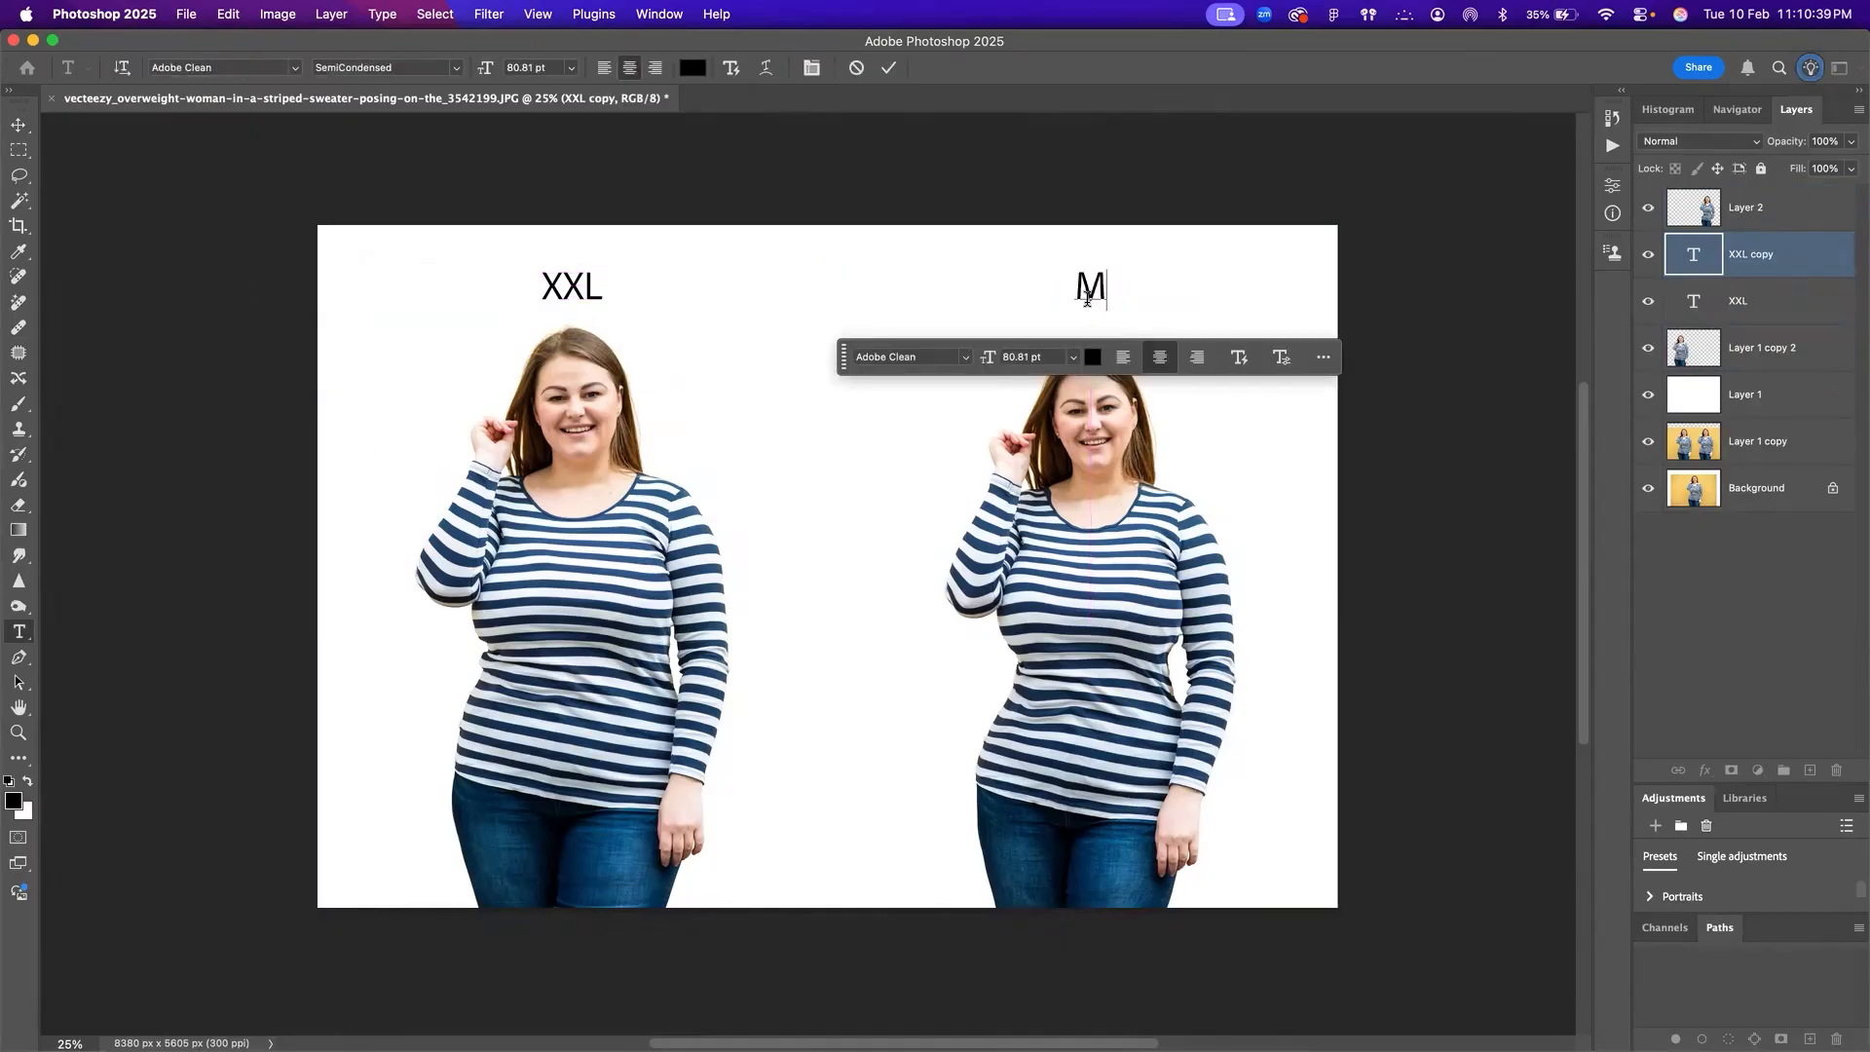
key(Escape)
key(v)
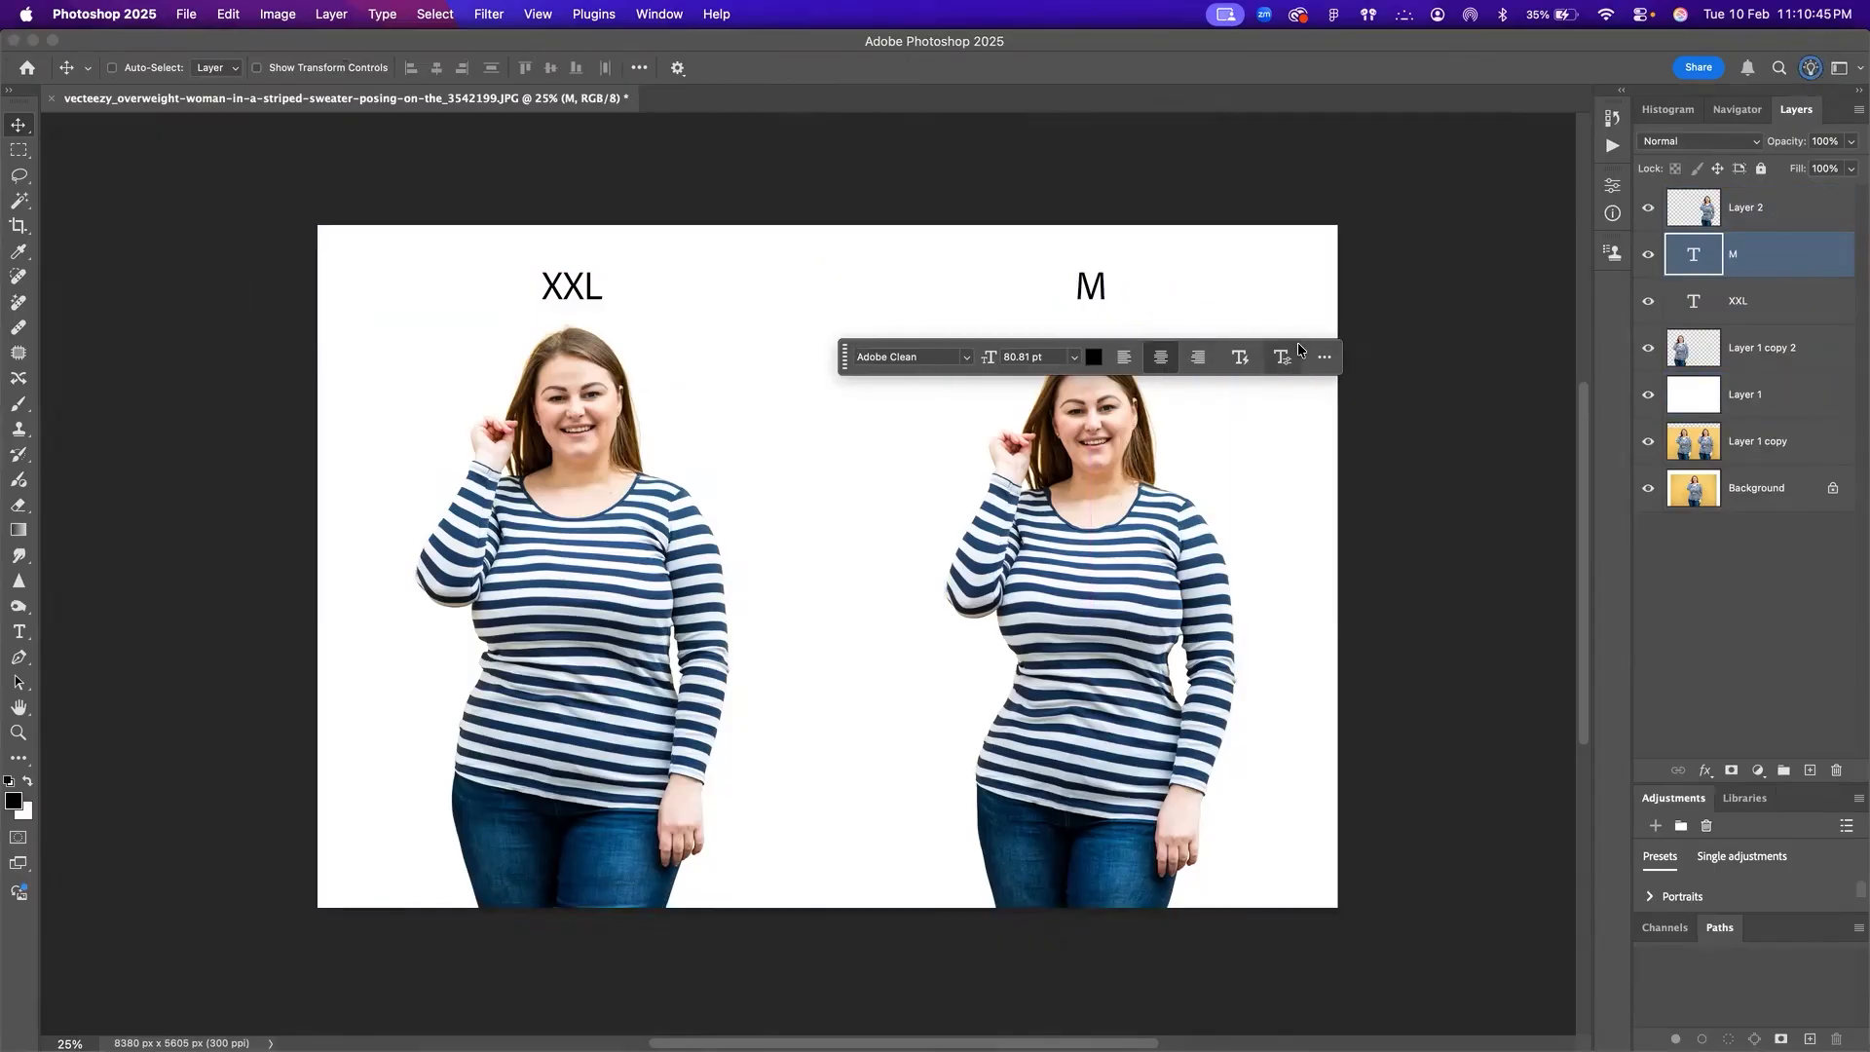
drag(843, 356, 888, 974)
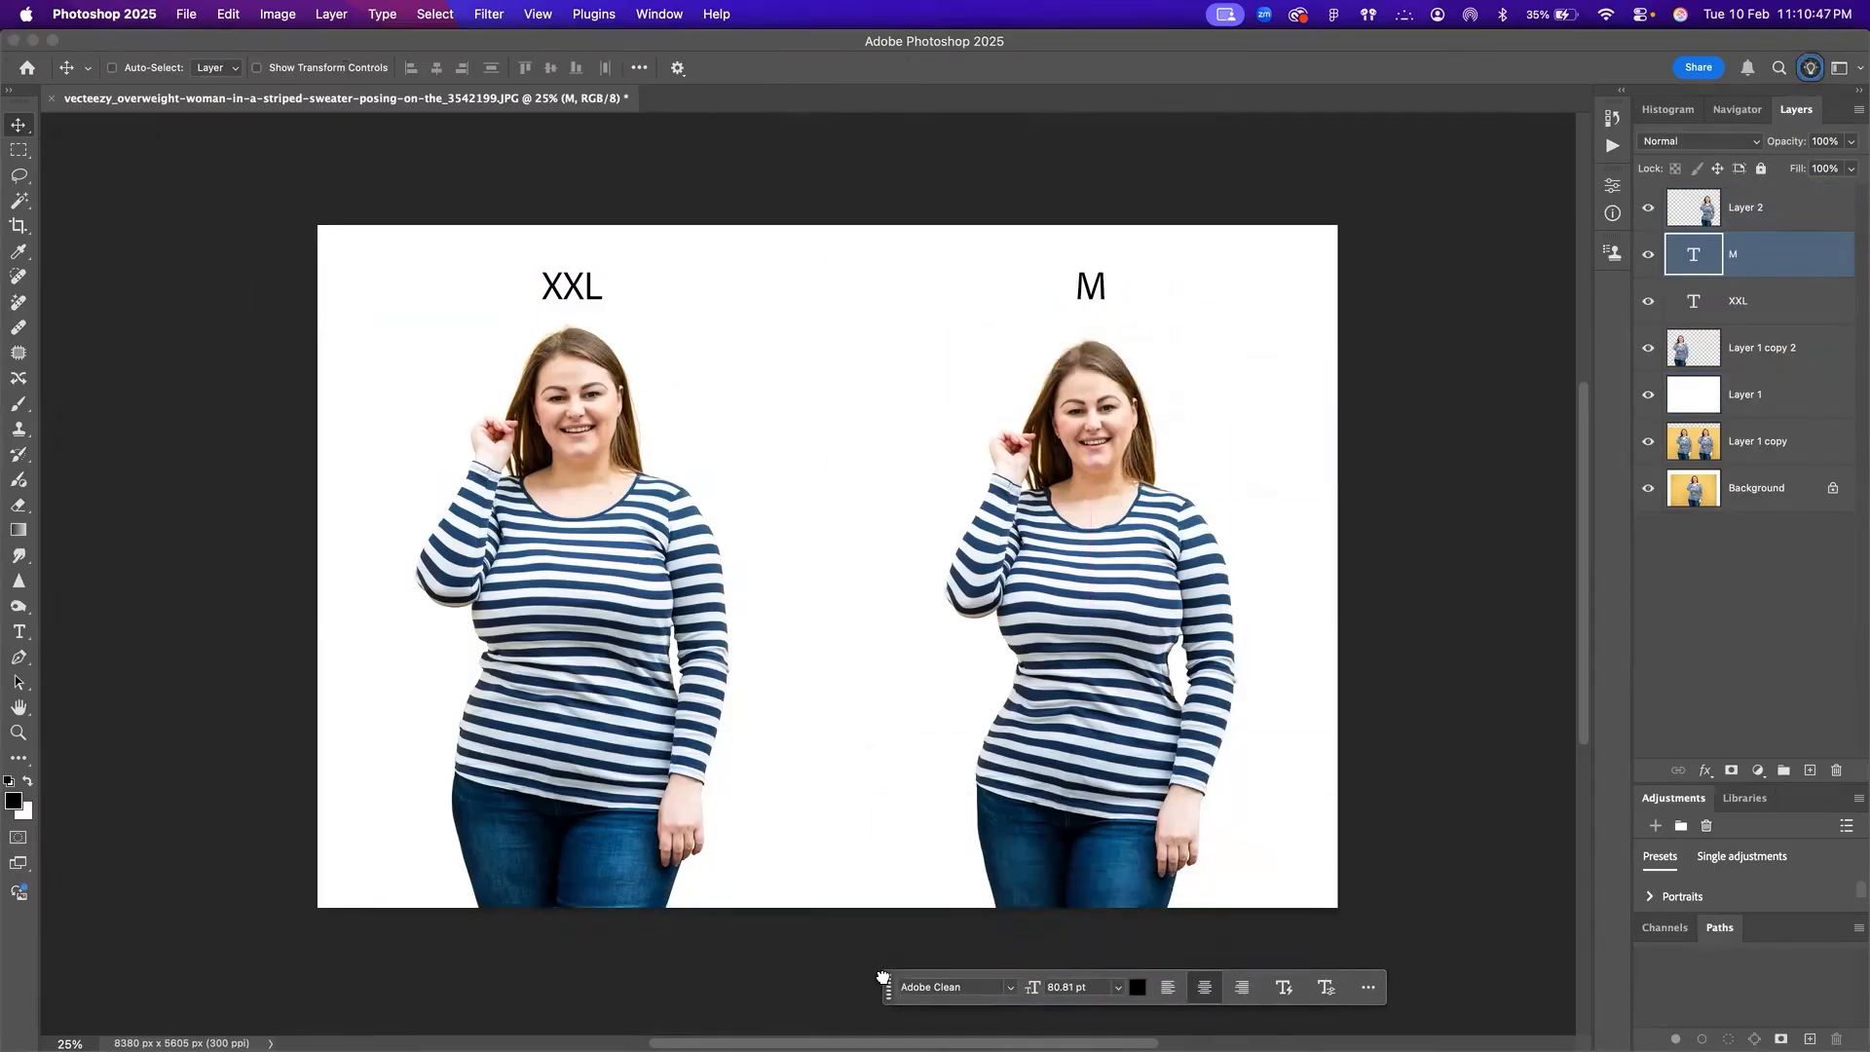
Step: Sample the sweater's blue and draw an orange-to-black radial gradient on a new layer, from the canvas centre past its upper-right corner
key(b)
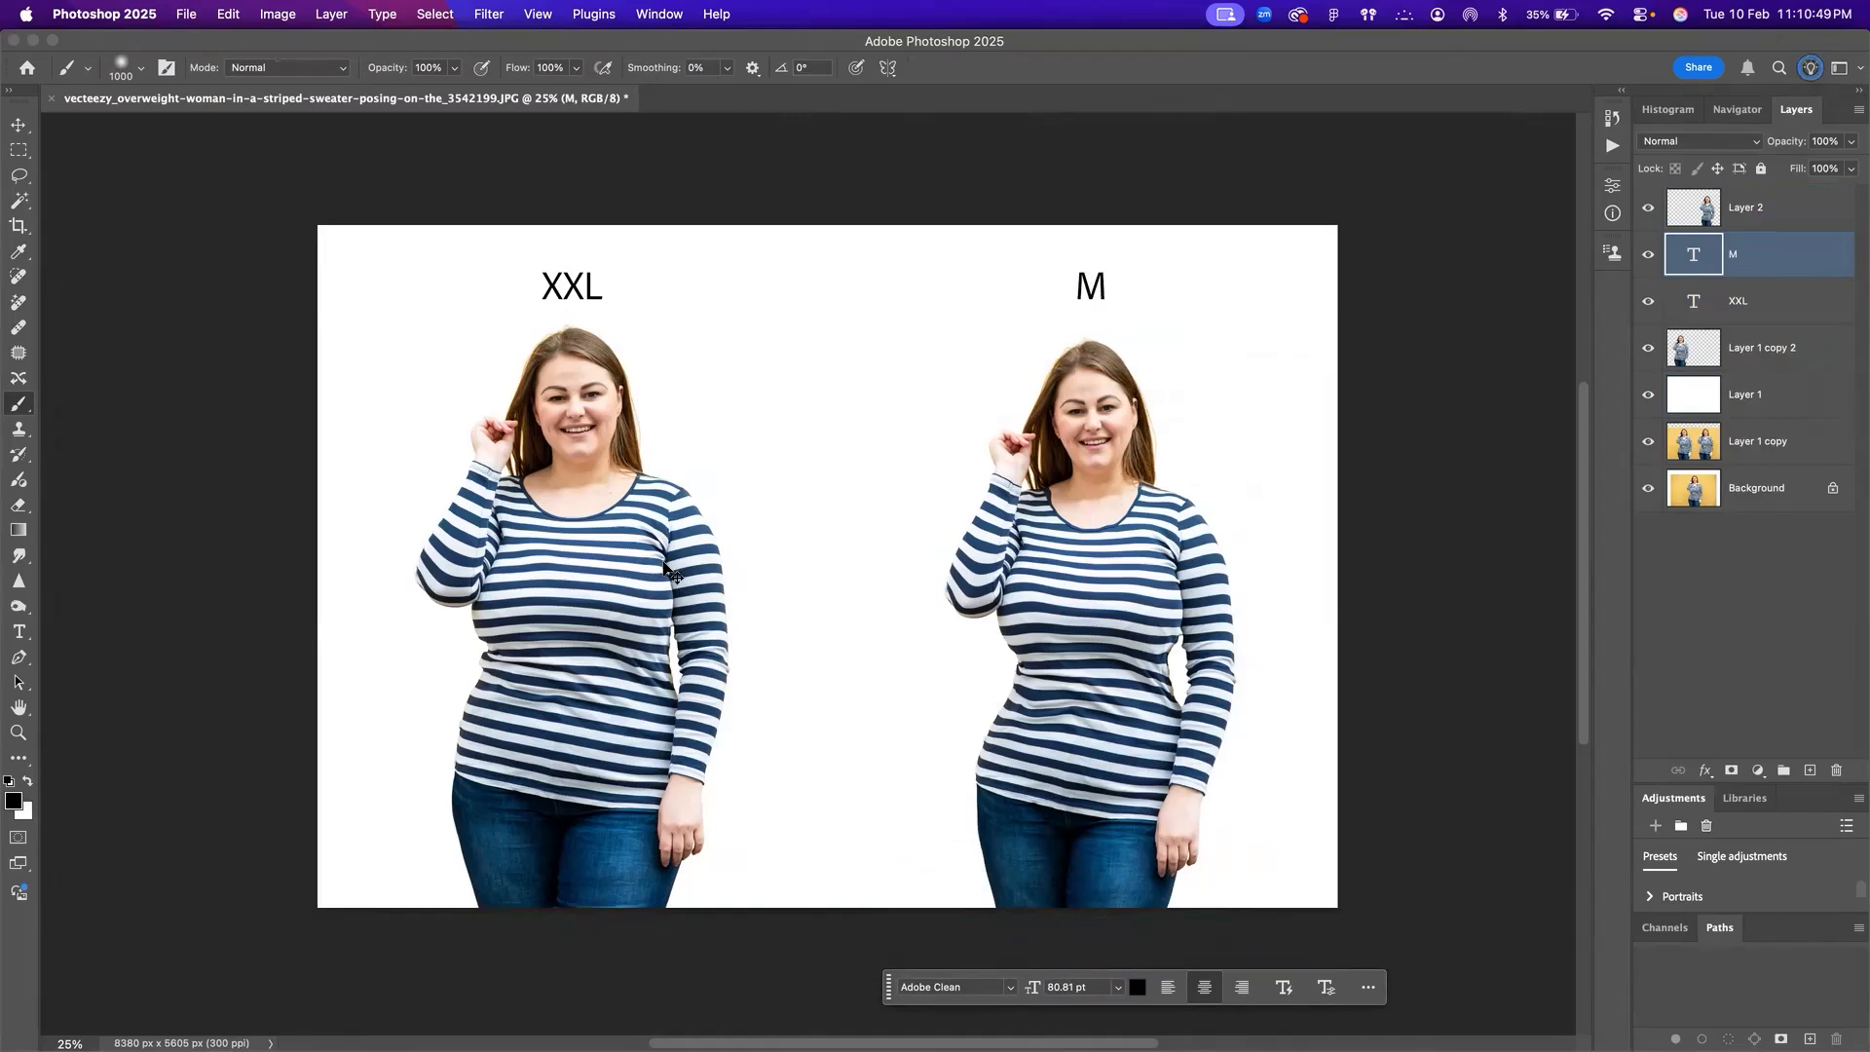
alt+click(661, 552)
key(shift+super+n)
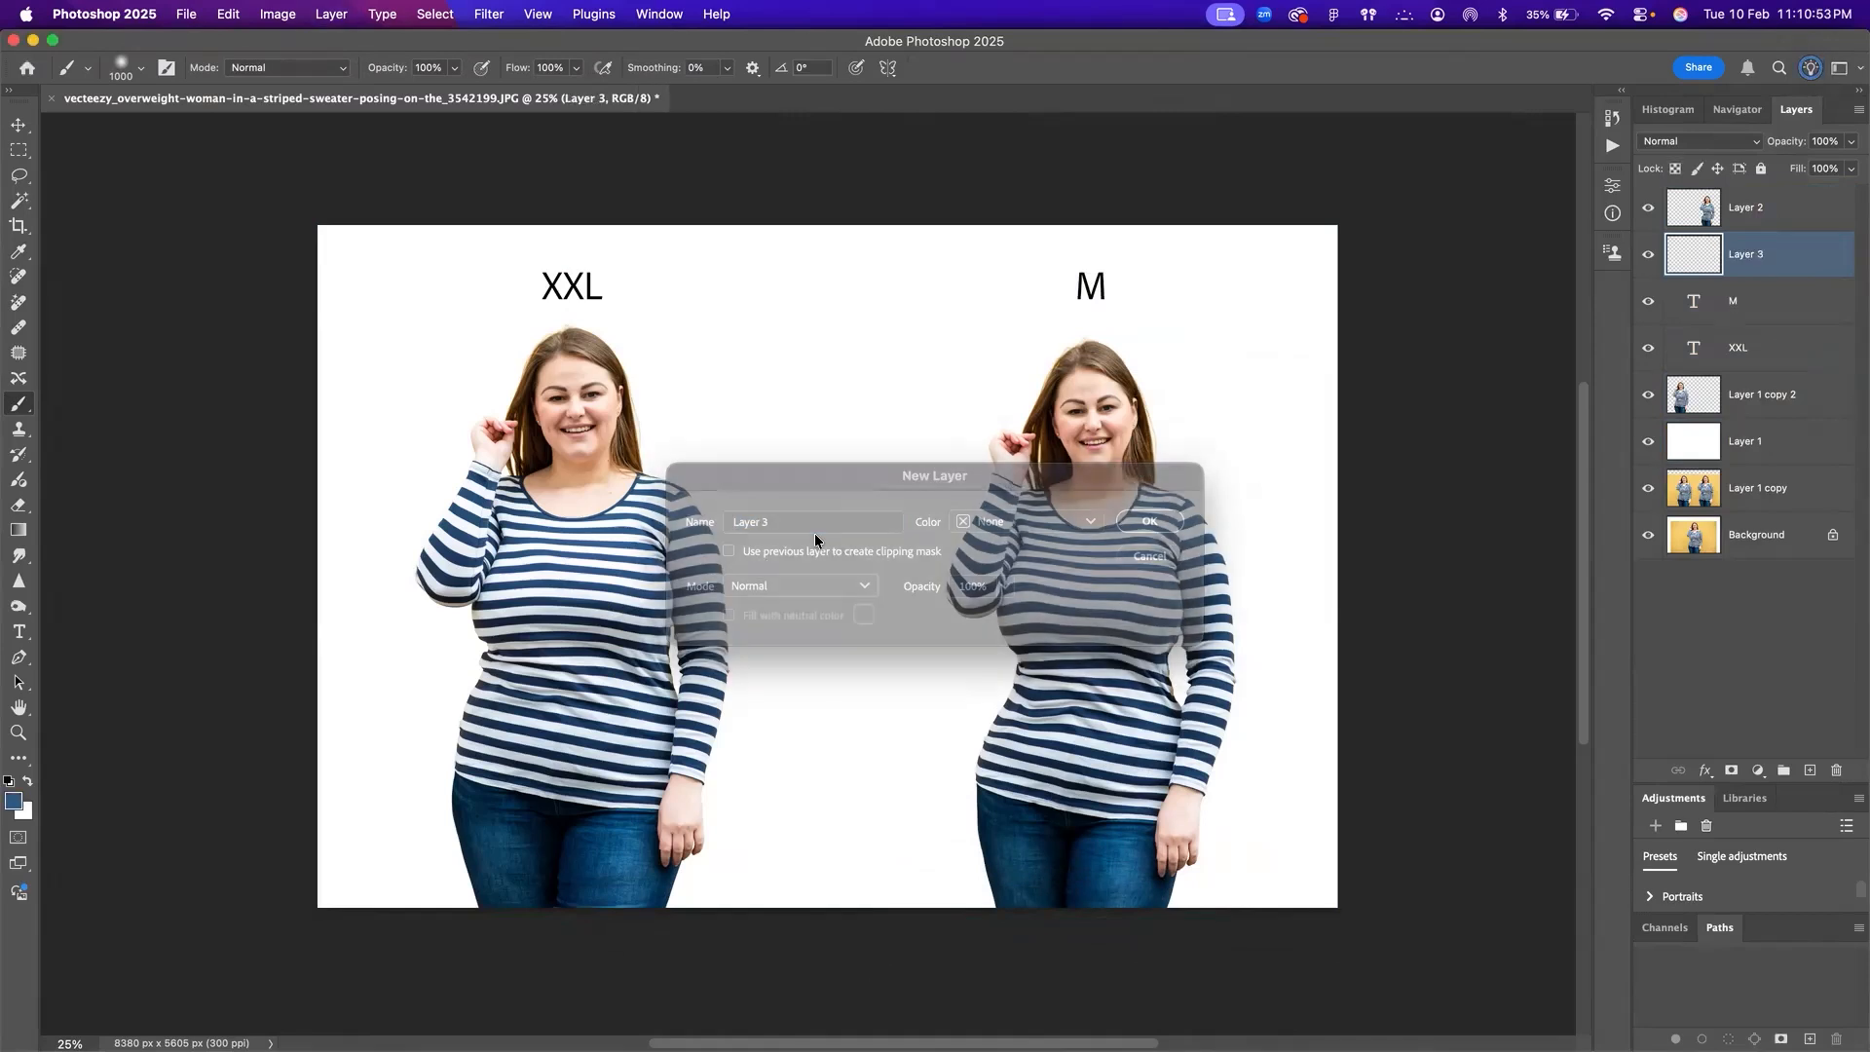
key(Return)
key(g)
drag(819, 581, 1524, 143)
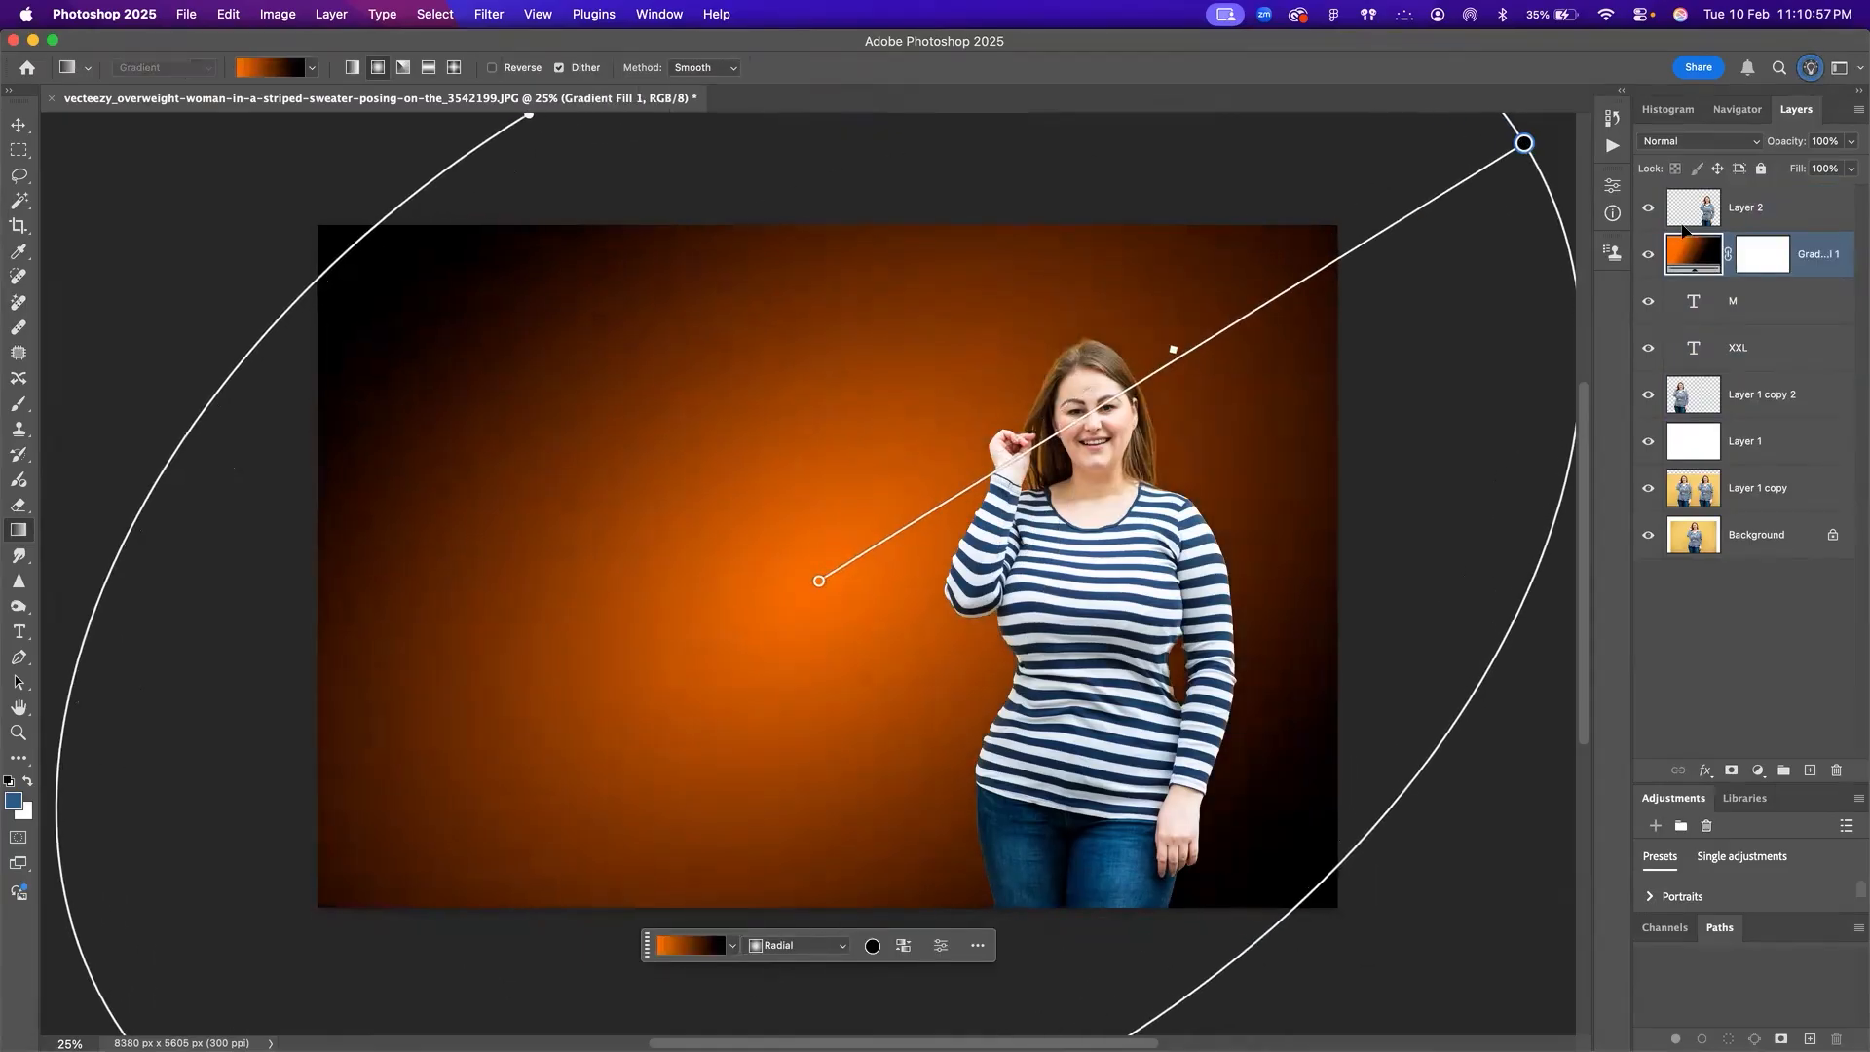
Step: Move the gradient layer down the stack to sit directly above Layer 1, behind both figures and labels
key(super+bracketleft)
key(super+bracketleft)
key(super+bracketleft)
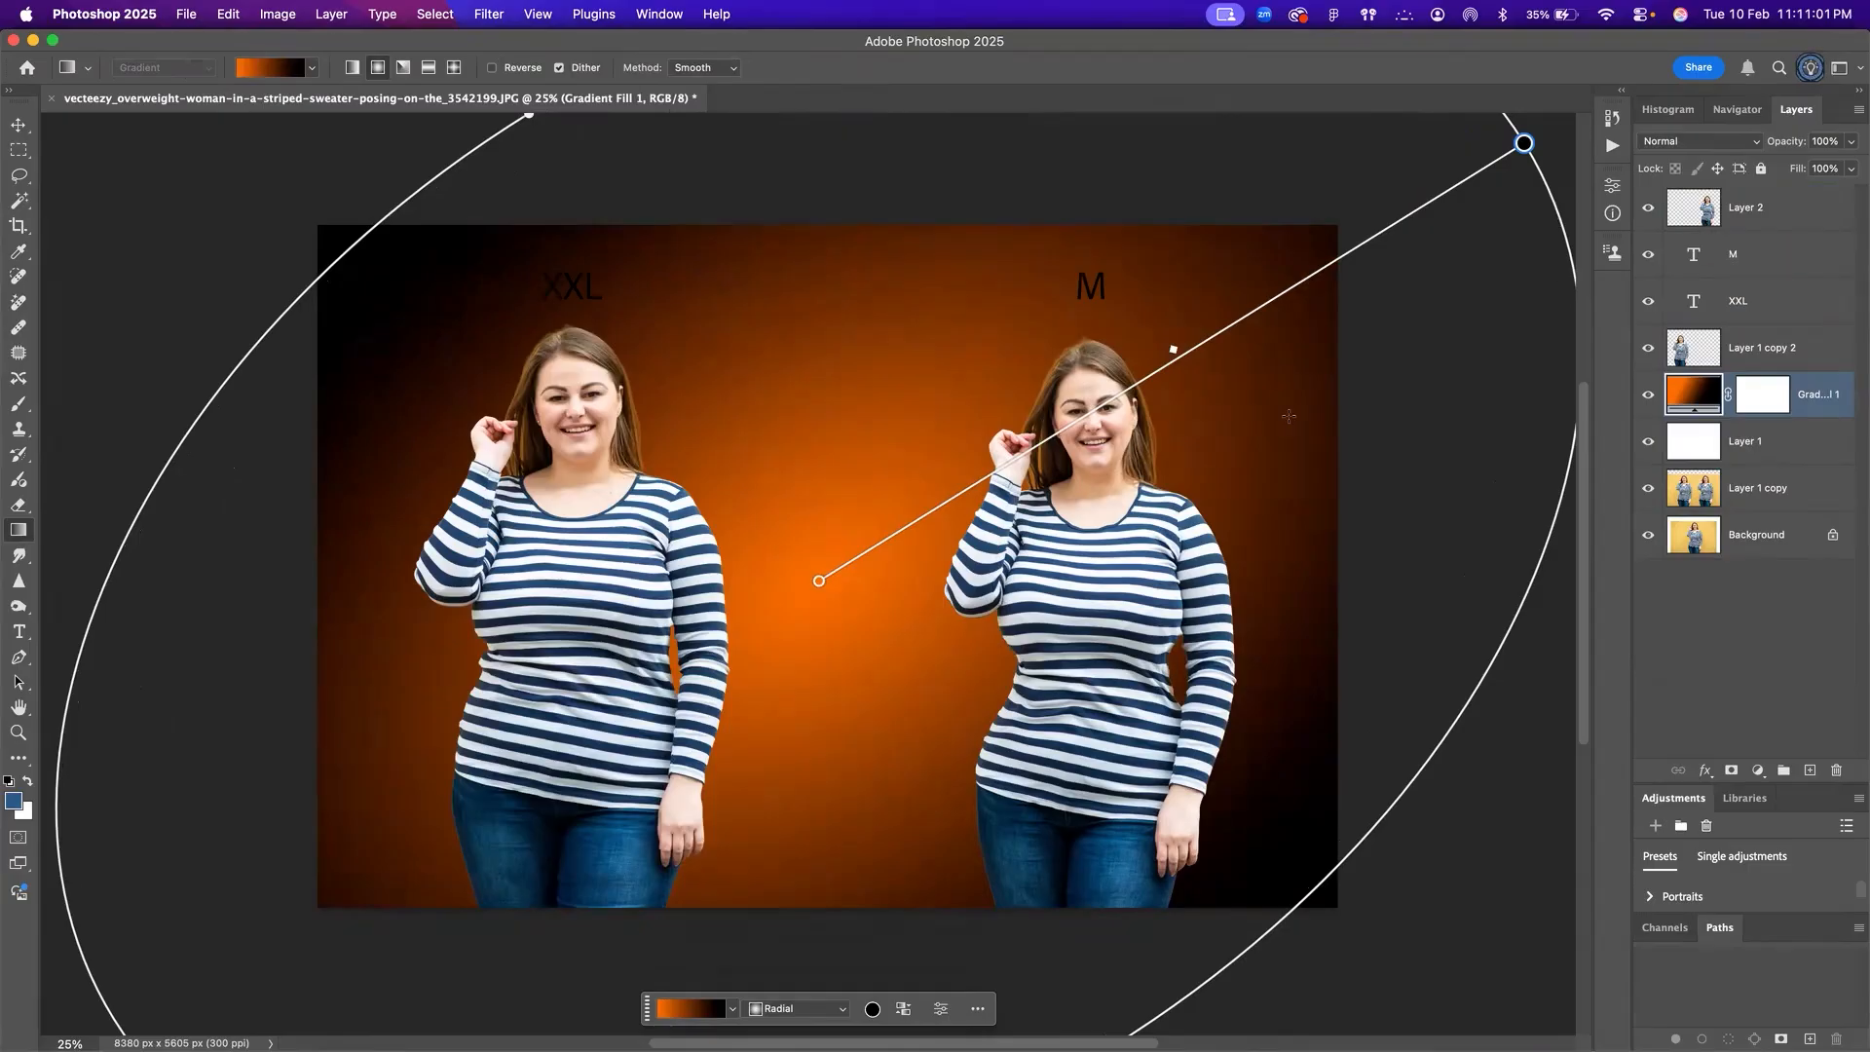
Step: Try the sampled blue on the M label, undo it, and fill the label with the white background colour instead
scroll(1173, 466, right, 3)
key(v)
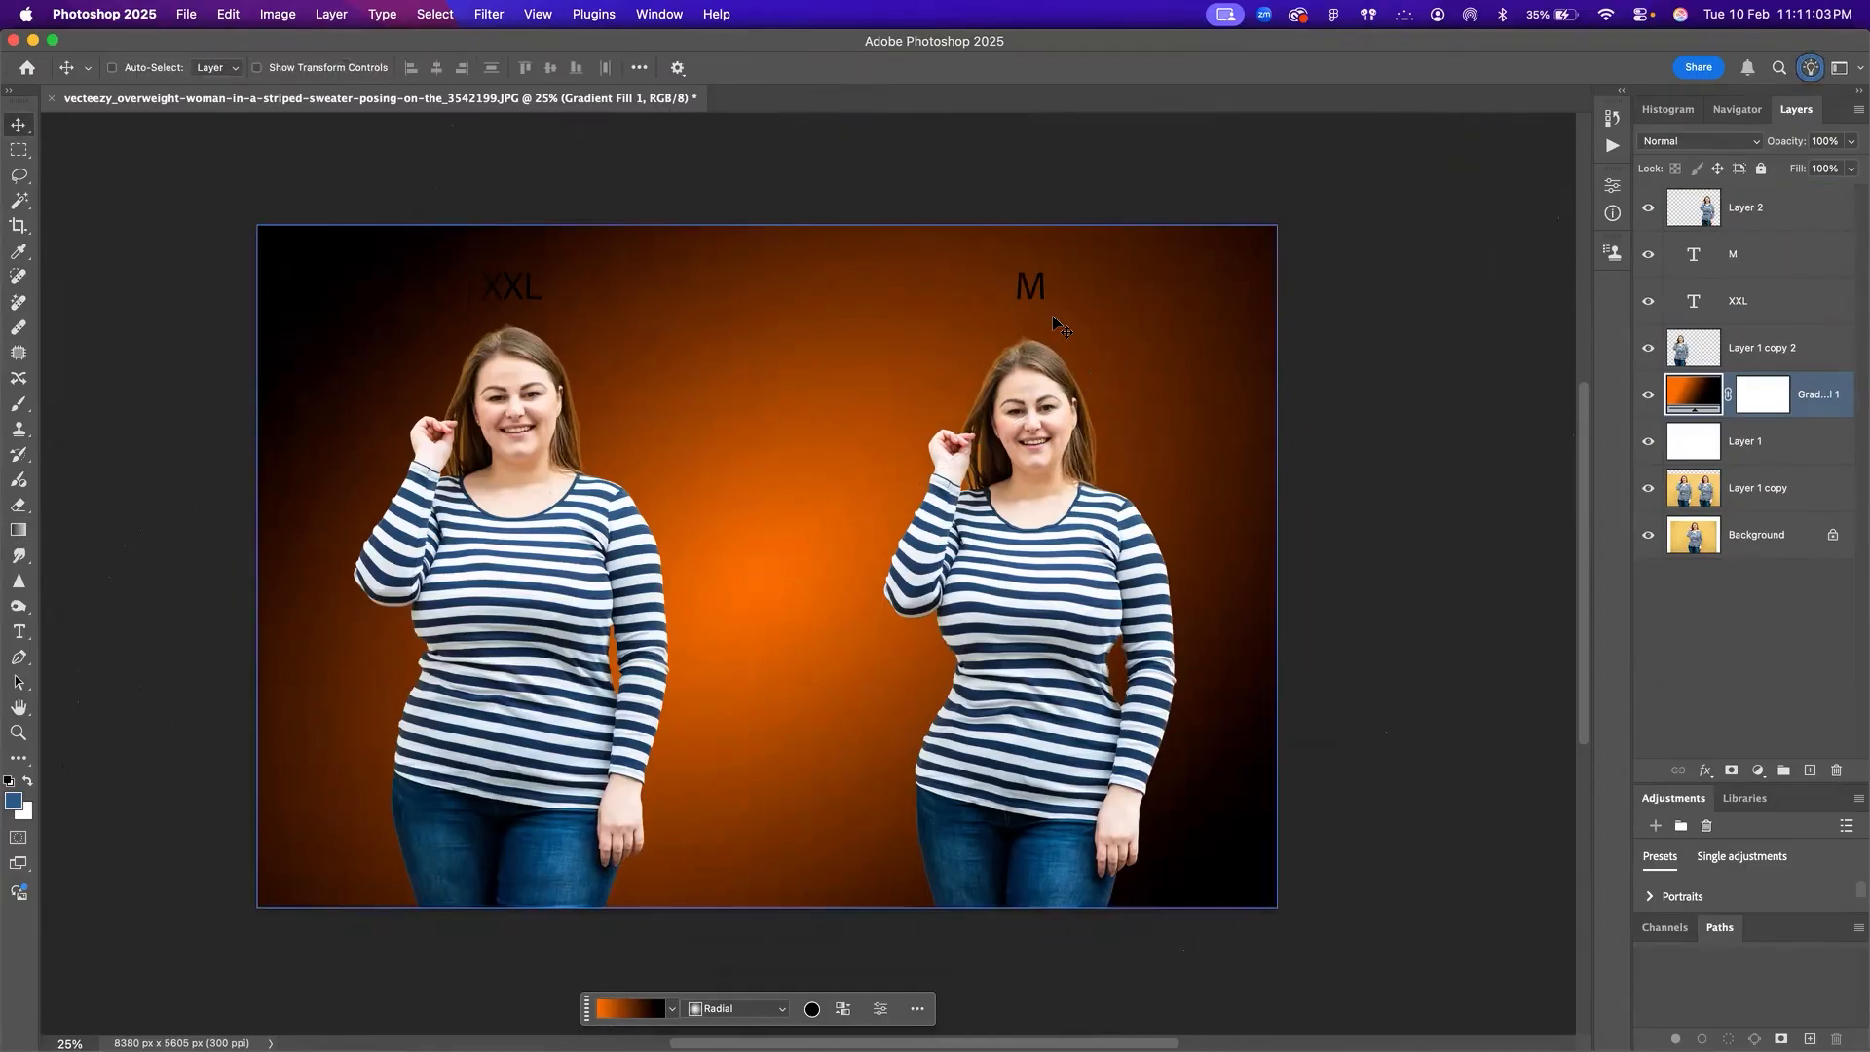
super+click(1030, 285)
right_click(1034, 286)
click(1039, 297)
key(alt+BackSpace)
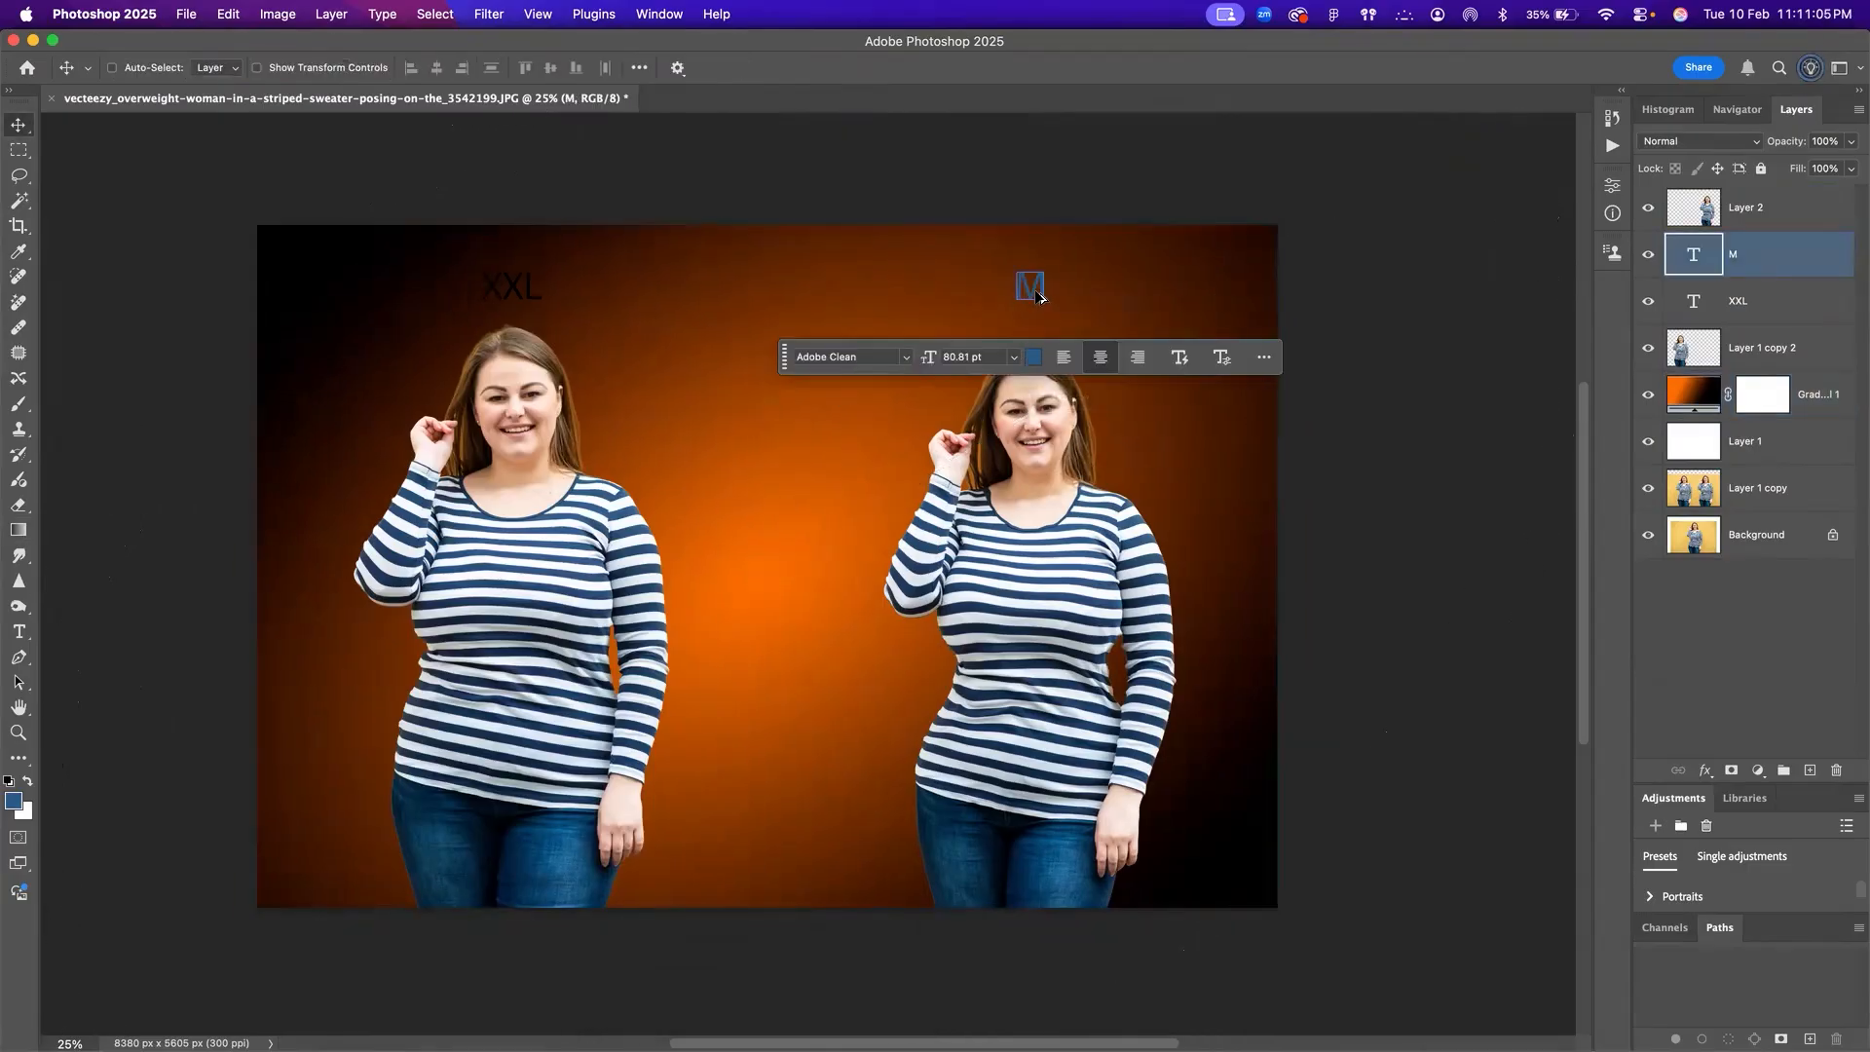
key(super+z)
key(super+BackSpace)
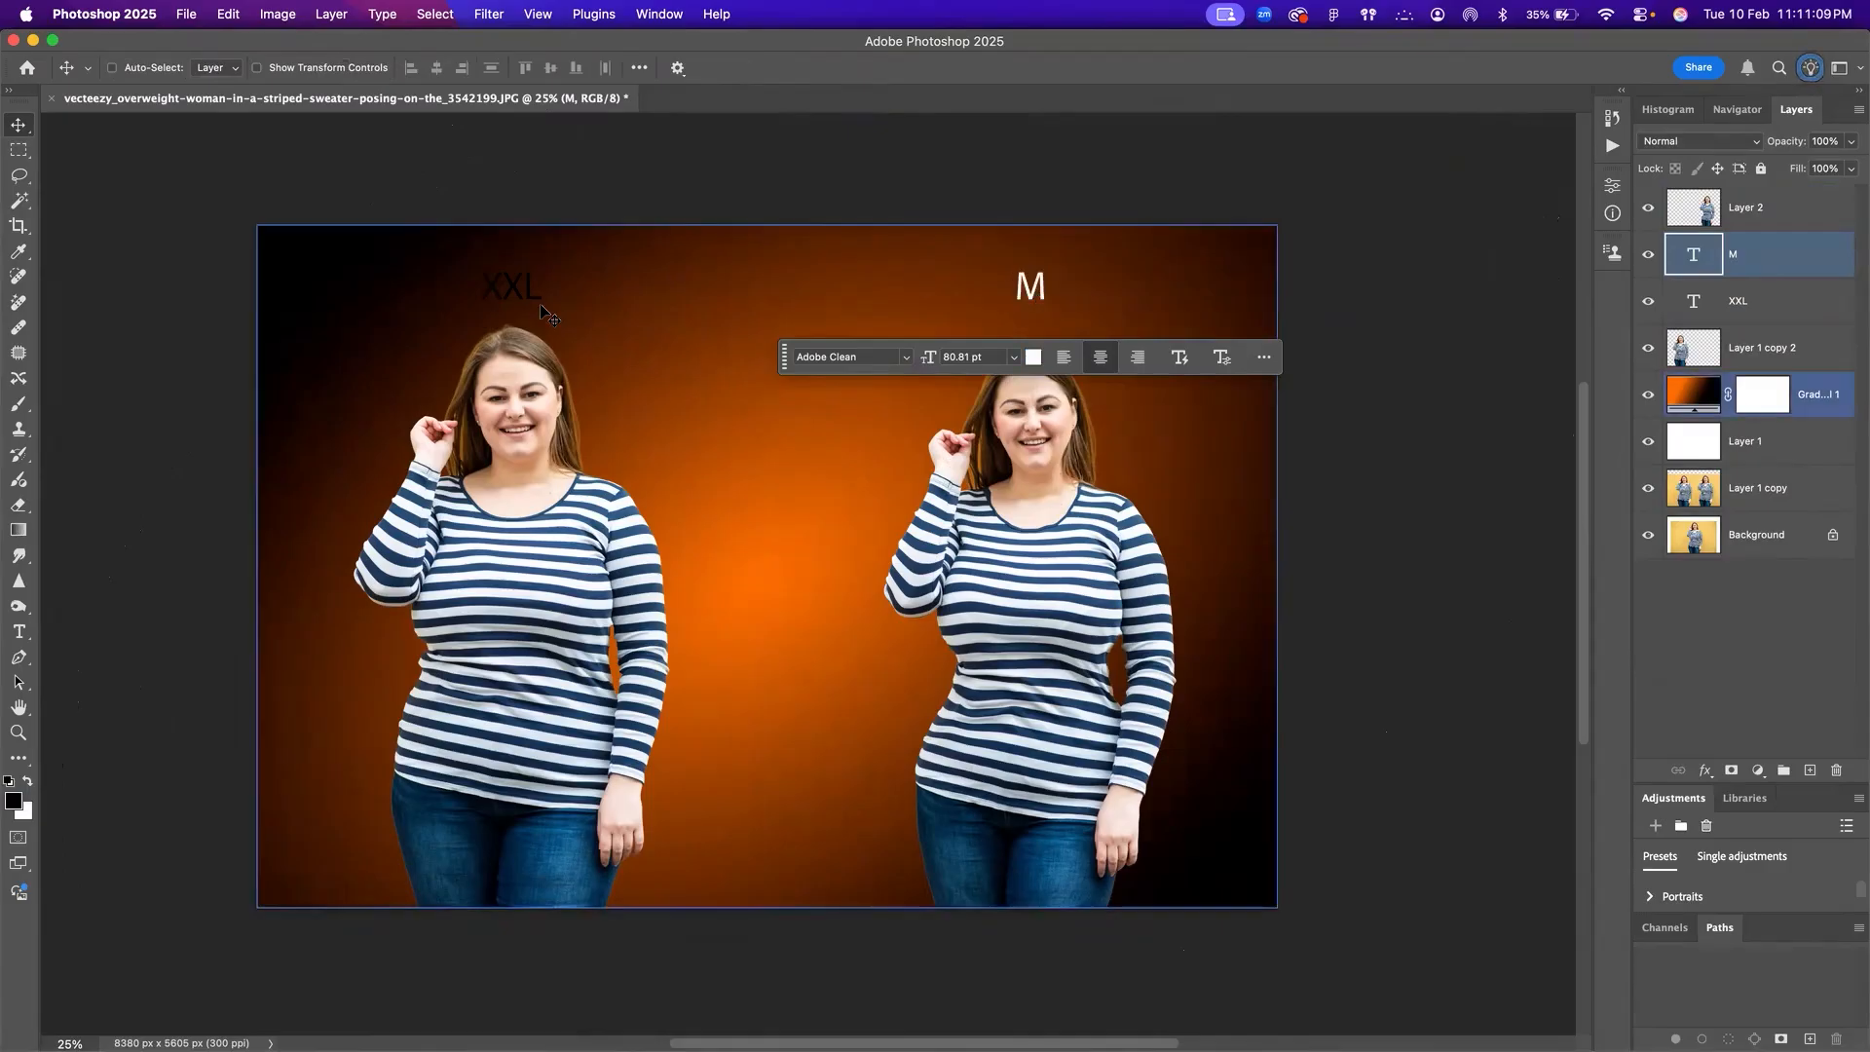
Step: Fill the XXL label above the left figure with white and move the floating text bar below the canvas
right_click(537, 296)
click(542, 293)
key(super+BackSpace)
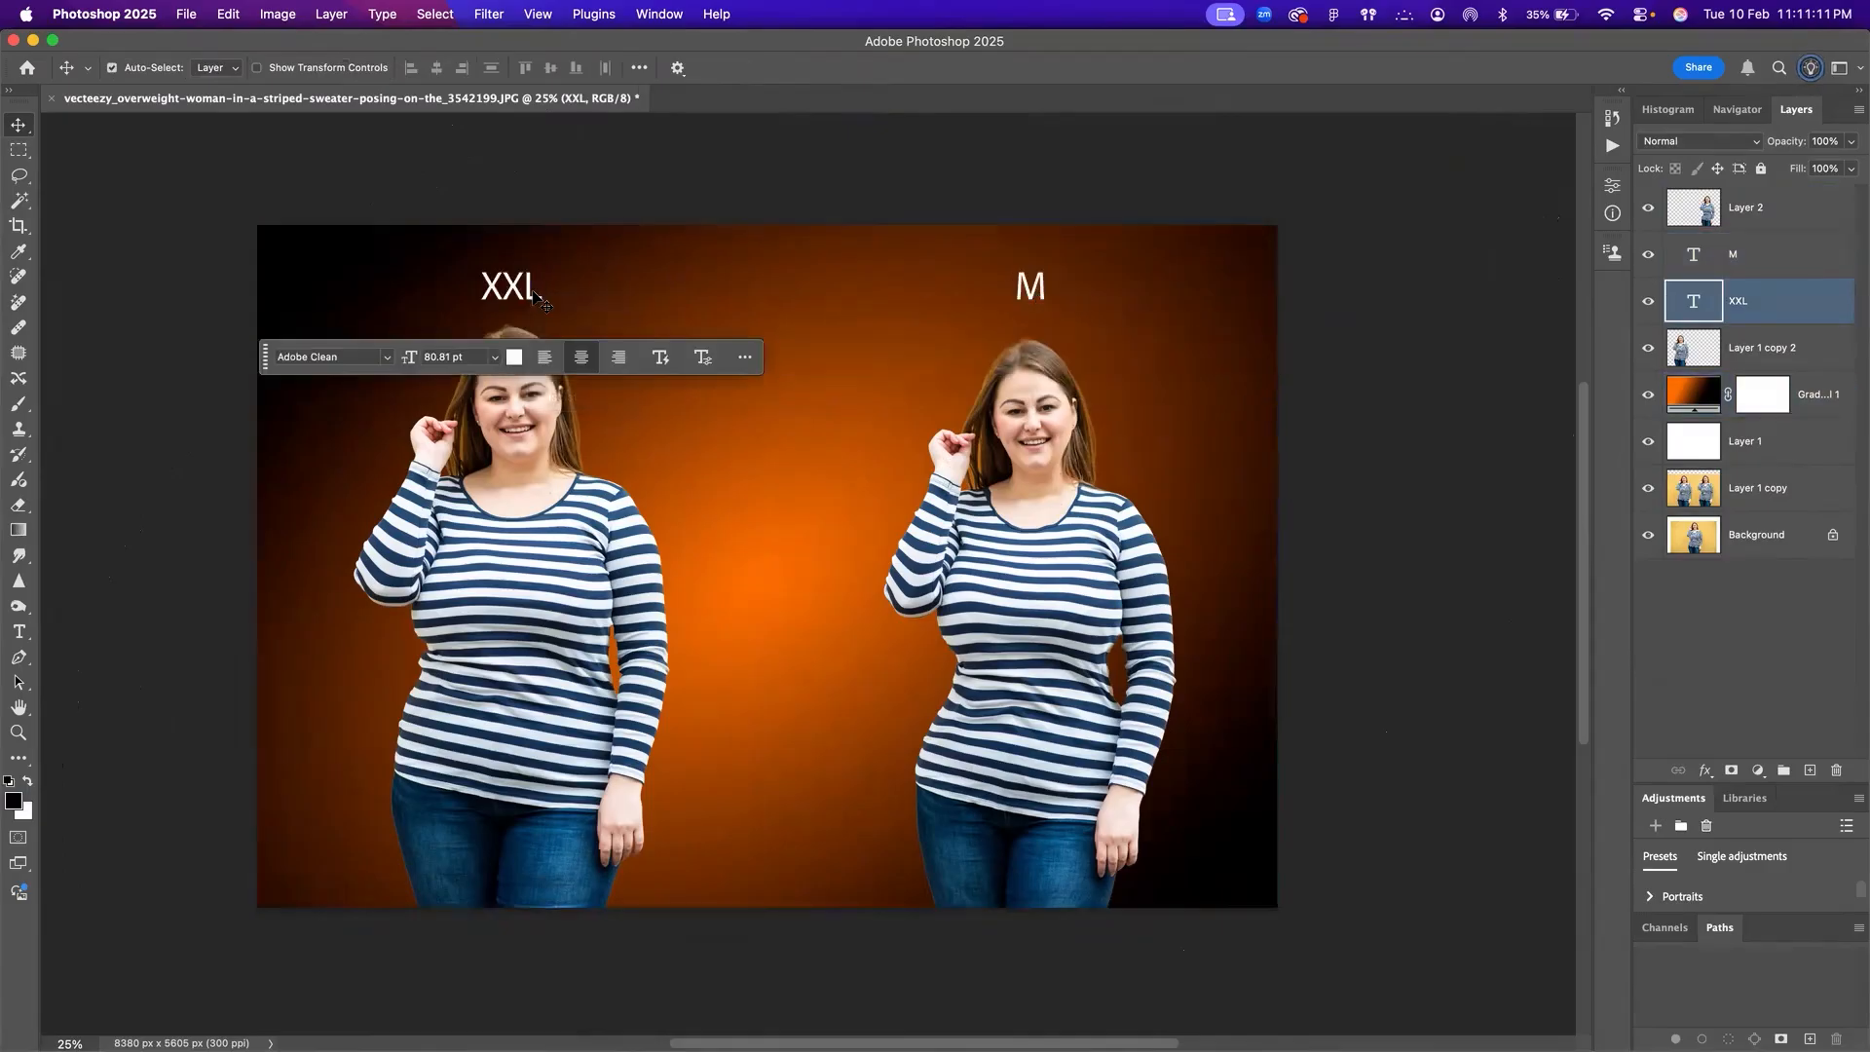
drag(265, 356, 906, 1013)
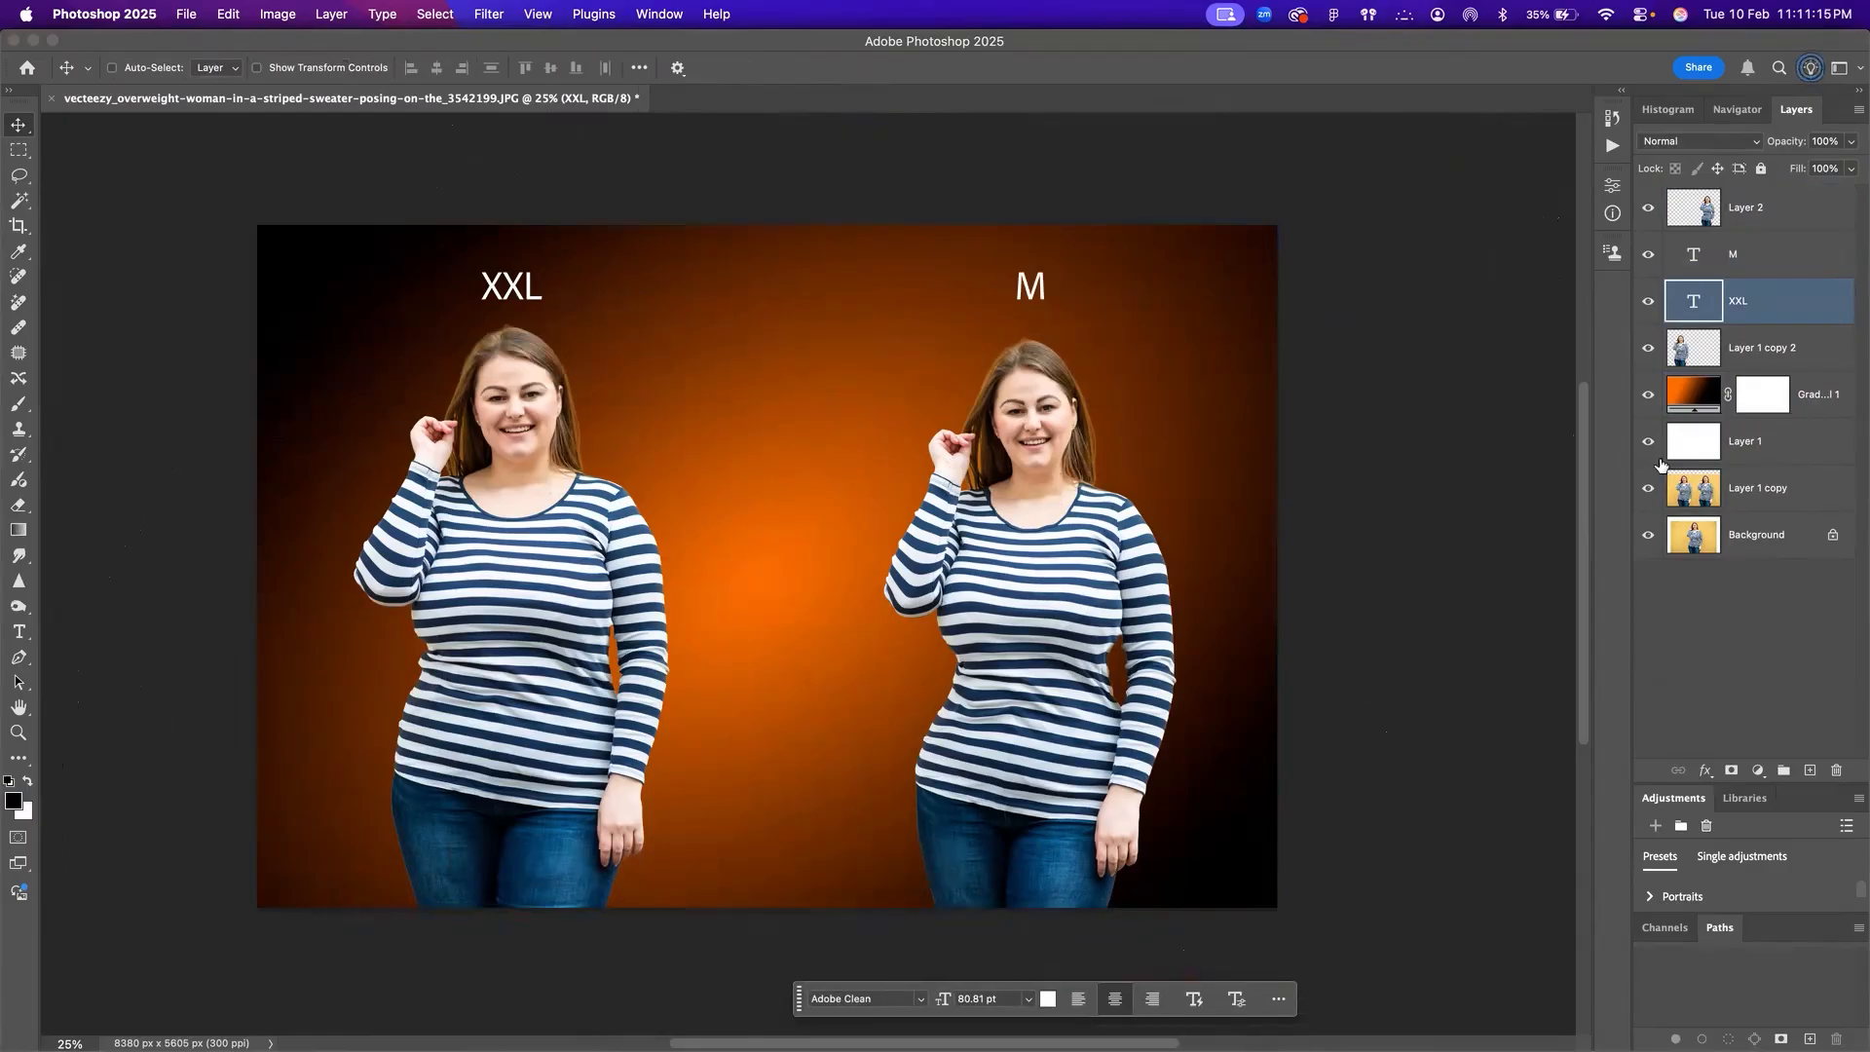